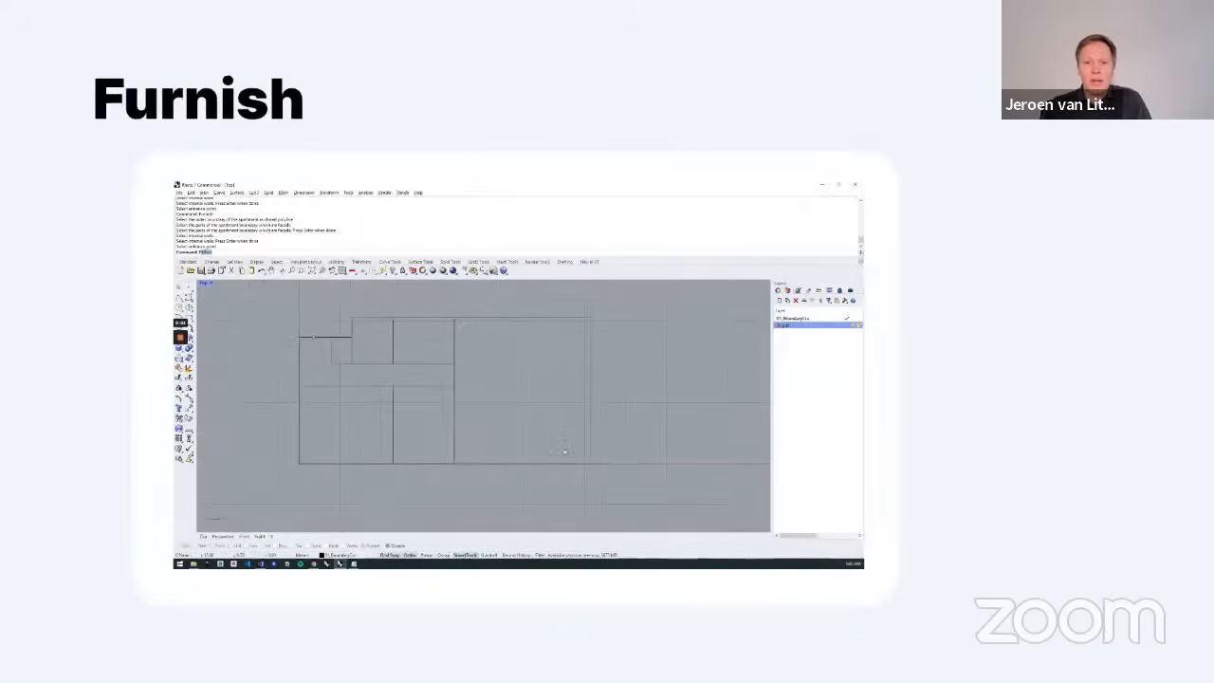
Step: Start the Furnish command and define the apartment's closed outer boundary and its lower edge as facade
key(Return)
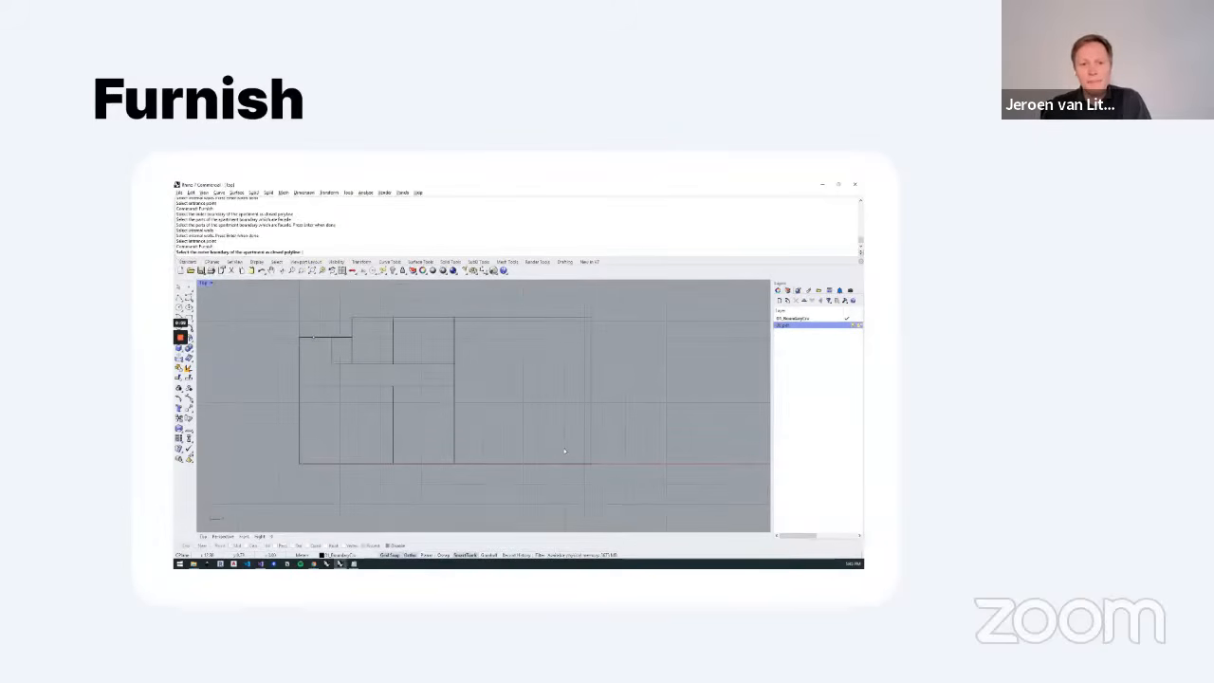
click(592, 462)
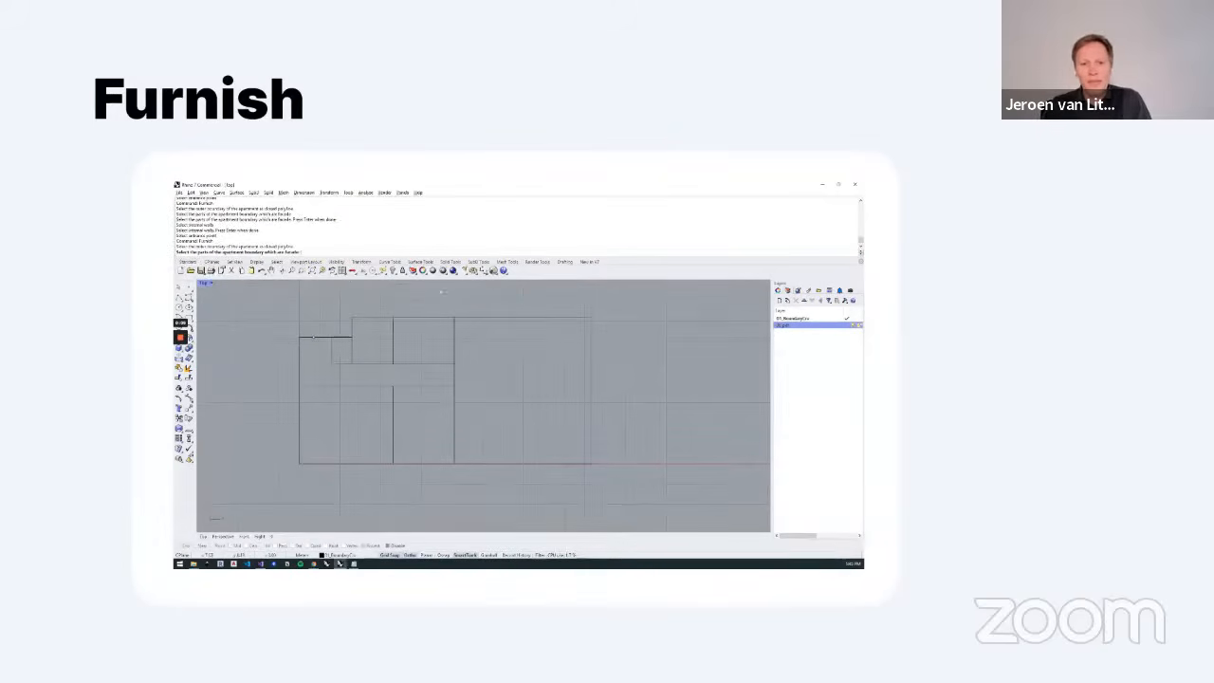
drag(632, 472, 549, 424)
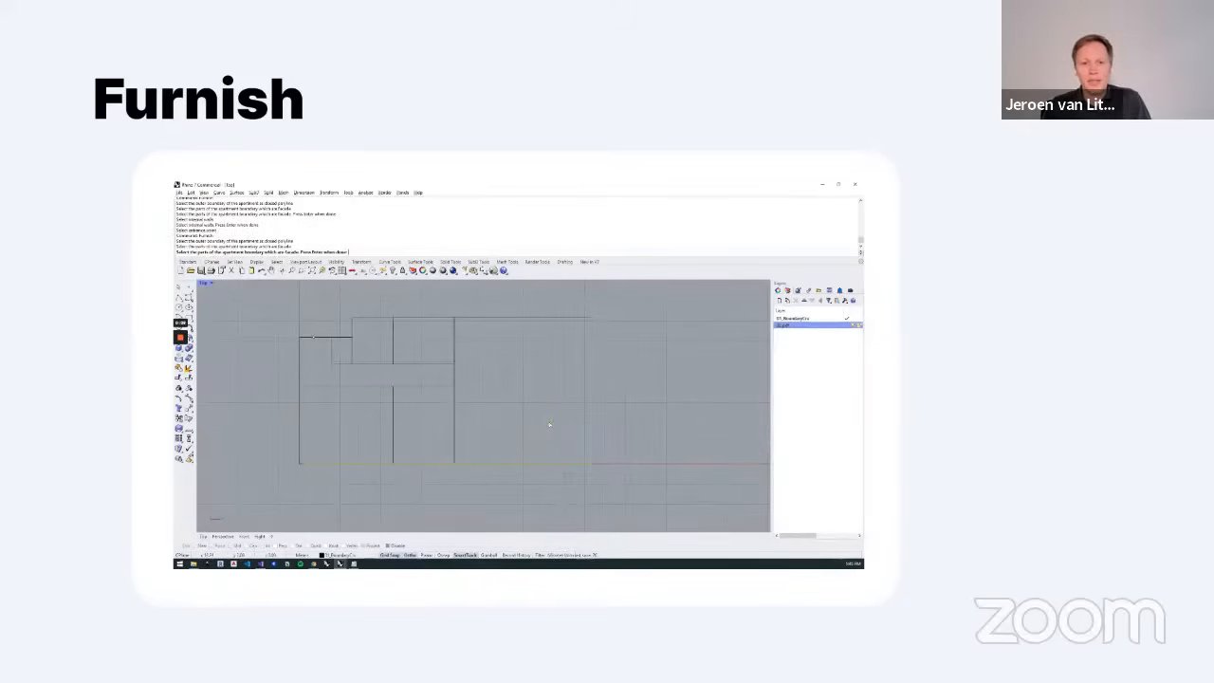
key(Return)
Step: Select all of the apartment's internal walls and pick the entrance point on the upper wall of the entrance hall
click(455, 394)
drag(442, 396, 322, 352)
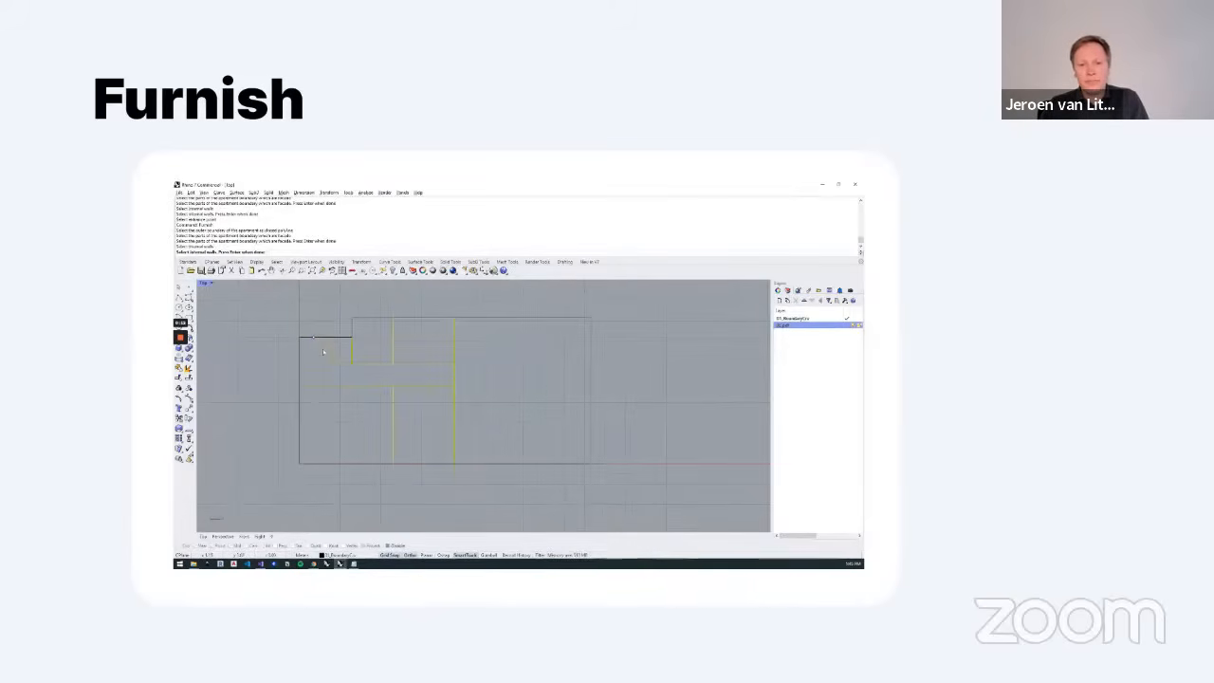
key(Return)
click(328, 350)
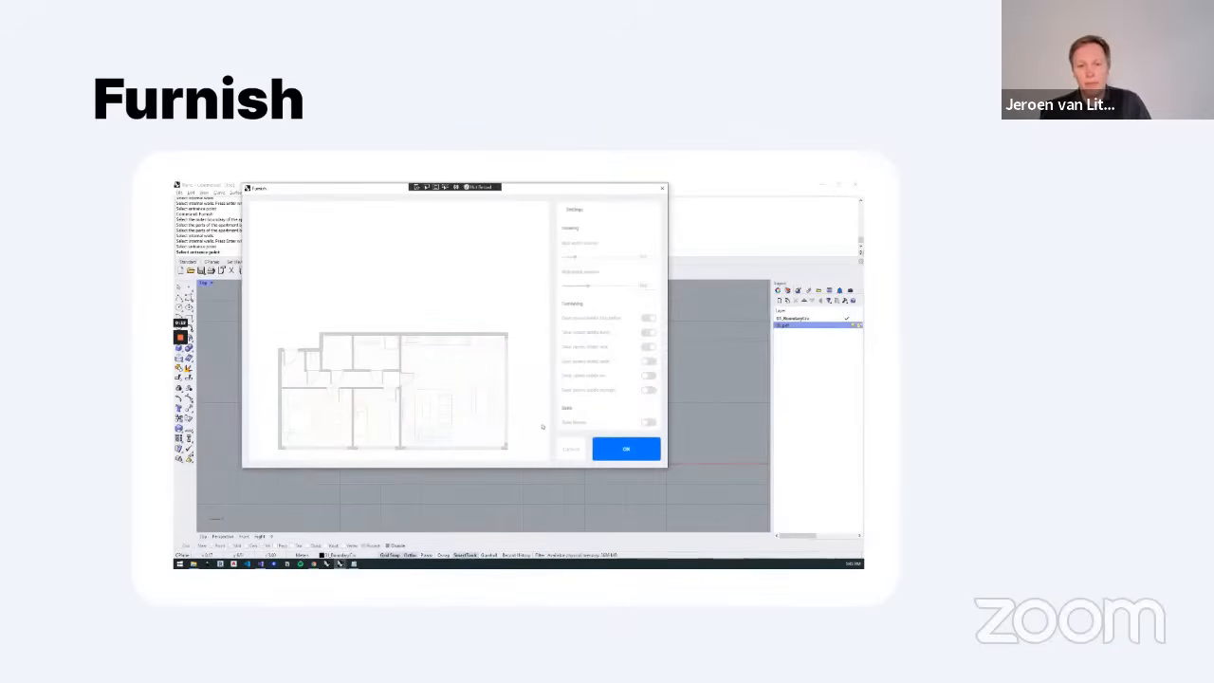
Step: Change the function of the small room beside the entrance area to Bath in the Furnish preview
right_click(339, 353)
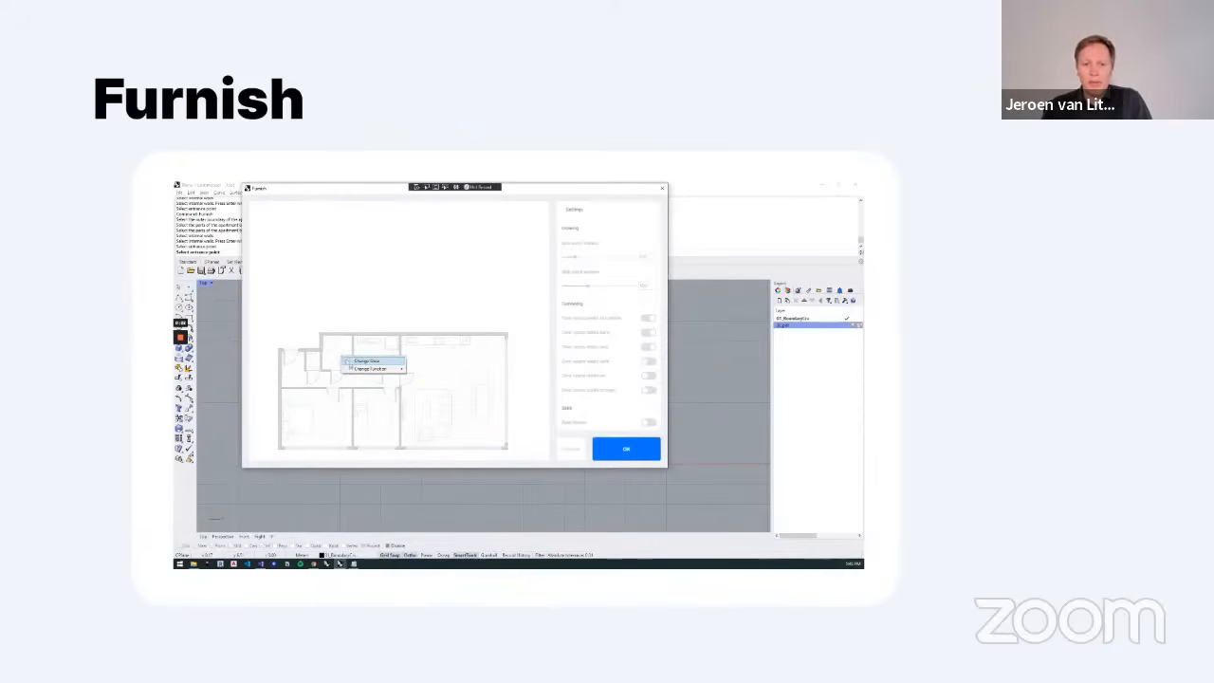
click(347, 361)
click(342, 367)
right_click(331, 352)
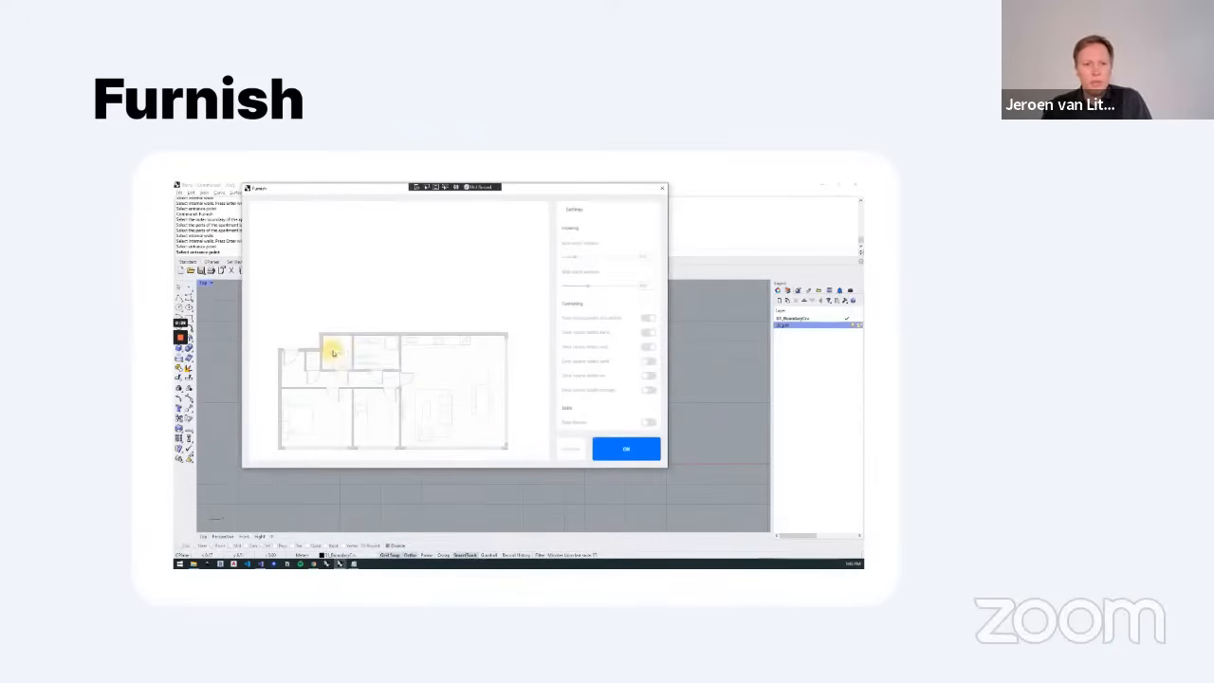
mouse_move(379, 364)
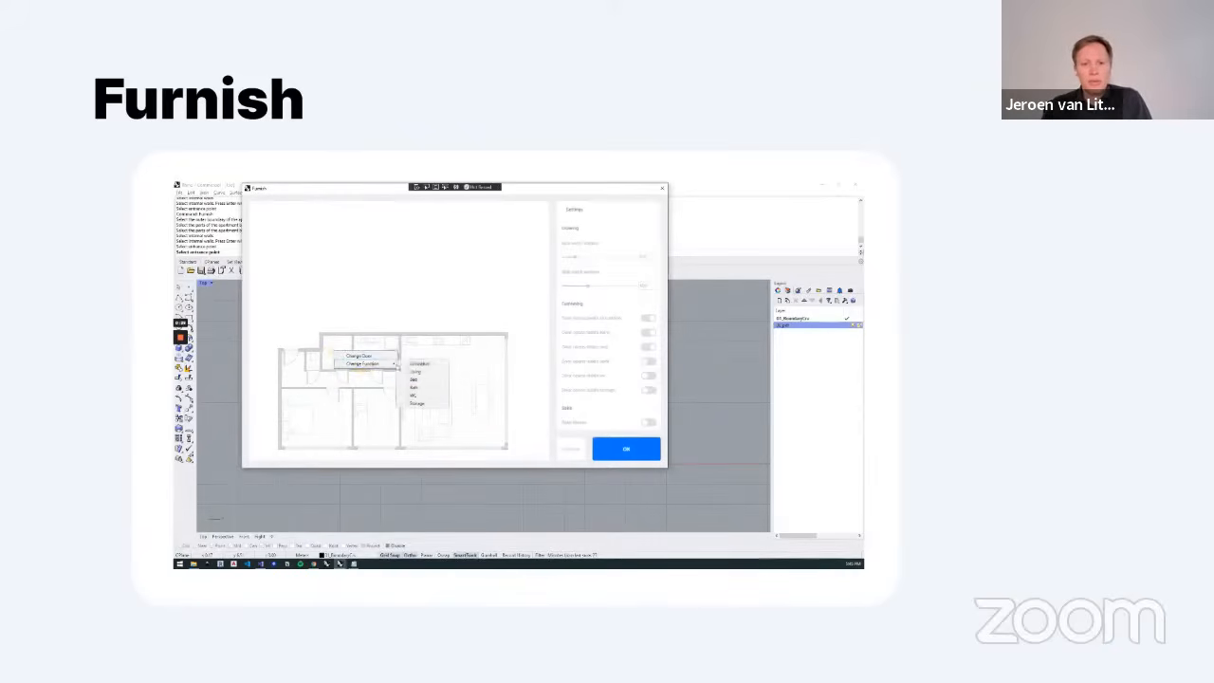
click(420, 387)
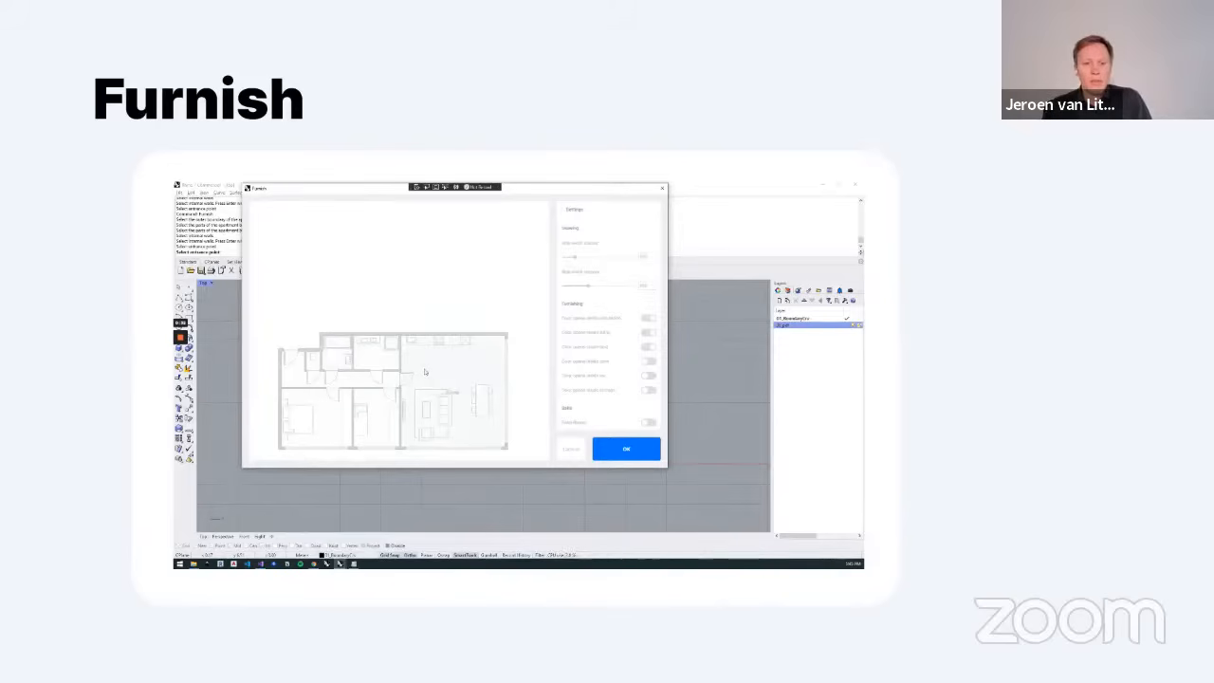
Step: Switch the furniture layout of the smaller bedroom, insert the furnished plan into the drawing and check the dining table block
click(384, 418)
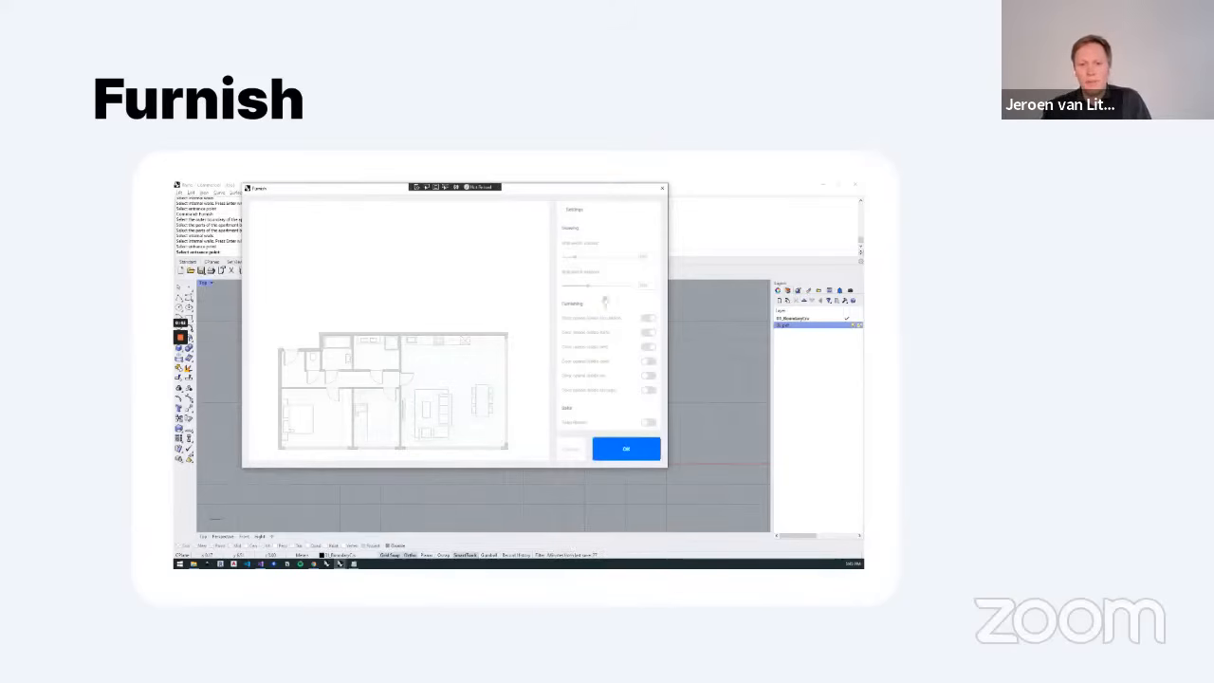
drag(589, 287, 588, 285)
click(626, 449)
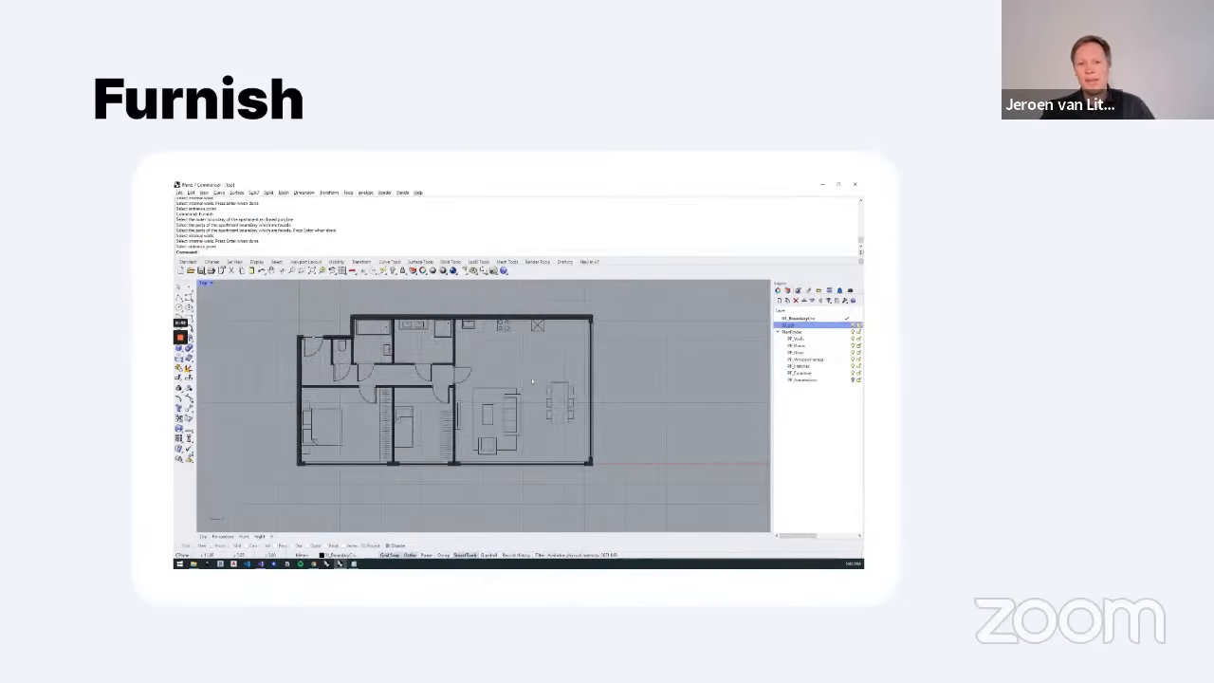
click(550, 395)
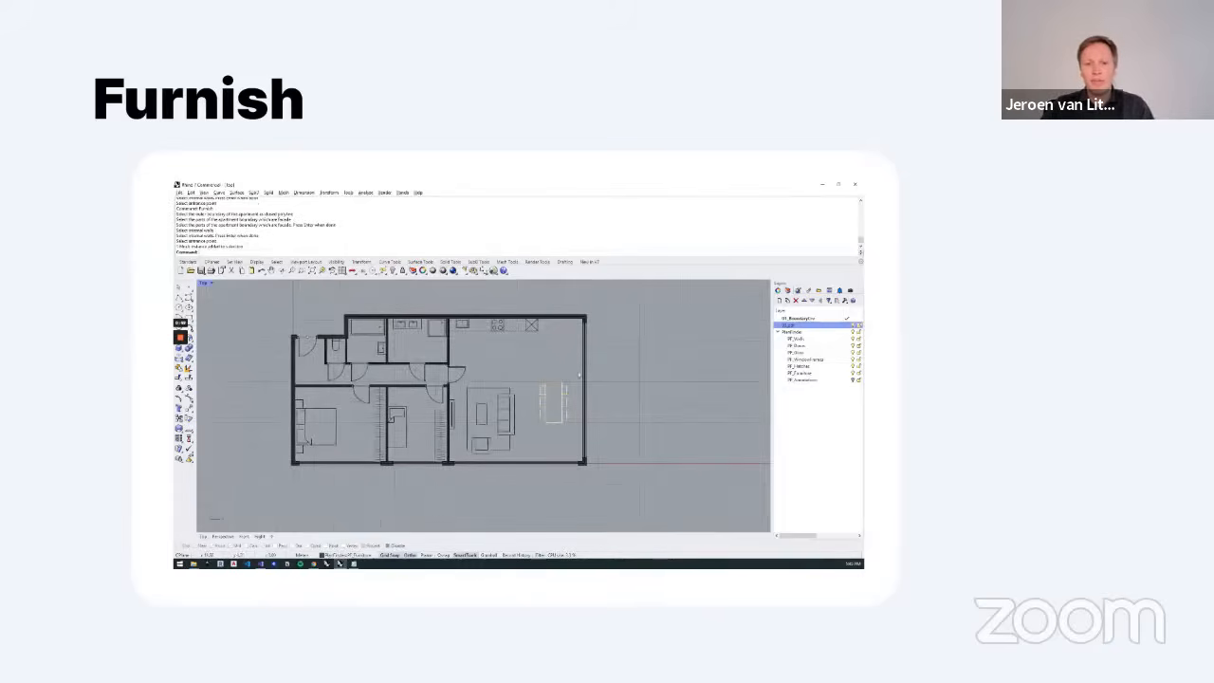
click(624, 449)
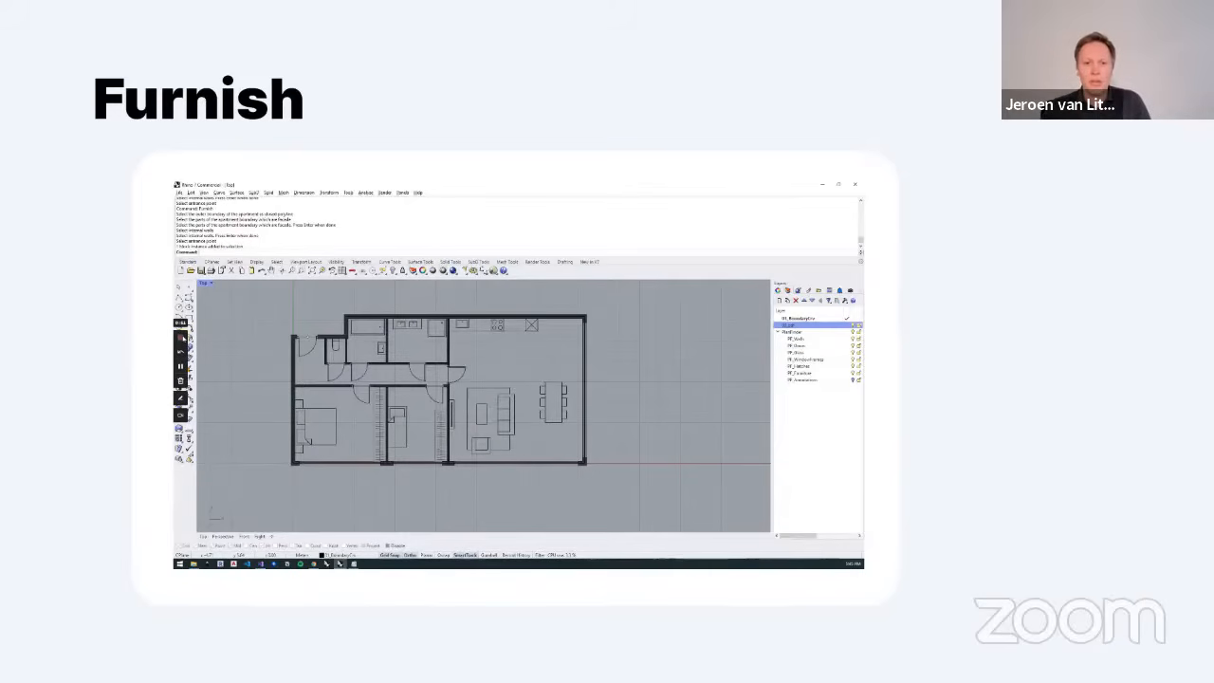
Step: Advance to the Live Furnish slide, play its video and continue to the Demo slide
key(Right)
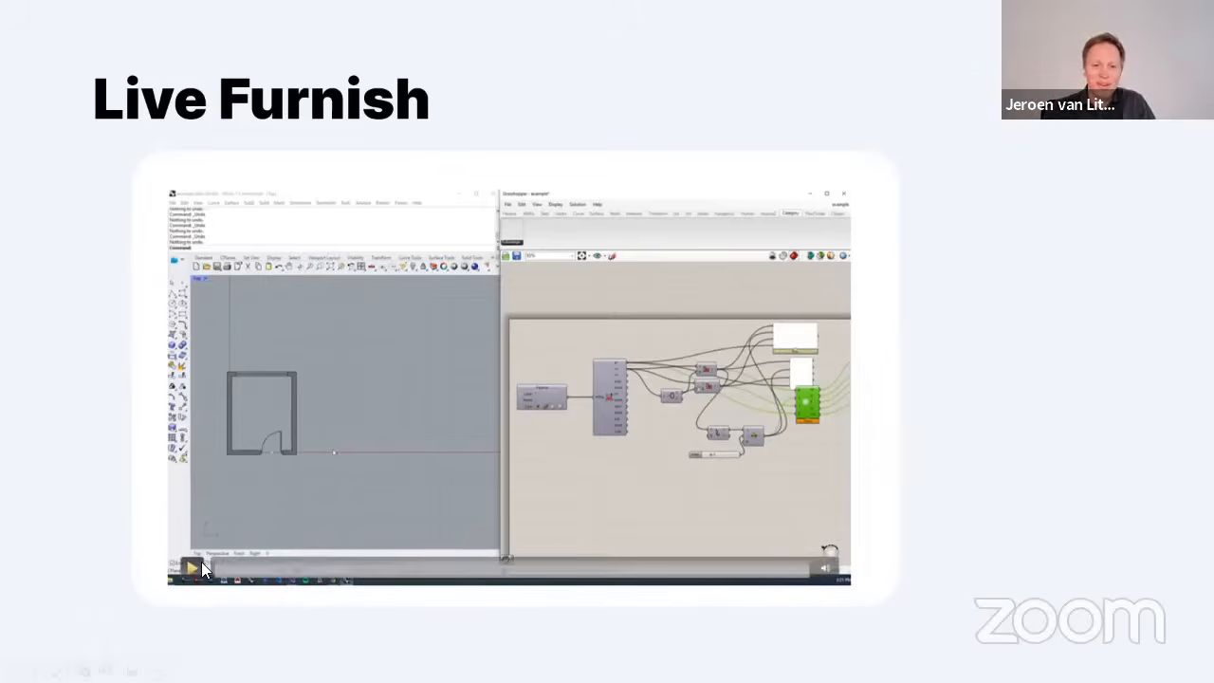
click(195, 566)
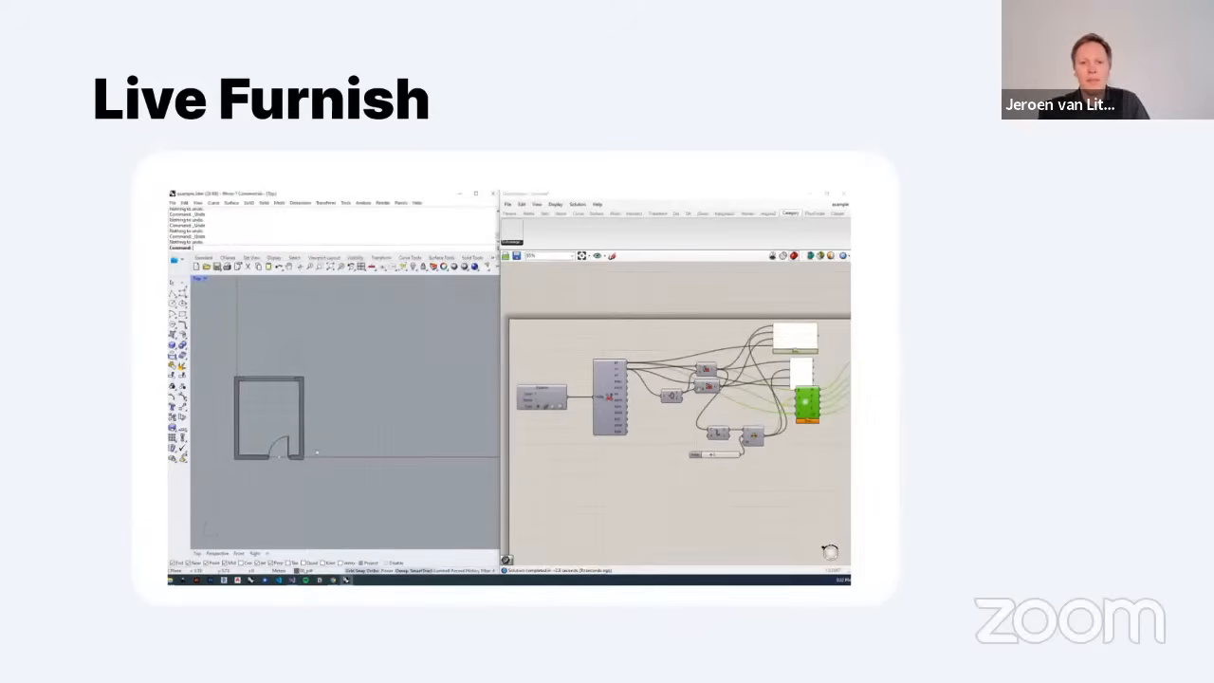
key(Right)
Step: Switch from the slide show to the Rhino 7 window with demo_rhino.3dm
key(alt+Tab)
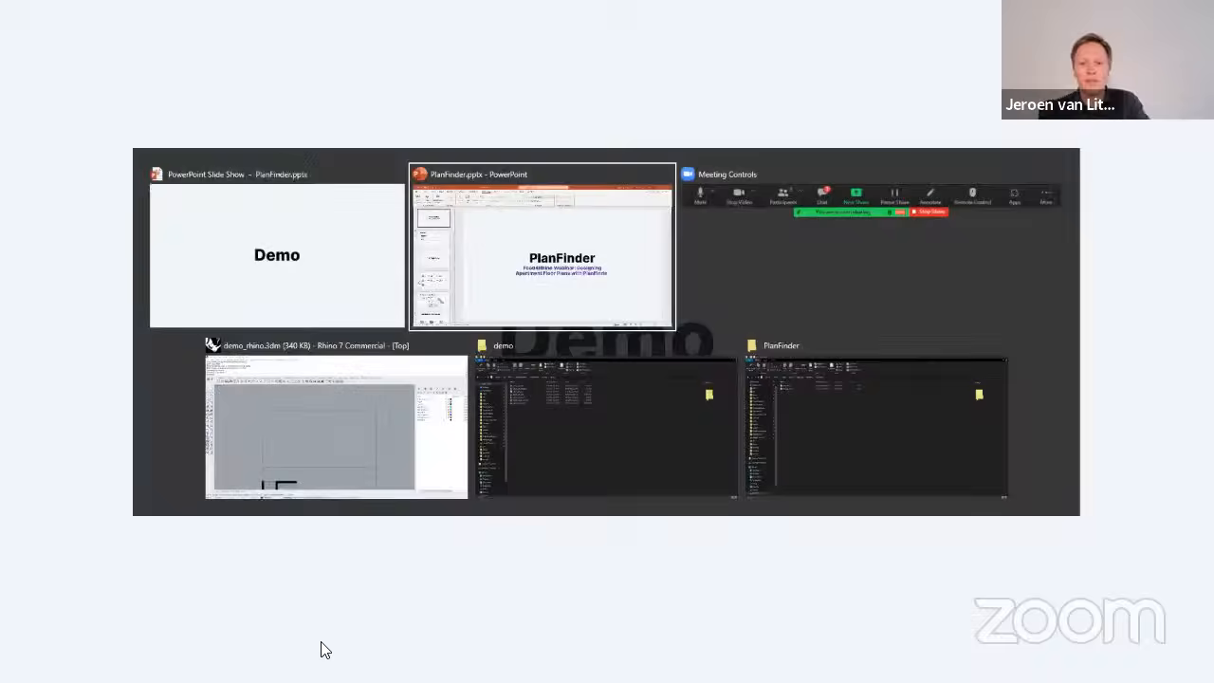
key(alt+Tab)
key(alt+Tab)
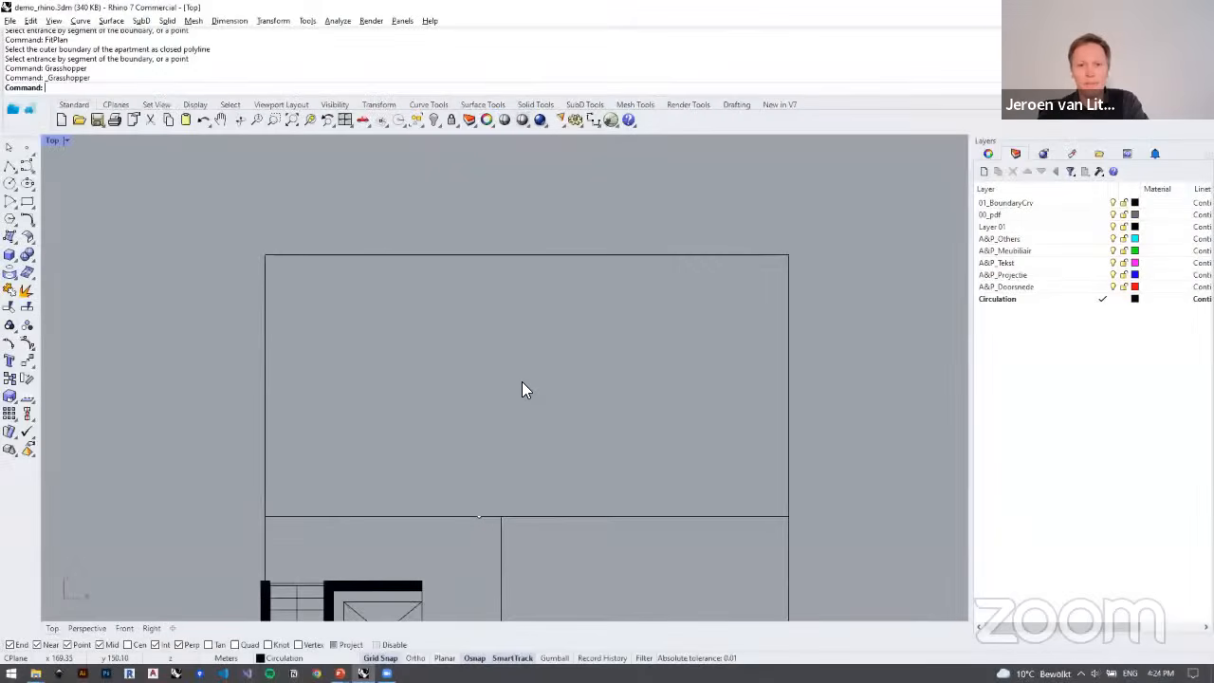
Step: Examine the L-shaped building floor plan, its stair cores and the apartment outline at the upper end of the vertical wing
scroll(520, 339, down, 3)
scroll(520, 340, down, 7)
mouse_move(546, 349)
right_down()
mouse_move(561, 312)
mouse_move(548, 315)
mouse_move(545, 370)
right_up()
scroll(547, 316, down, 4)
right_drag(600, 304, 571, 266)
scroll(508, 271, down, 2)
scroll(370, 271, up, 5)
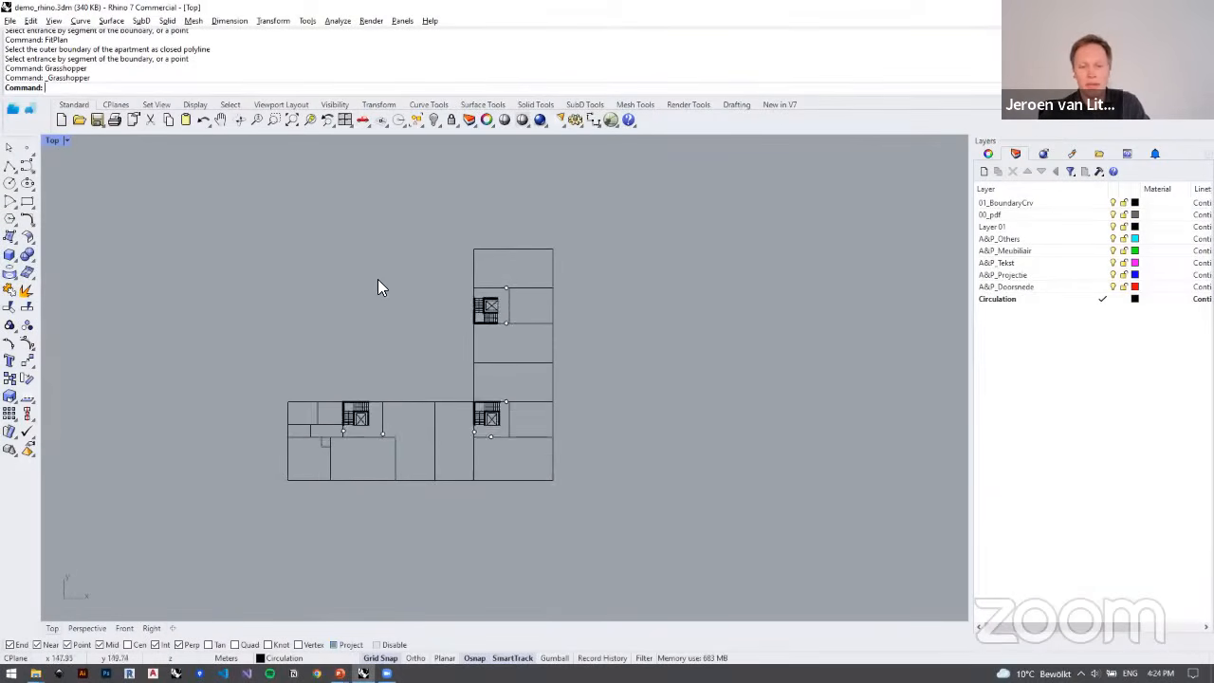
right_drag(252, 228, 249, 245)
right_drag(521, 272, 498, 273)
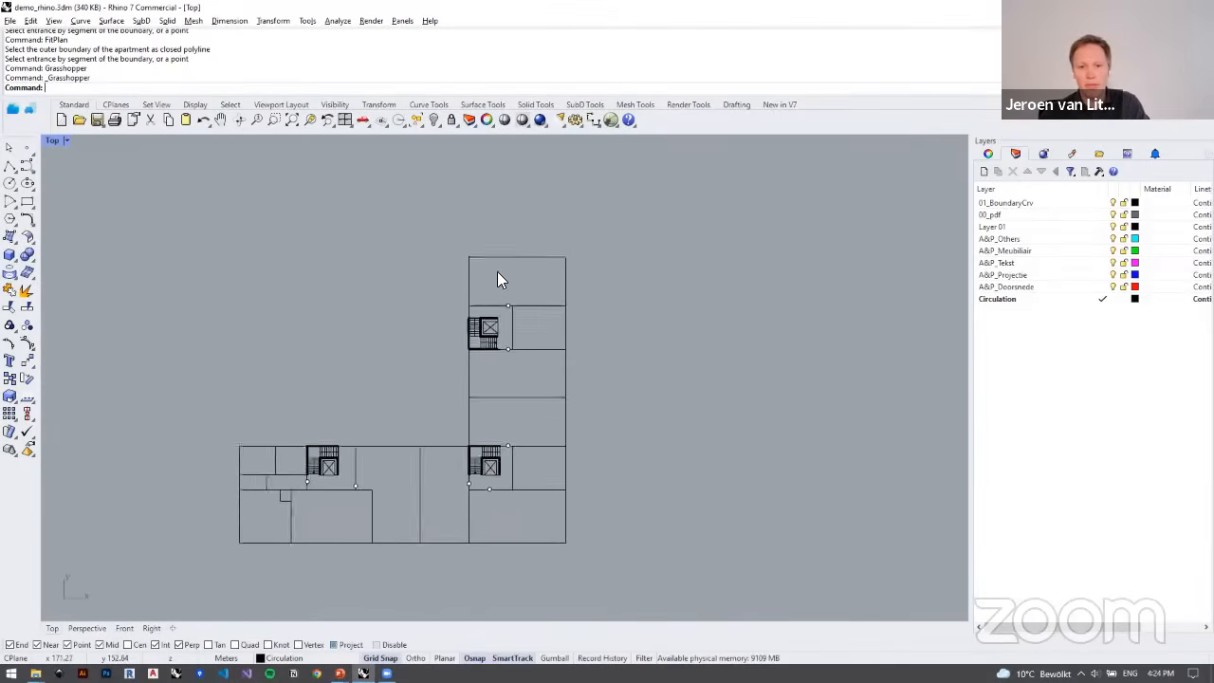
mouse_move(573, 296)
right_down()
mouse_move(551, 290)
mouse_move(570, 272)
right_up()
scroll(527, 307, up, 2)
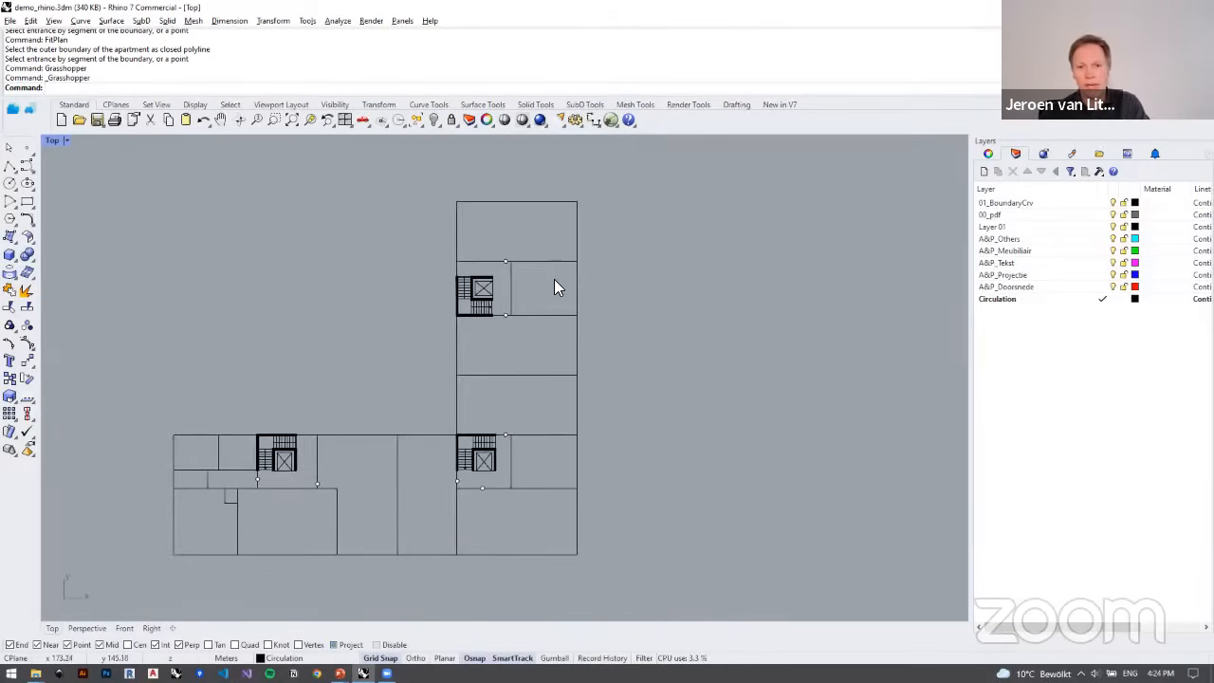
right_drag(549, 232, 585, 240)
scroll(546, 266, up, 4)
scroll(537, 214, down, 2)
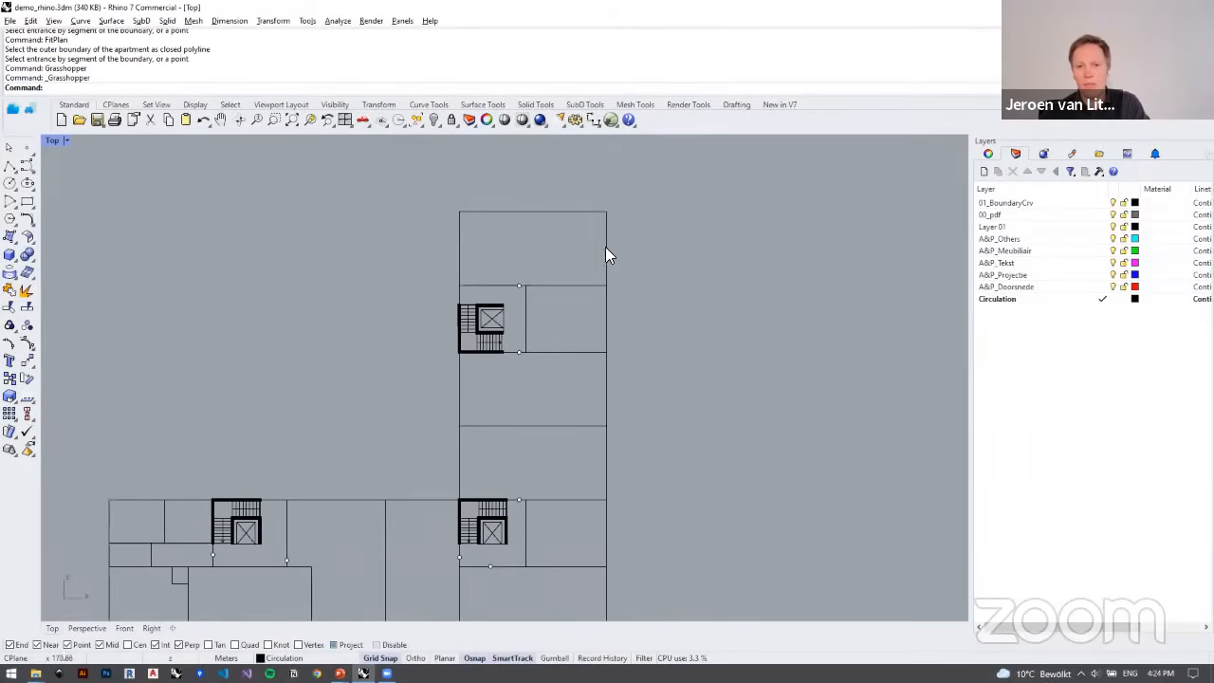
right_drag(544, 294, 566, 370)
scroll(599, 241, up, 4)
scroll(597, 241, up, 4)
right_drag(572, 269, 565, 279)
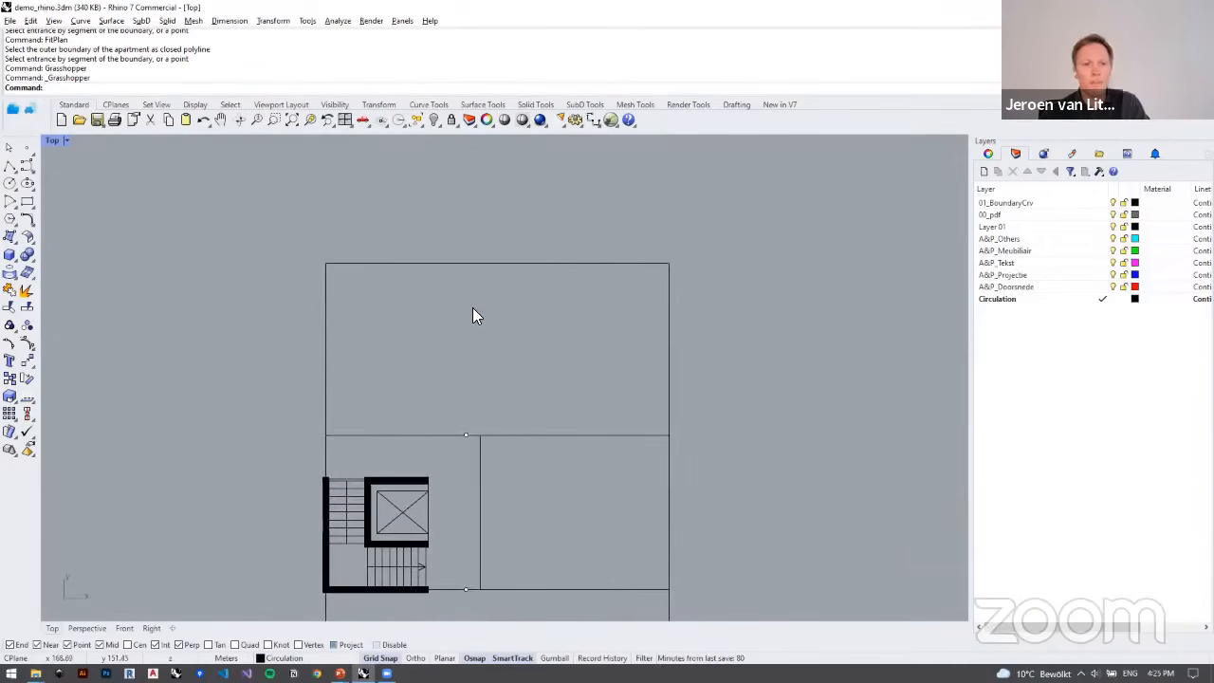
Step: Run FitPlan on the uppermost apartment outline, using the marked point on its lower edge as the entrance
click(12, 112)
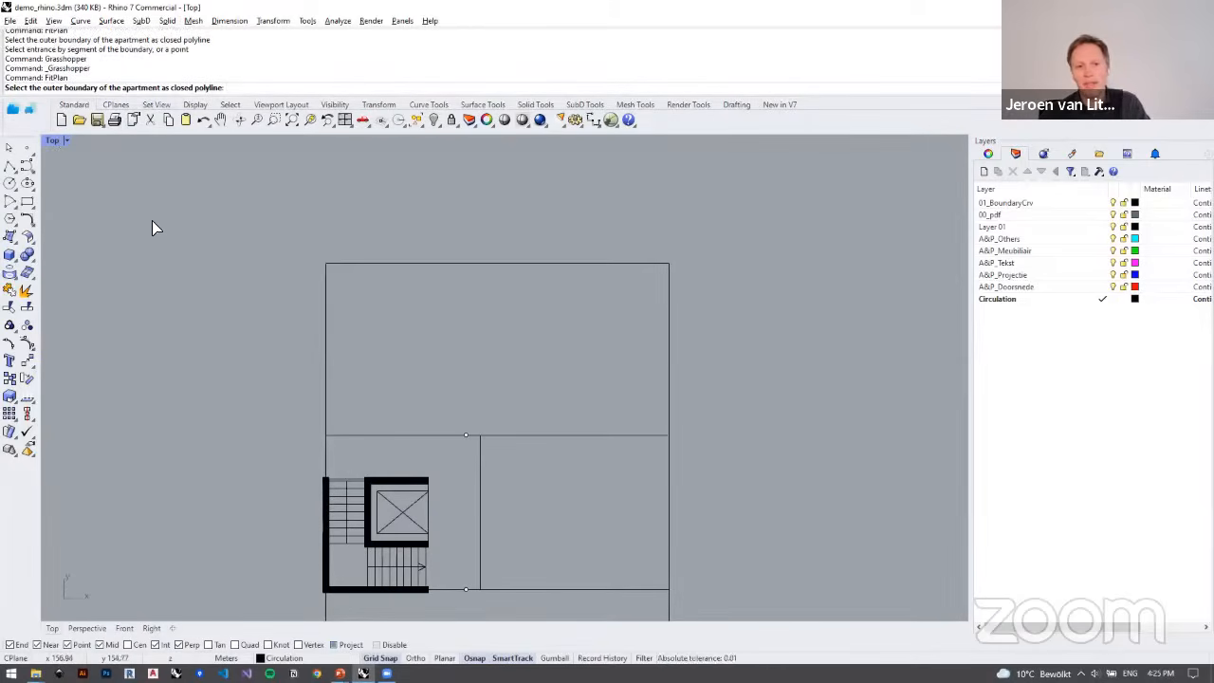
click(414, 434)
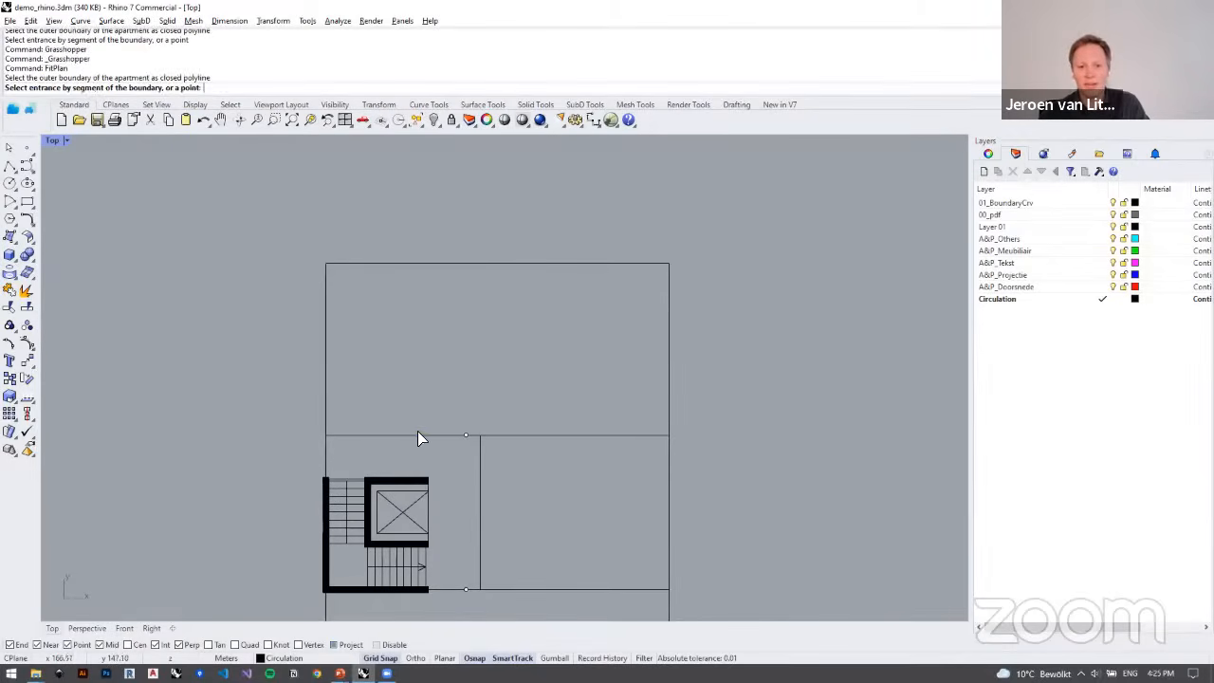
click(472, 446)
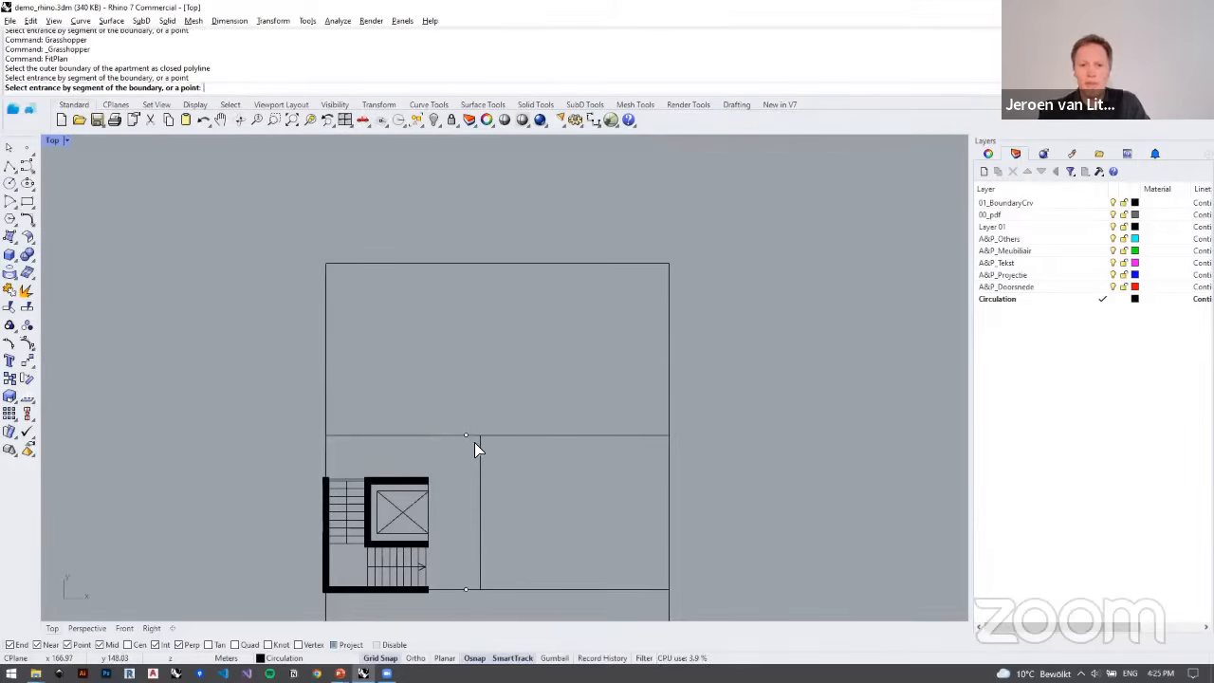
click(472, 441)
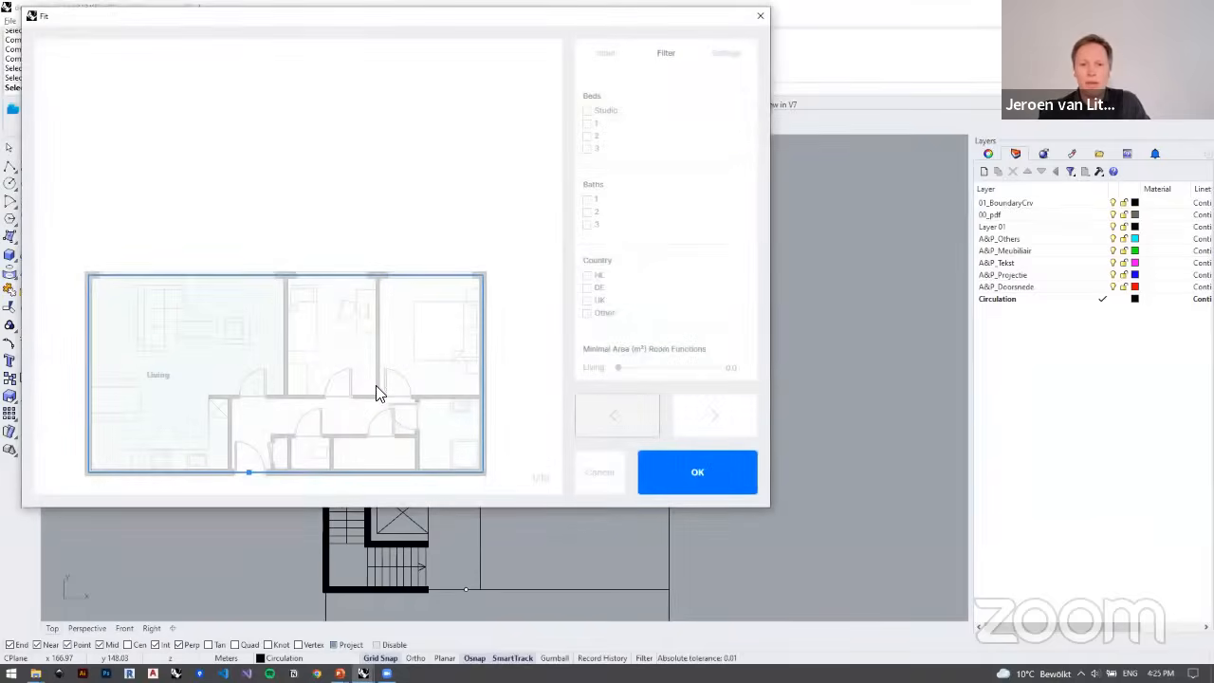
Step: Browse the next fitted floor plan variants and return to the first one
drag(263, 27, 389, 95)
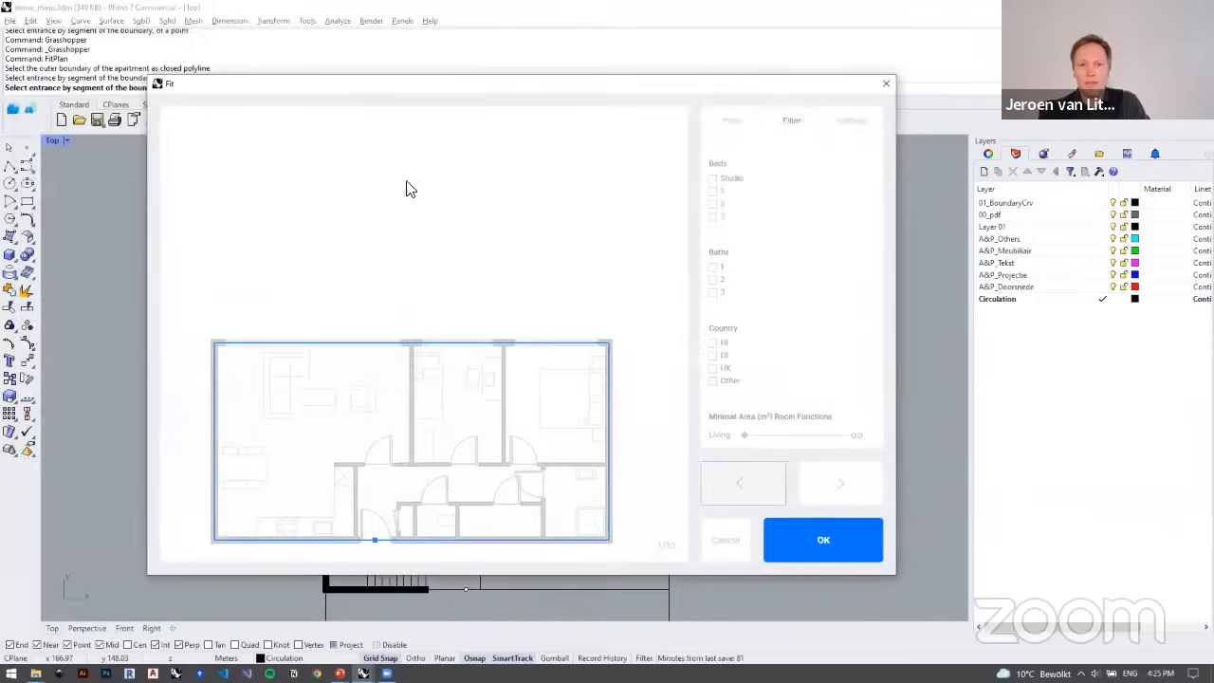
click(820, 482)
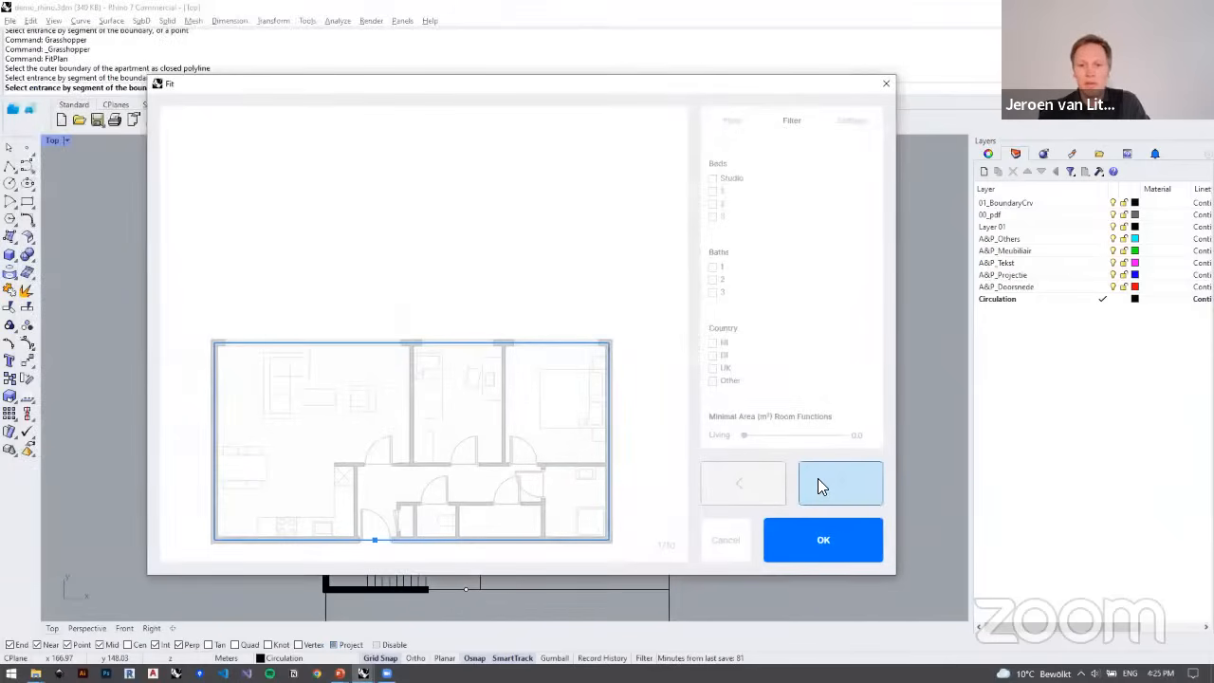
click(818, 479)
click(817, 478)
click(818, 478)
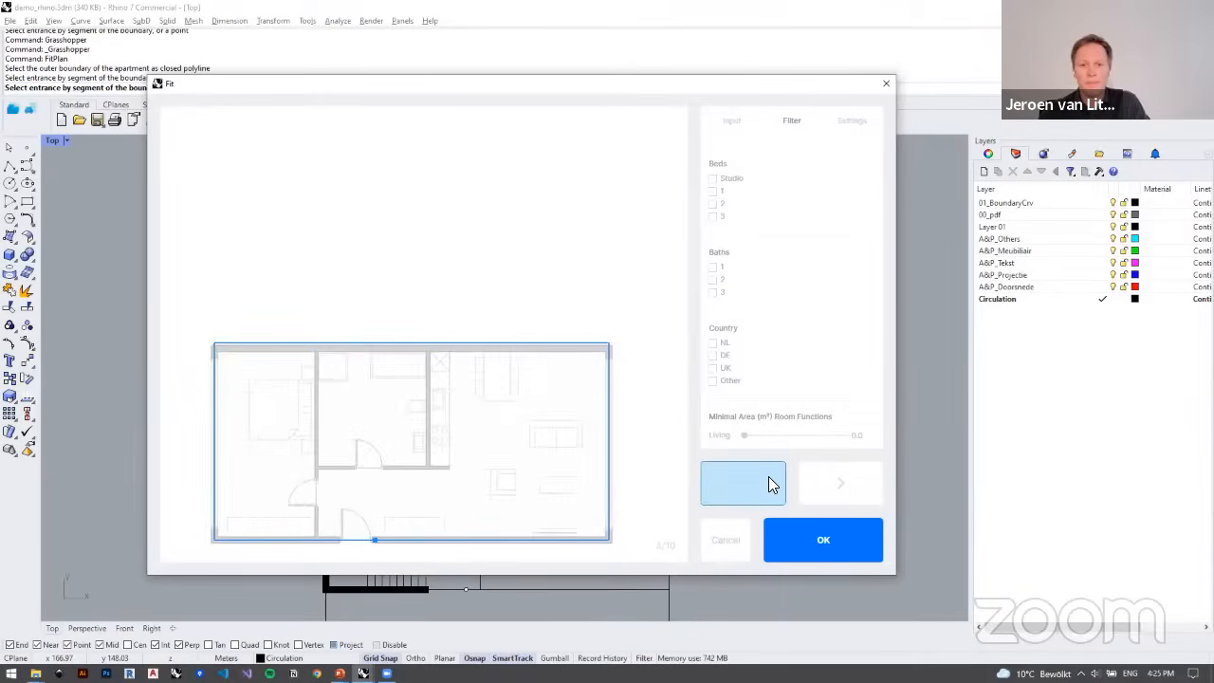
click(769, 478)
click(770, 478)
click(769, 478)
click(770, 478)
click(770, 482)
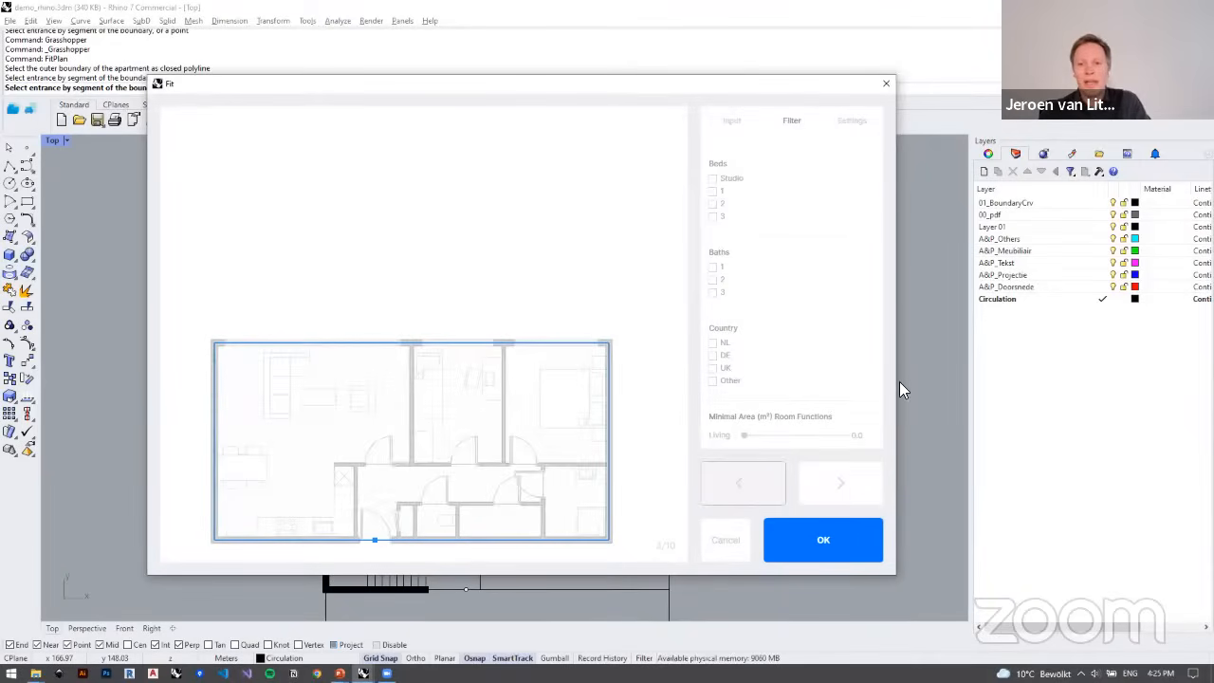
Step: Review the entrance and facade inputs, then the filters for beds, baths, country, and minimal room area and width
click(729, 123)
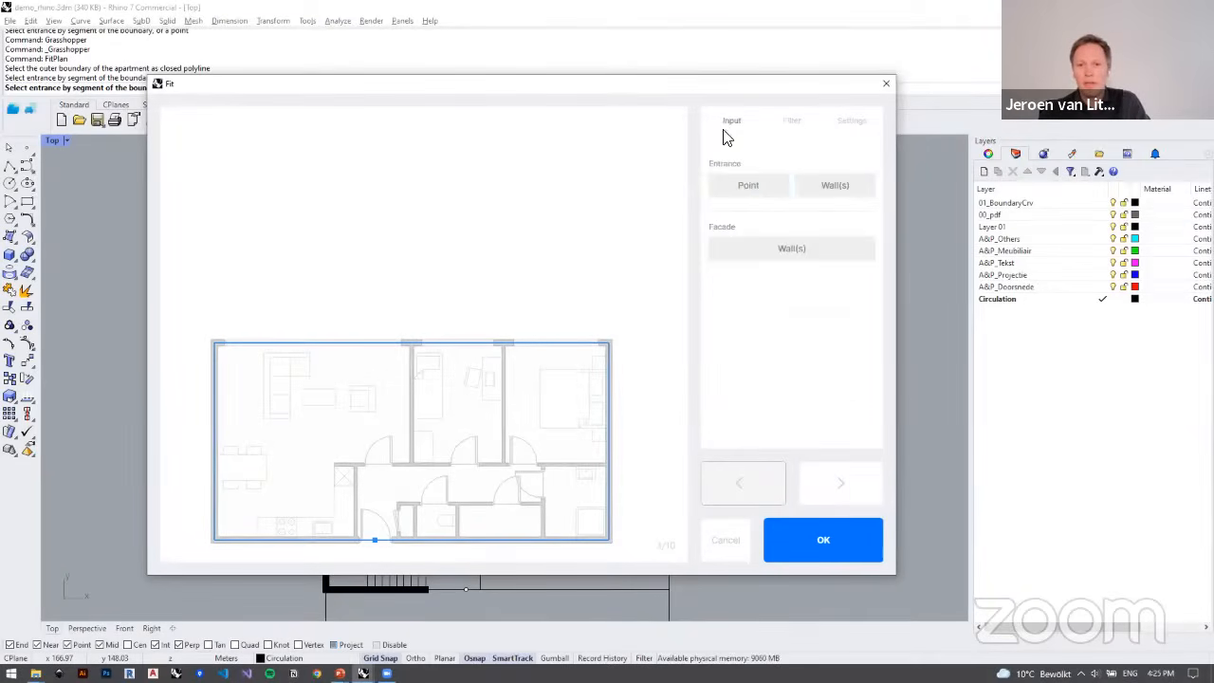
click(759, 188)
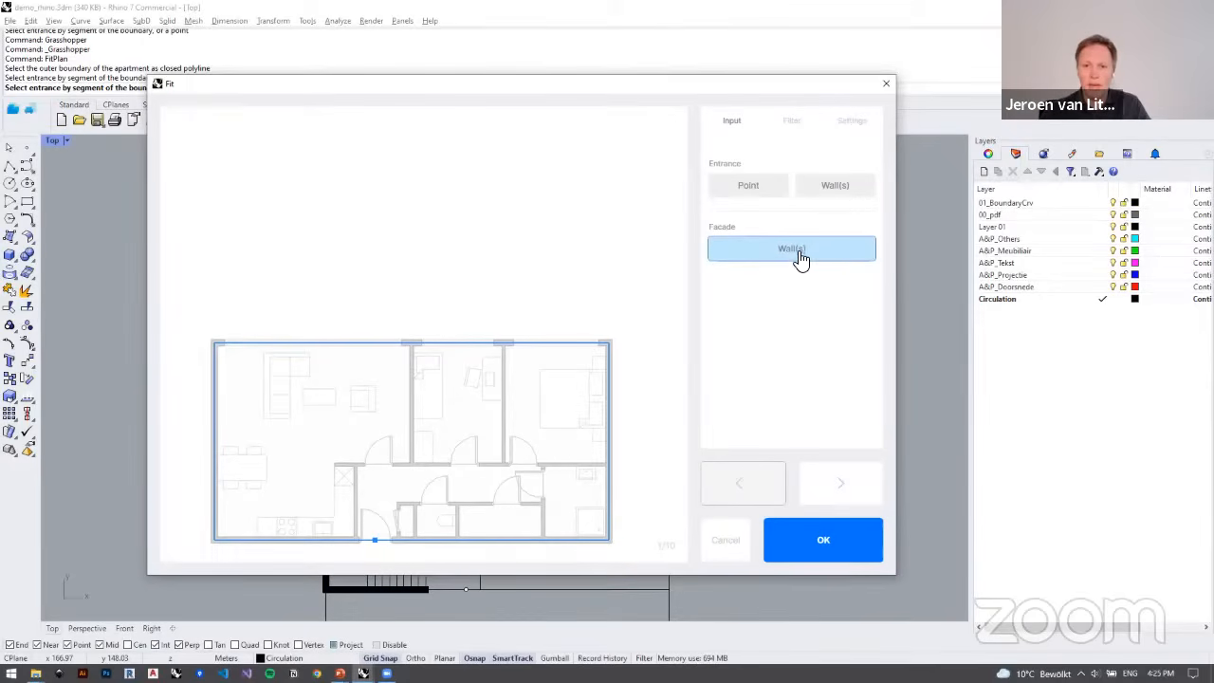
click(793, 123)
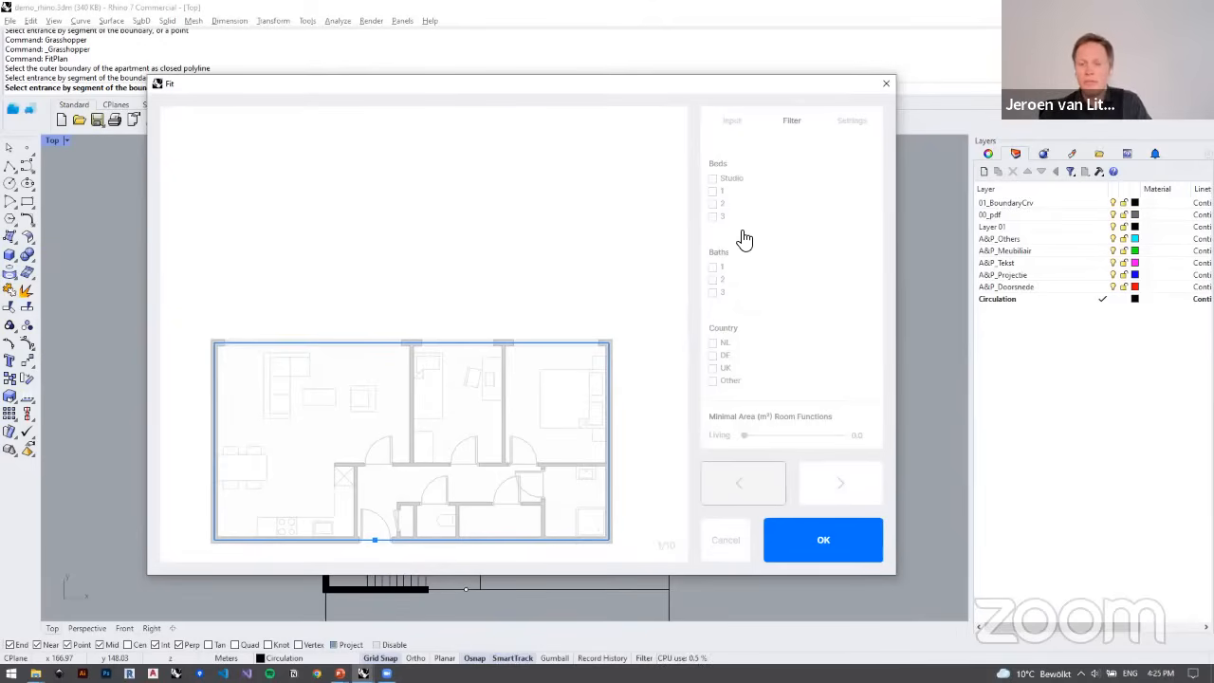
scroll(768, 269, down, 1)
scroll(767, 269, down, 3)
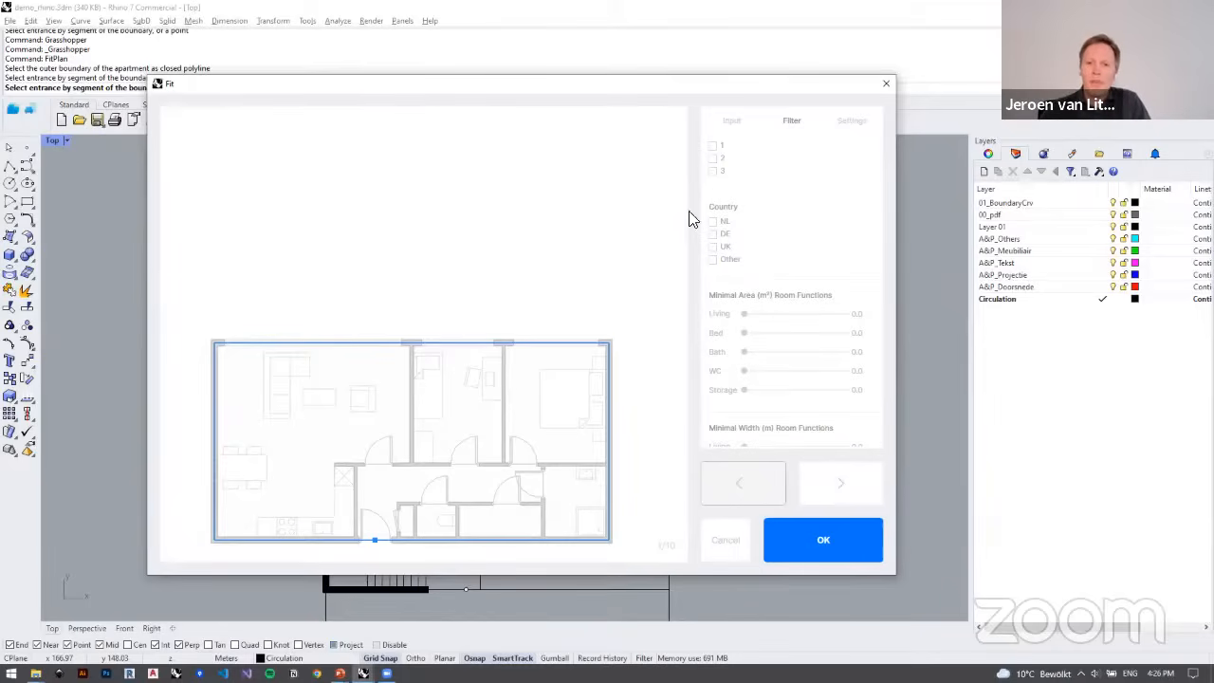
scroll(721, 243, down, 1)
scroll(825, 204, down, 2)
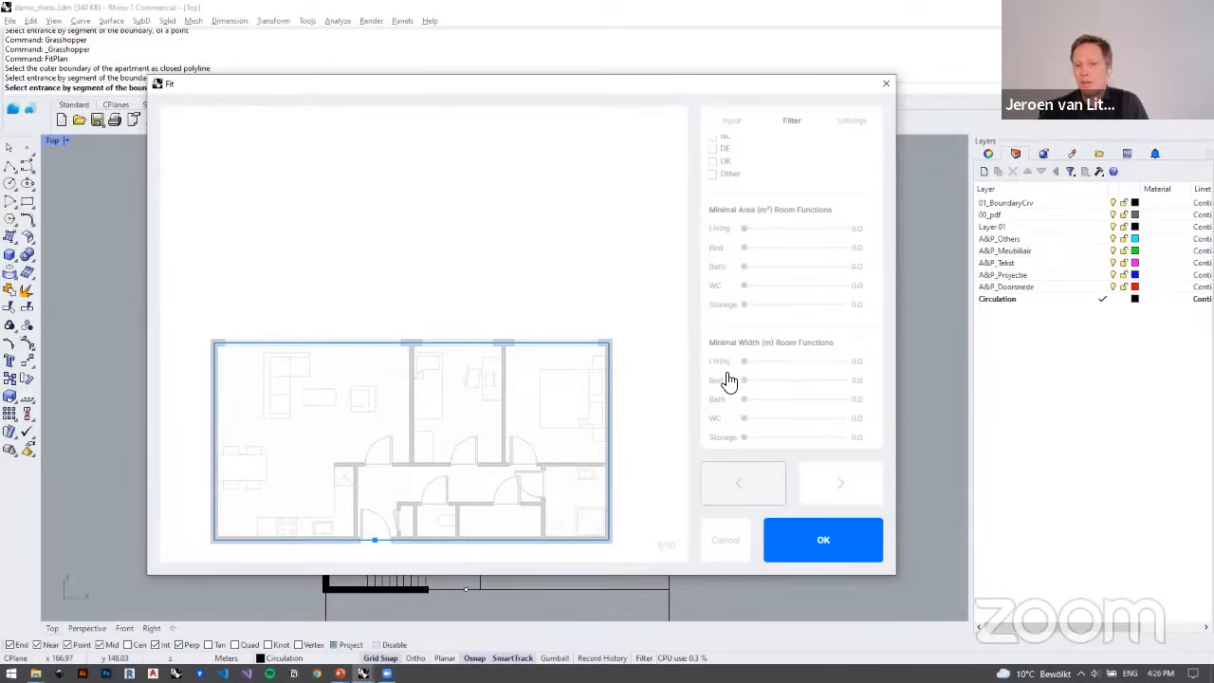
Step: Review the FitPlan settings for wall widths, up and down scaling, number of plans and bake options
click(854, 126)
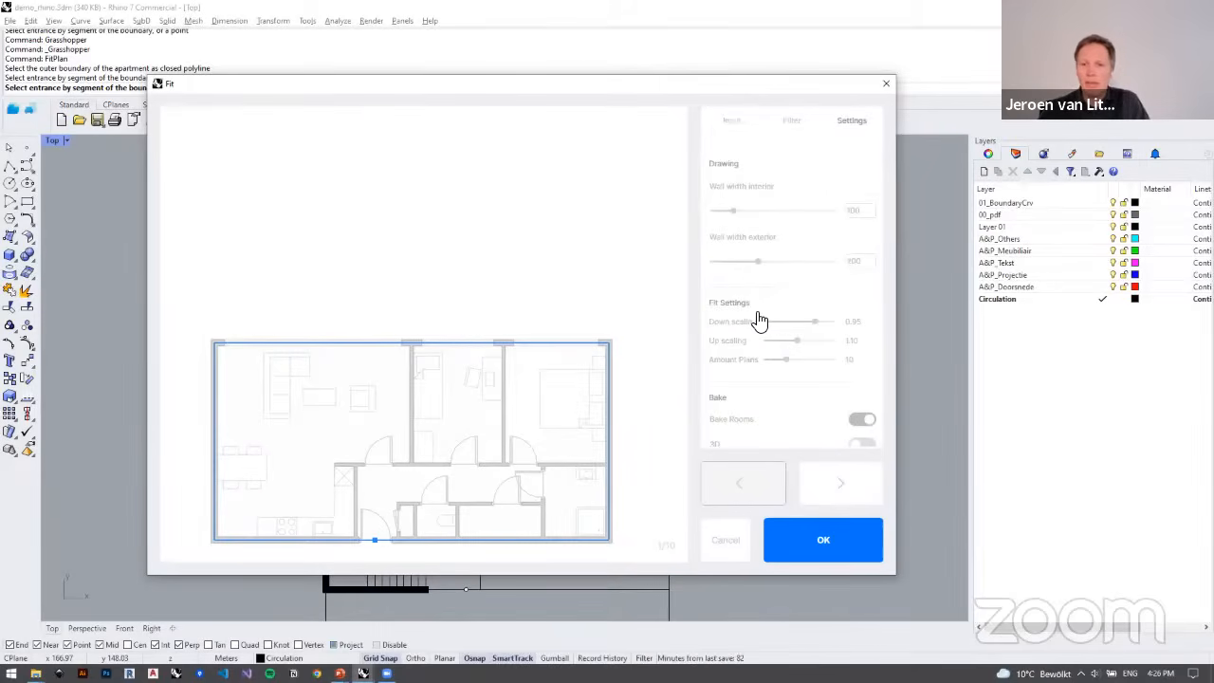
scroll(721, 318, down, 2)
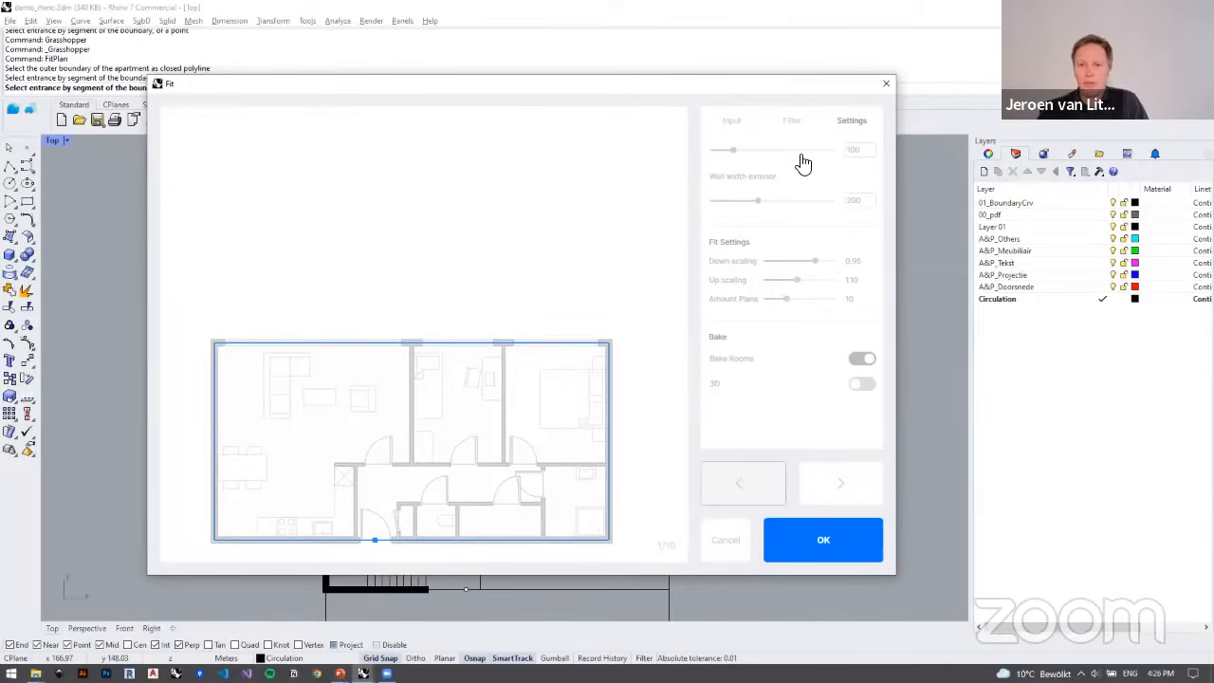
click(793, 122)
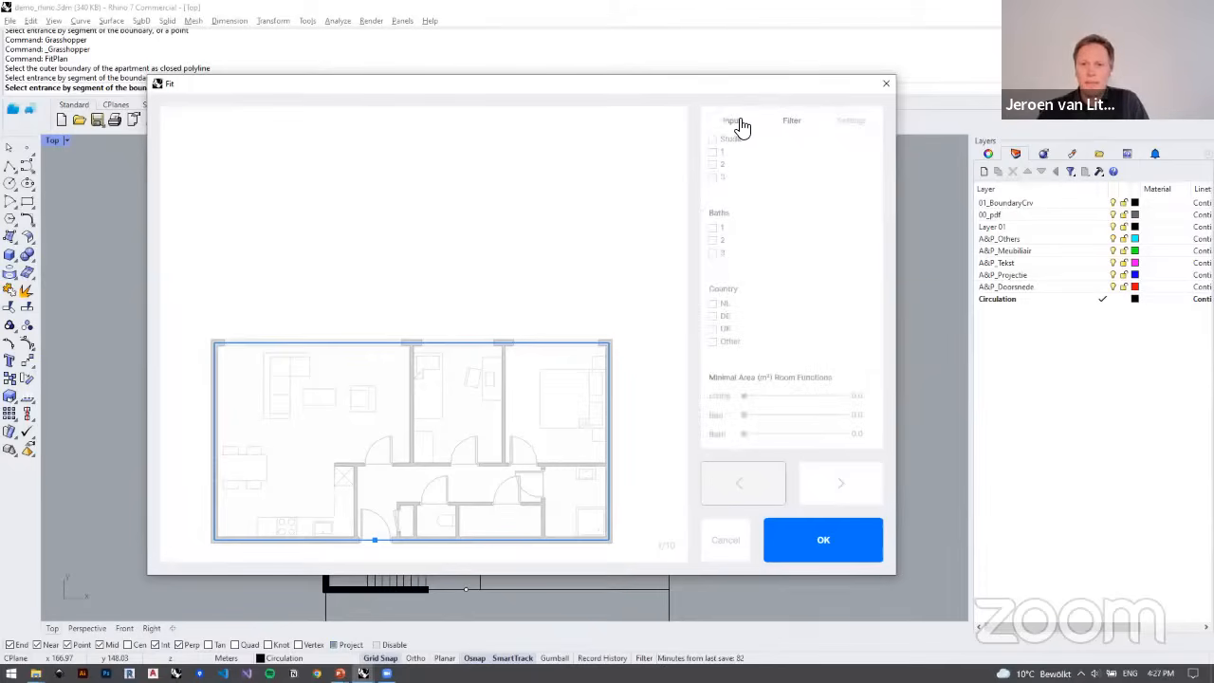
Step: Define the left and right boundary walls of the uppermost apartment as its facades and refit the plans
click(741, 122)
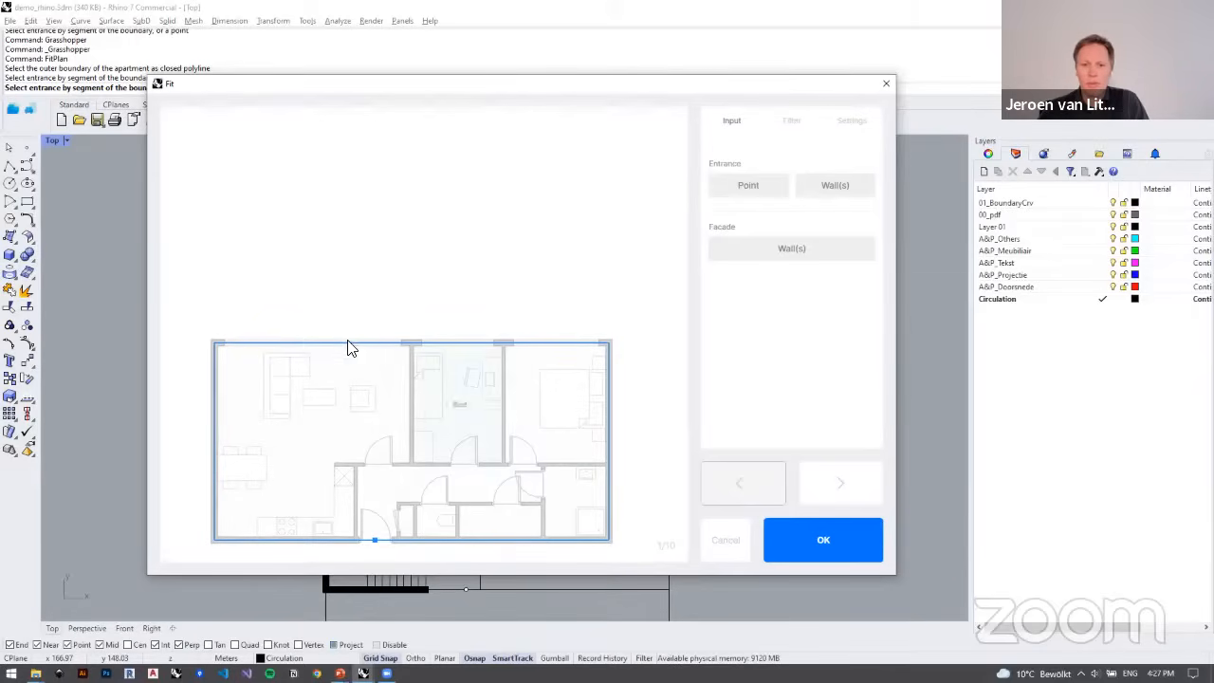
click(795, 251)
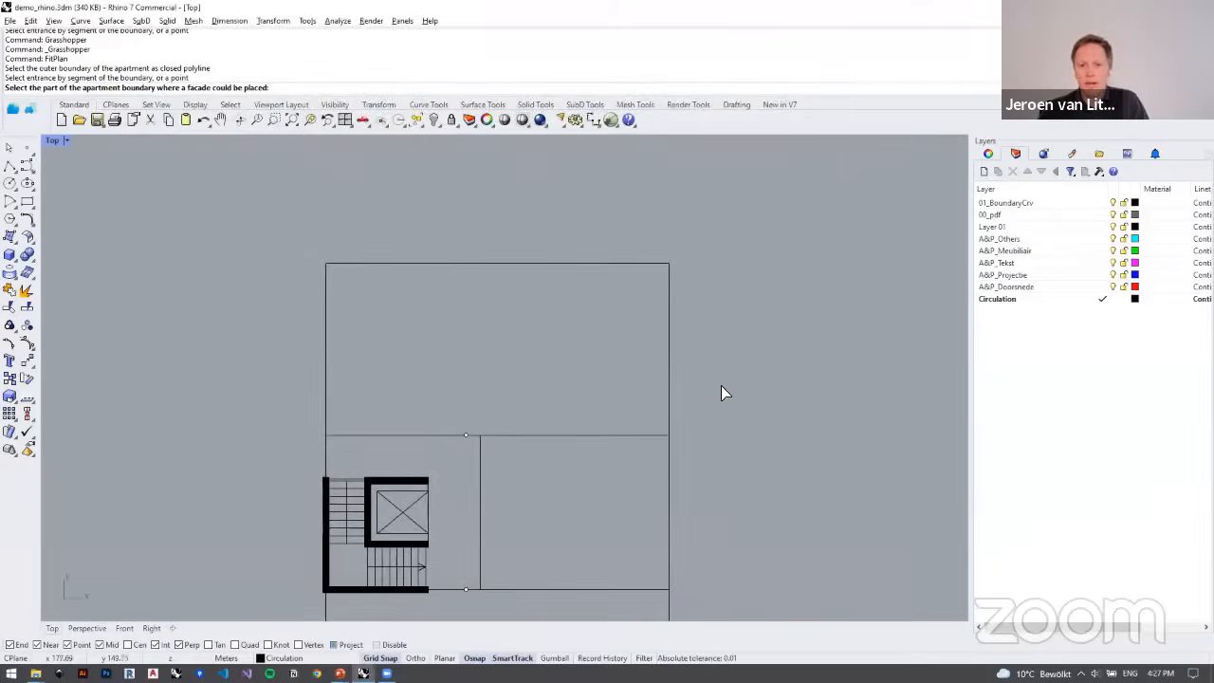
drag(721, 388, 296, 315)
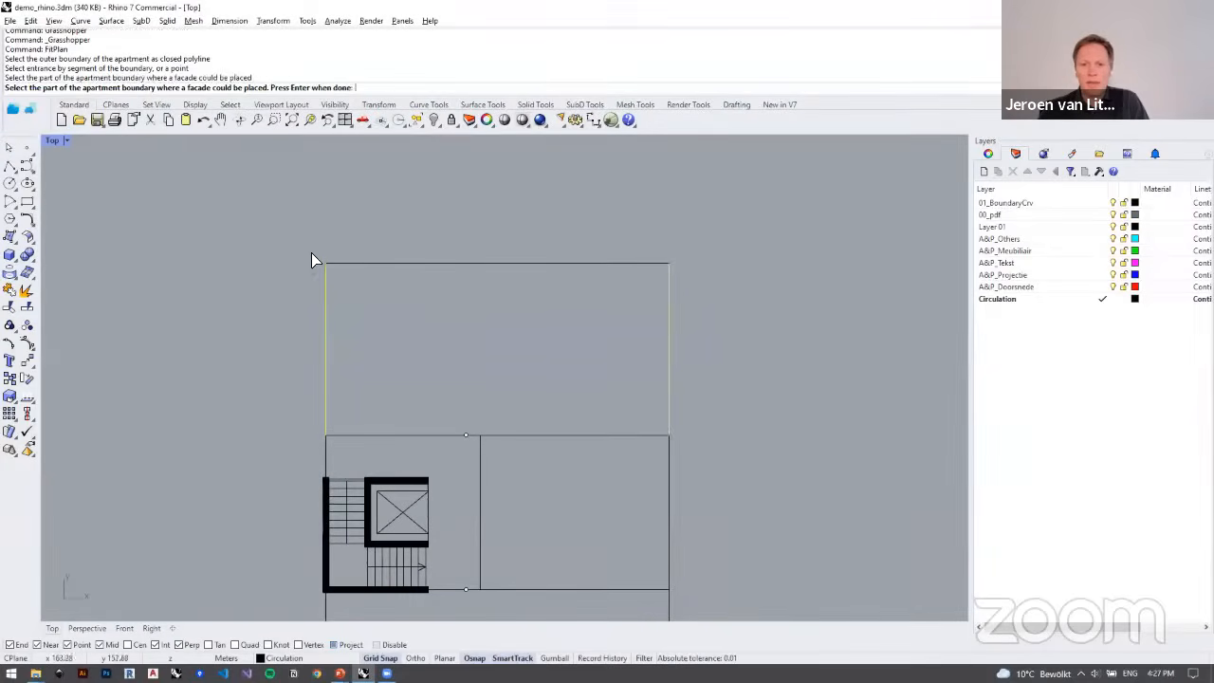
click(672, 256)
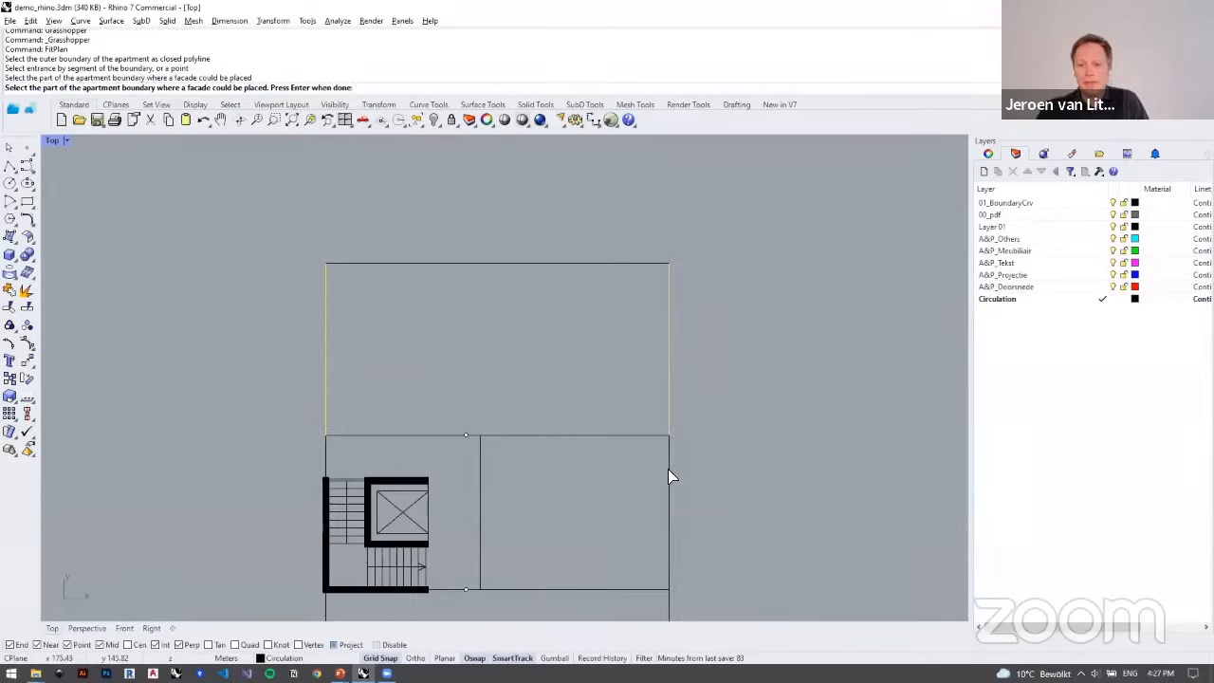
key(Return)
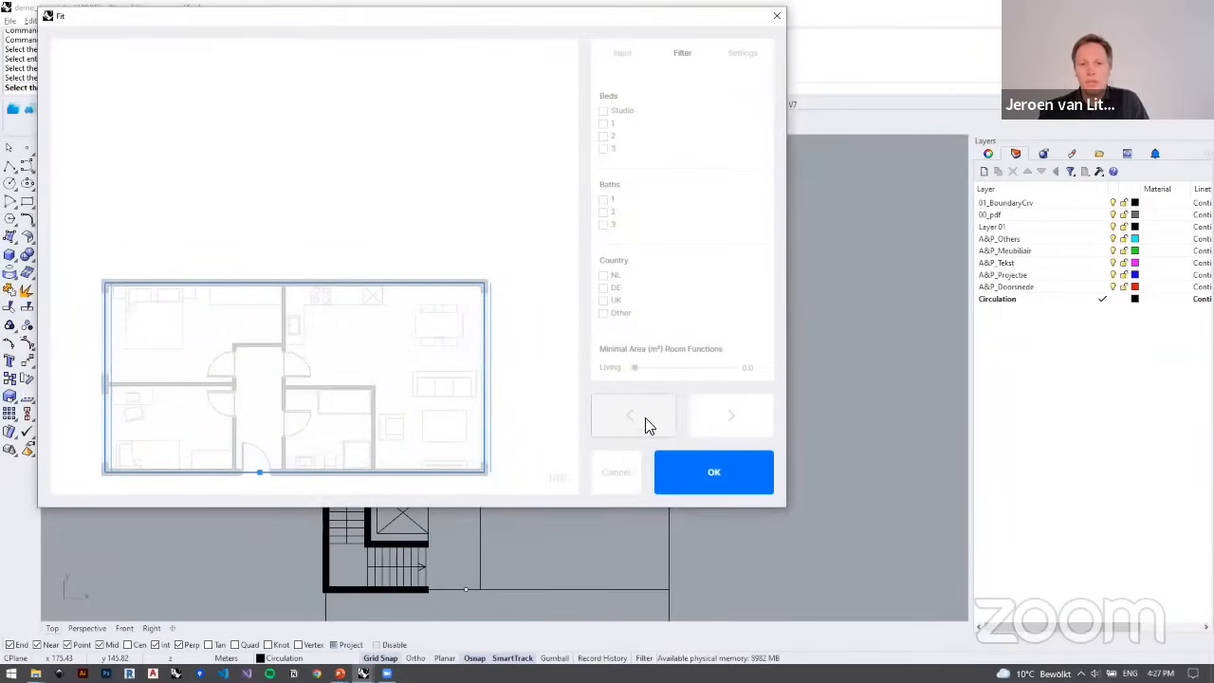
Step: Compare the refitted plan variants up to the third, return to the first and insert it into the drawing
click(742, 410)
click(742, 410)
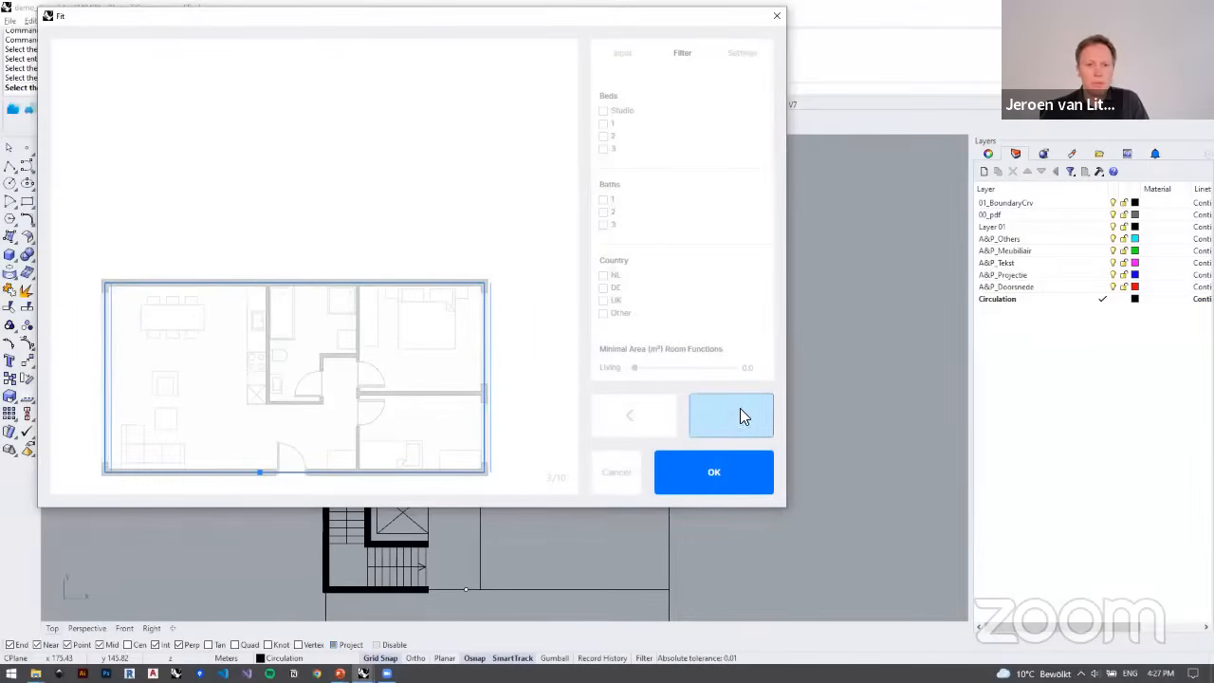
click(624, 415)
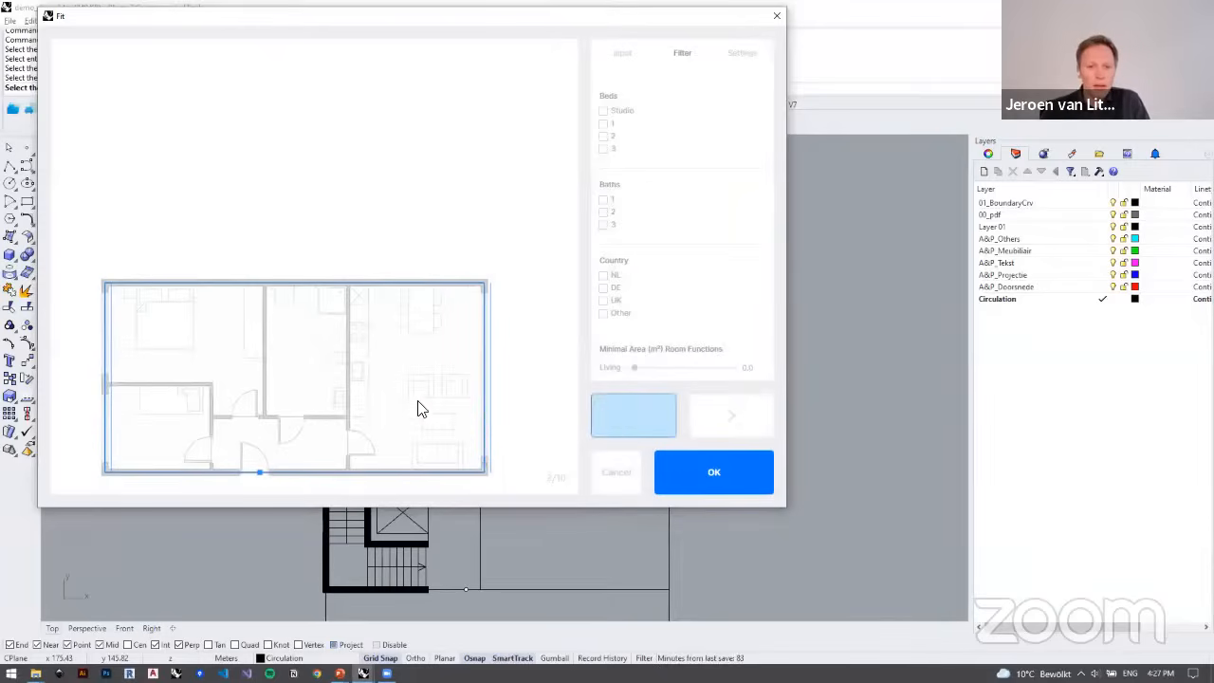
click(634, 415)
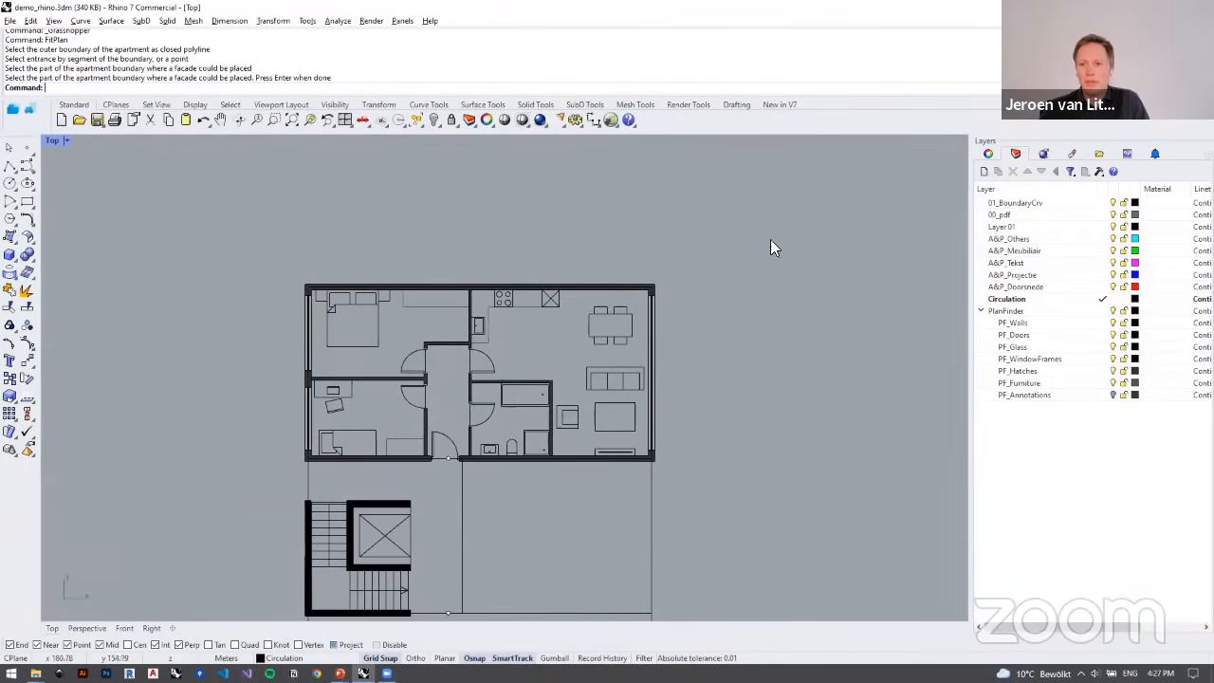
Step: Inspect the inserted plan by selecting the living room sofa and the dining table blocks, and clear the selection
scroll(512, 344, up, 3)
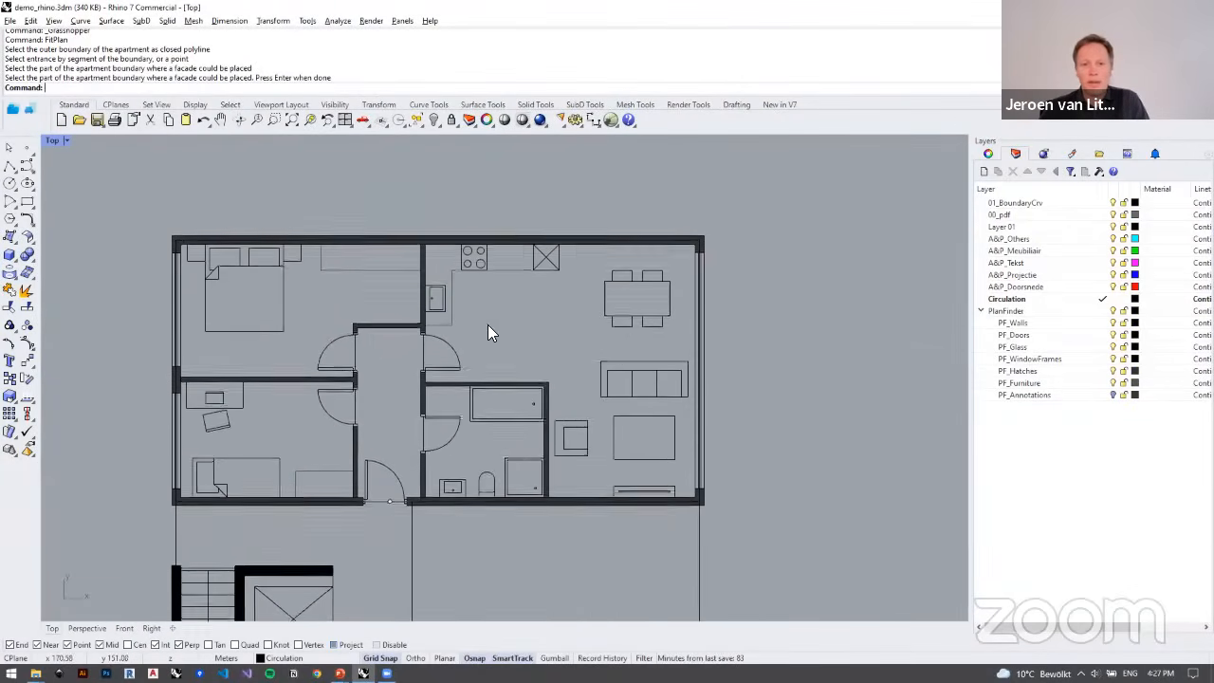
click(651, 387)
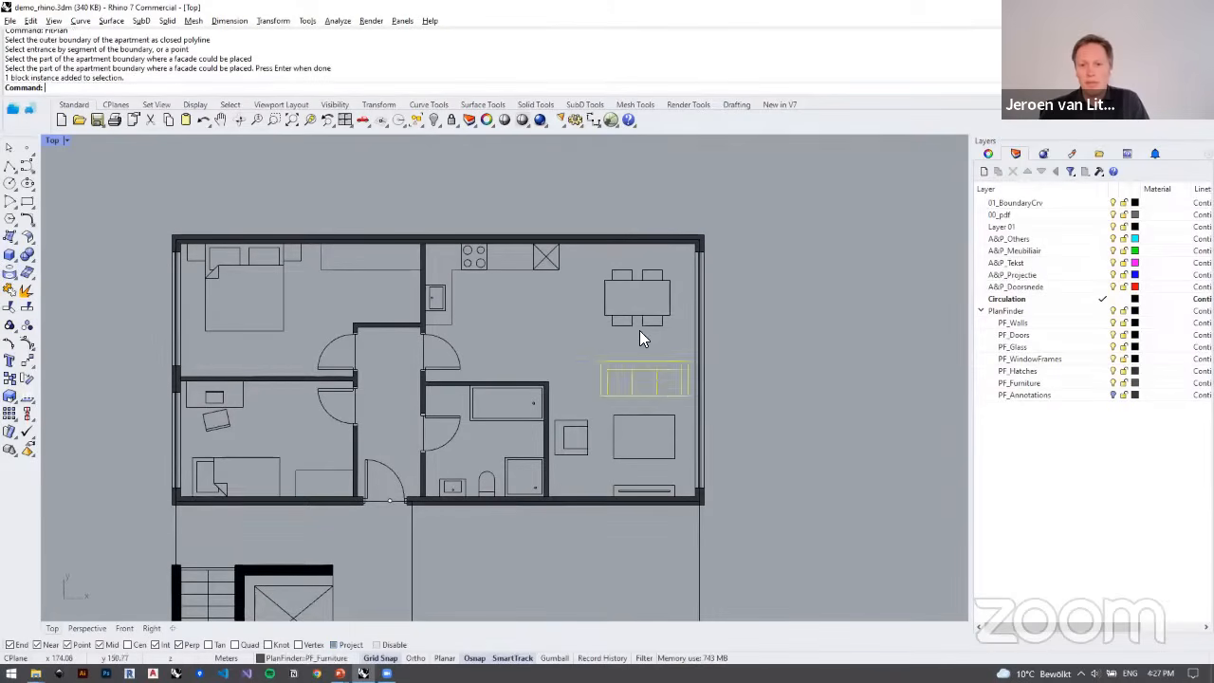
click(641, 332)
click(643, 316)
right_drag(895, 379, 877, 394)
click(877, 395)
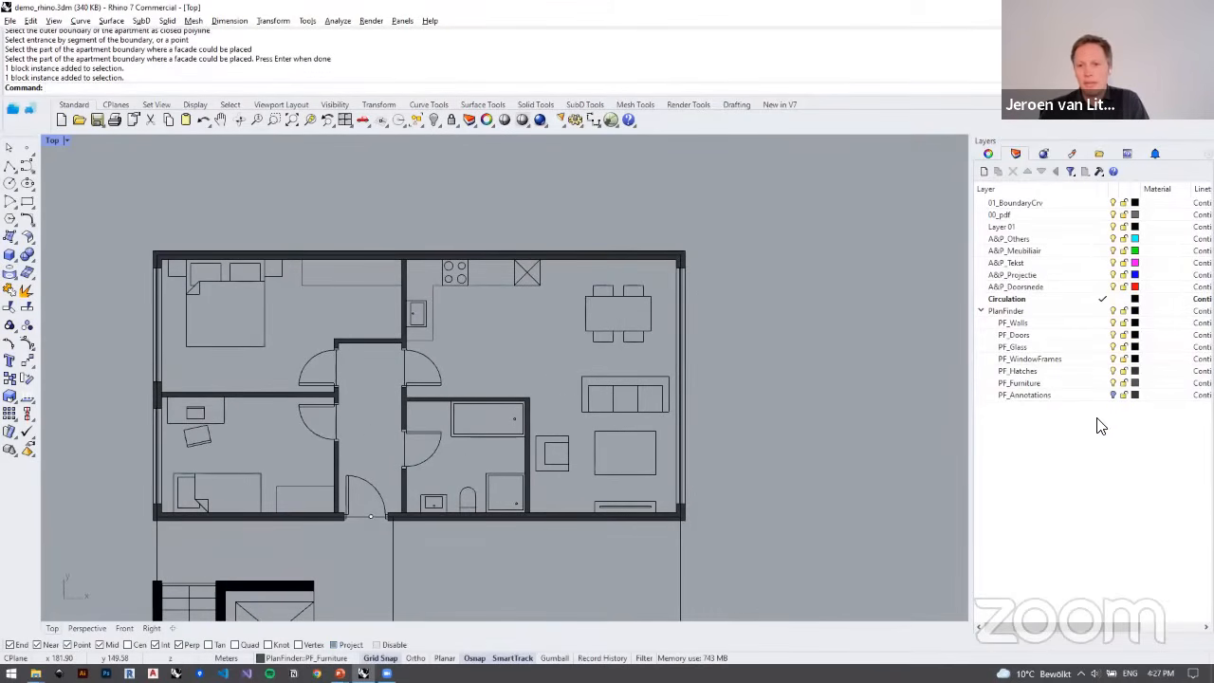
Step: Show the PF_Annotations layer and select the living room's area label
click(1114, 394)
scroll(493, 415, up, 2)
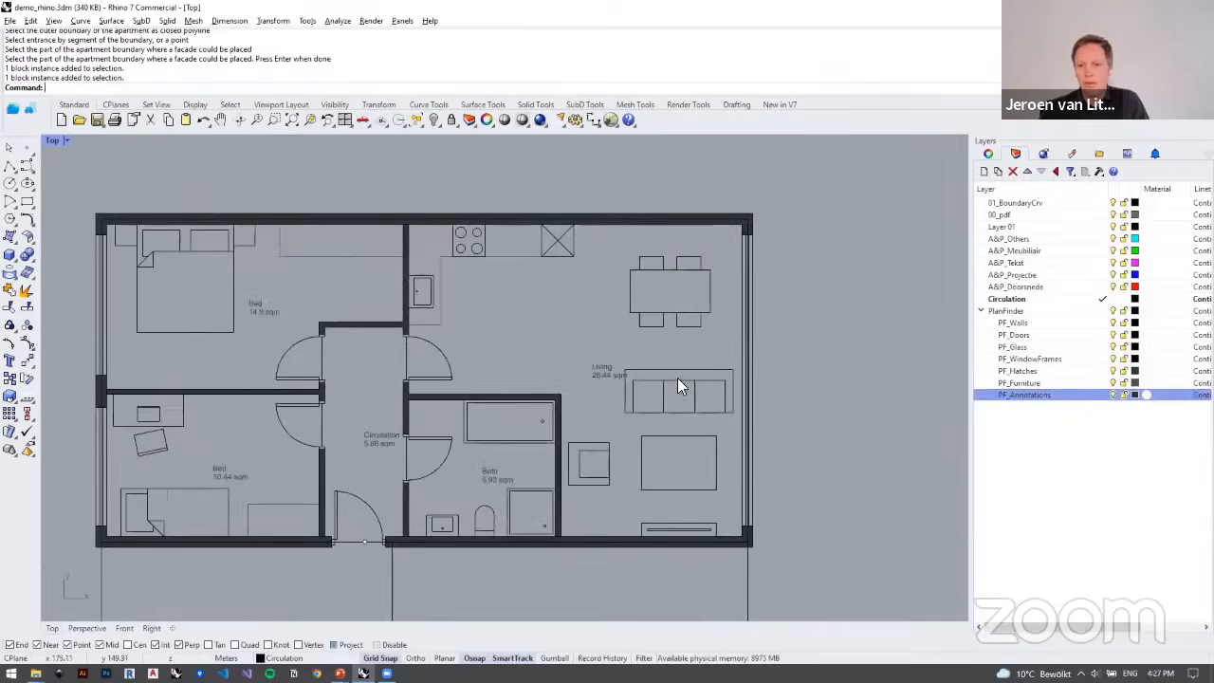
scroll(641, 340, up, 3)
click(643, 338)
scroll(702, 370, down, 5)
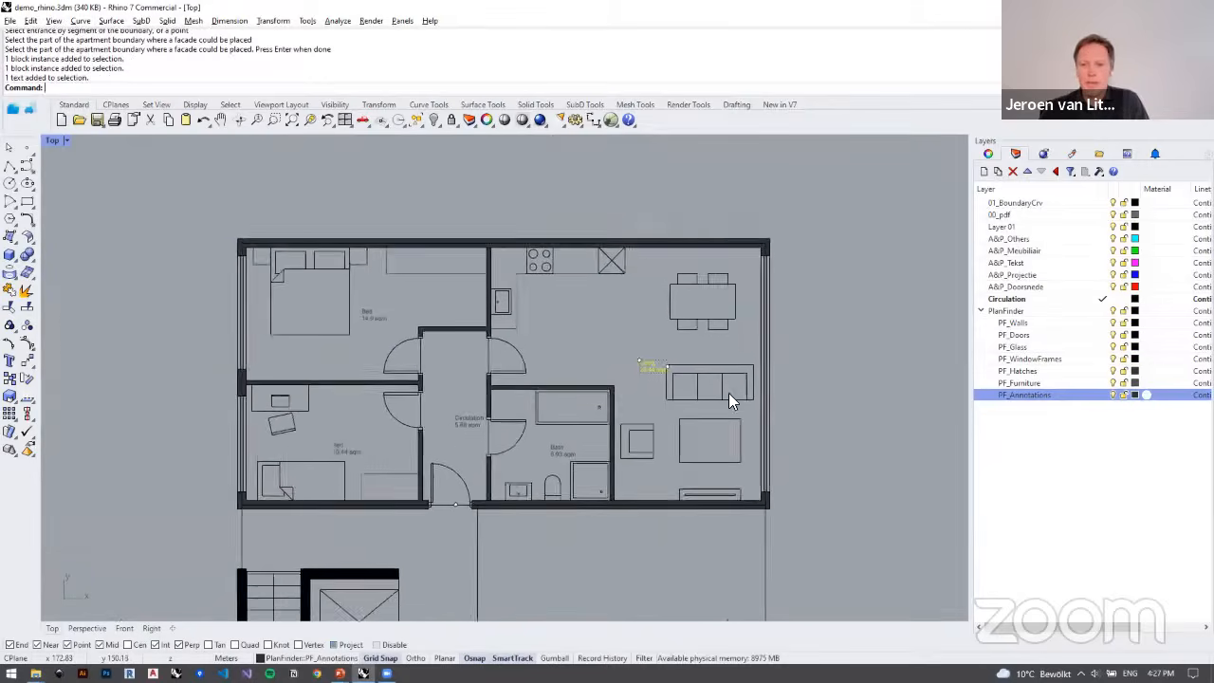
Step: Hide and show the PF_Furniture layer again, and turn the PF_Annotations layer off
click(1113, 384)
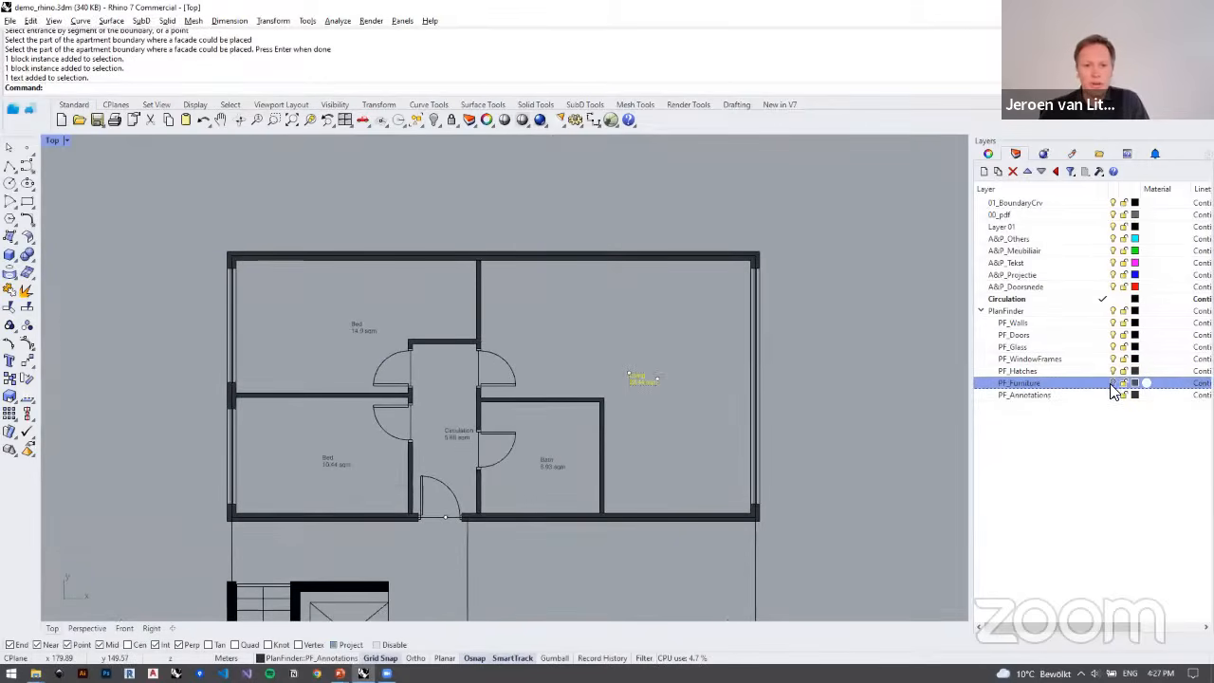
click(1113, 384)
click(1113, 395)
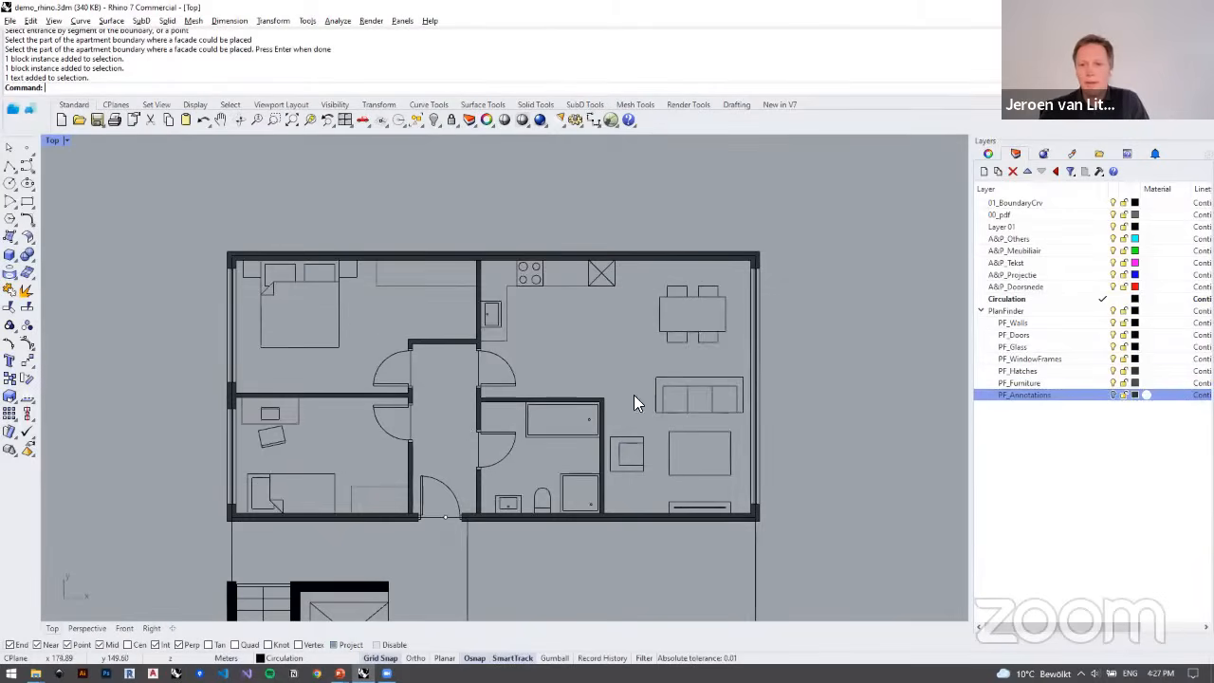
Step: Examine the furnished top apartment and the empty outline beside the stair core below it
right_drag(562, 326, 558, 292)
scroll(445, 238, down, 4)
right_drag(445, 237, 401, 224)
right_drag(321, 283, 337, 338)
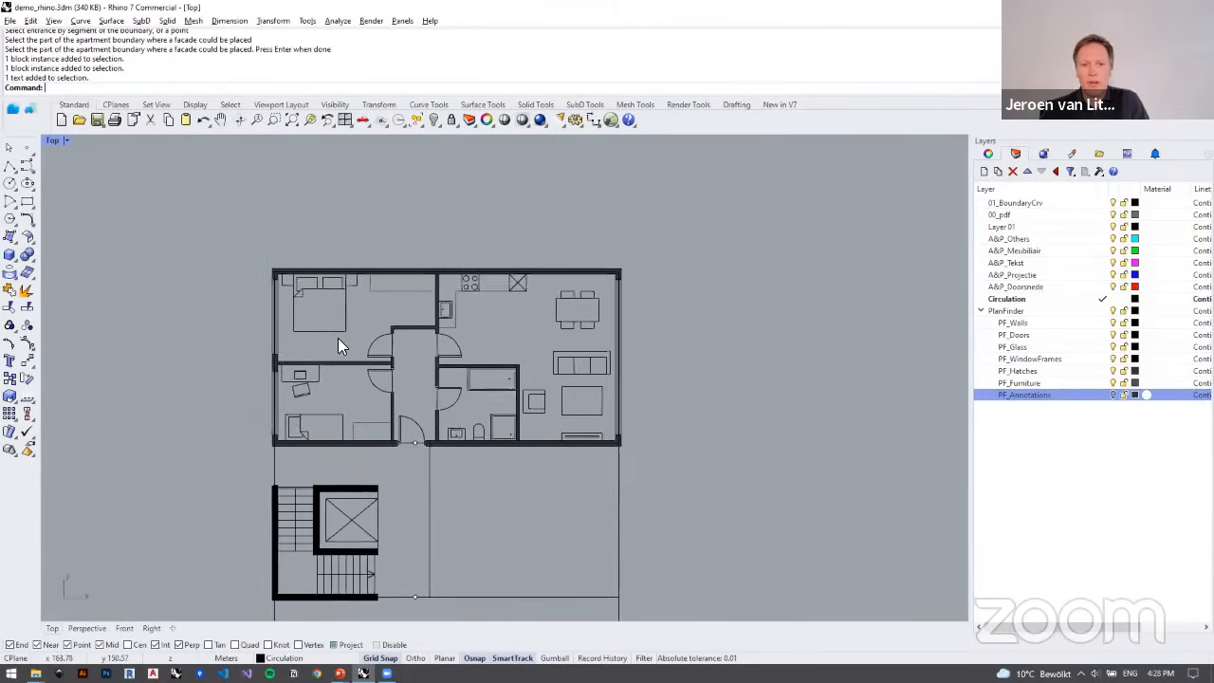
scroll(345, 334, up, 4)
scroll(357, 272, down, 2)
right_drag(410, 311, 509, 257)
scroll(462, 273, down, 4)
scroll(604, 396, up, 2)
scroll(617, 396, up, 1)
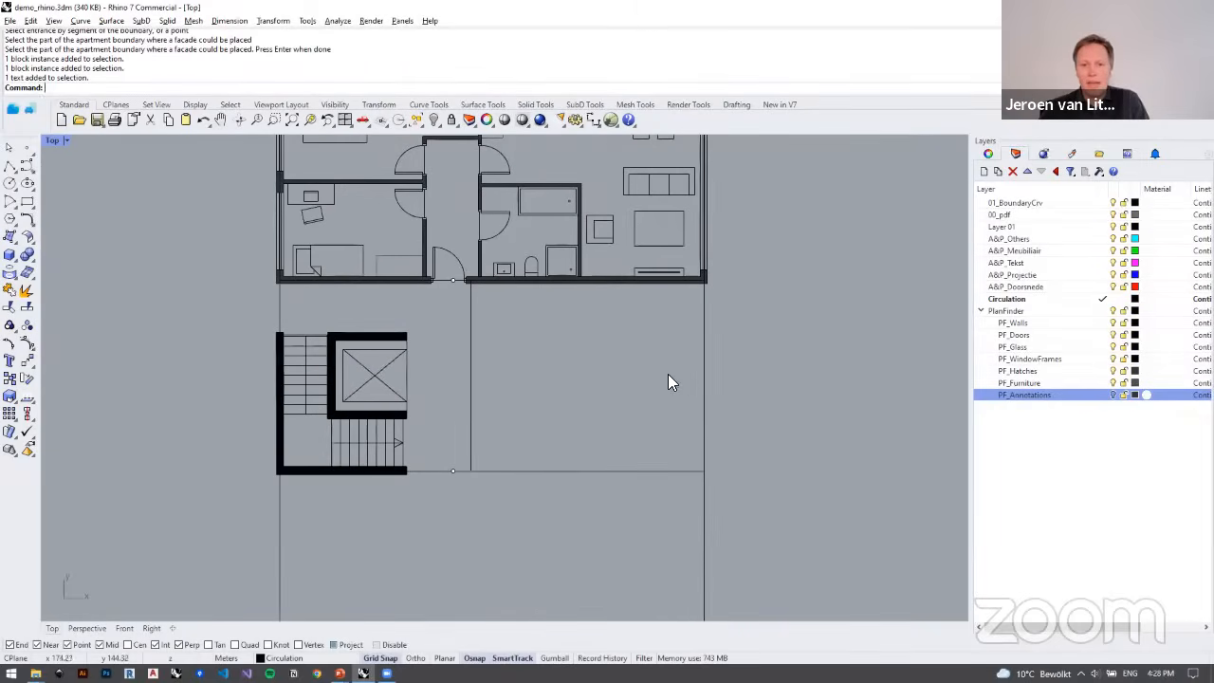
Step: Run FitPlan on the outline to the right of the upper stair core, using its left wall as the entrance
click(13, 108)
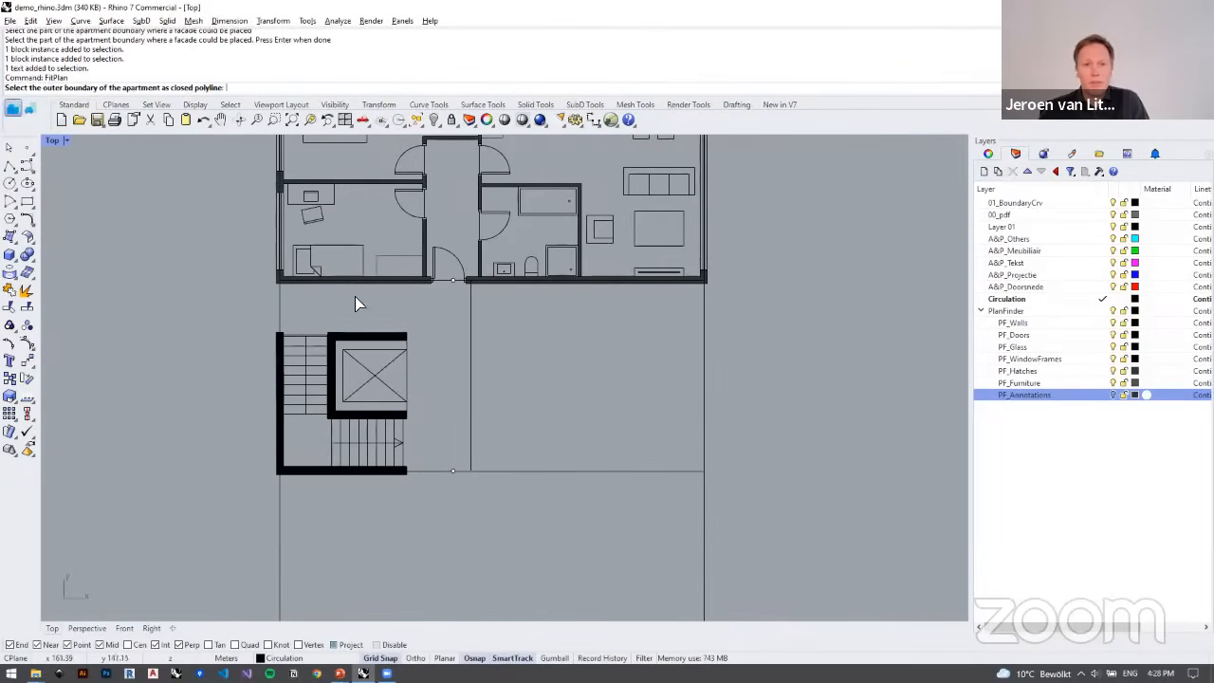
click(469, 329)
click(470, 331)
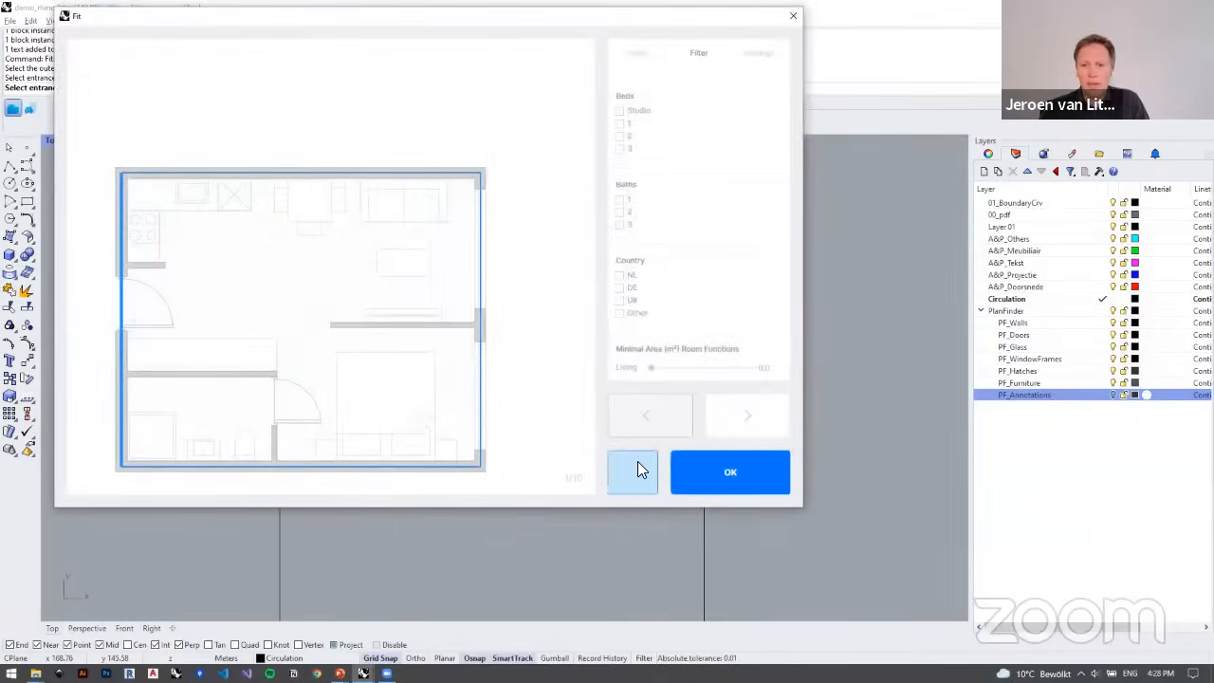
Step: Browse the fitted variants up to the third, return to the first and insert it beside the stair core
click(746, 412)
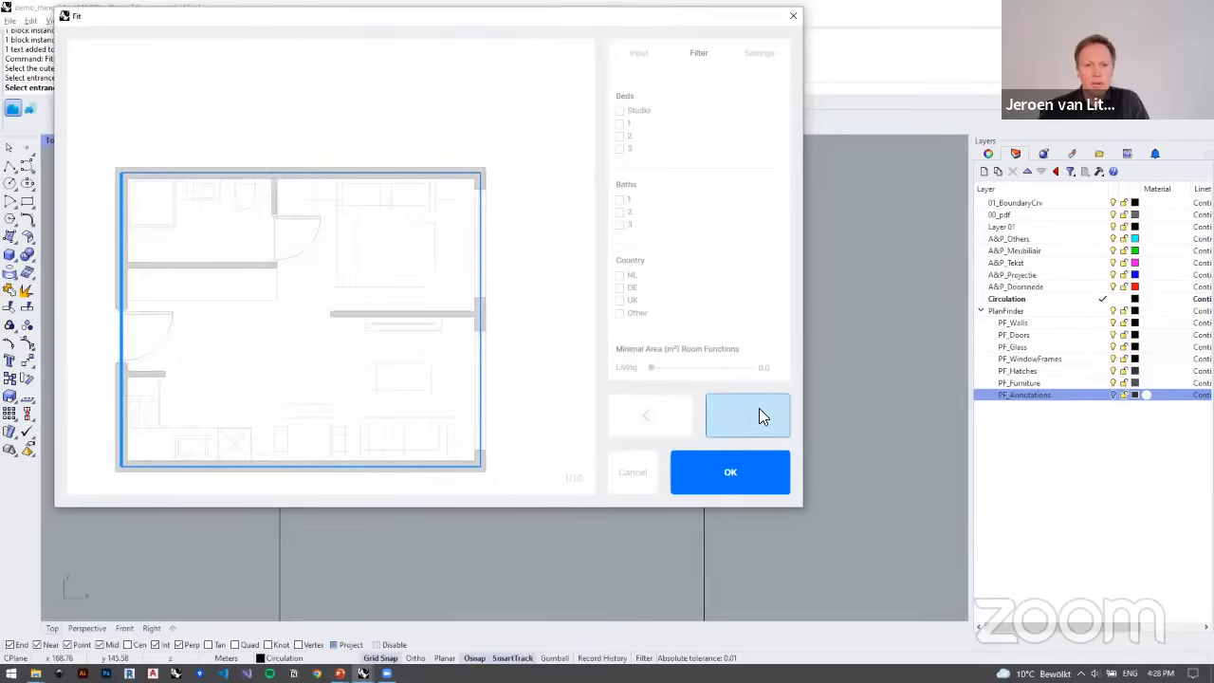
click(759, 414)
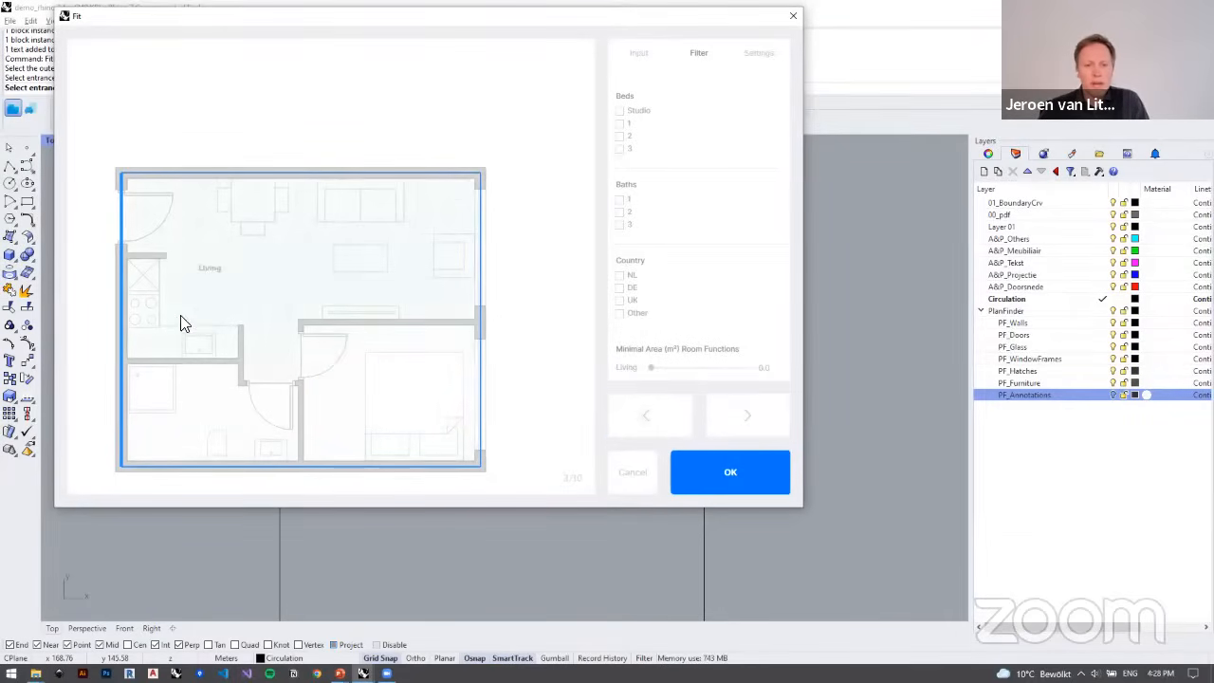
click(651, 419)
click(651, 417)
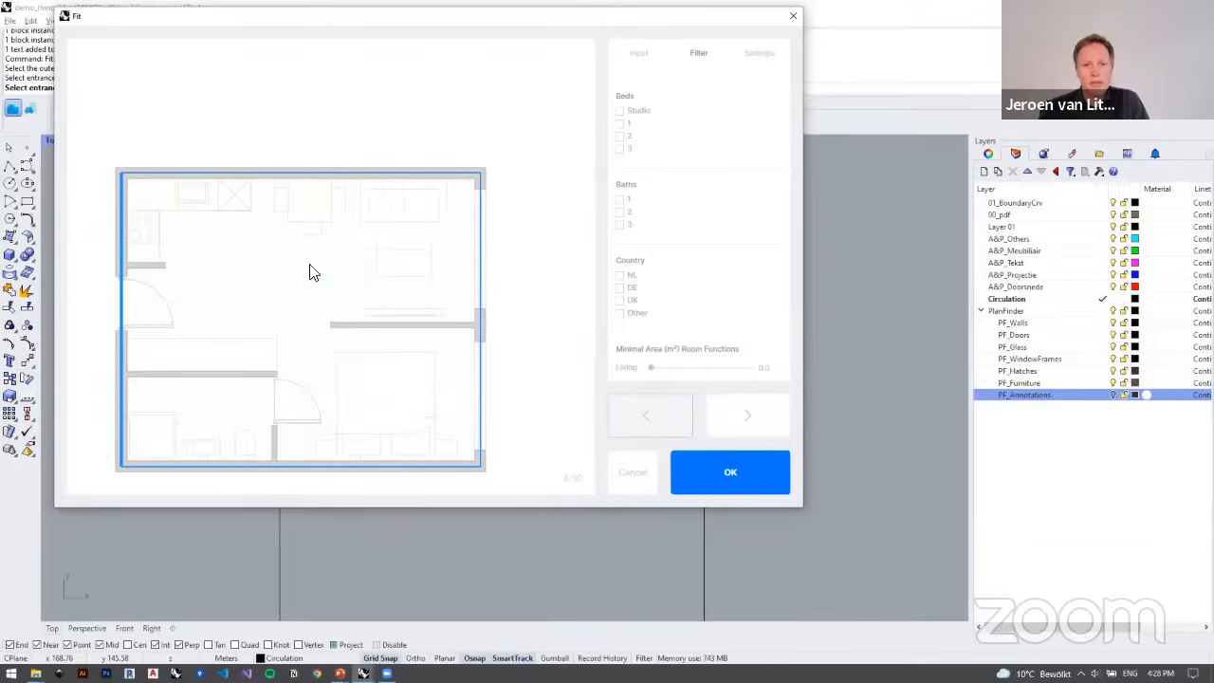
click(723, 474)
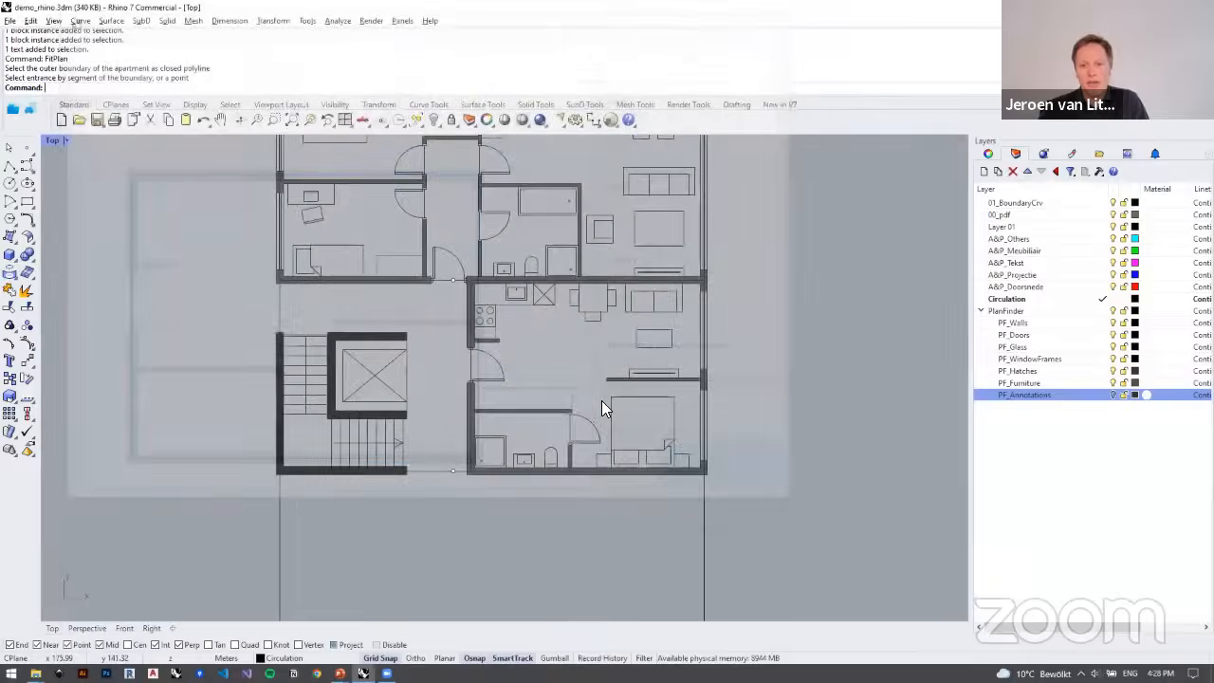
Step: Examine the remaining apartment outlines of the vertical wing below the upper stair core, down to the building corner
scroll(601, 401, down, 6)
right_drag(564, 372, 528, 348)
scroll(375, 226, down, 4)
scroll(416, 357, up, 6)
scroll(415, 357, up, 2)
right_drag(416, 357, 344, 351)
scroll(416, 372, down, 4)
scroll(419, 329, up, 4)
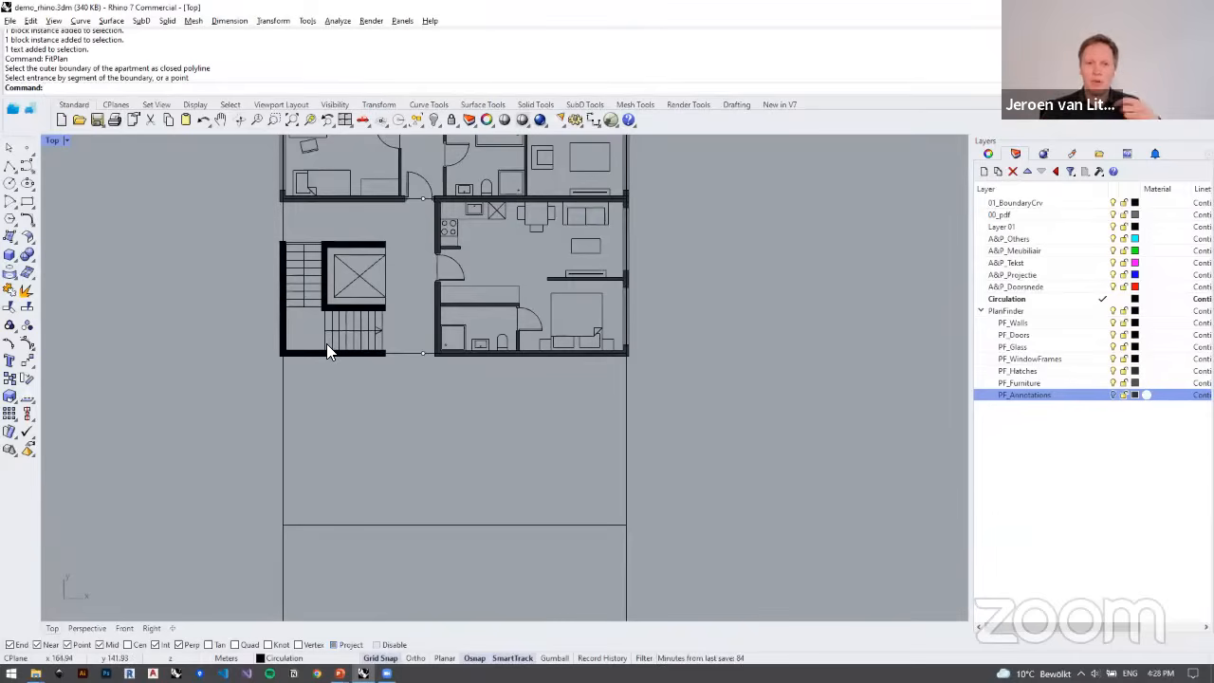
scroll(347, 279, down, 3)
scroll(406, 349, up, 3)
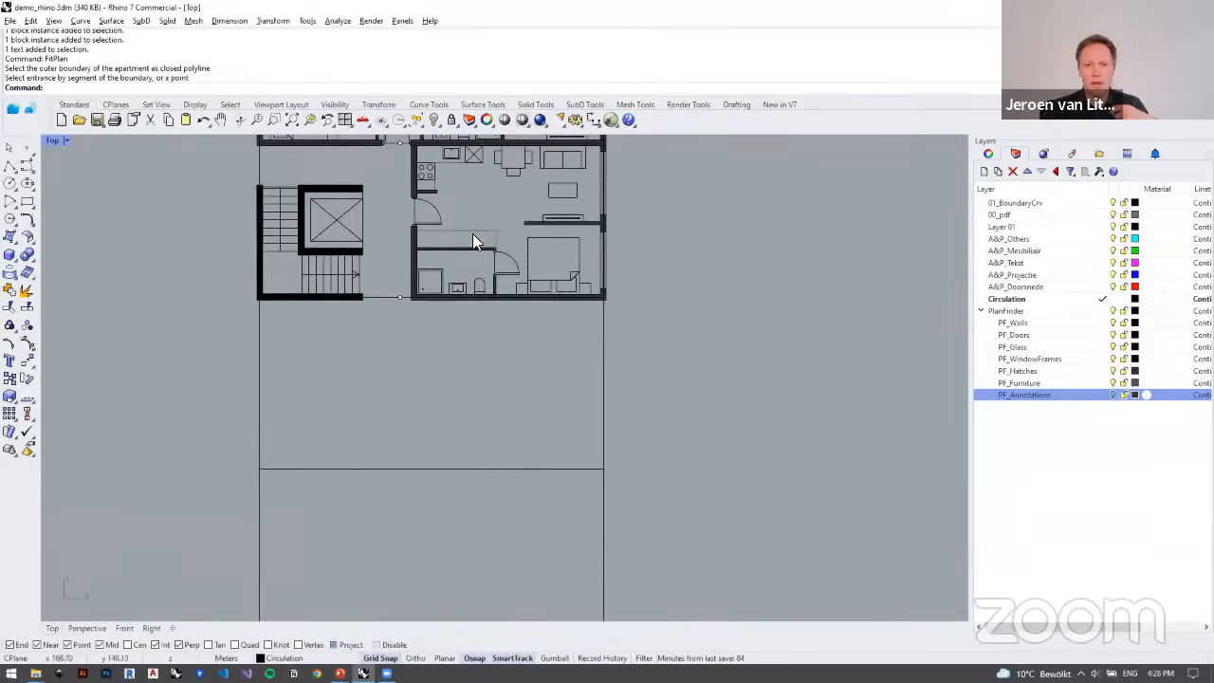
right_drag(472, 233, 474, 255)
scroll(499, 370, down, 8)
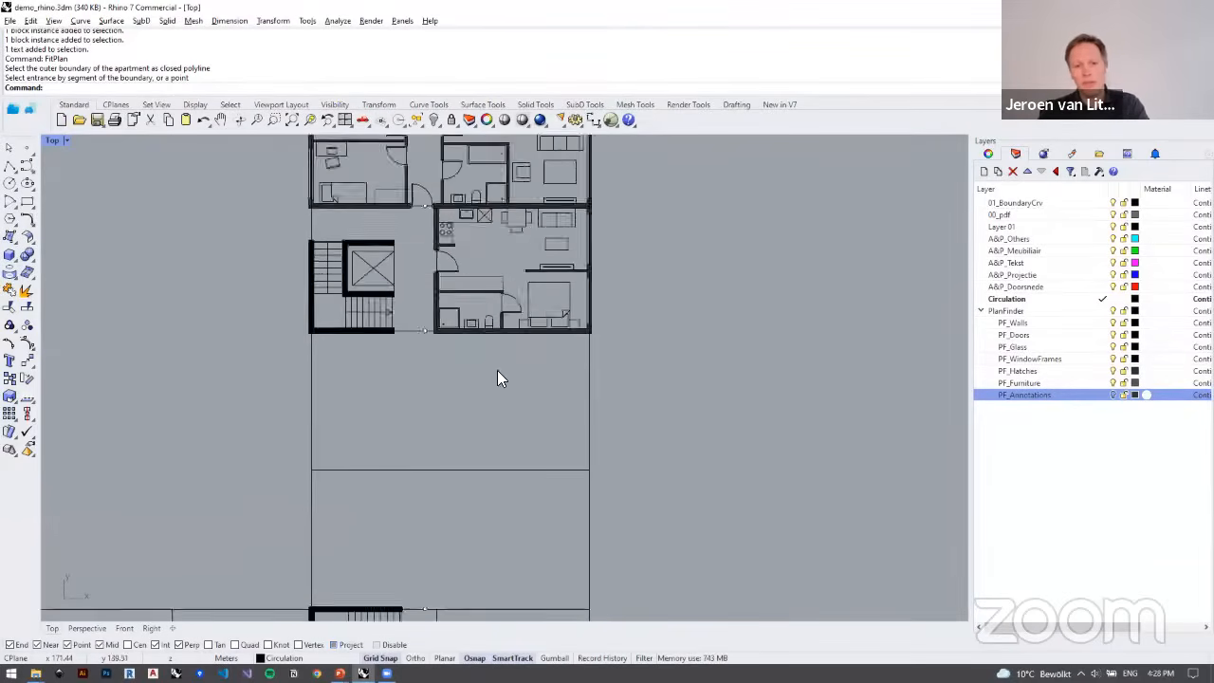
right_drag(541, 406, 537, 305)
right_drag(497, 465, 500, 461)
scroll(502, 534, up, 2)
right_drag(502, 537, 506, 584)
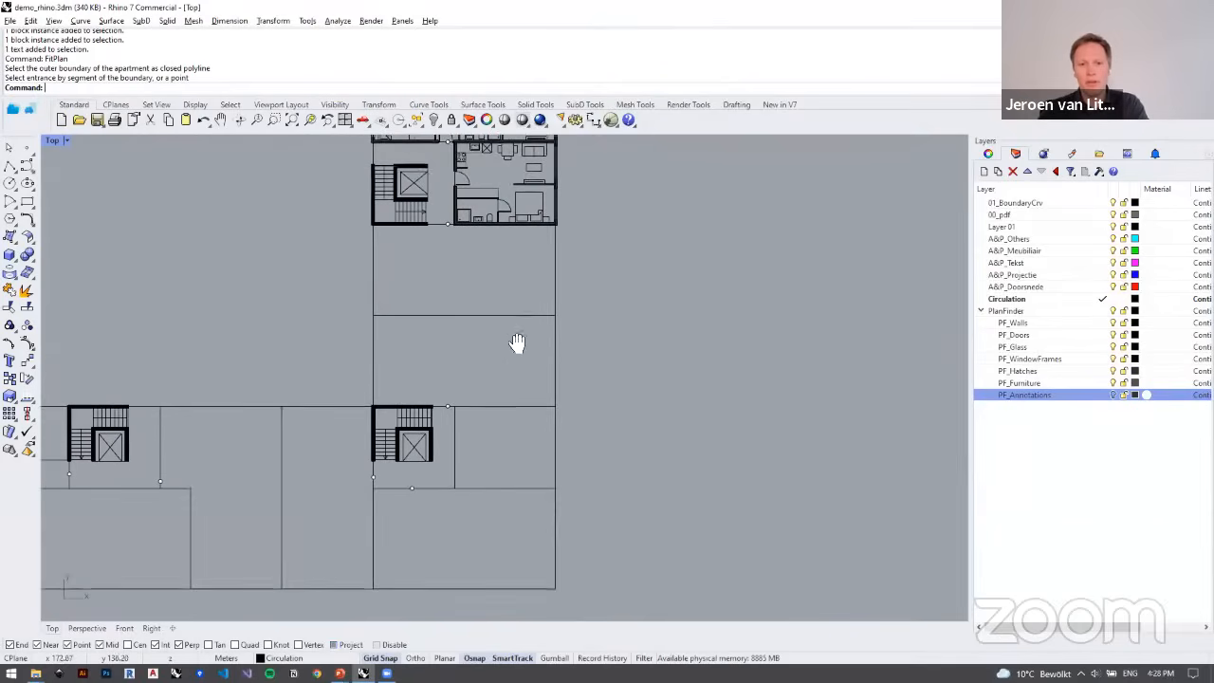
right_drag(518, 343, 510, 429)
right_drag(453, 346, 451, 384)
scroll(440, 393, up, 6)
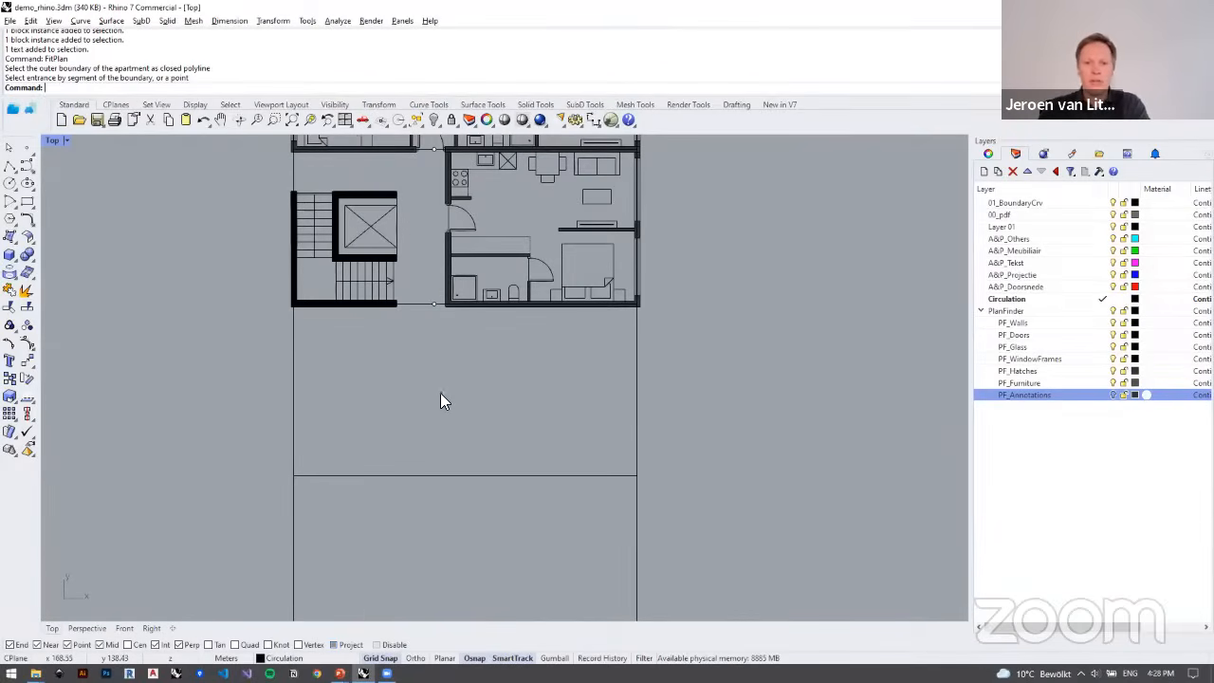
Step: Run FitPlan on the outline directly below the upper stair core, using the marked point on its upper edge as the entrance
click(15, 109)
click(637, 382)
click(434, 304)
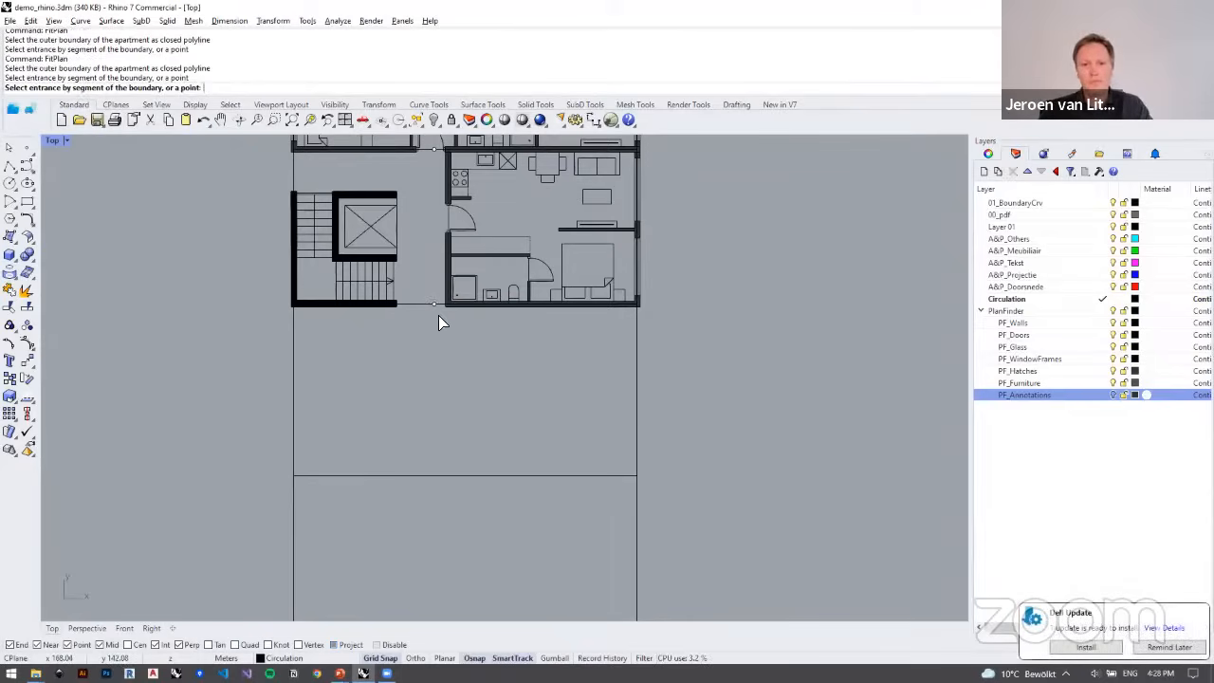
click(503, 303)
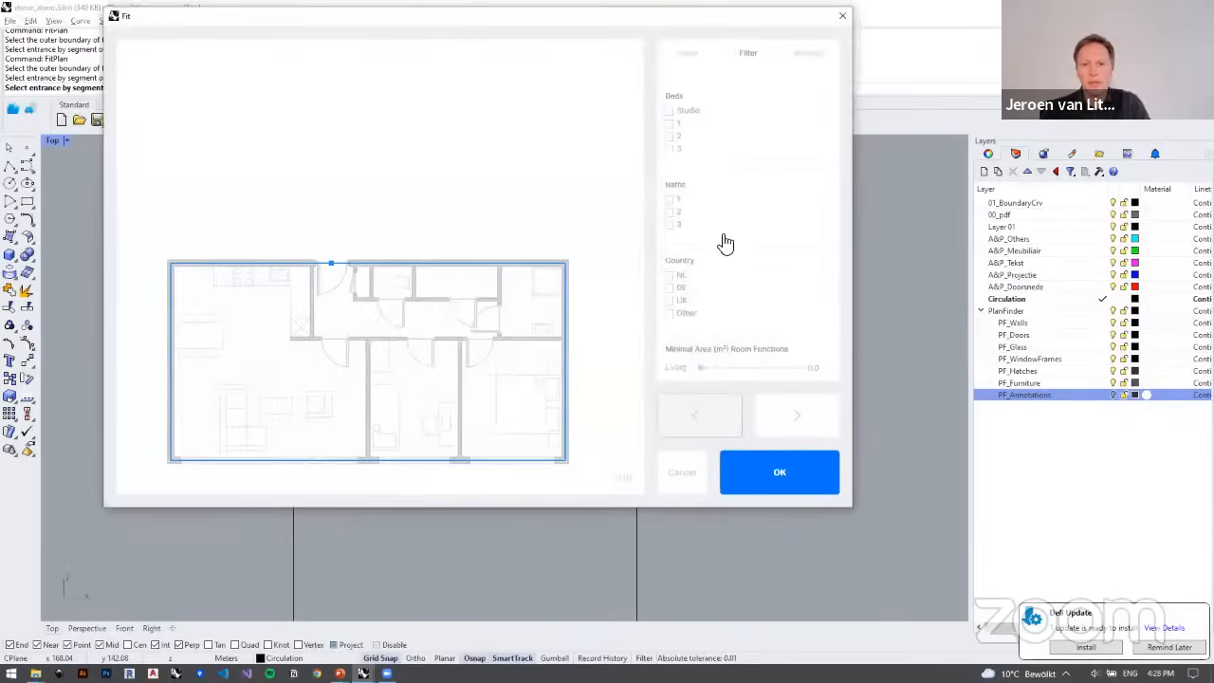
Step: Define the left and right walls as facades for the outline below the upper stair core and insert the first fitted plan
click(690, 55)
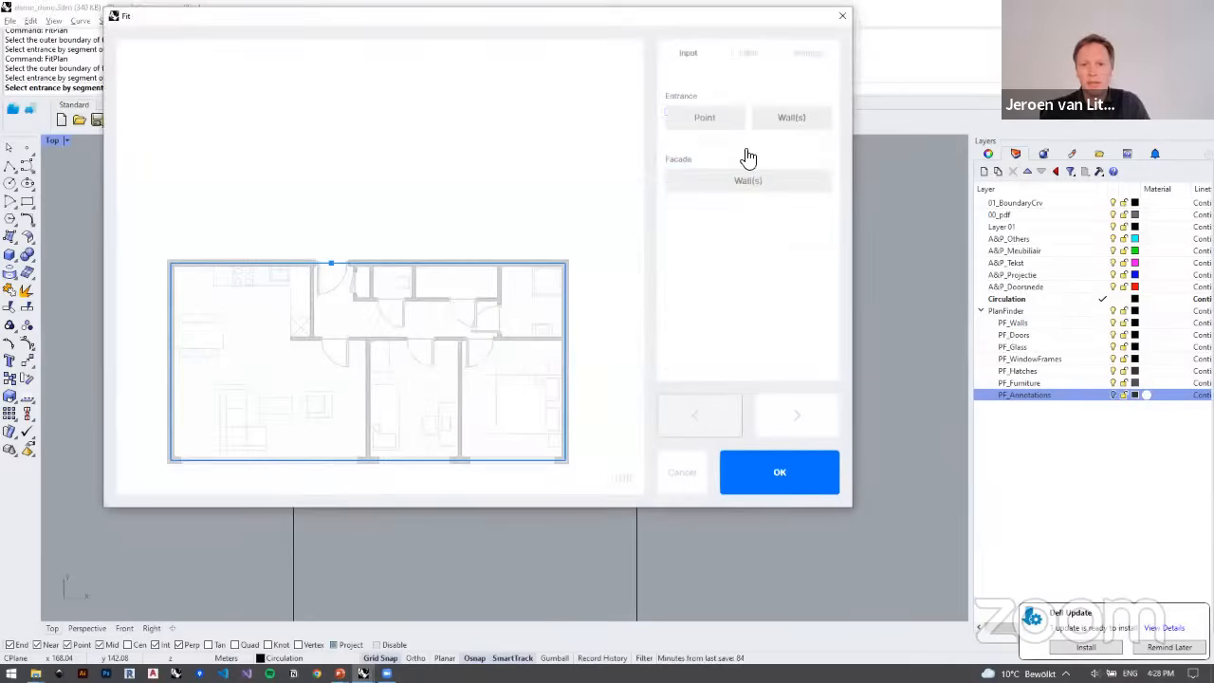
click(748, 180)
drag(651, 416, 269, 351)
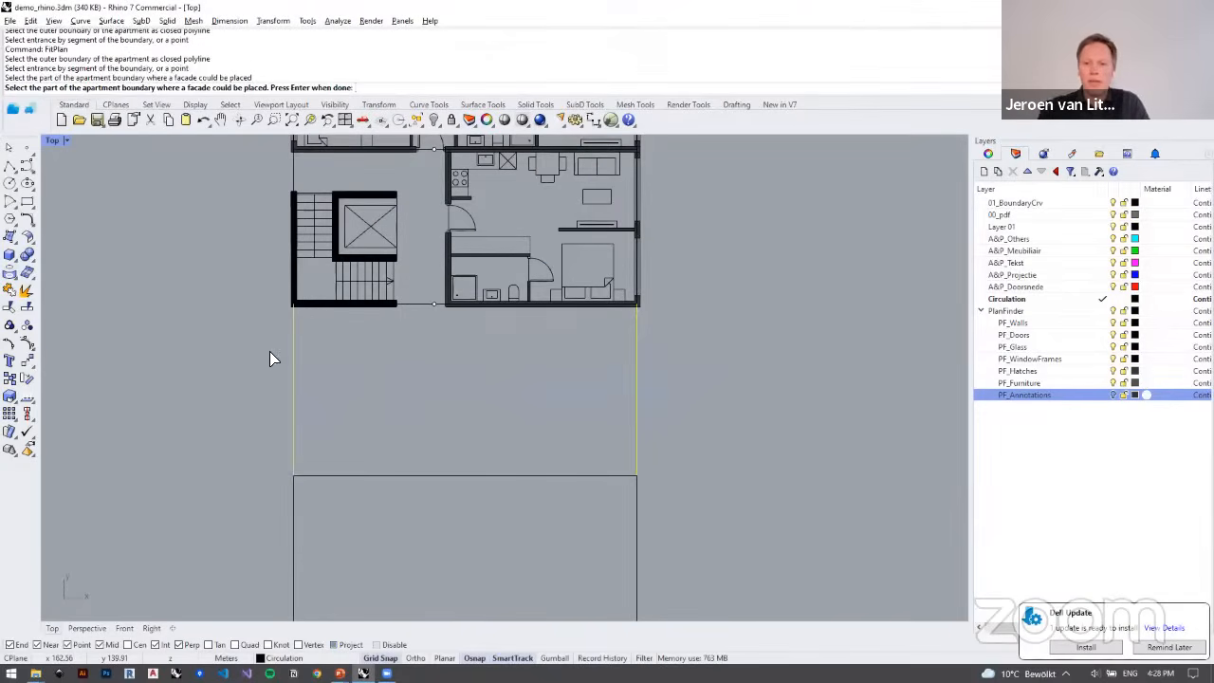
key(Return)
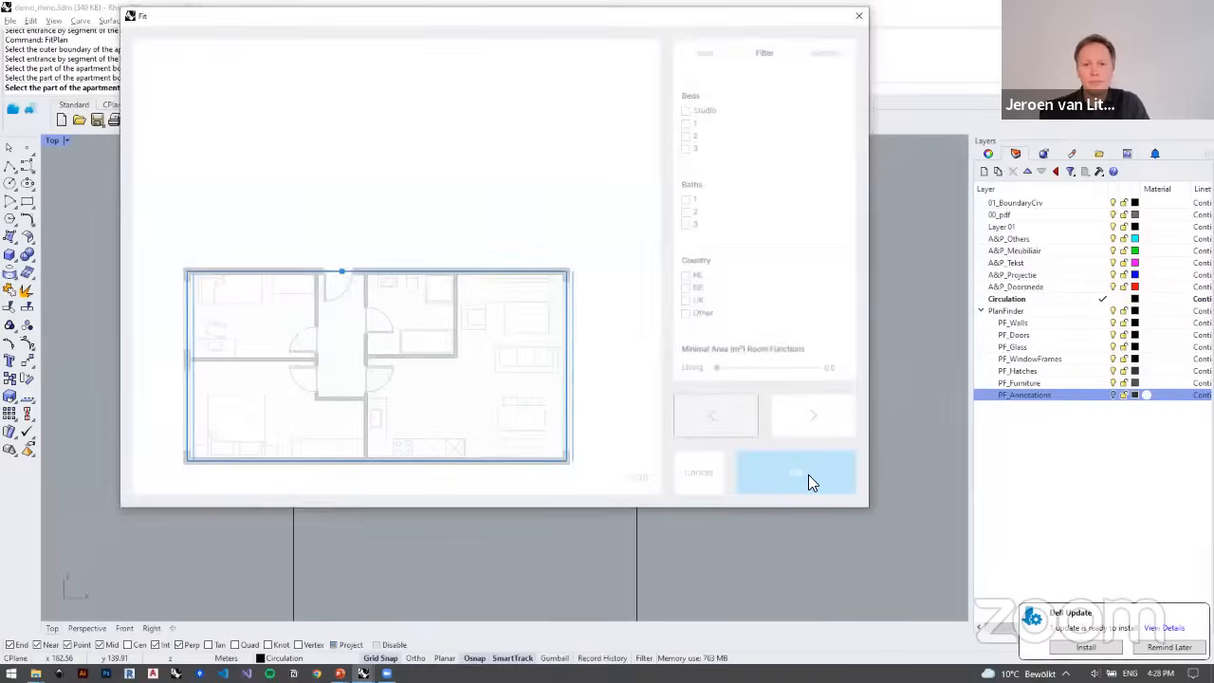
click(808, 474)
Step: Run FitPlan on the outline directly above the lower stair core, using the marked point on its lower edge as the entrance
right_drag(688, 481, 687, 400)
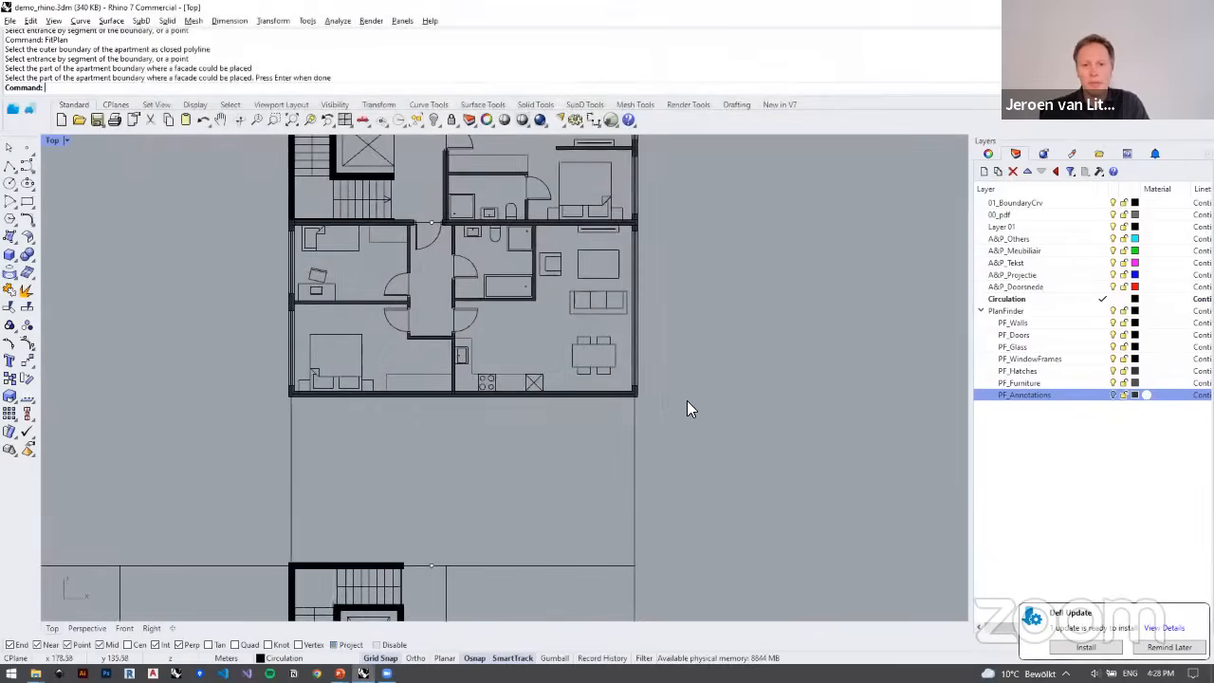
scroll(687, 400, down, 2)
right_drag(660, 453, 664, 414)
scroll(667, 414, up, 2)
right_click(664, 415)
click(653, 421)
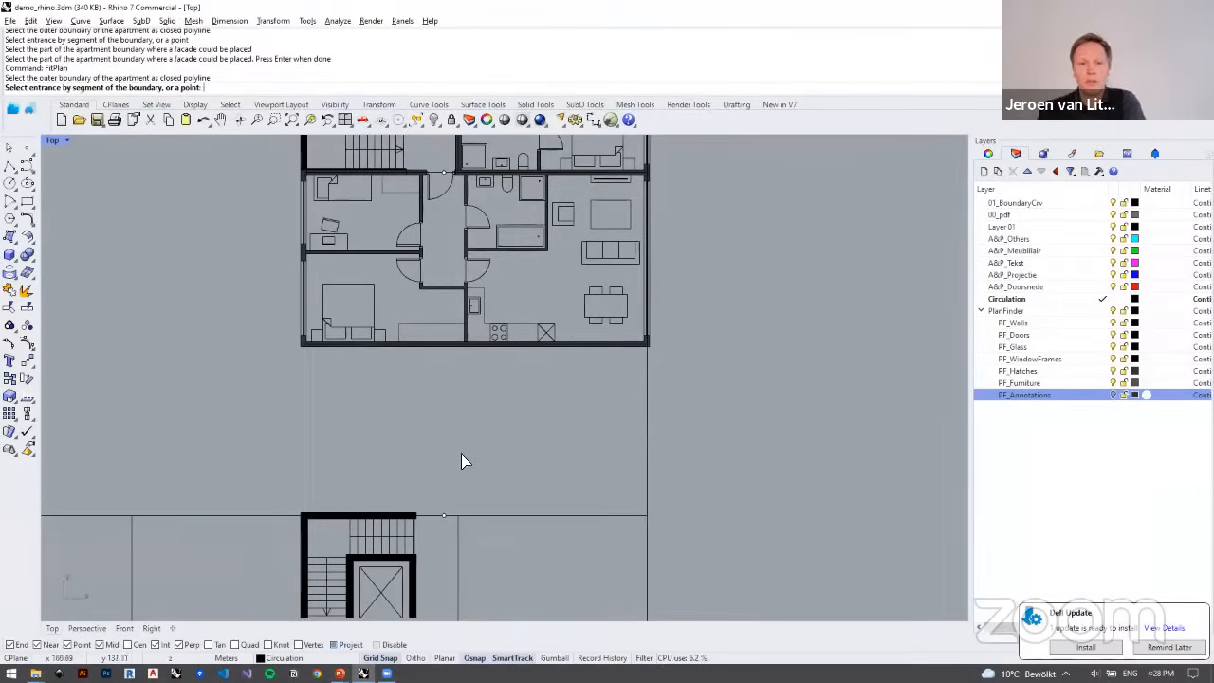
drag(465, 529, 465, 527)
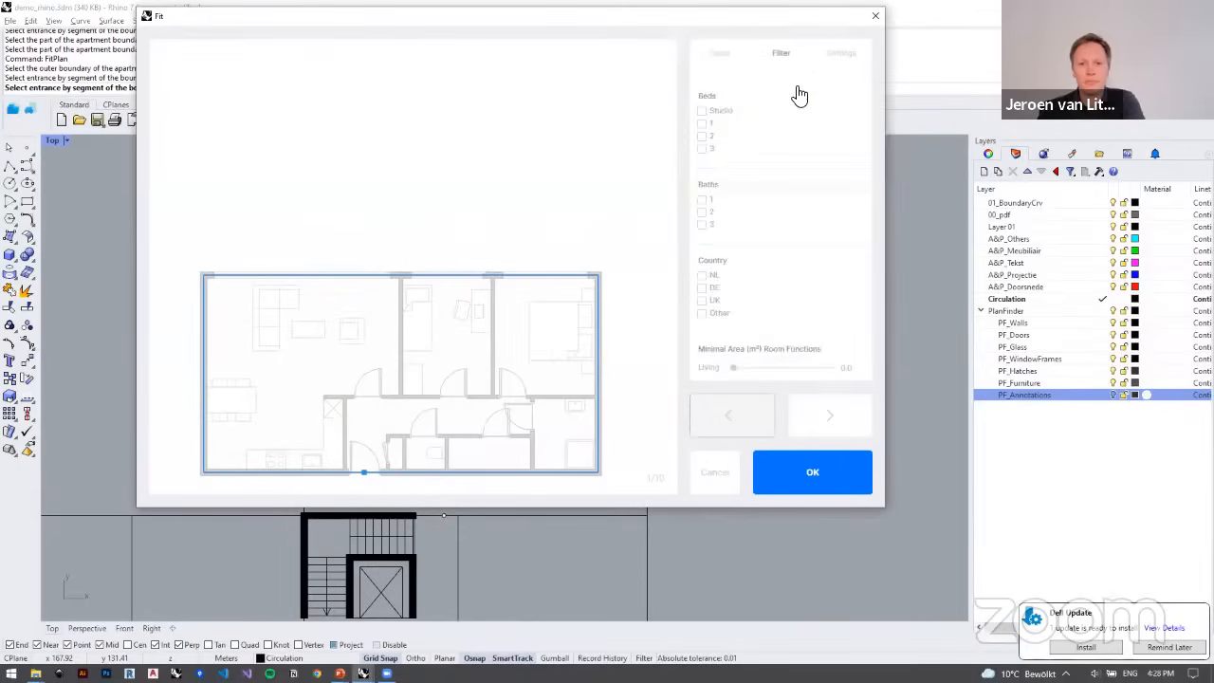
Step: Define the left and right walls as facades for the outline above the lower stair core and insert the first fitted plan
click(729, 62)
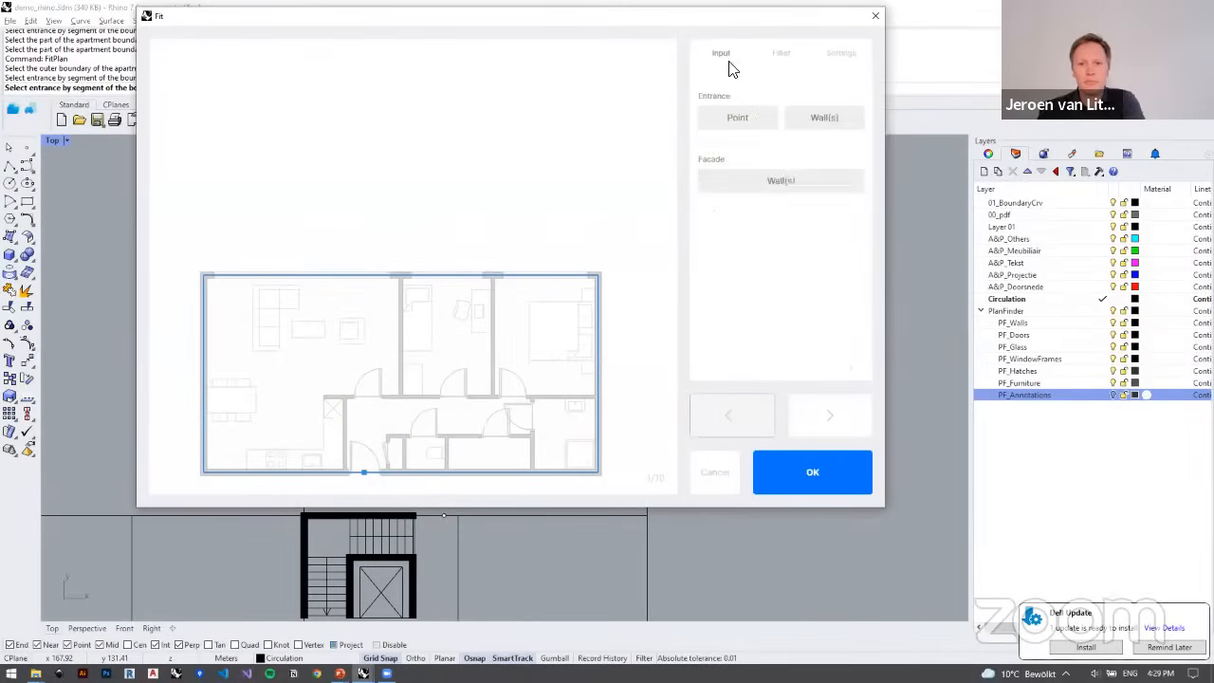
click(784, 181)
click(210, 363)
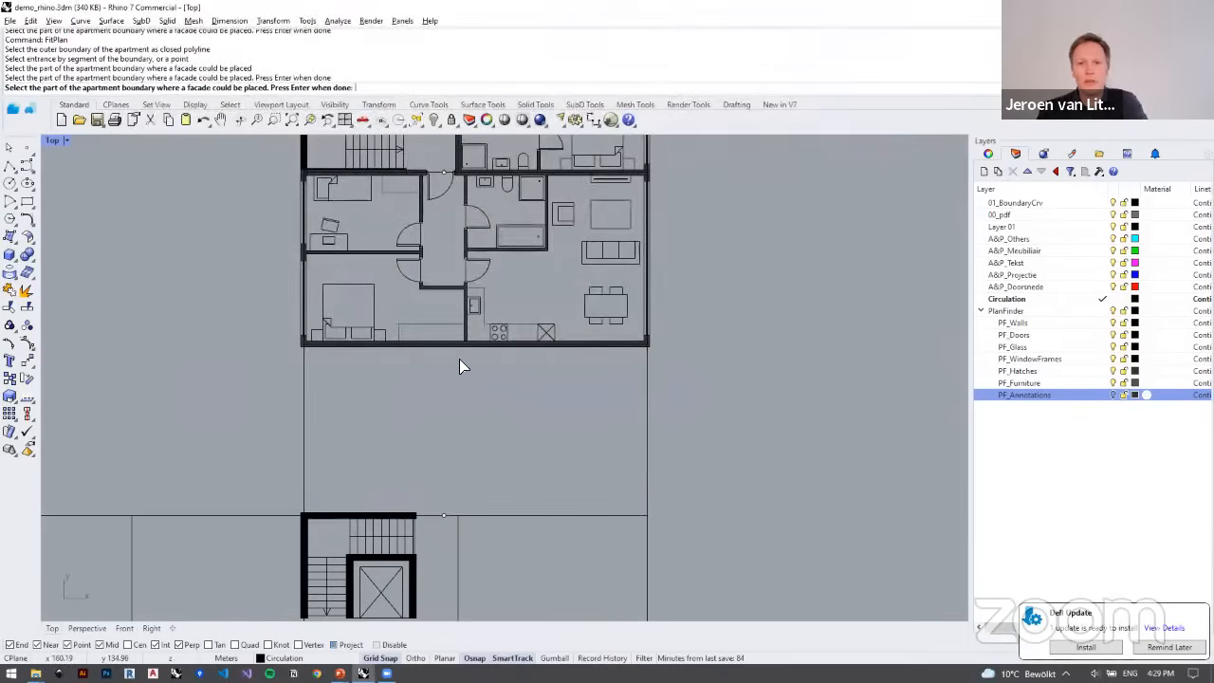
key(Return)
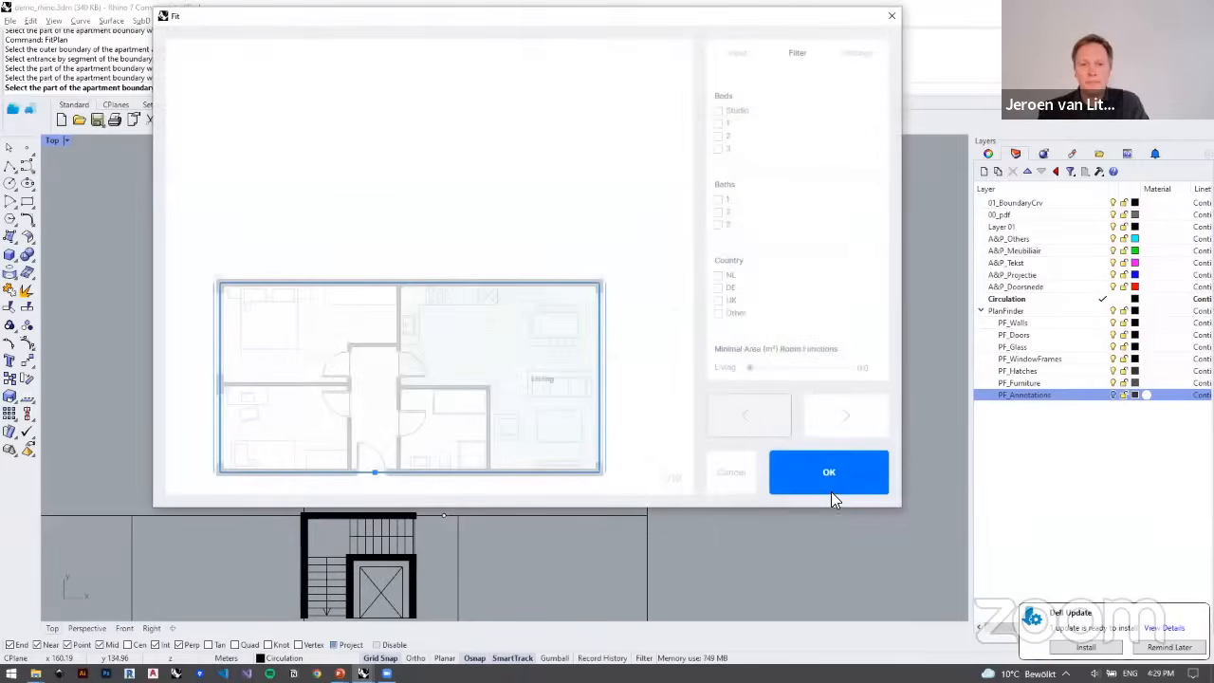
click(831, 484)
Step: Run FitPlan on the corner outline below the lower stair core, using the marked point on its upper edge as the entrance
scroll(648, 400, down, 6)
right_drag(645, 403, 572, 446)
right_drag(448, 281, 438, 8)
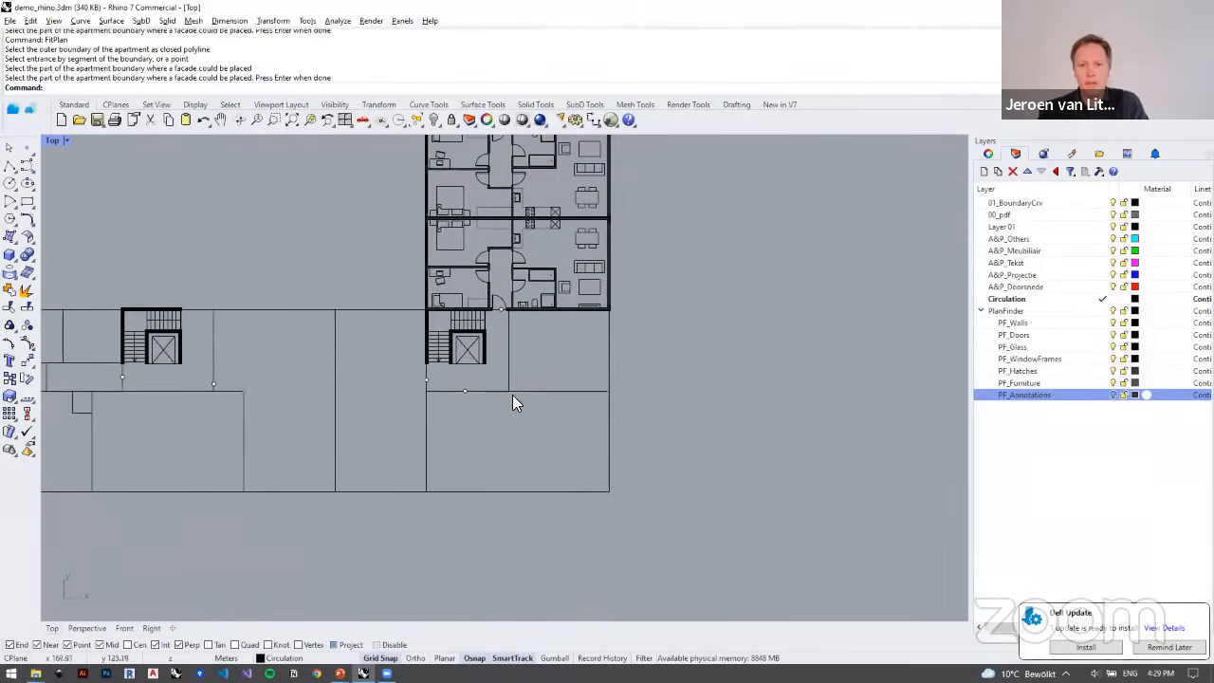
scroll(514, 395, up, 4)
right_drag(548, 344, 561, 230)
scroll(552, 321, up, 2)
click(501, 289)
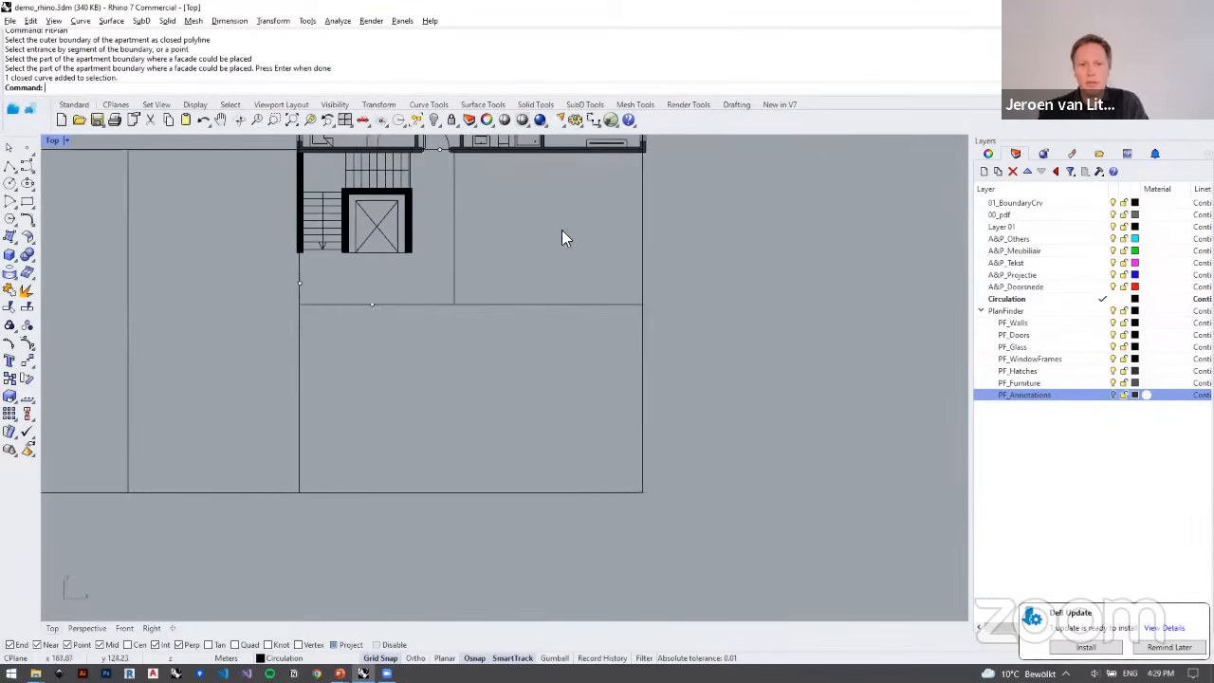
click(13, 109)
click(643, 470)
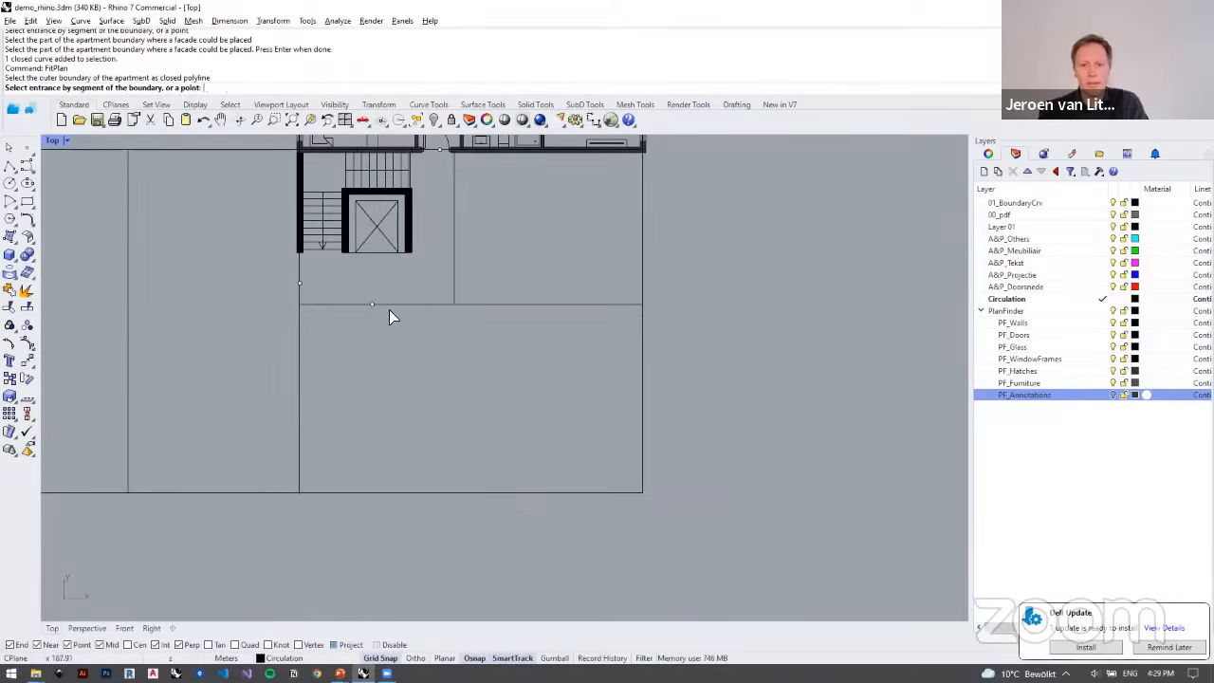
drag(360, 278, 406, 340)
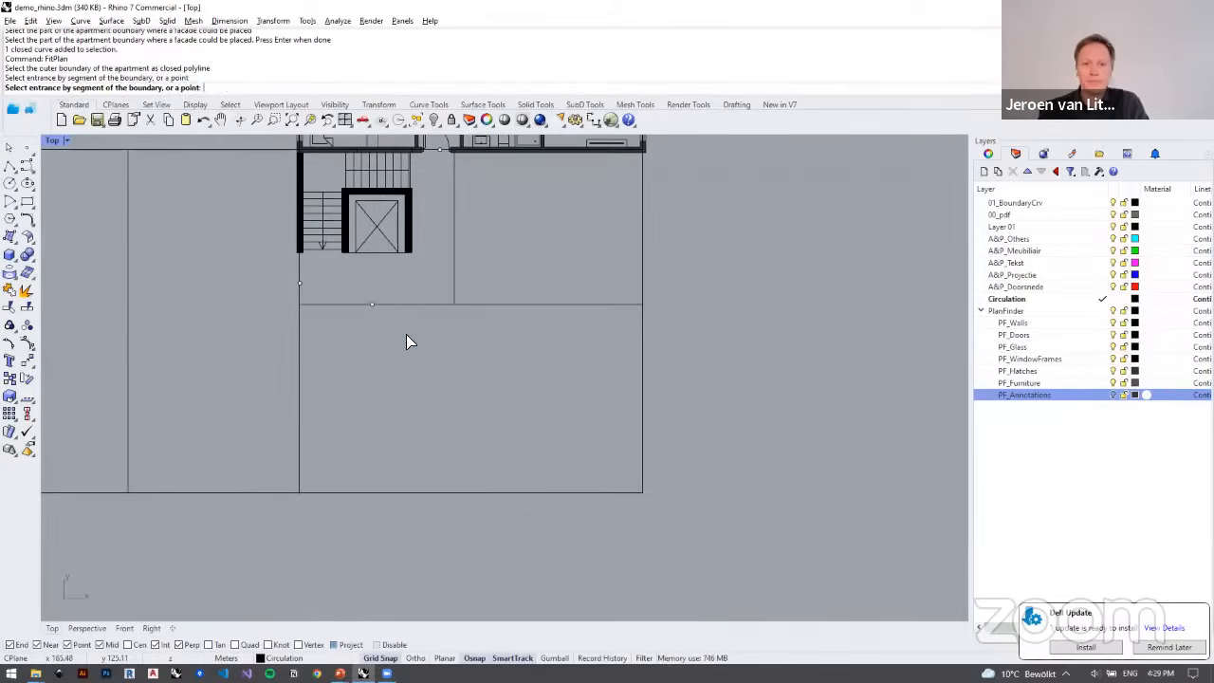
click(405, 334)
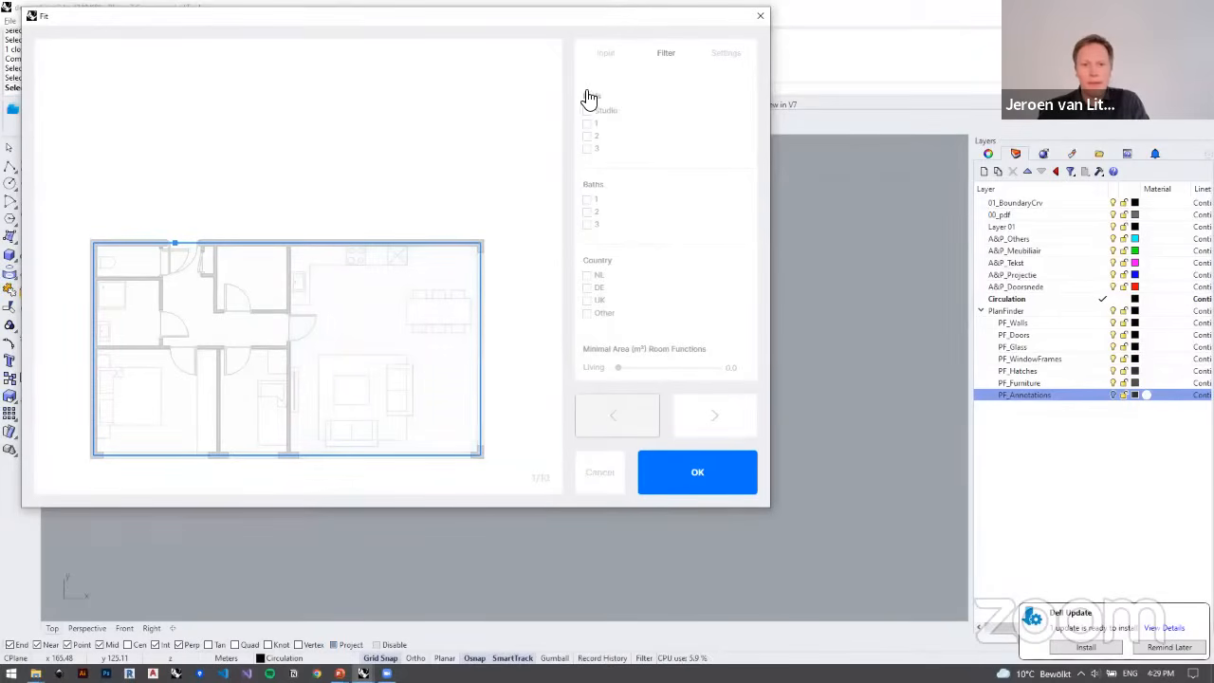
Step: Define the right and lower walls of the corner apartment as its facades
click(606, 57)
click(640, 181)
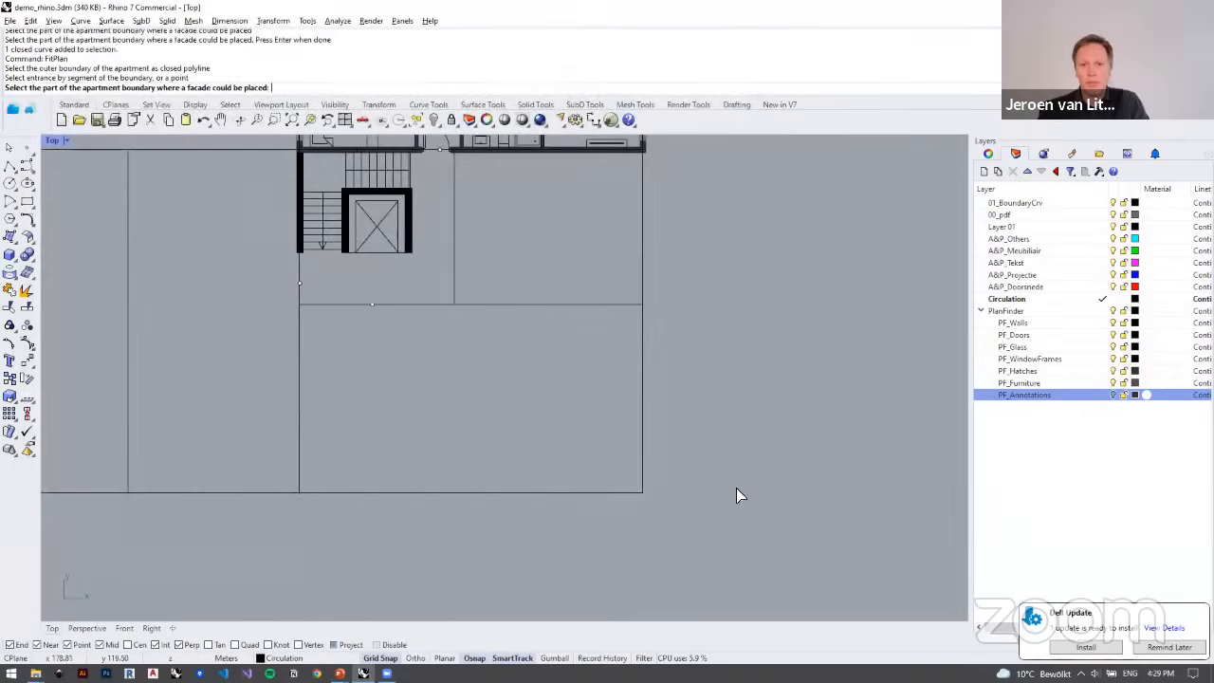
click(557, 441)
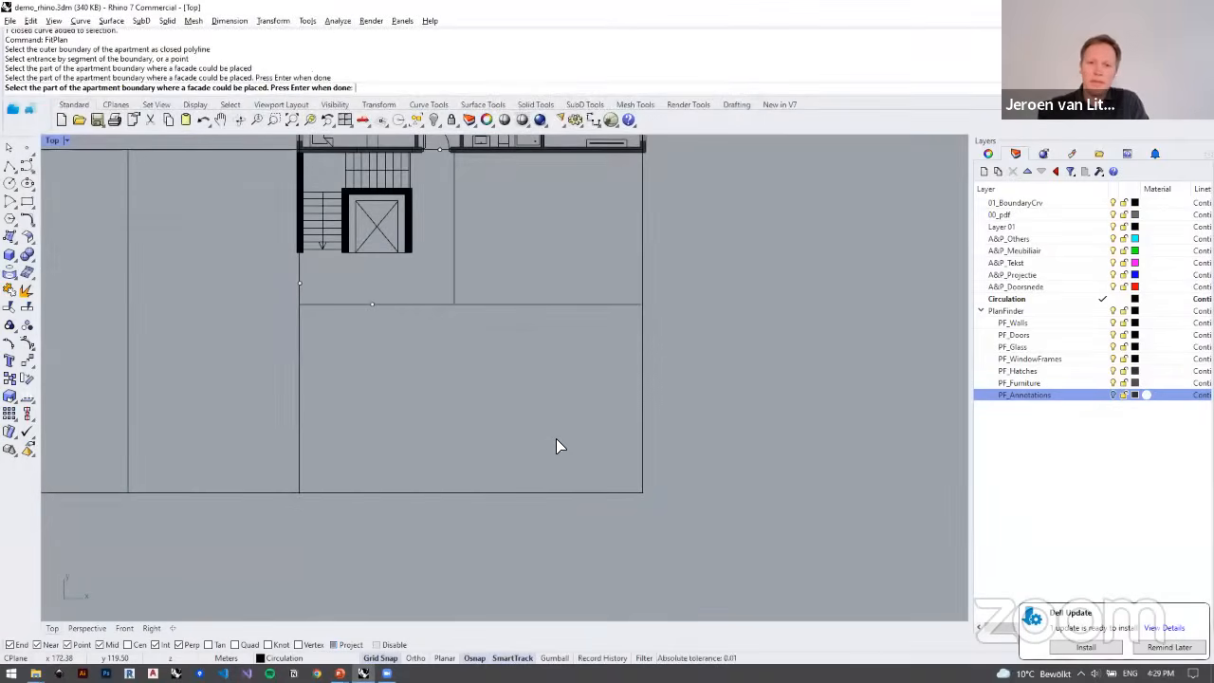
key(Return)
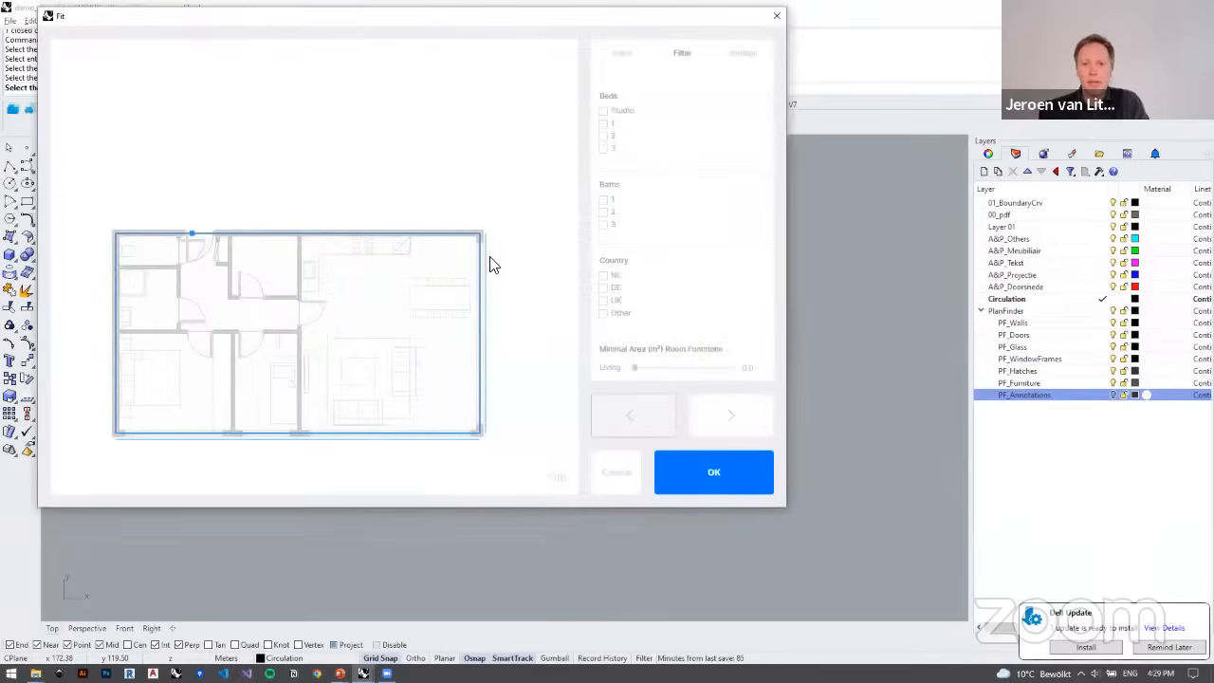
Step: Preview the second fitted variant for the corner apartment, return to the first and insert it
click(750, 417)
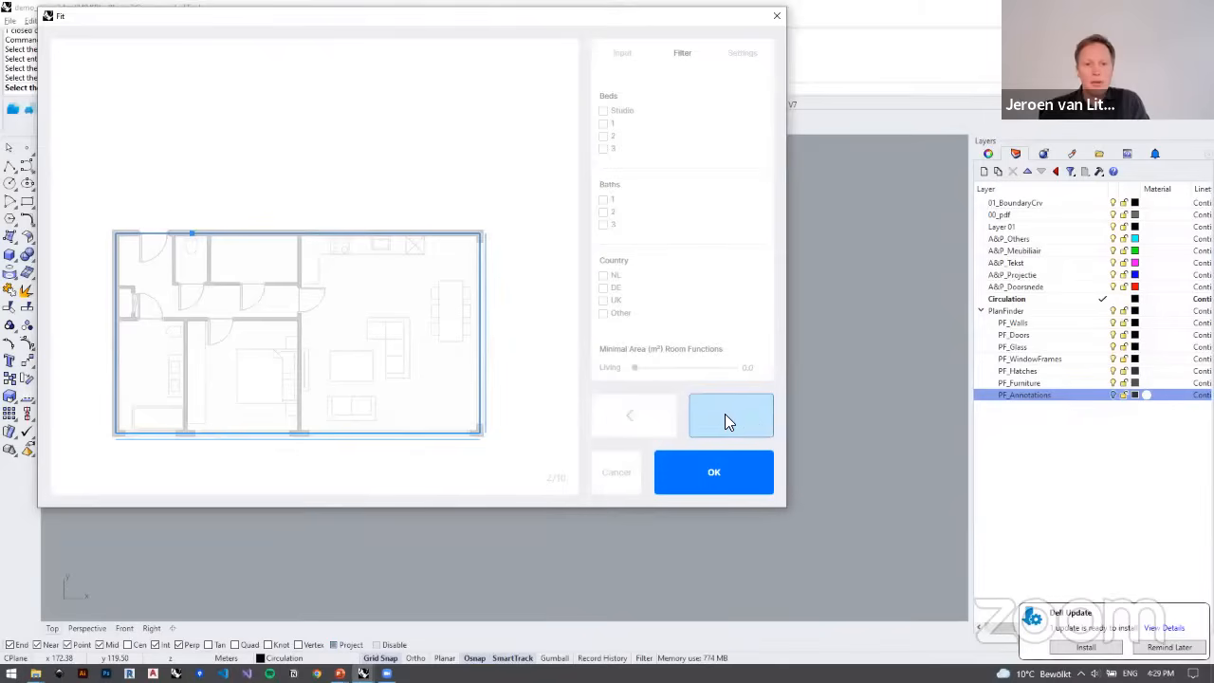
click(641, 417)
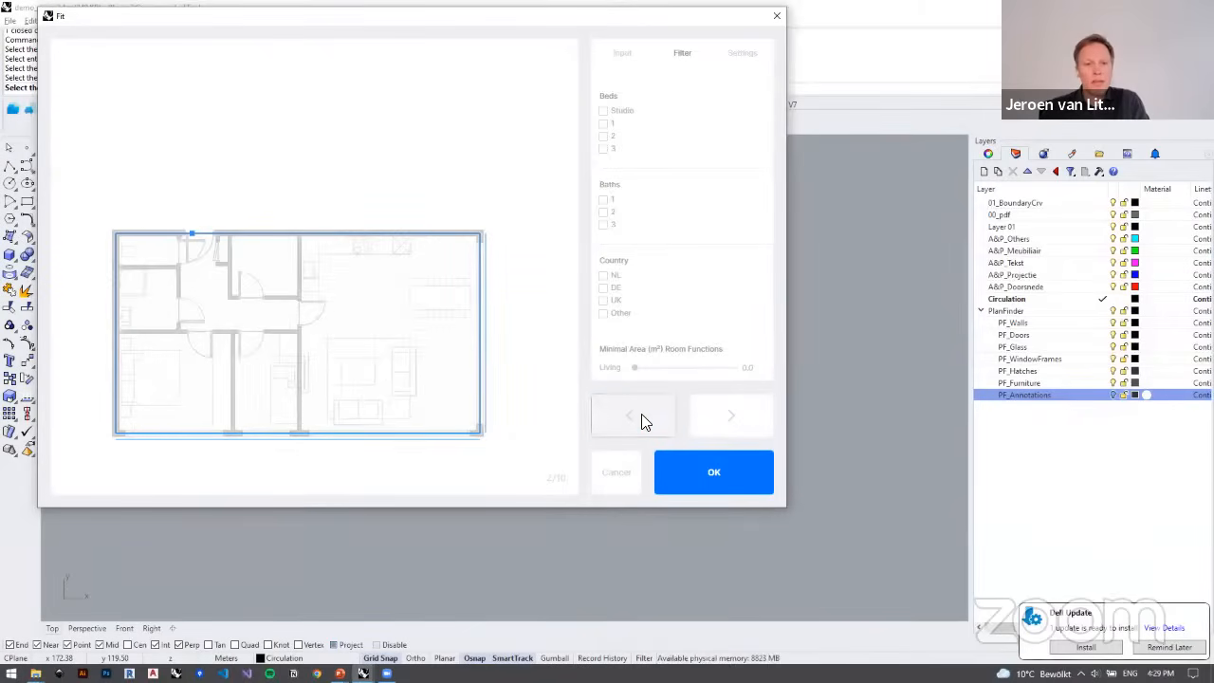
click(737, 472)
Step: Examine the inserted corner plan and the remaining apartment outlines of the horizontal wing
scroll(683, 436, down, 3)
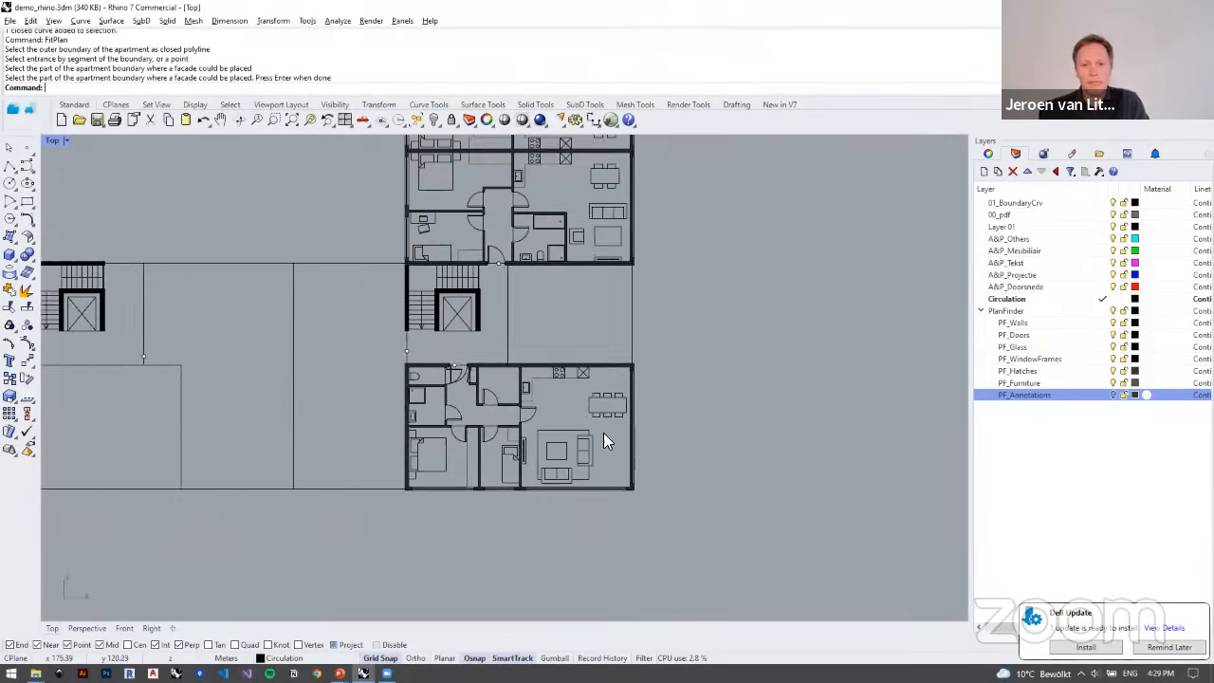
scroll(605, 434, down, 4)
right_drag(531, 378, 476, 372)
scroll(476, 372, up, 8)
scroll(555, 427, down, 8)
right_drag(537, 424, 625, 477)
right_drag(592, 436, 615, 370)
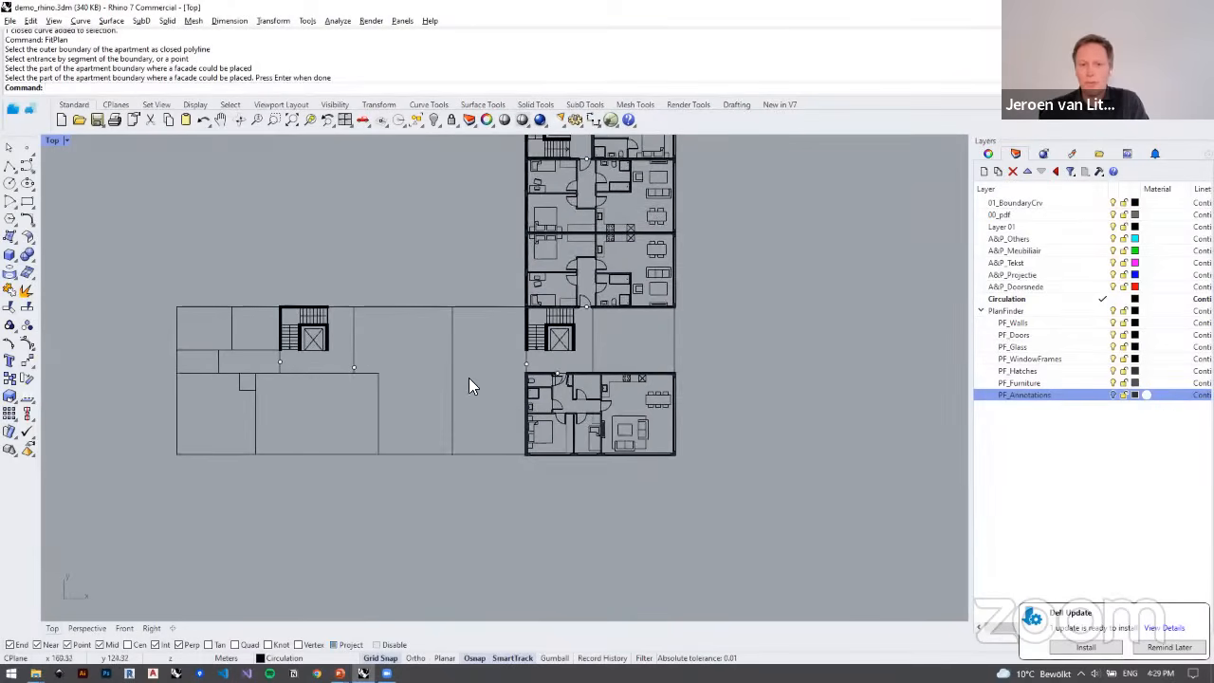
right_drag(466, 384, 507, 373)
scroll(514, 376, up, 4)
scroll(573, 391, up, 6)
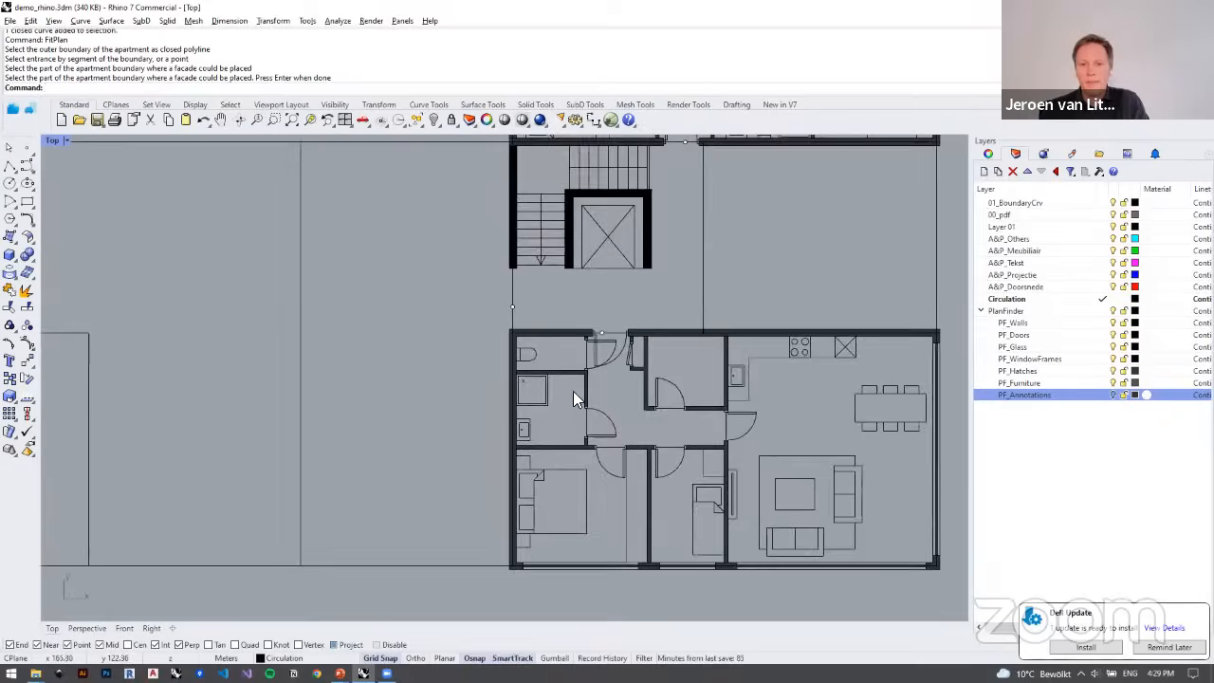
right_drag(573, 391, 630, 415)
scroll(630, 416, down, 6)
right_drag(399, 407, 406, 374)
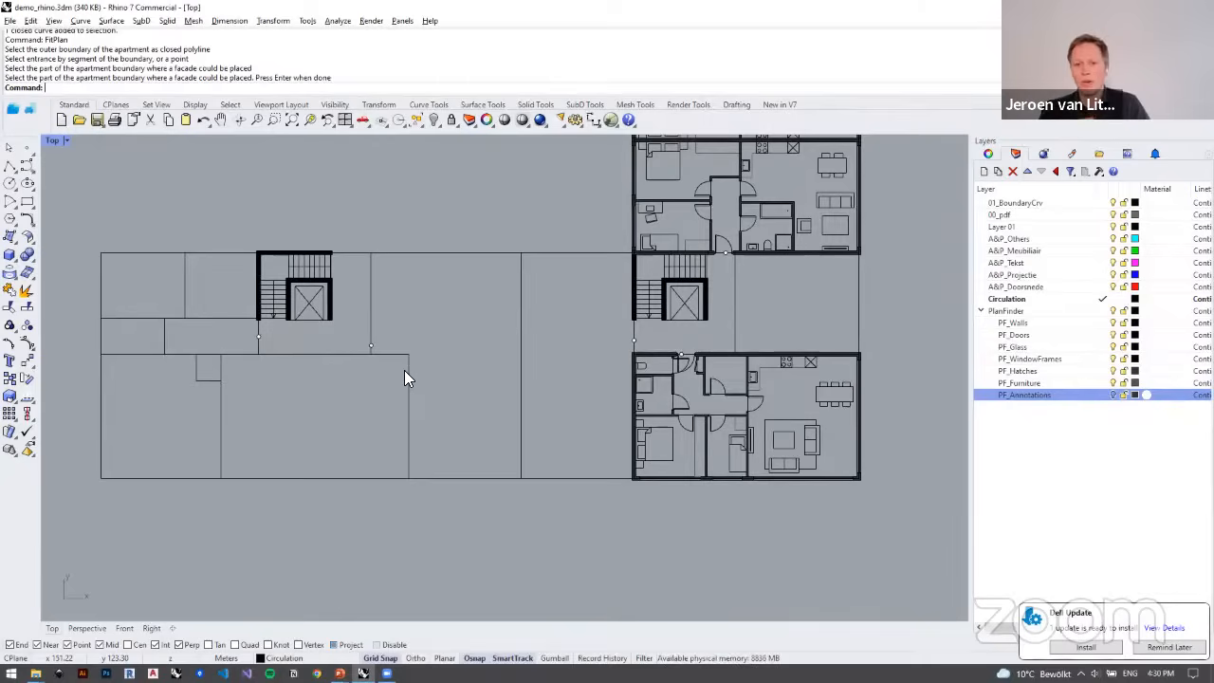
Step: Run FitPlan on the L-shaped outline right of the horizontal wing's stair core, using the marked point on its left wall as the entrance
scroll(412, 366, up, 5)
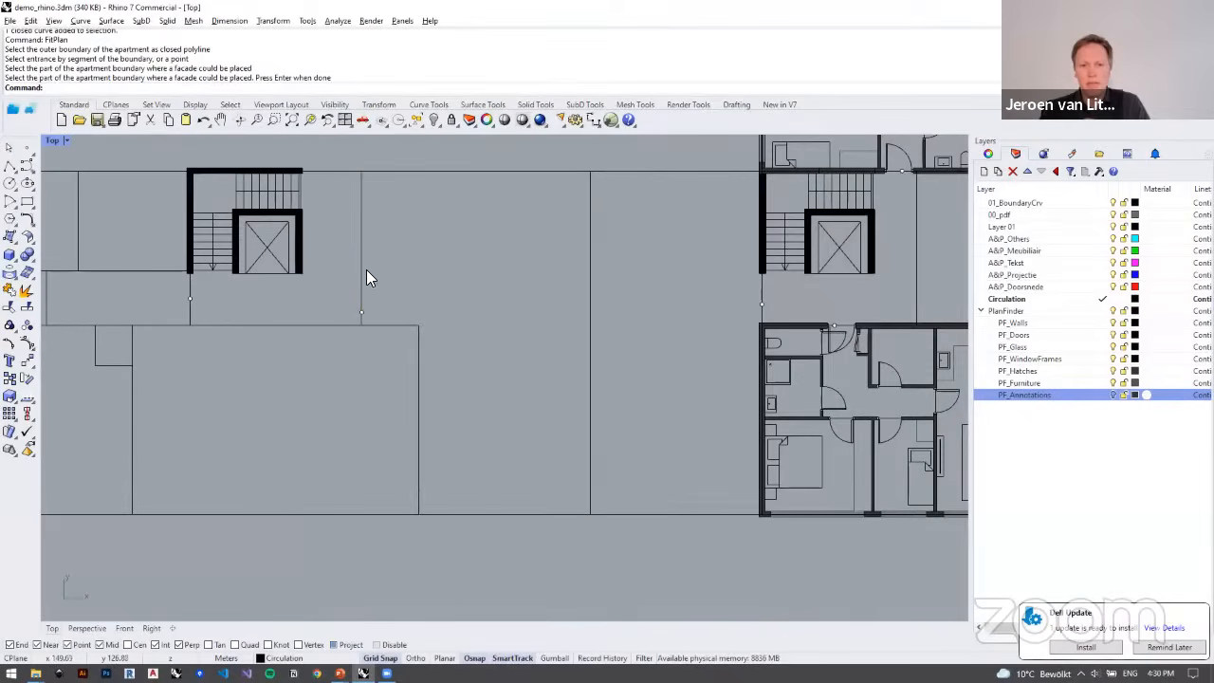
click(363, 275)
right_drag(426, 284, 452, 306)
click(452, 305)
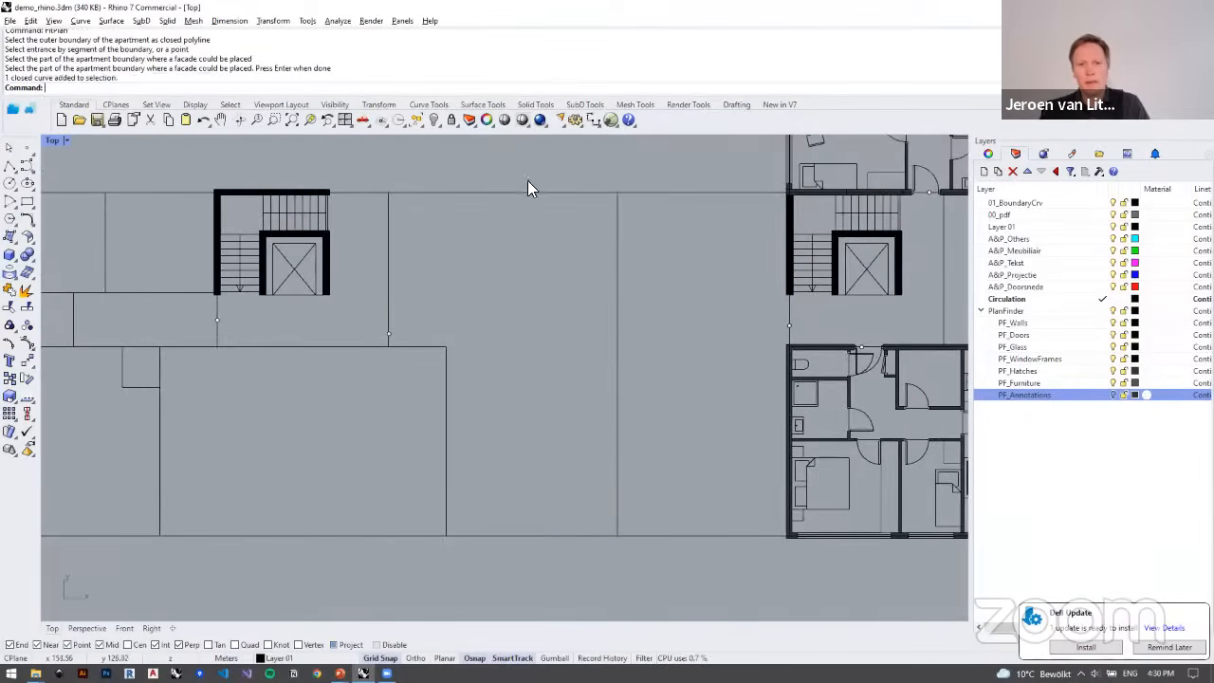
click(610, 120)
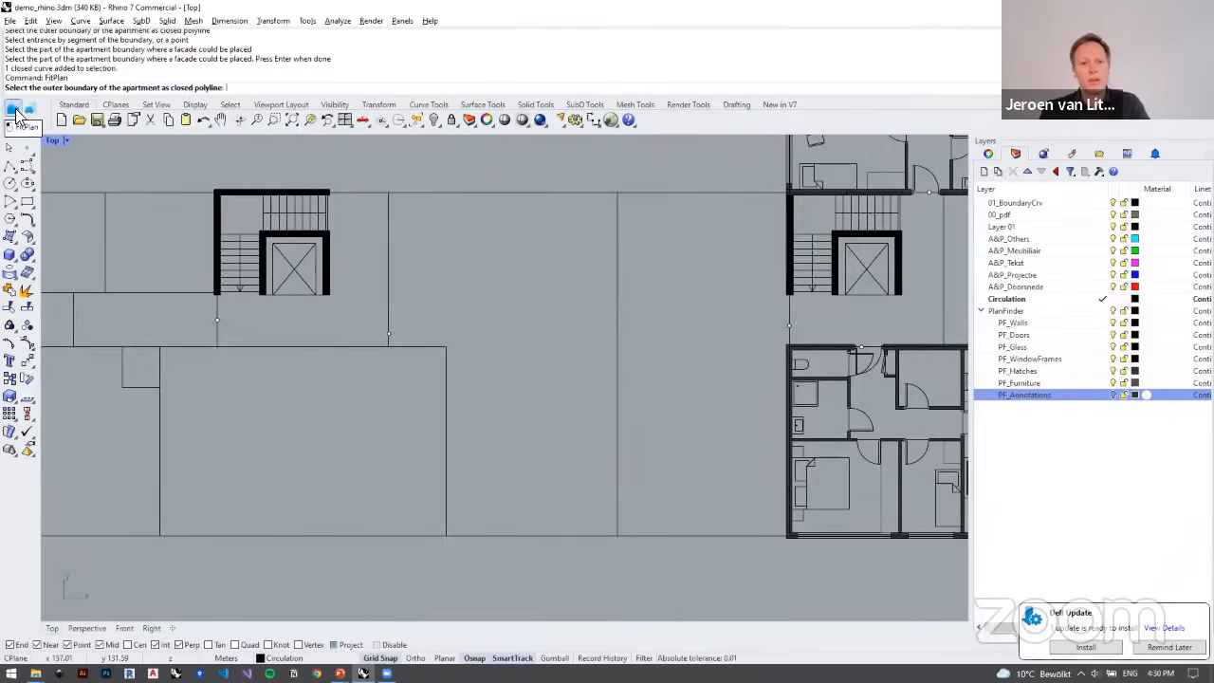
click(387, 240)
click(390, 336)
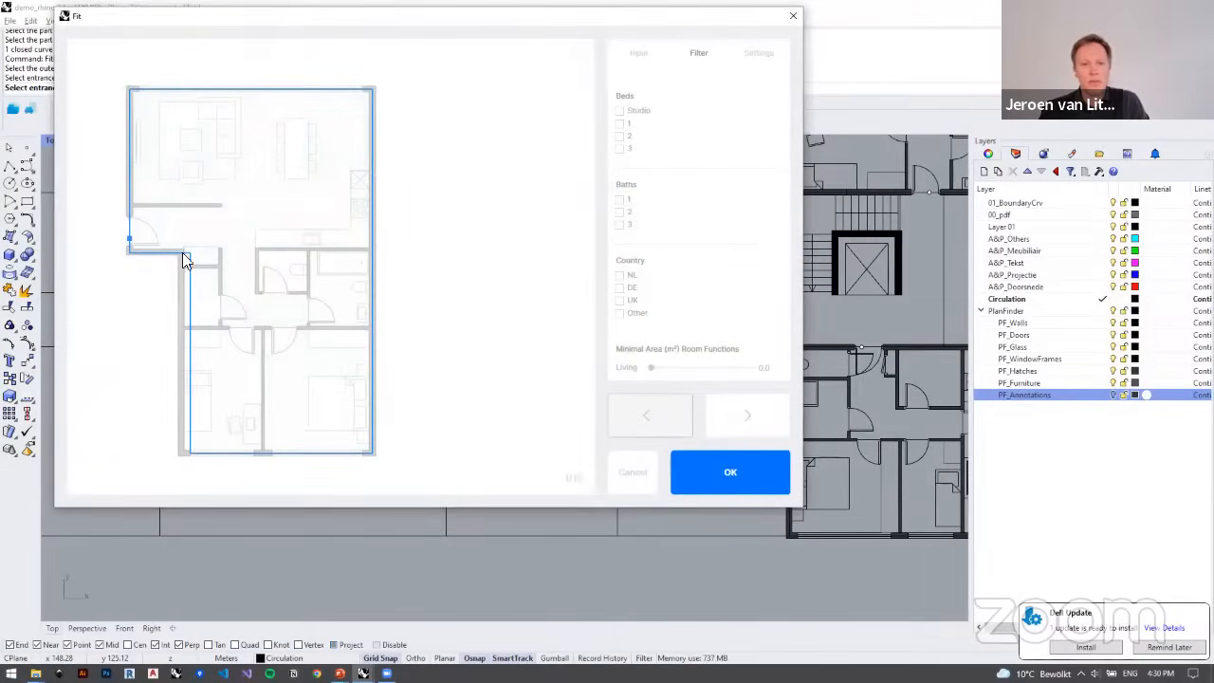
Step: Preview the second fitted variant for the L-shaped apartment, return to the first and insert it
click(730, 417)
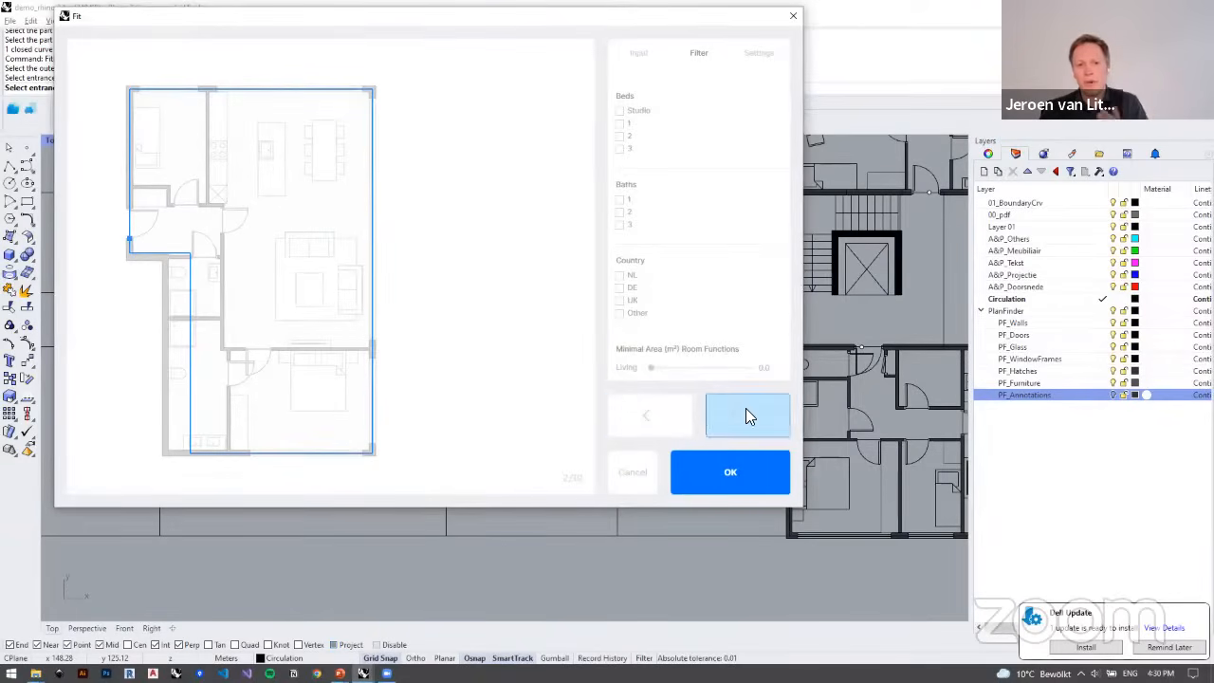
click(655, 415)
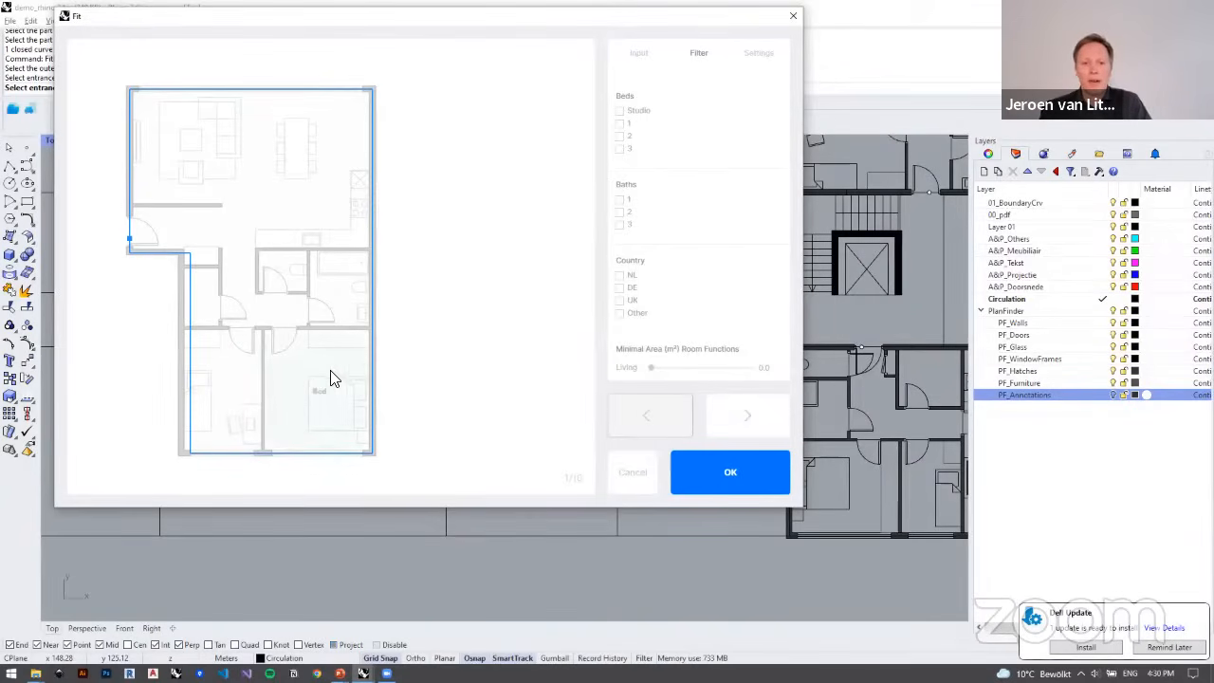
click(755, 484)
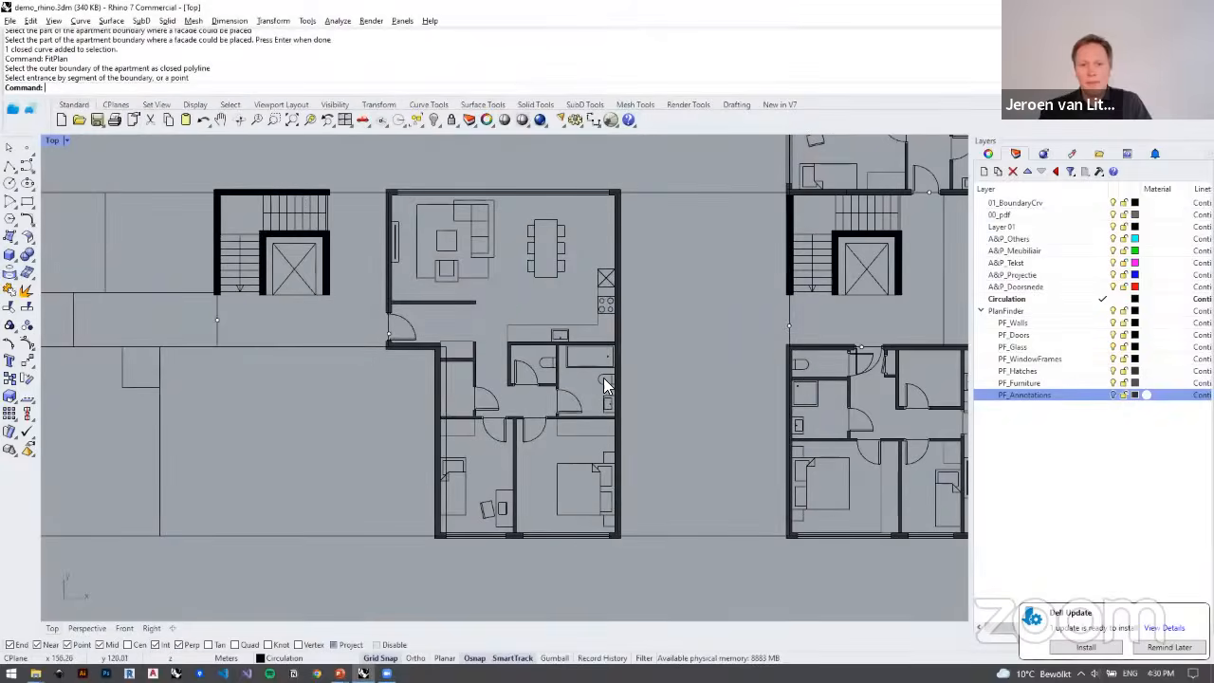
Step: Lock the two apartment boundary curves that overlap at the L-shaped plan's lower left wall
right_drag(454, 344, 484, 249)
scroll(484, 248, up, 4)
click(476, 299)
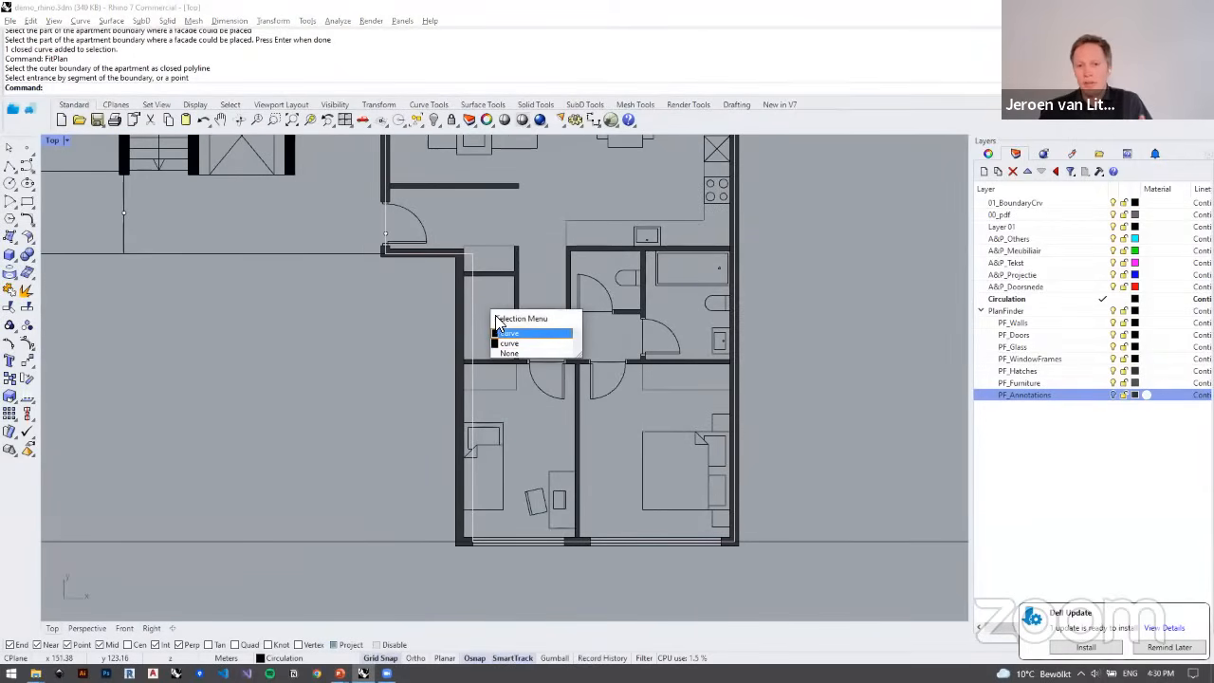
click(479, 304)
click(465, 299)
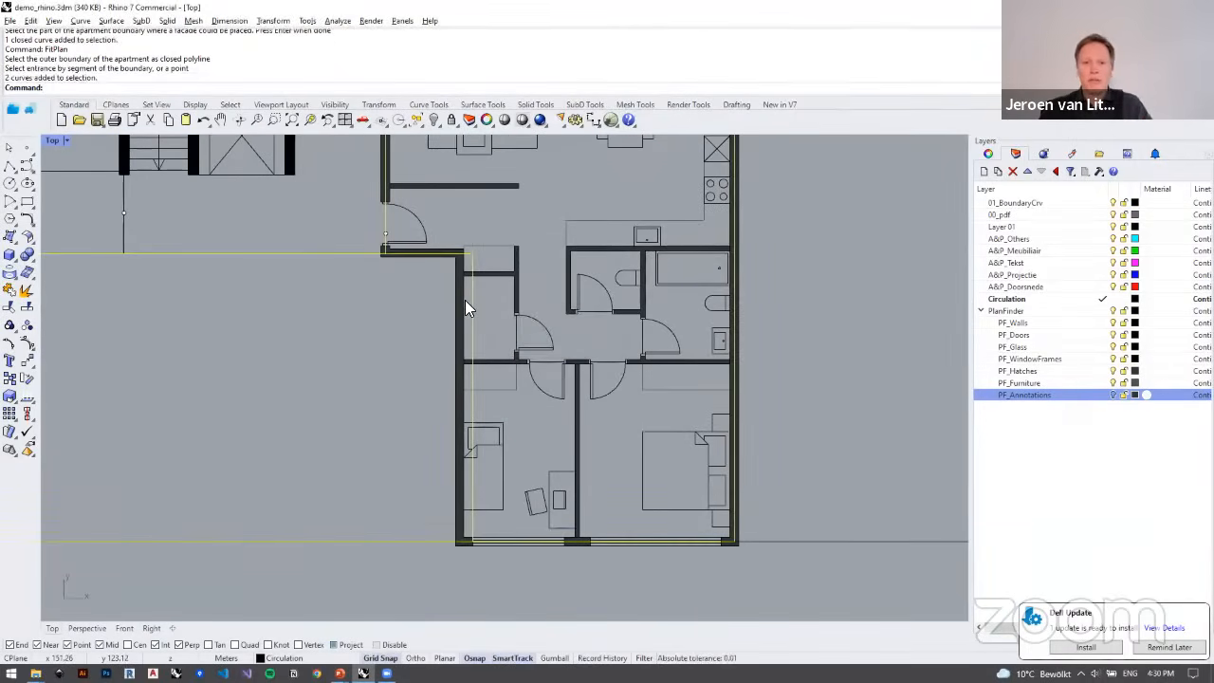
text(Lock)
key(Return)
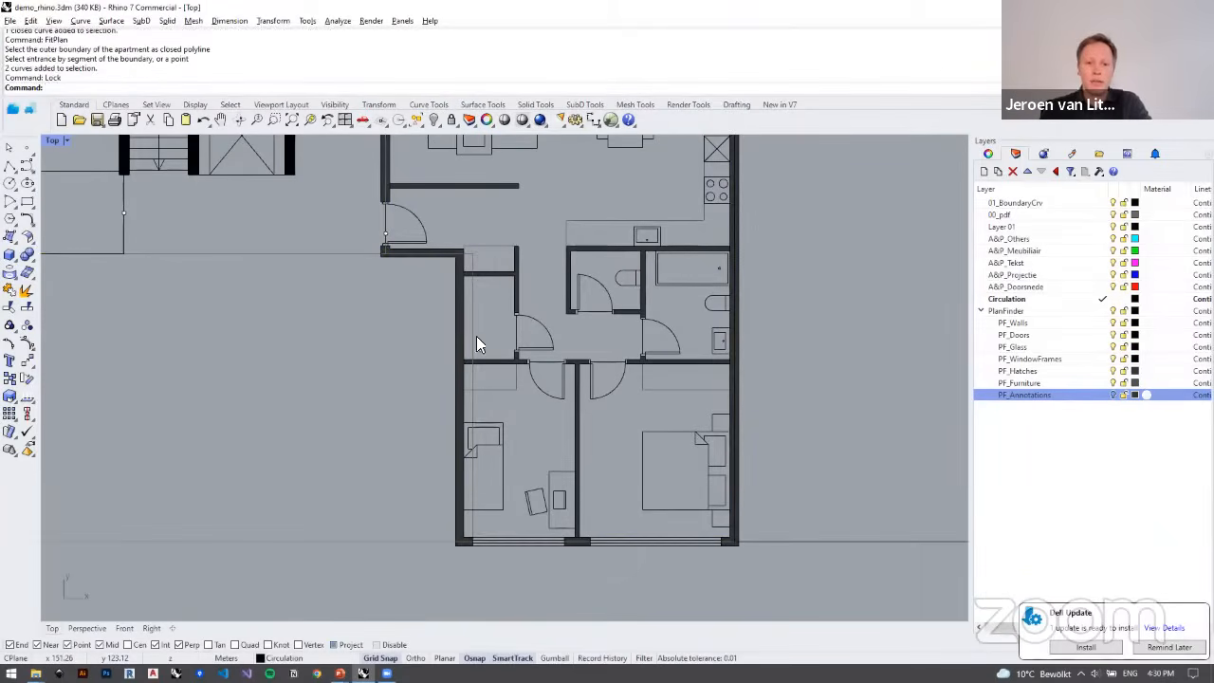
Step: Turn on control points for the L-shaped plan's lower left wall and adjoining geometry, and move that wall's points over to the apartment boundary
mouse_move(506, 556)
mouse_down()
mouse_move(414, 263)
mouse_move(419, 228)
mouse_up()
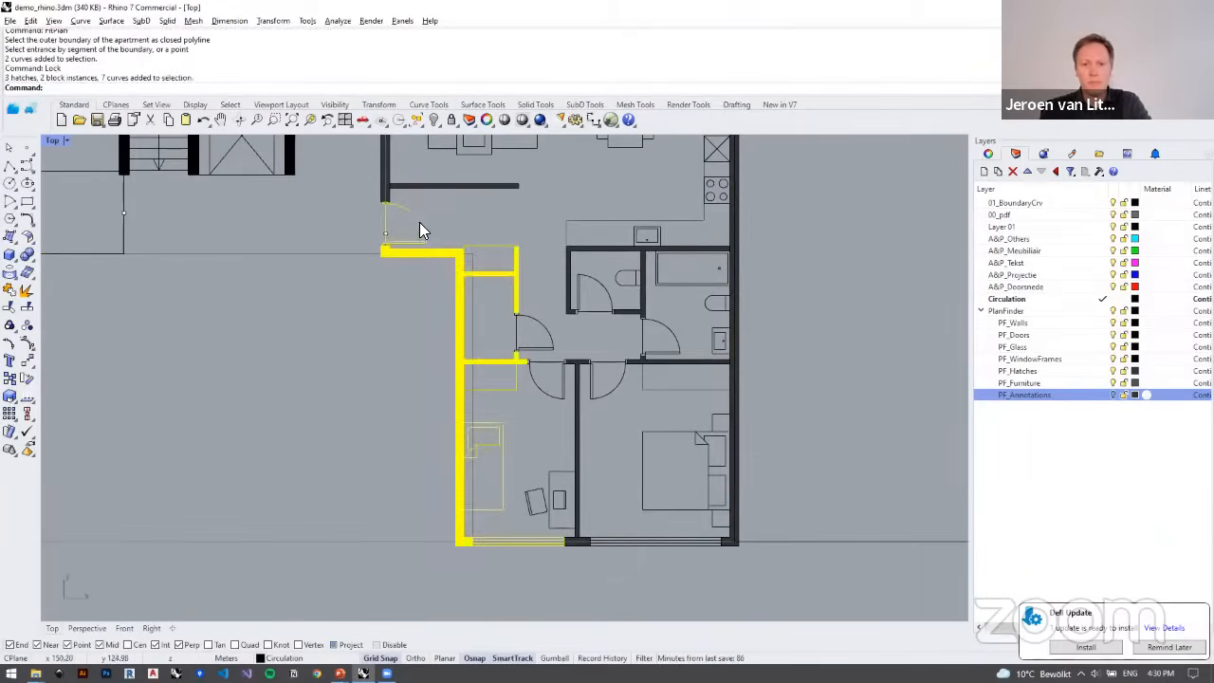
click(27, 344)
drag(482, 444, 484, 543)
scroll(452, 552, up, 10)
scroll(484, 541, down, 12)
scroll(512, 324, up, 12)
scroll(478, 284, up, 5)
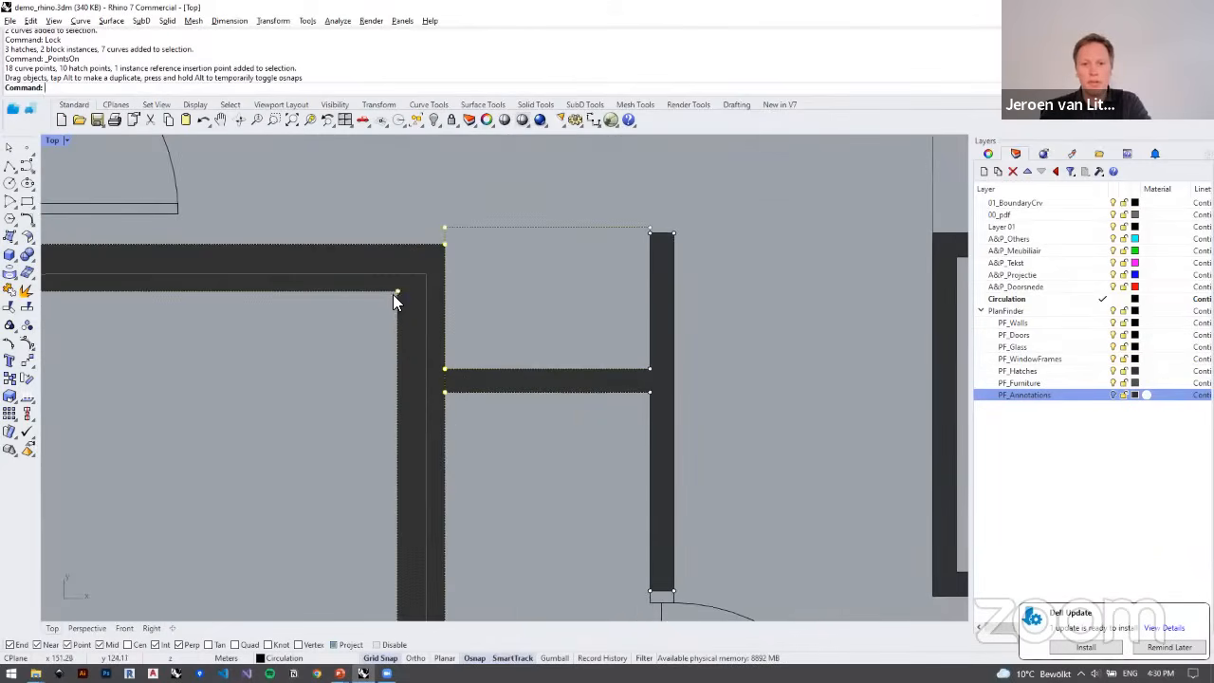
Step: Try to shift the wall's selected points further towards the boundary corner, and undo that move
drag(395, 292, 424, 292)
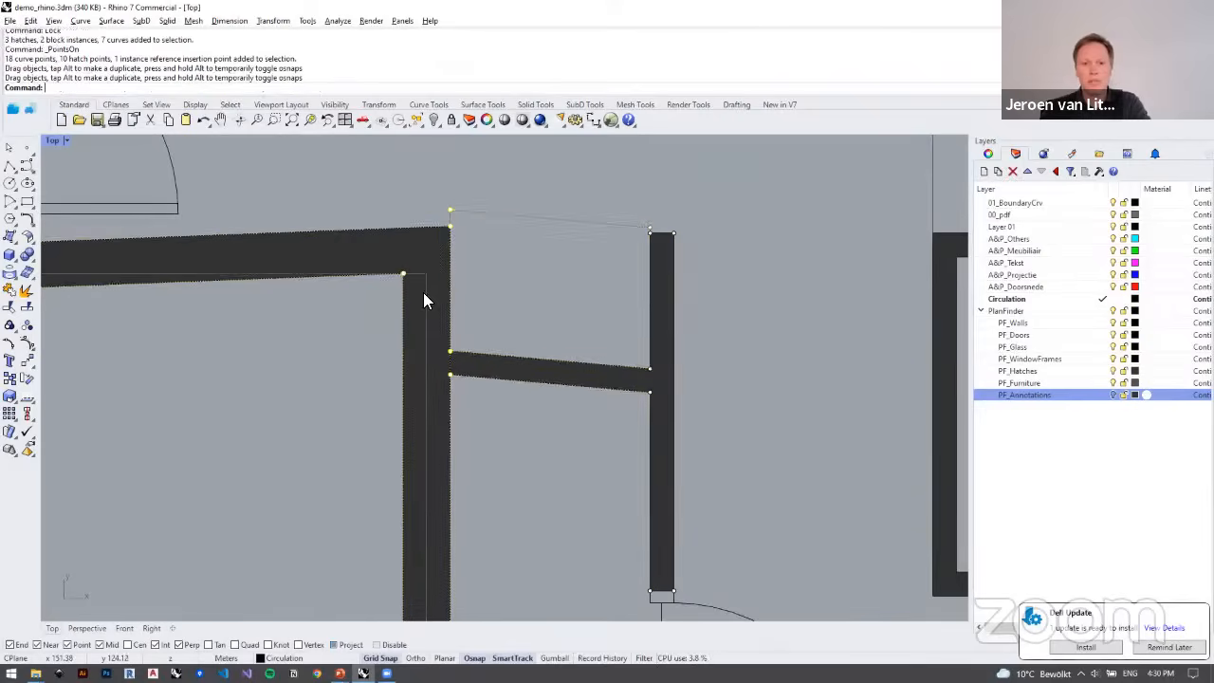
key(ctrl+z)
scroll(550, 288, down, 6)
scroll(552, 284, down, 5)
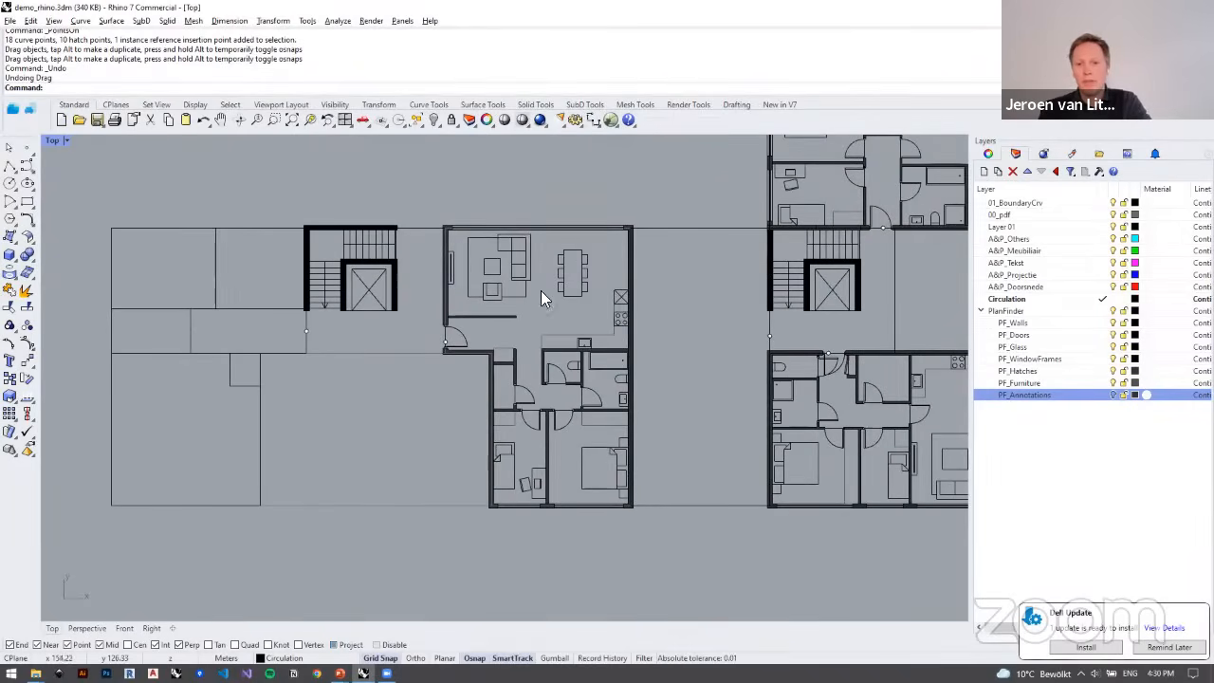
Step: Unlock the locked apartment boundary curves
scroll(501, 300, up, 3)
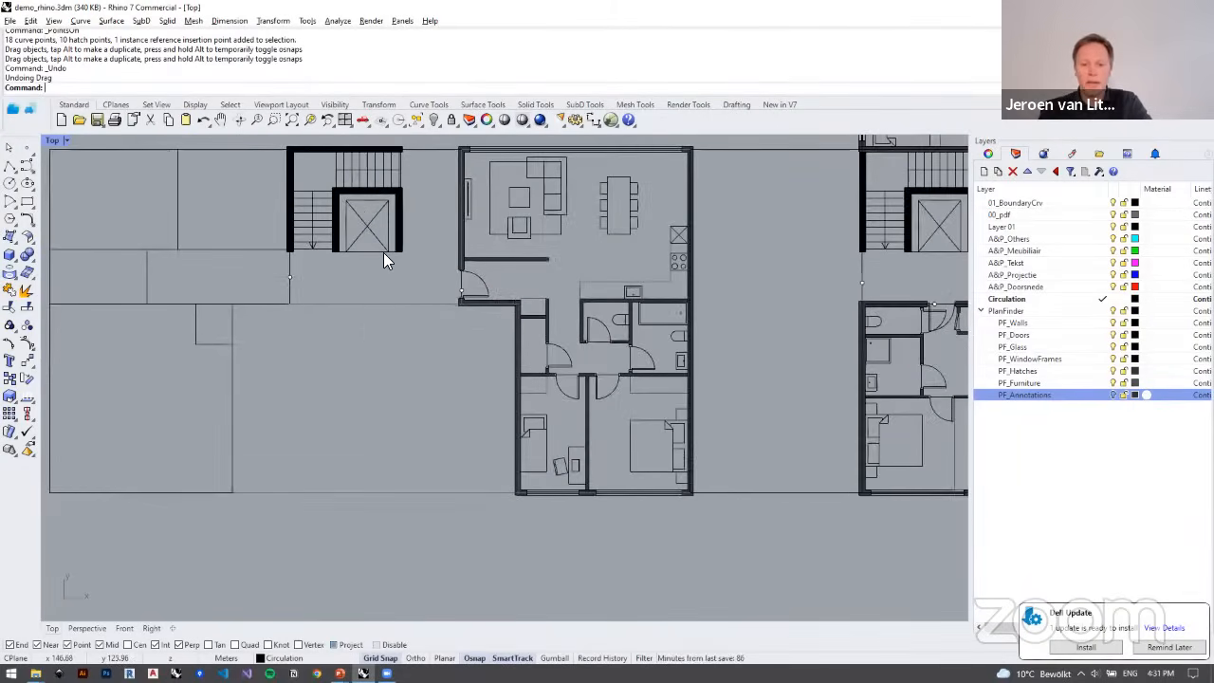
text(Unlock)
key(Return)
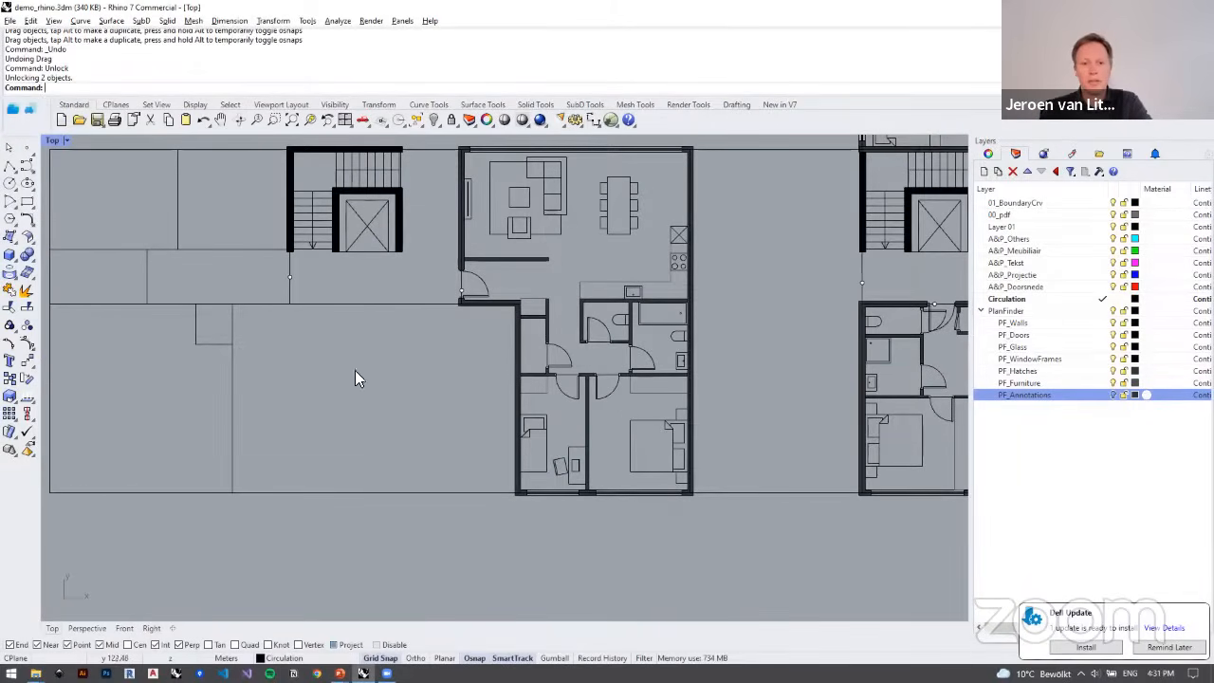
Step: Run FitPlan on the outline below the horizontal wing's left stair core, using its upper boundary segment as the entrance
click(366, 304)
click(15, 110)
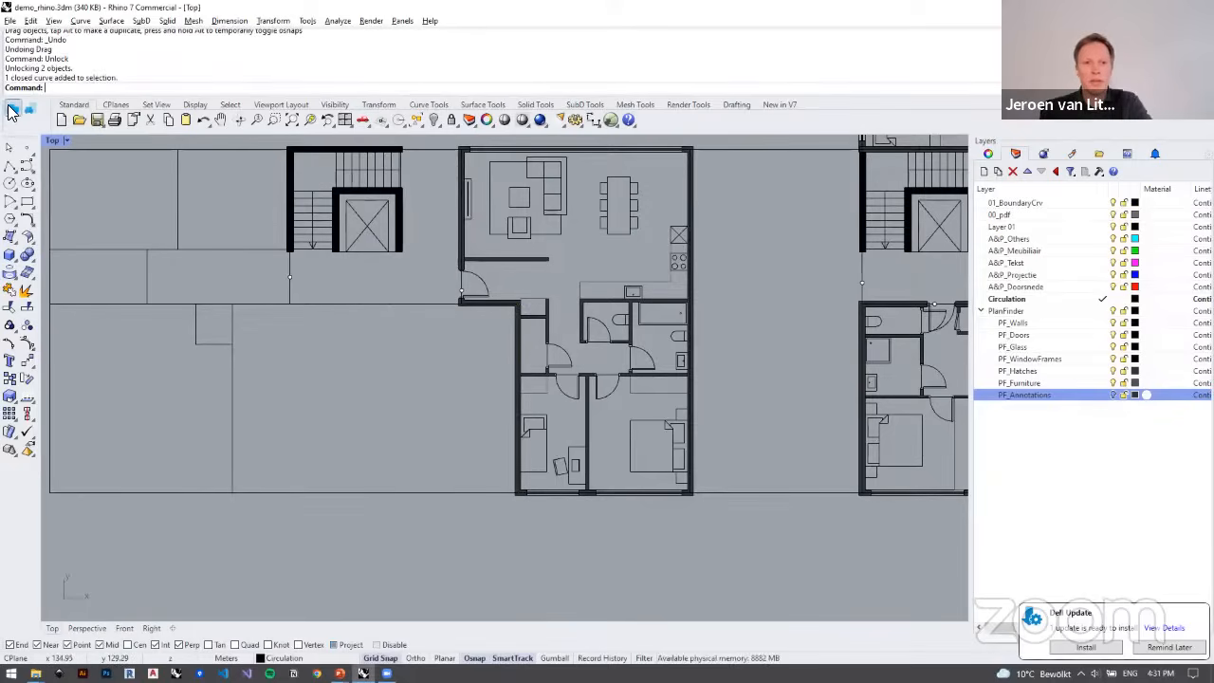
click(358, 305)
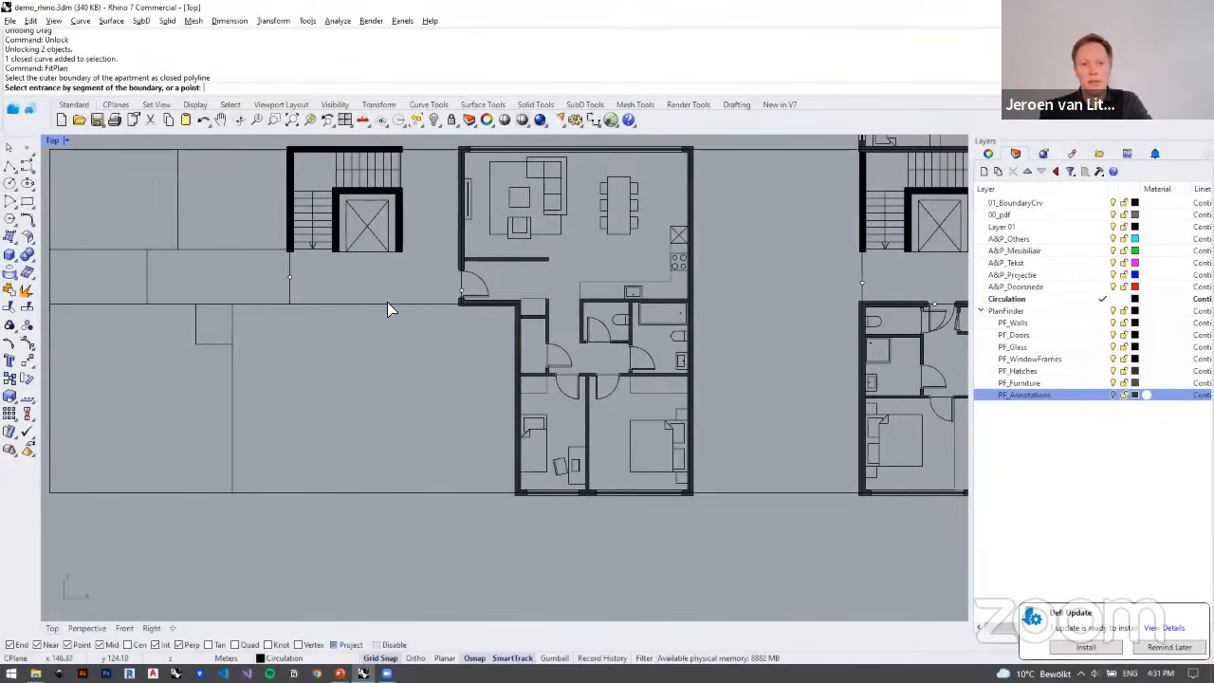
click(360, 298)
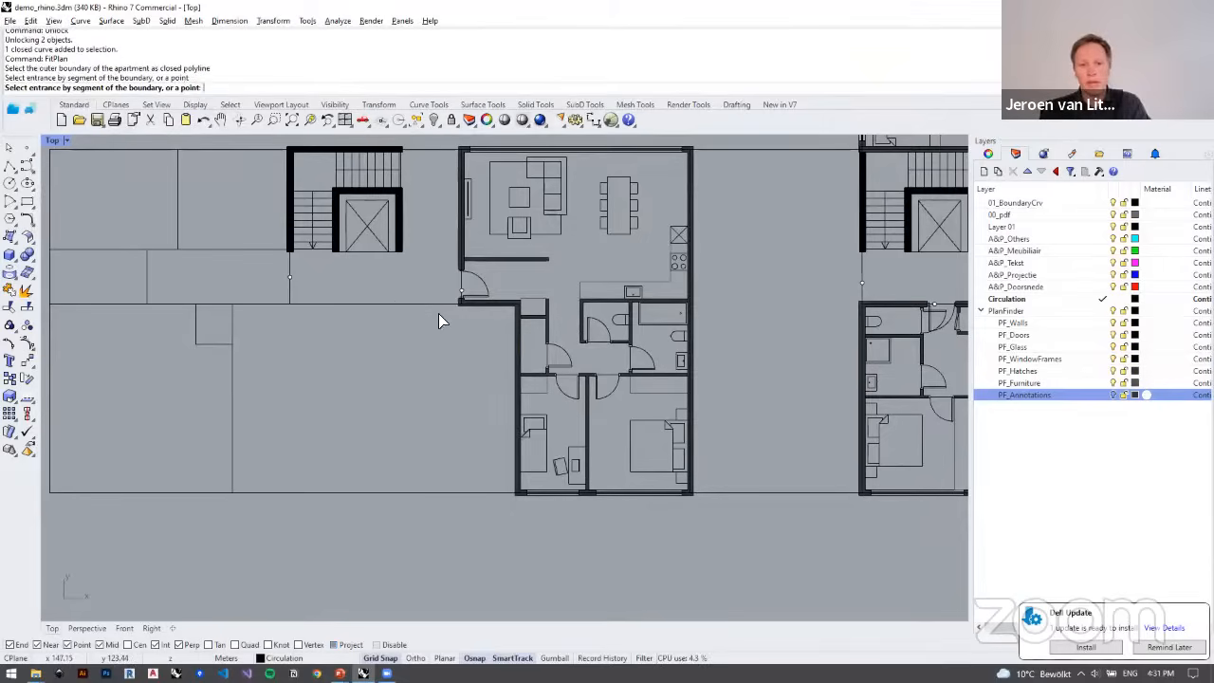
click(411, 303)
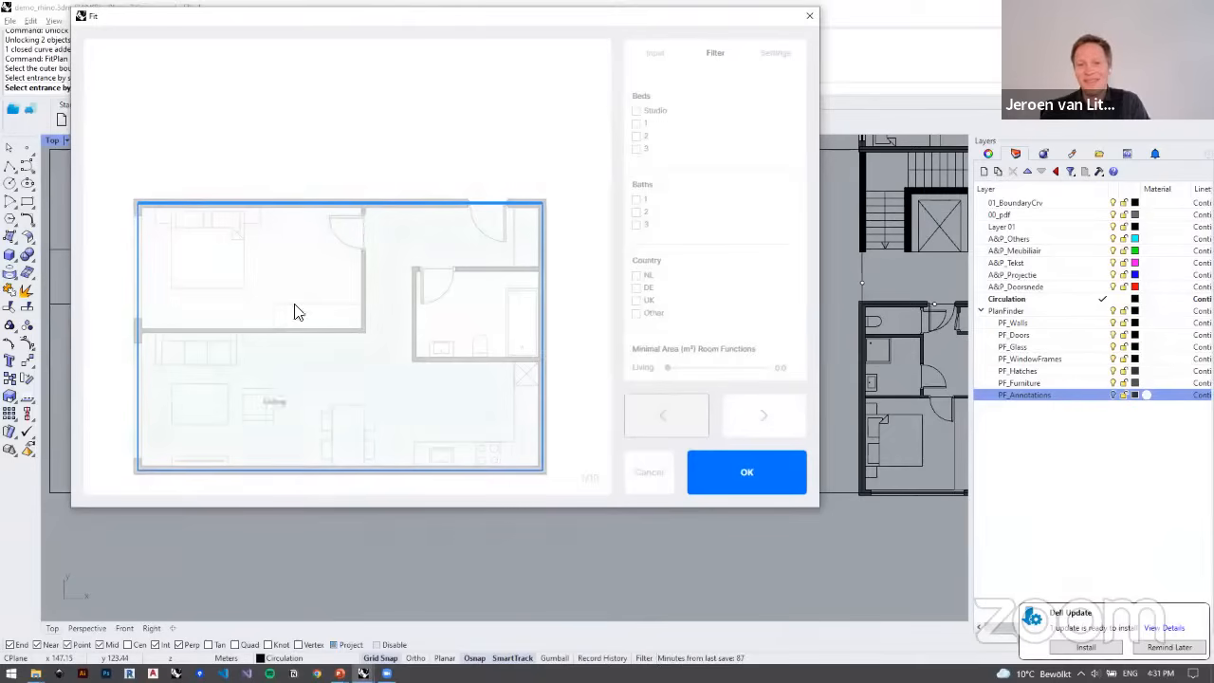
Step: Restrict the facade to the outline's lower edge and insert the first fitted plan
click(656, 54)
click(708, 183)
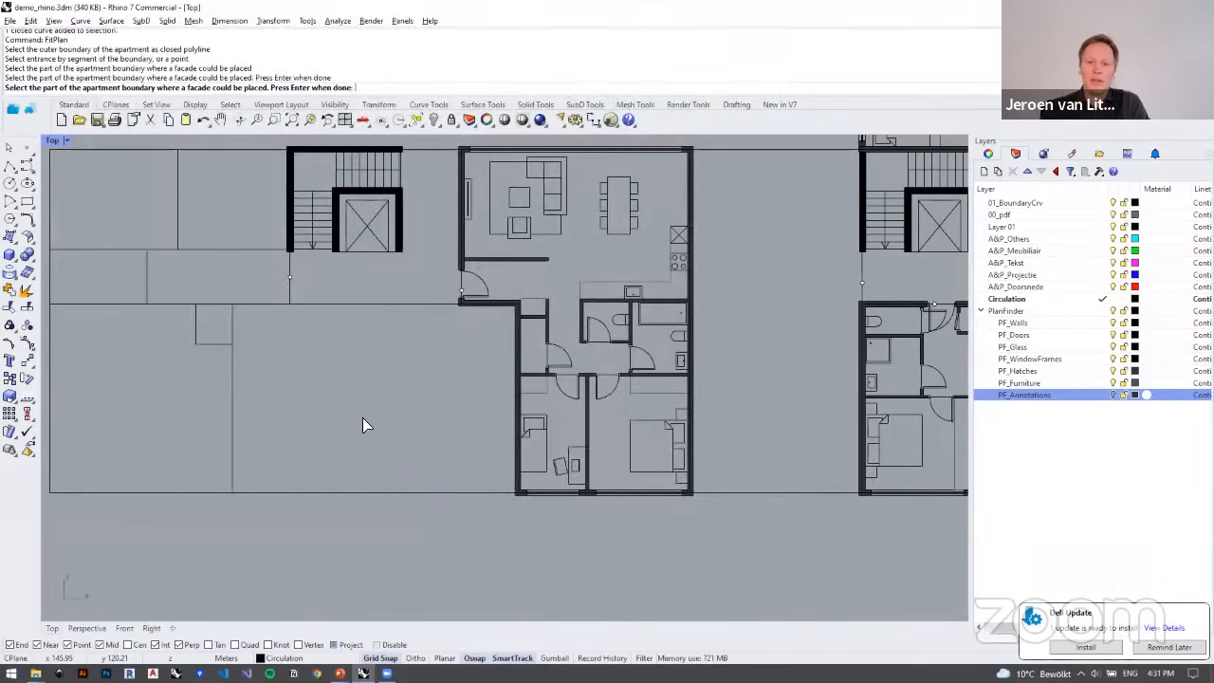
key(Return)
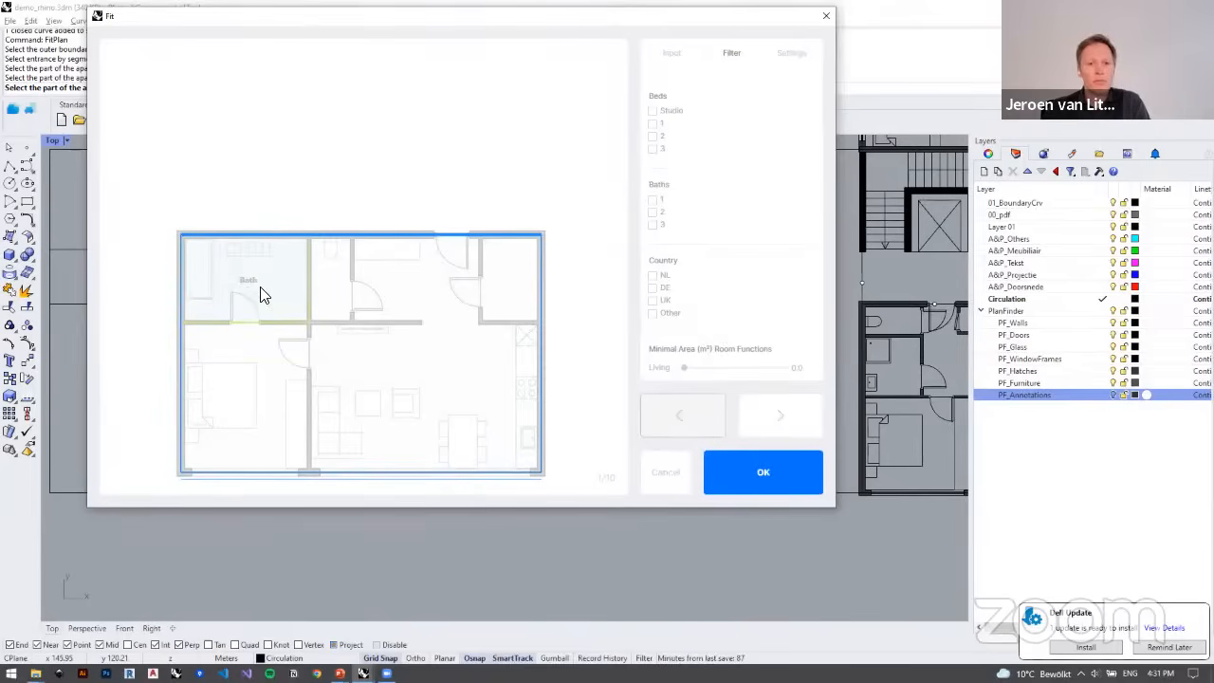
click(745, 472)
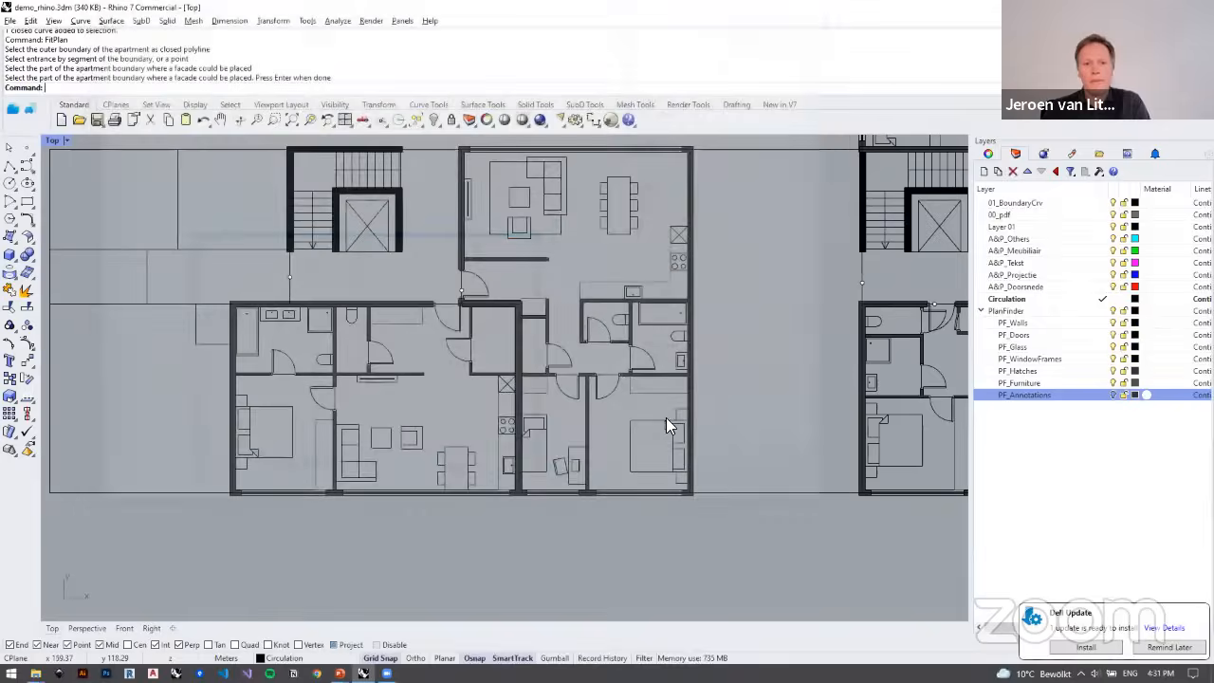
Step: Run FitPlan on the tall outline left of the corner stair core, using the marked point on its right wall as entrance, and insert the second variant
scroll(437, 378, down, 3)
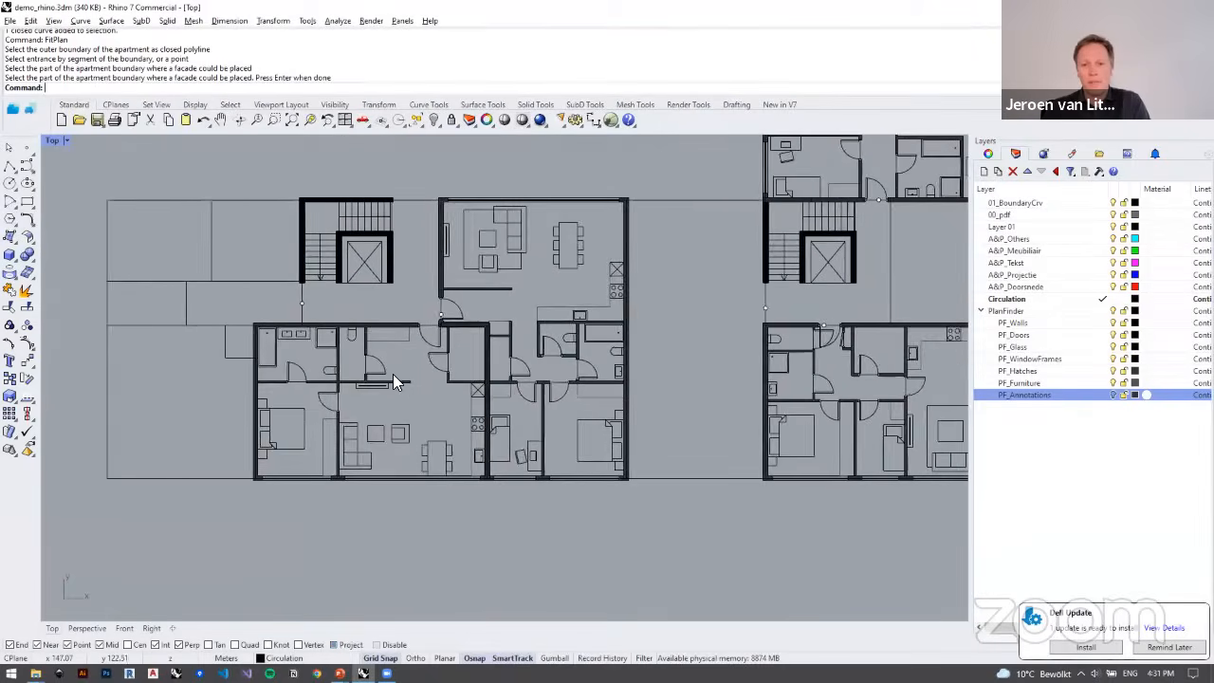
scroll(379, 364, down, 5)
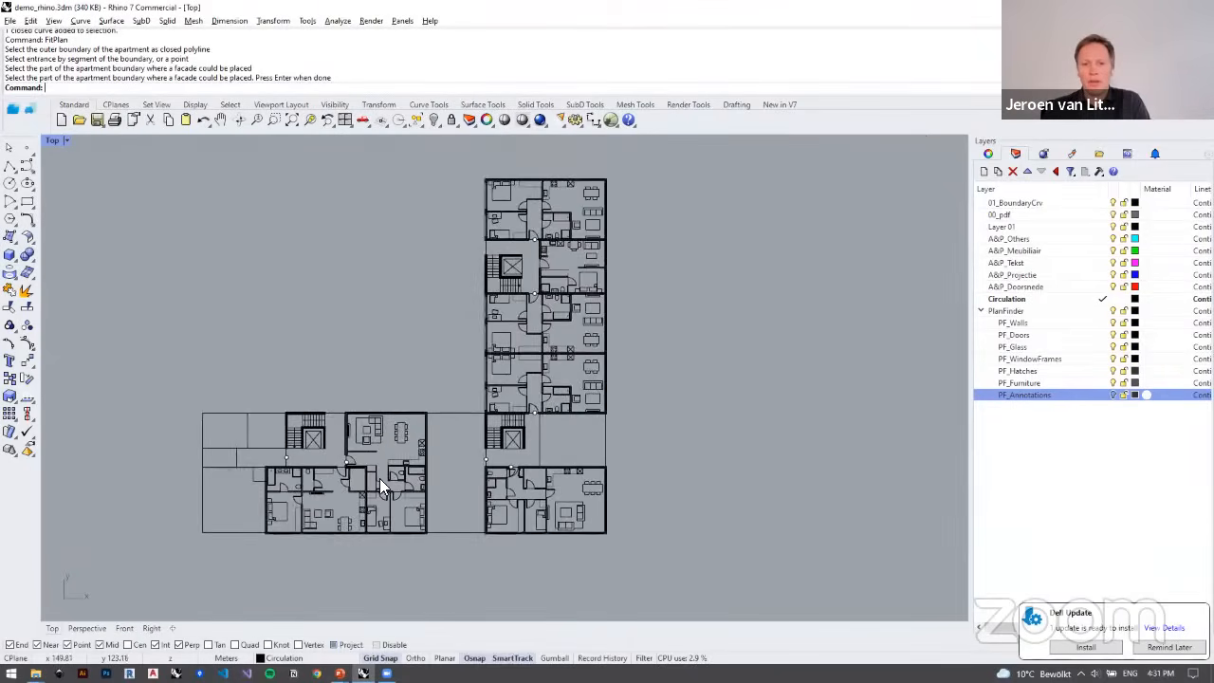
scroll(379, 444, up, 4)
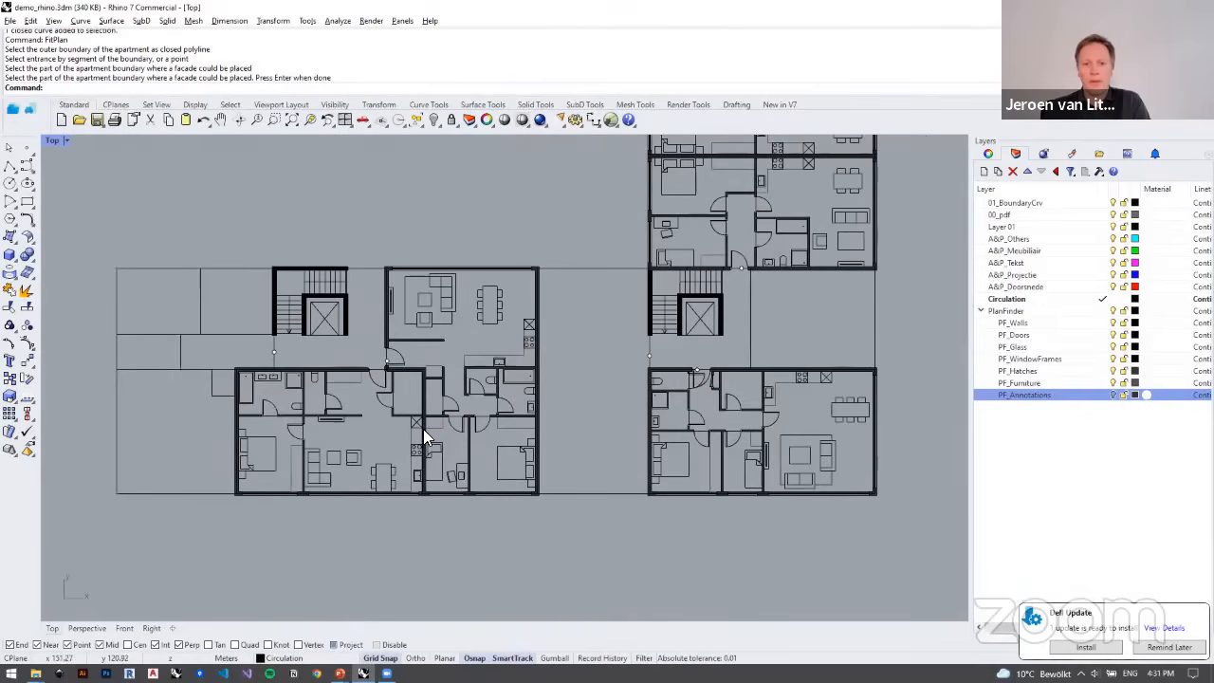
right_drag(426, 427, 372, 450)
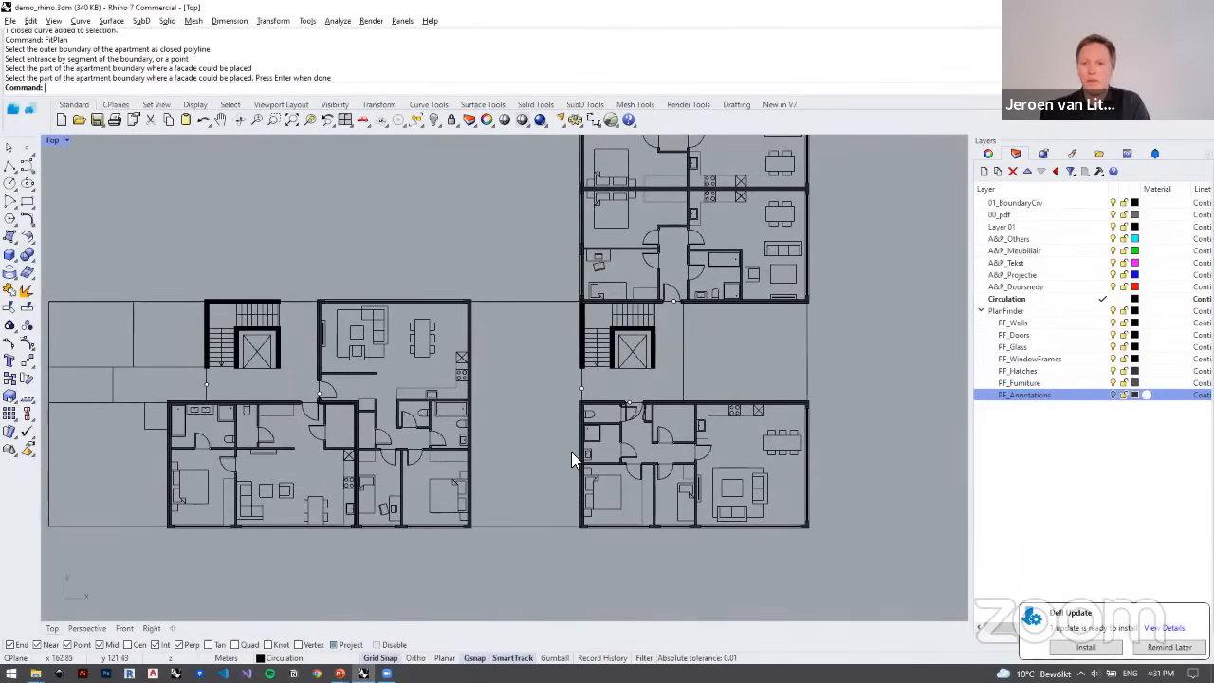
right_drag(524, 421, 452, 422)
scroll(451, 425, down, 6)
scroll(471, 349, up, 8)
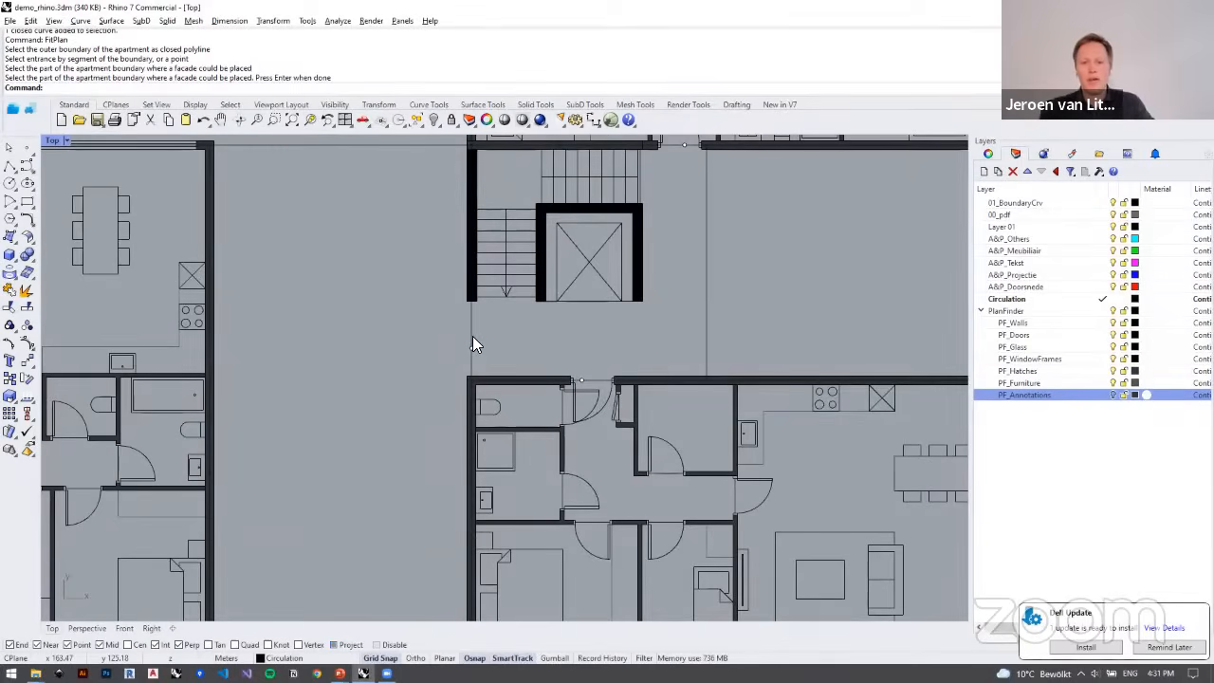
text(Fit)
key(BackSpace)
text(itPlan)
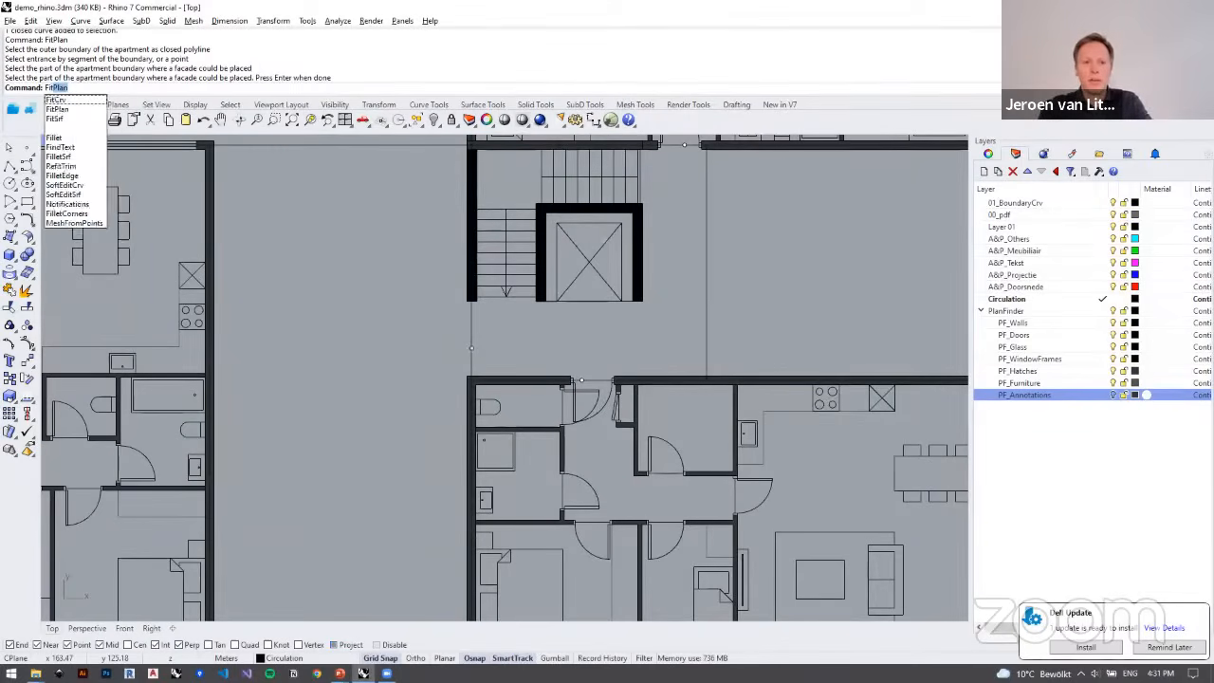
key(Return)
click(472, 325)
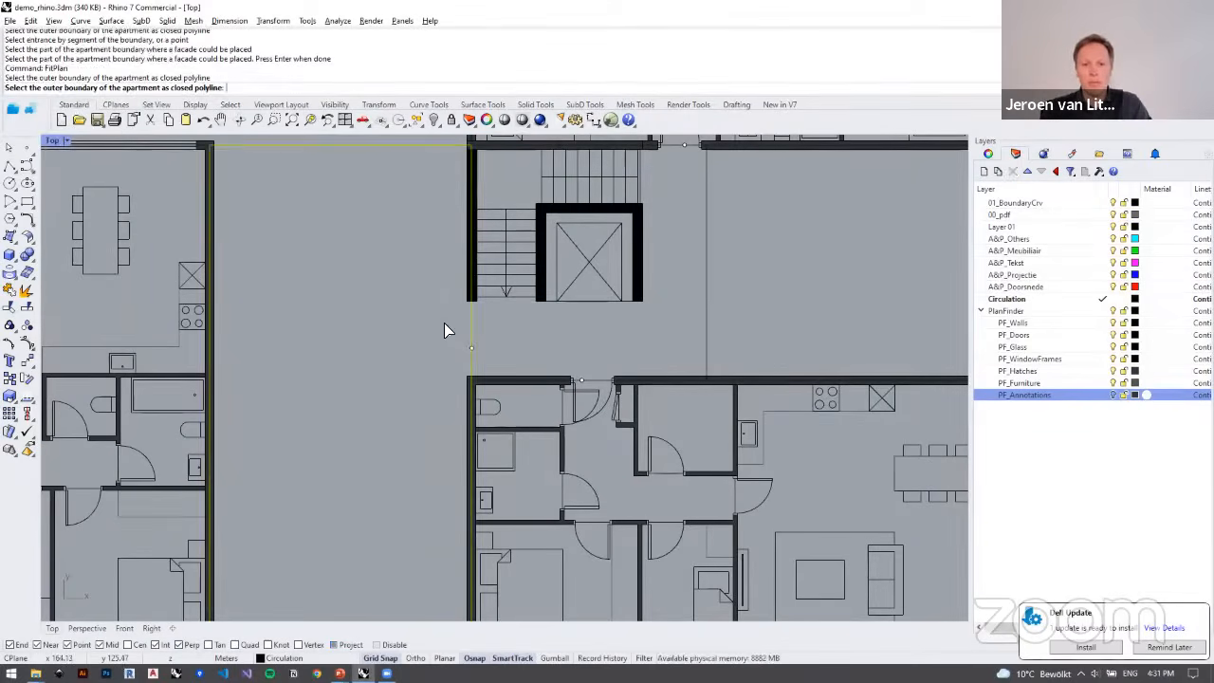
click(540, 378)
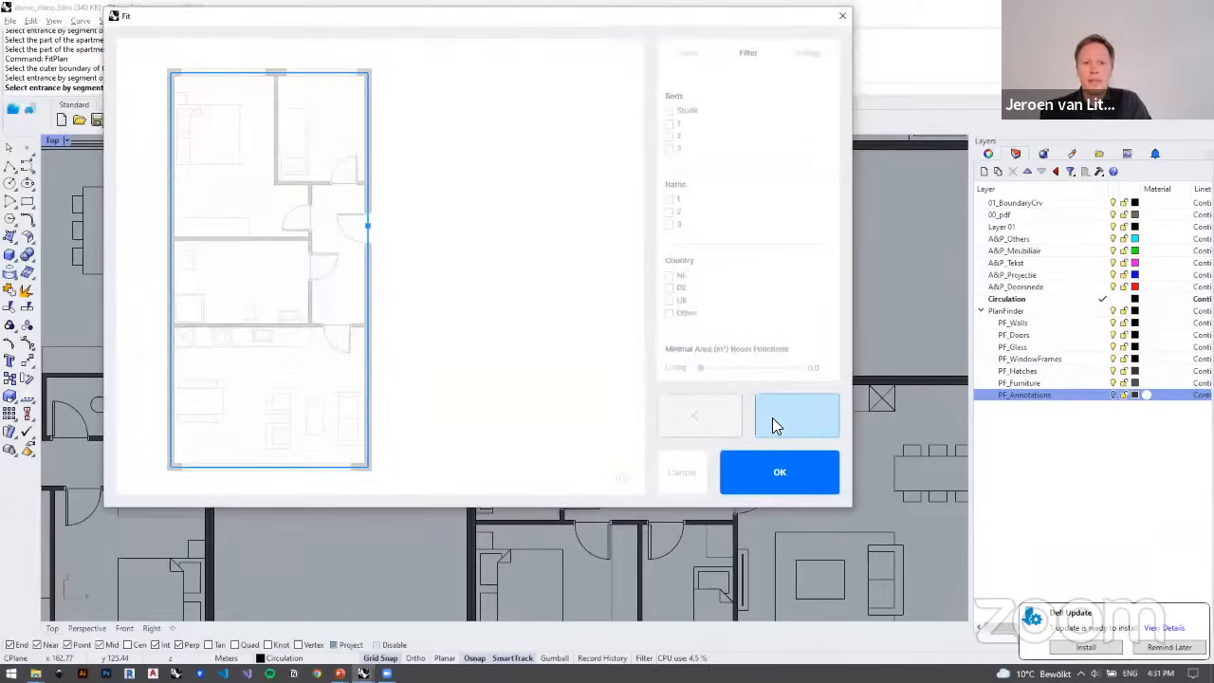
click(788, 415)
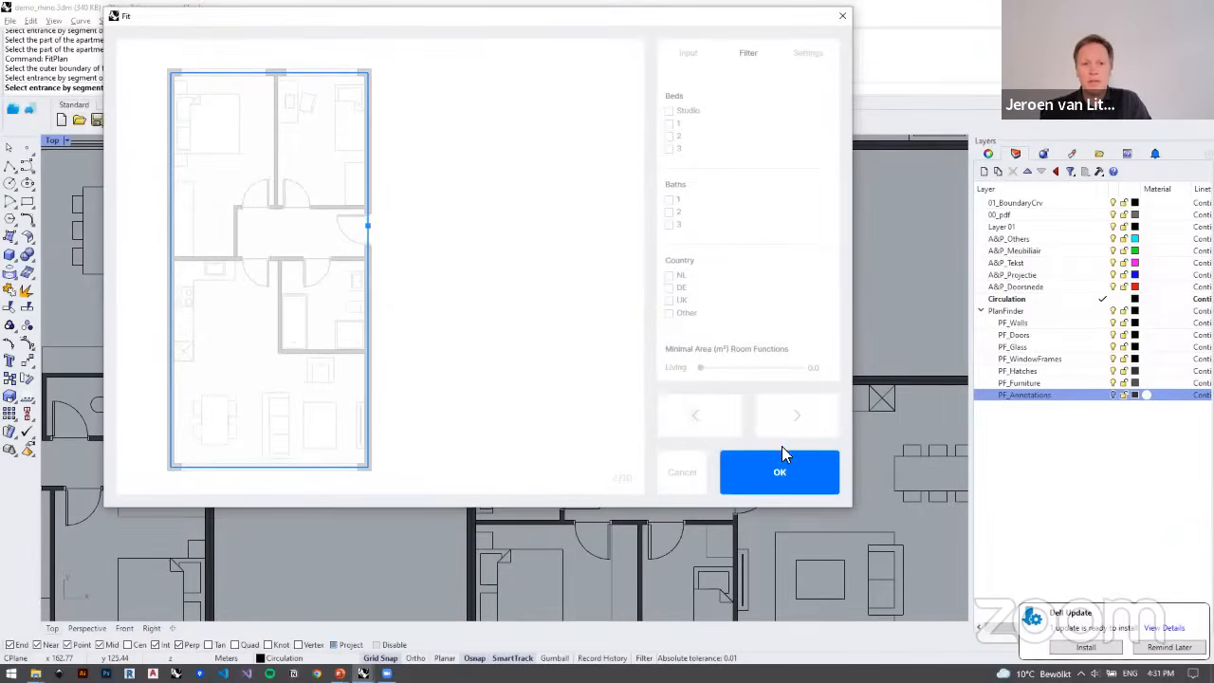
click(779, 461)
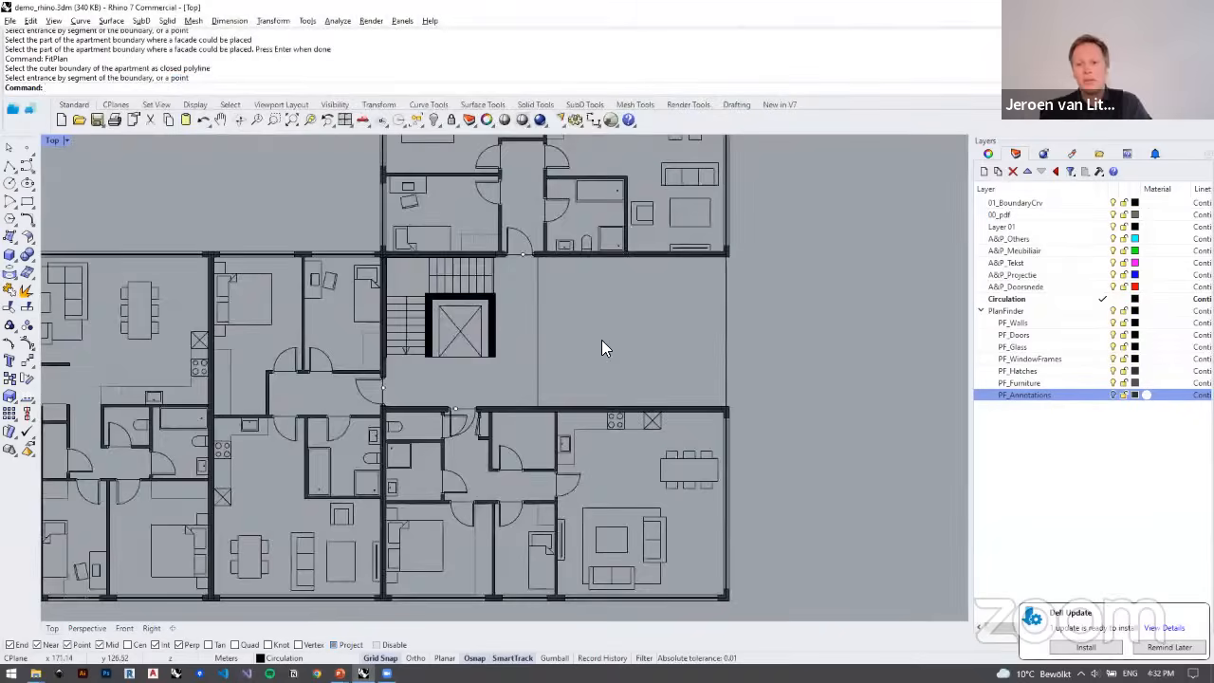
Step: Run FitPlan on the empty outline right of the corner stair core with the entrance on its left side, and insert the first variant
scroll(601, 340, up, 2)
right_click(583, 340)
drag(575, 340, 503, 303)
click(505, 312)
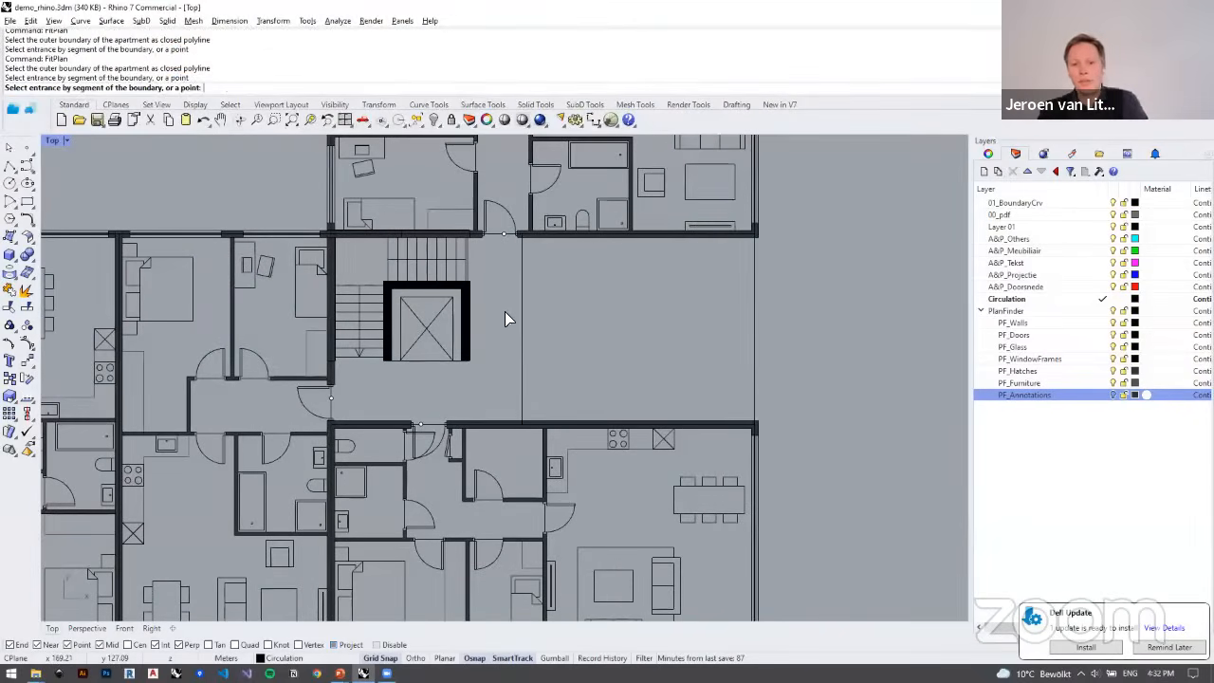
click(503, 316)
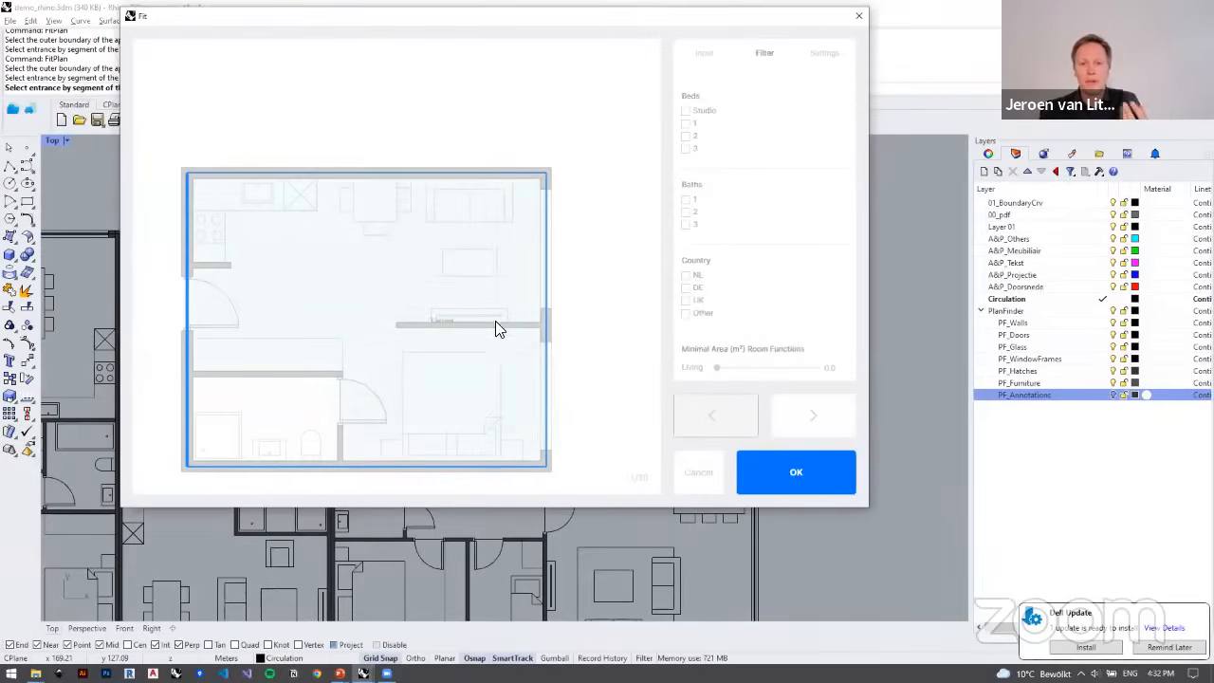
click(800, 469)
Step: Examine the fitted plans across both wings of the L-shaped building
scroll(683, 444, down, 5)
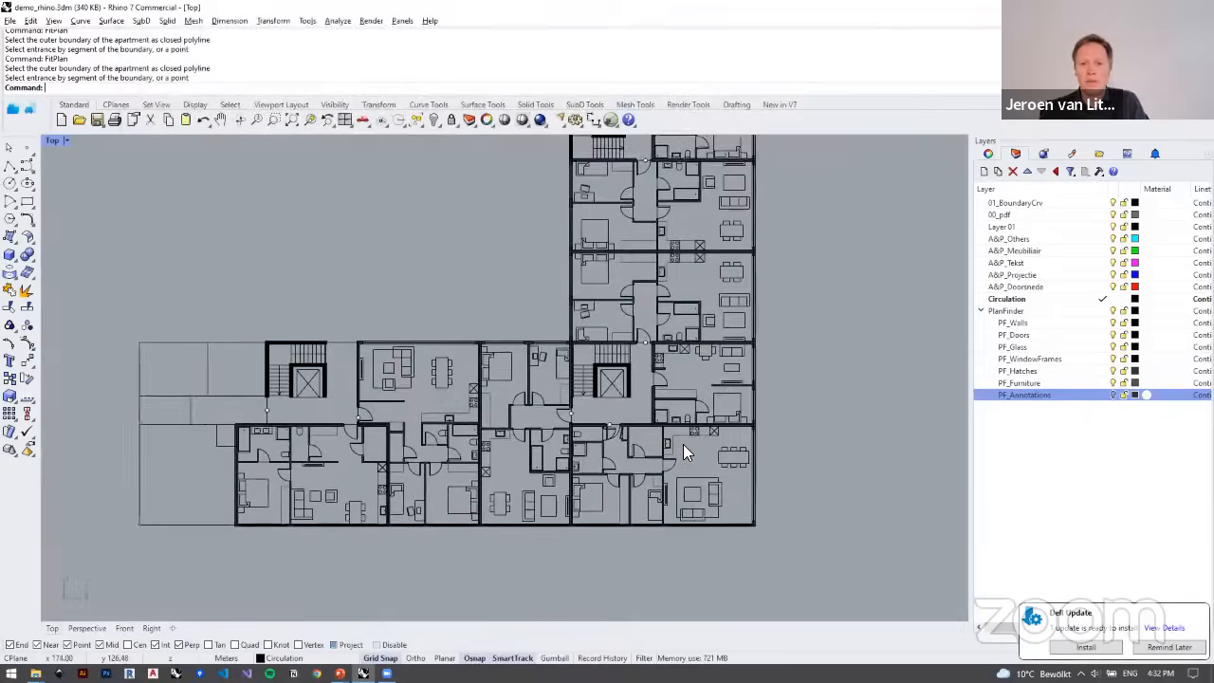
right_drag(582, 322, 554, 274)
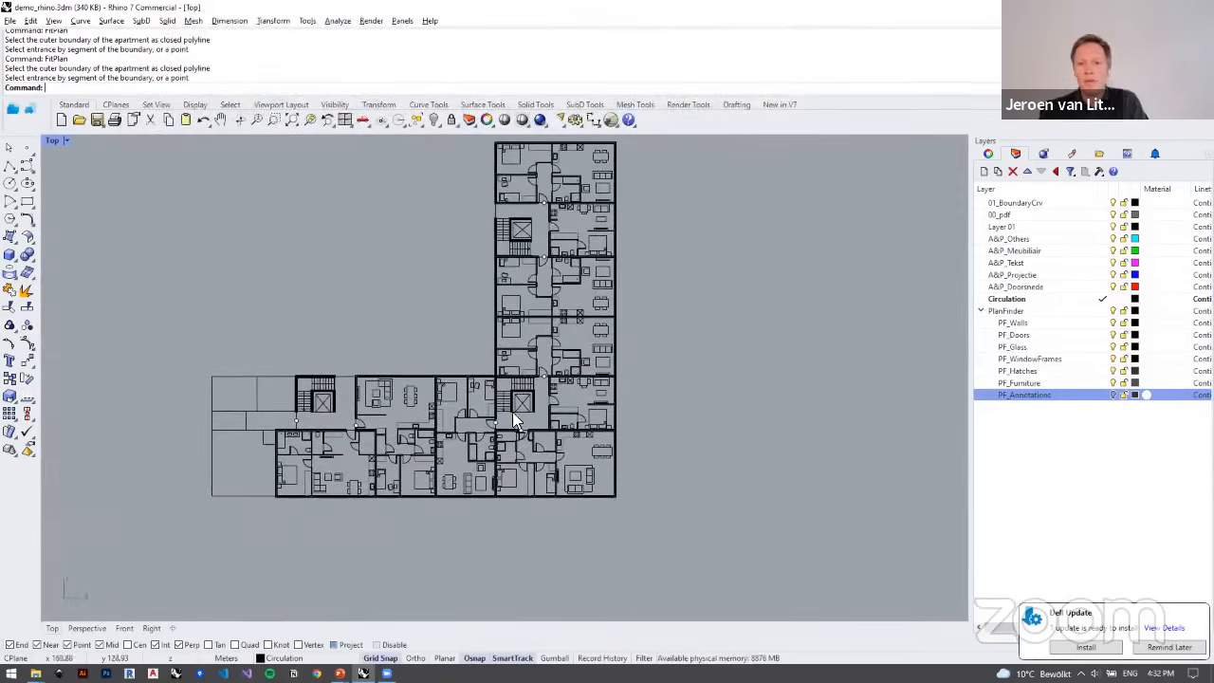
right_drag(512, 422, 520, 450)
scroll(482, 458, up, 3)
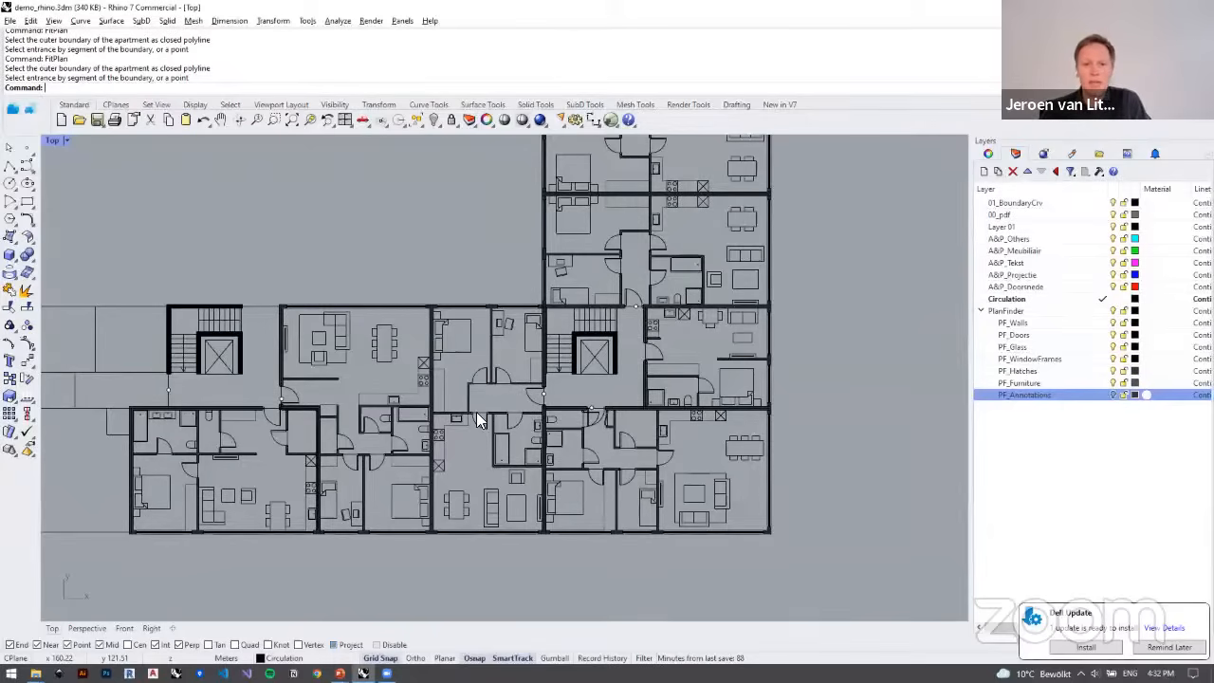
right_drag(489, 406, 510, 441)
scroll(510, 441, down, 4)
right_drag(381, 481, 387, 446)
Step: Examine the outer boundary curve and interior room lines of the unfurnished apartment at the horizontal wing's left end
scroll(393, 444, up, 4)
scroll(328, 384, up, 4)
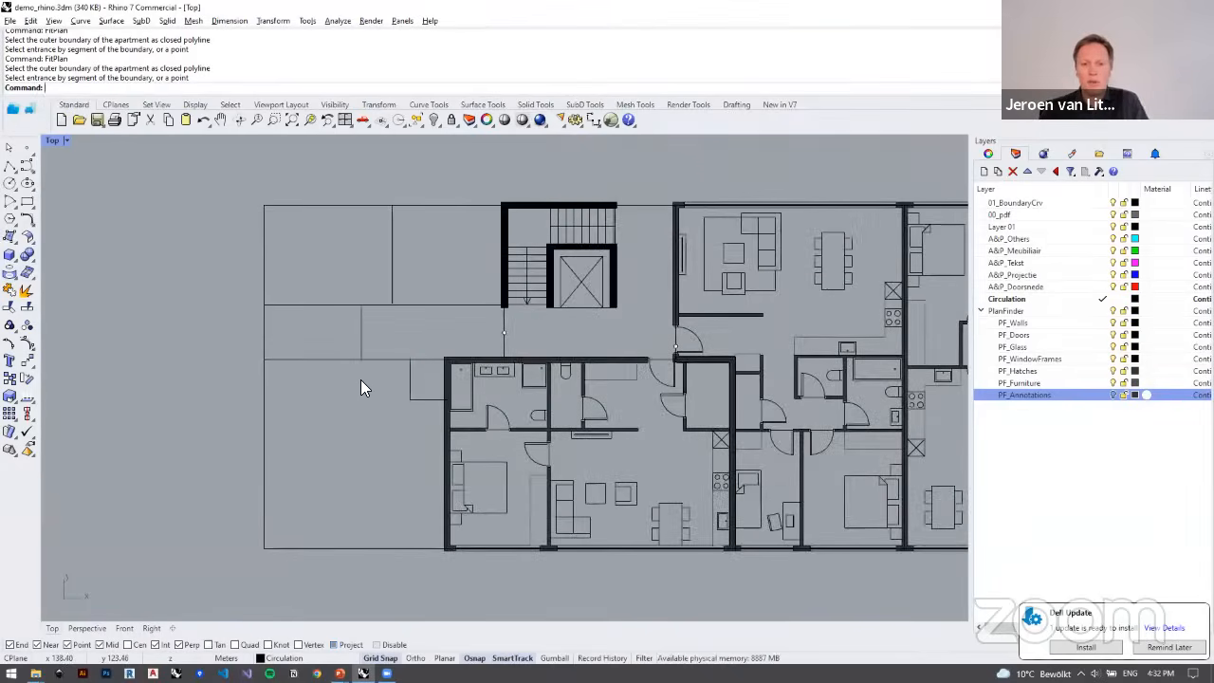
mouse_move(396, 364)
right_down()
mouse_move(378, 302)
mouse_move(377, 351)
right_up()
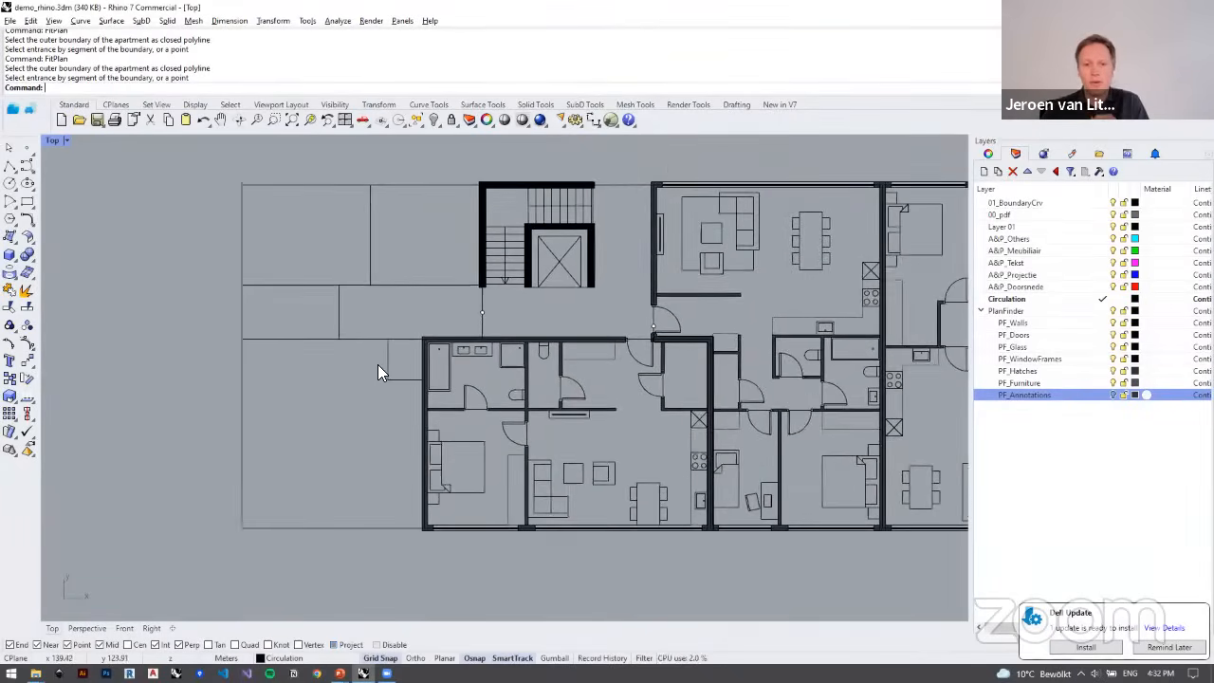
click(309, 285)
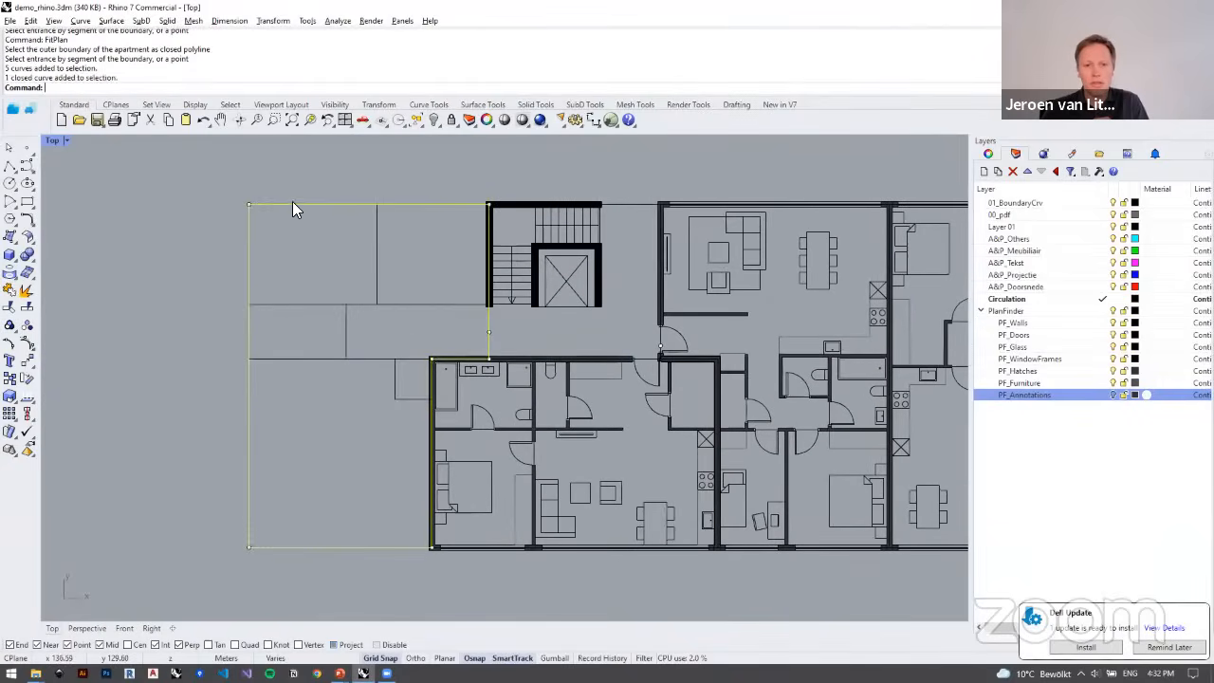
right_drag(364, 423, 348, 379)
key(Escape)
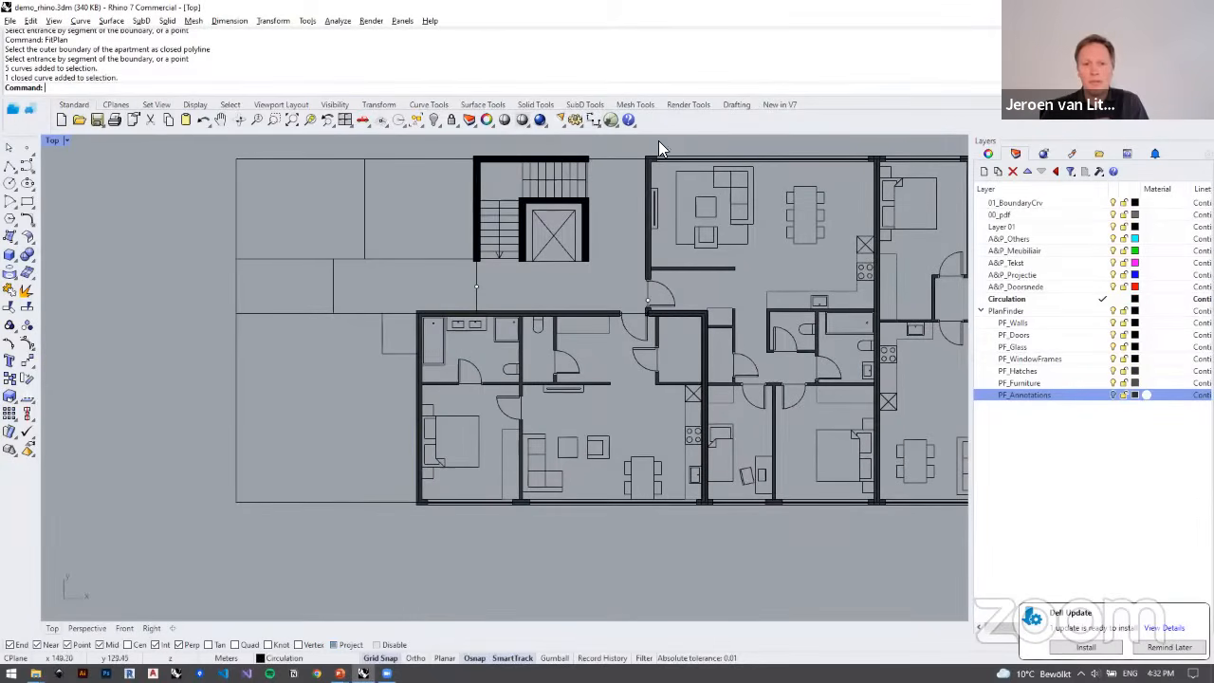
Step: Start Furnish on the unfurnished left-end apartment, picking its outer boundary and marking its upper and lower edges as facade
click(30, 112)
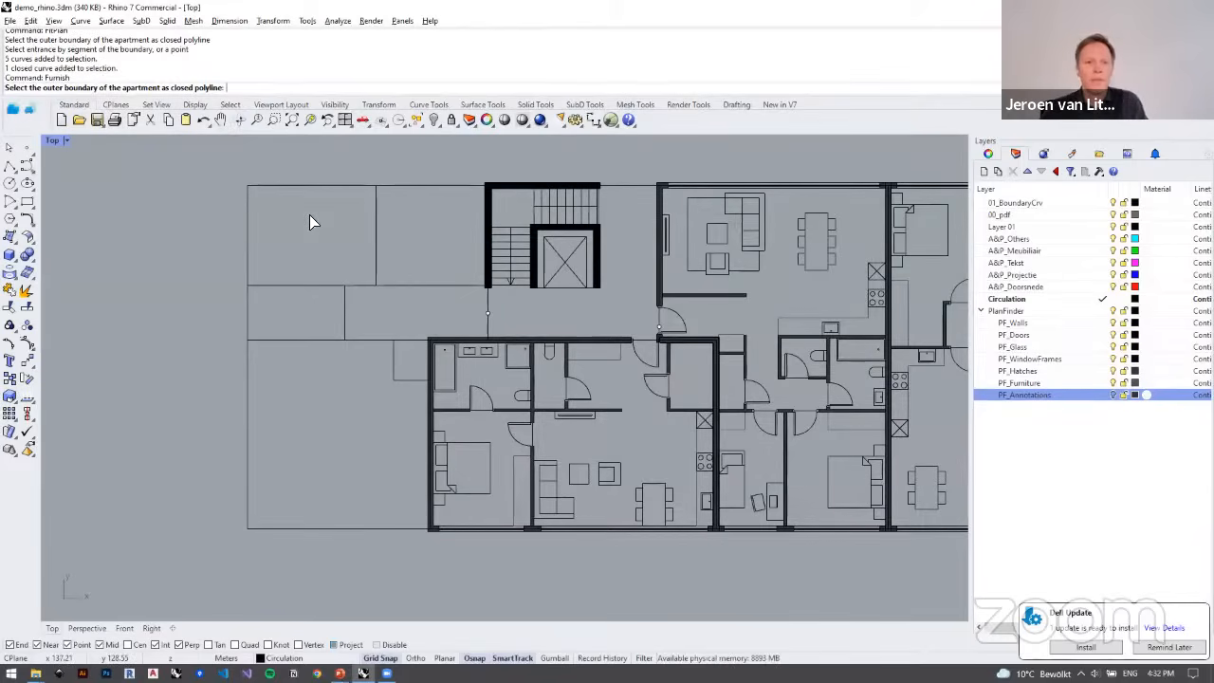
click(317, 184)
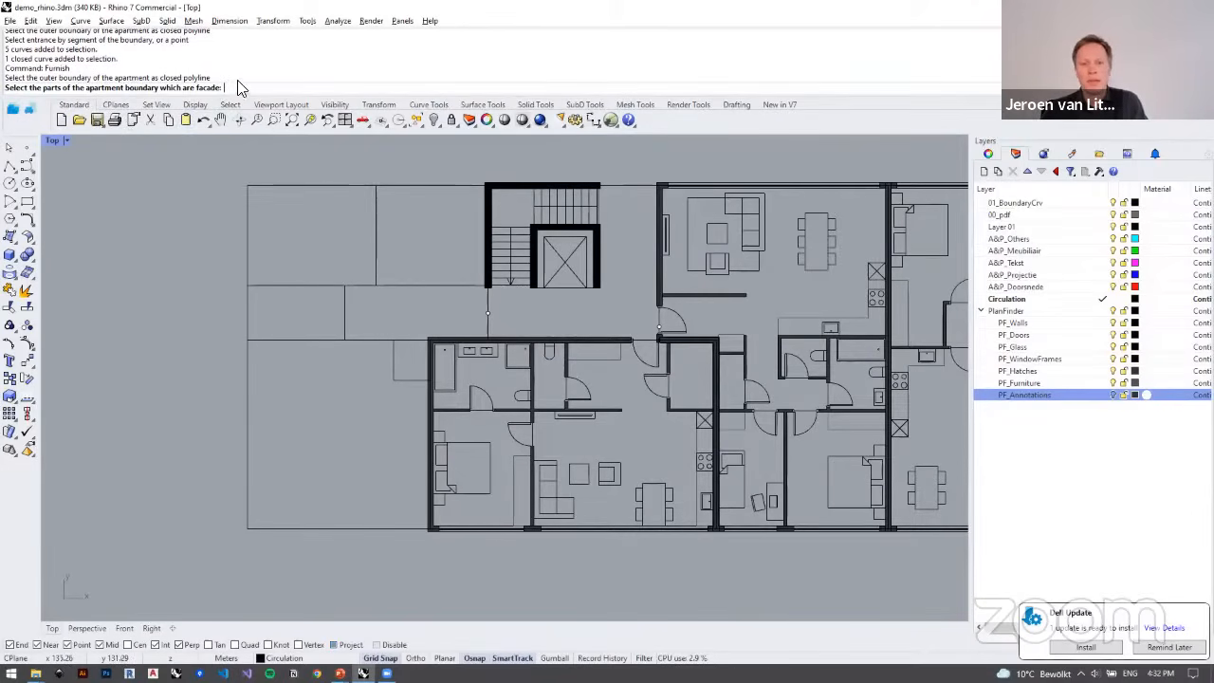
click(323, 184)
scroll(239, 236, down, 3)
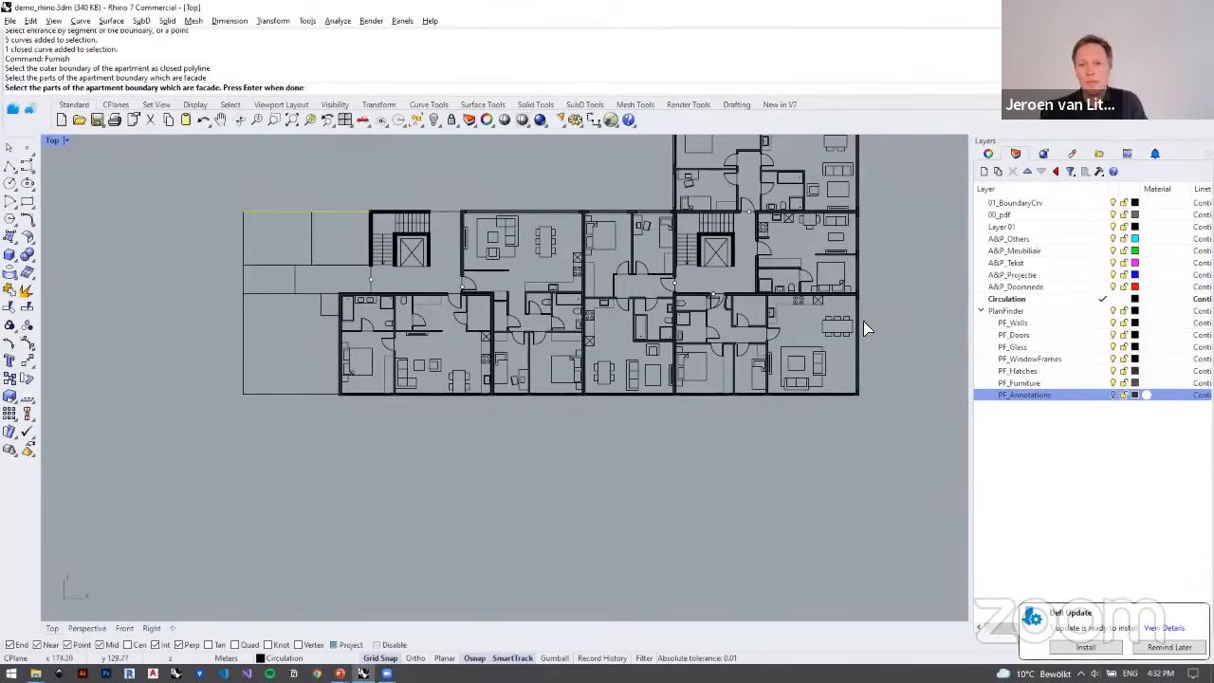
scroll(284, 391, up, 4)
click(362, 410)
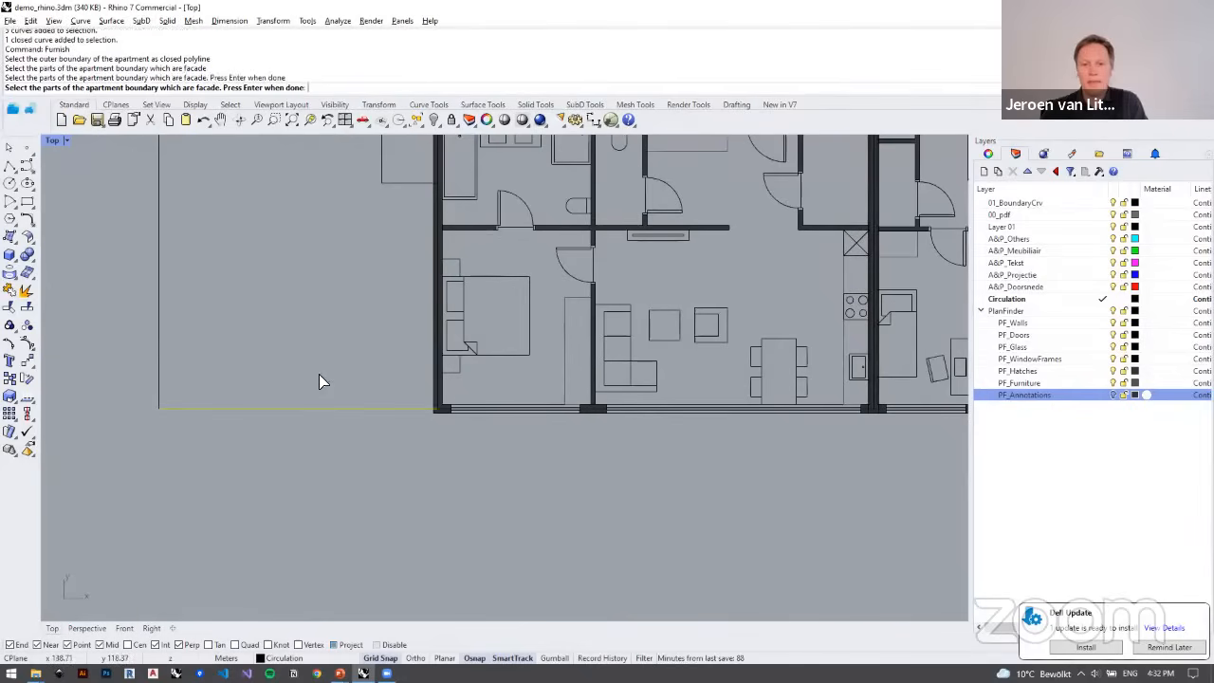
key(Return)
Step: Choose the apartment's interior room lines as internal walls and the marked point on its right wall beside the stair core as entrance
scroll(305, 276, down, 4)
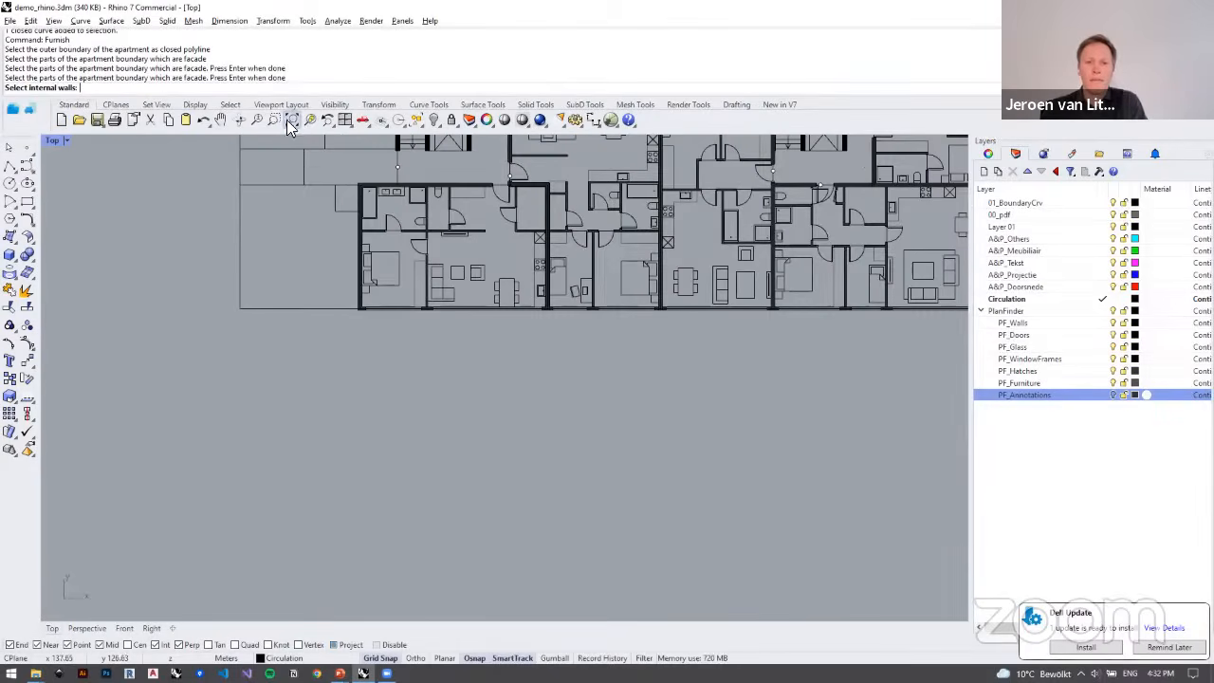
scroll(345, 283, up, 5)
drag(334, 397, 210, 214)
key(Return)
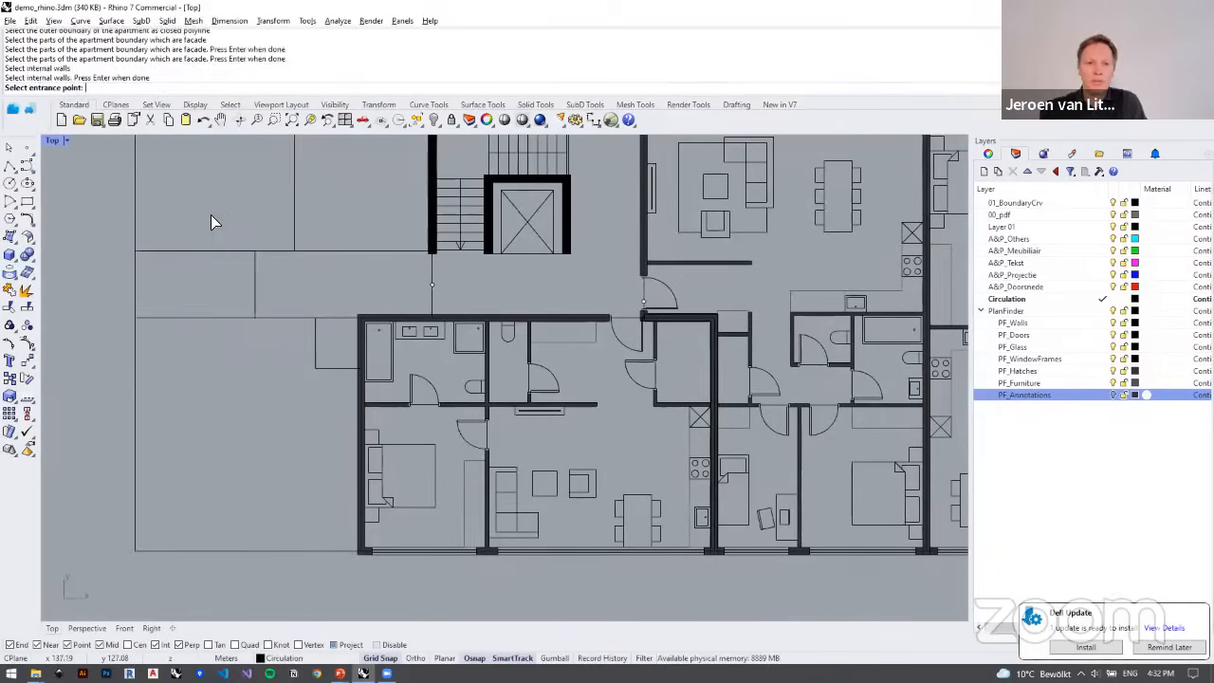
right_drag(427, 293, 453, 323)
click(475, 323)
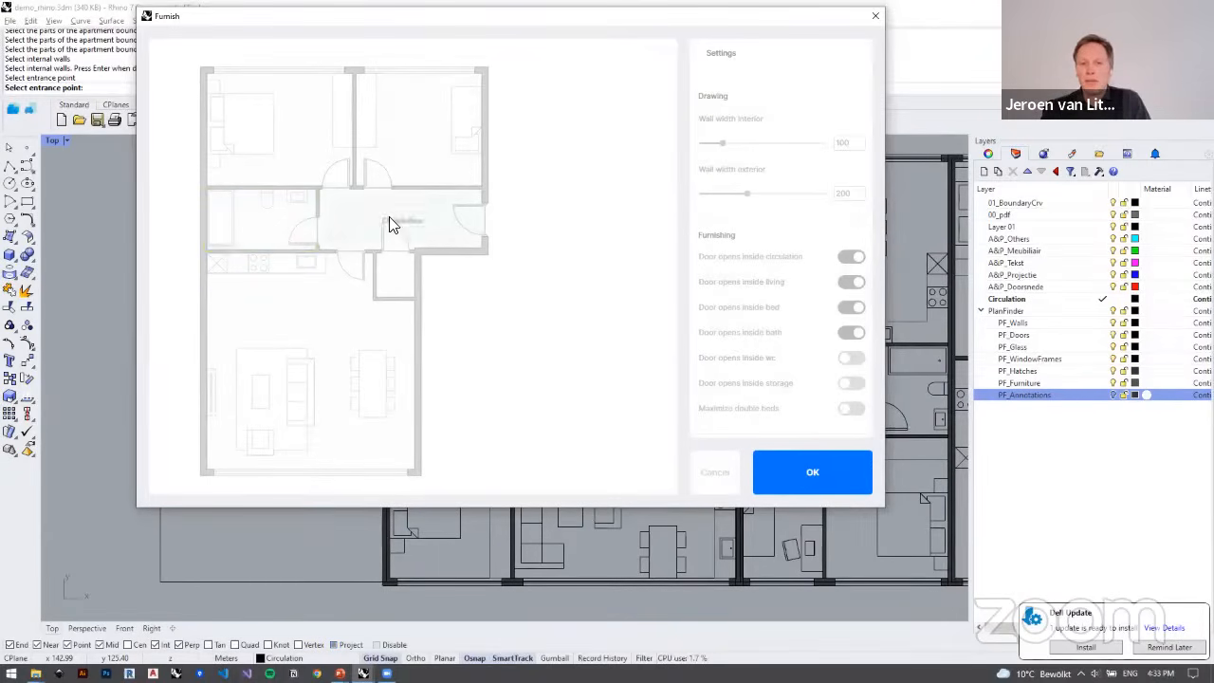
Step: Review the Furnish drawing, door and bake settings, and insert the furnished plan into the drawing
click(811, 480)
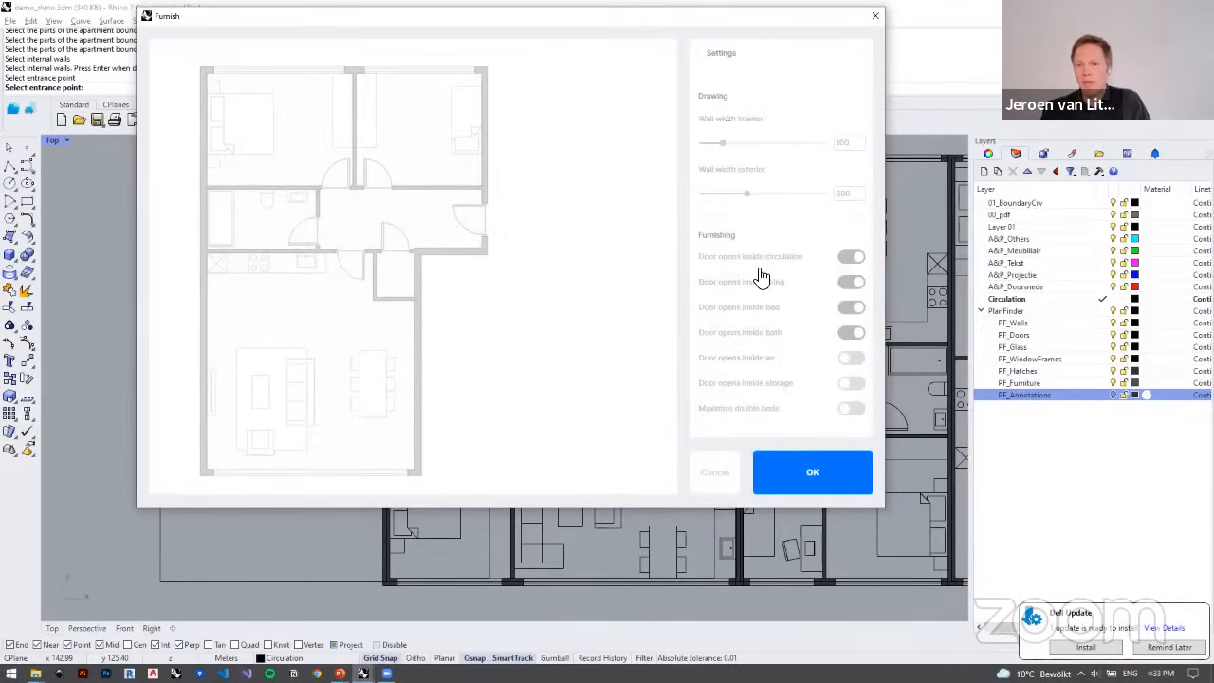
scroll(759, 273, down, 1)
scroll(735, 329, down, 1)
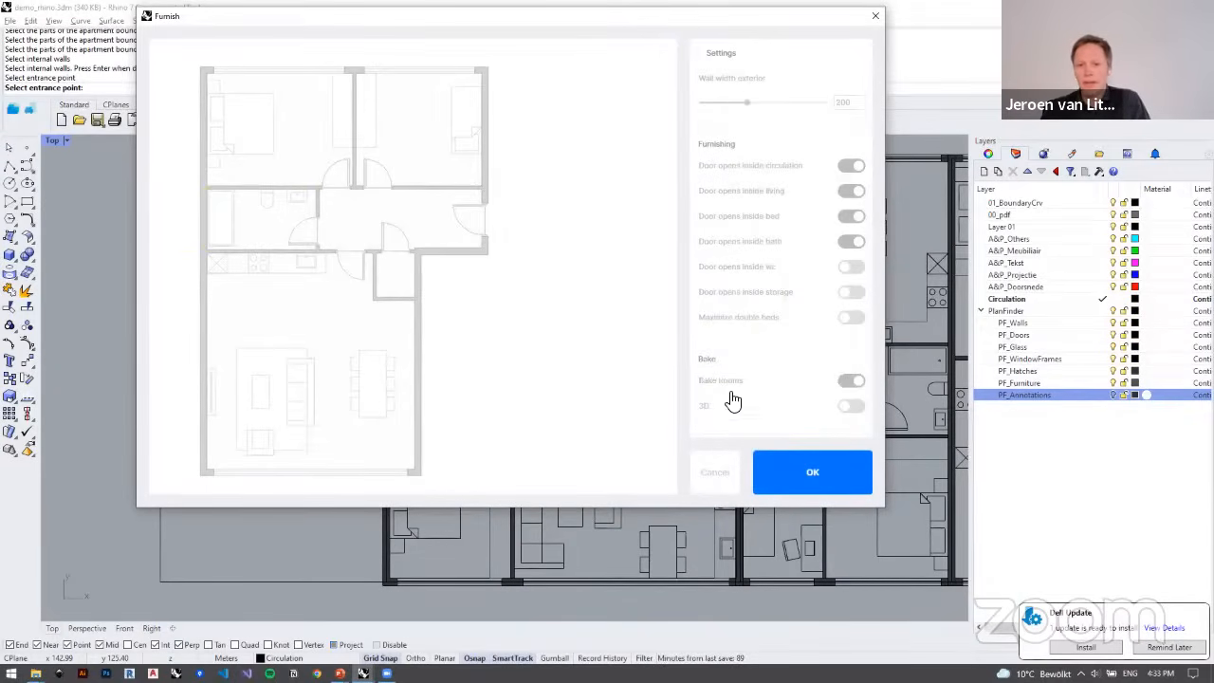
click(766, 456)
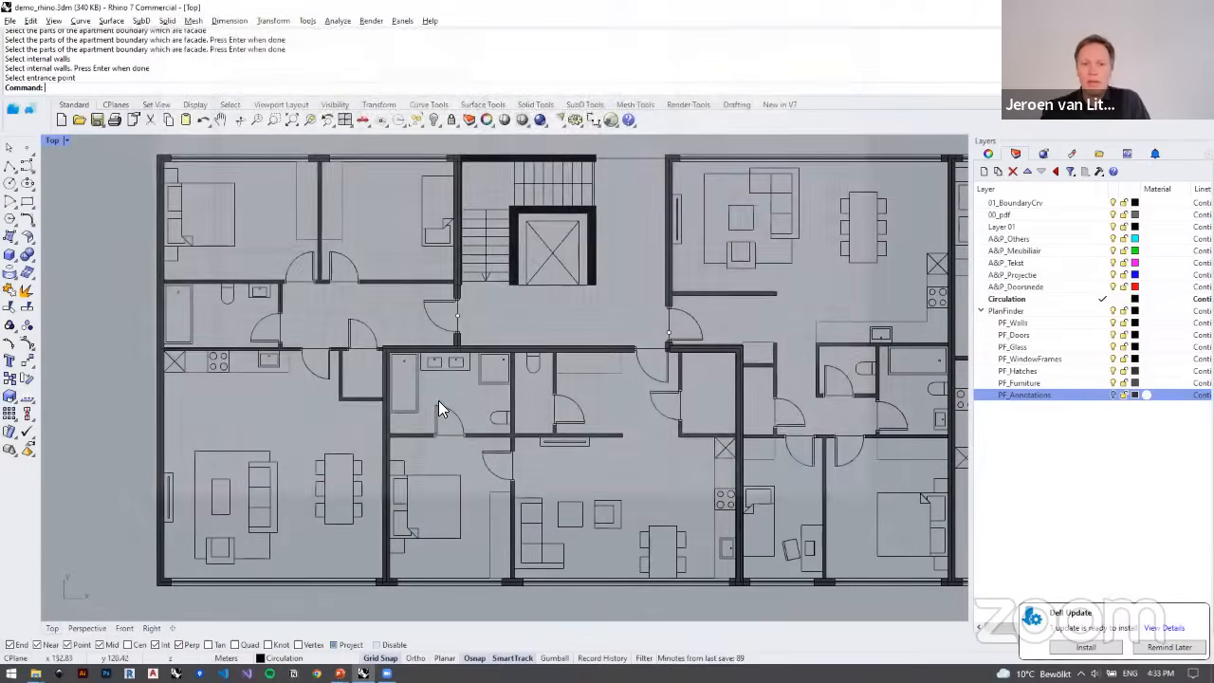
Step: Examine the furnished left-end apartment, including its kitchen, bathroom fixtures and the toilet block
scroll(389, 363, down, 3)
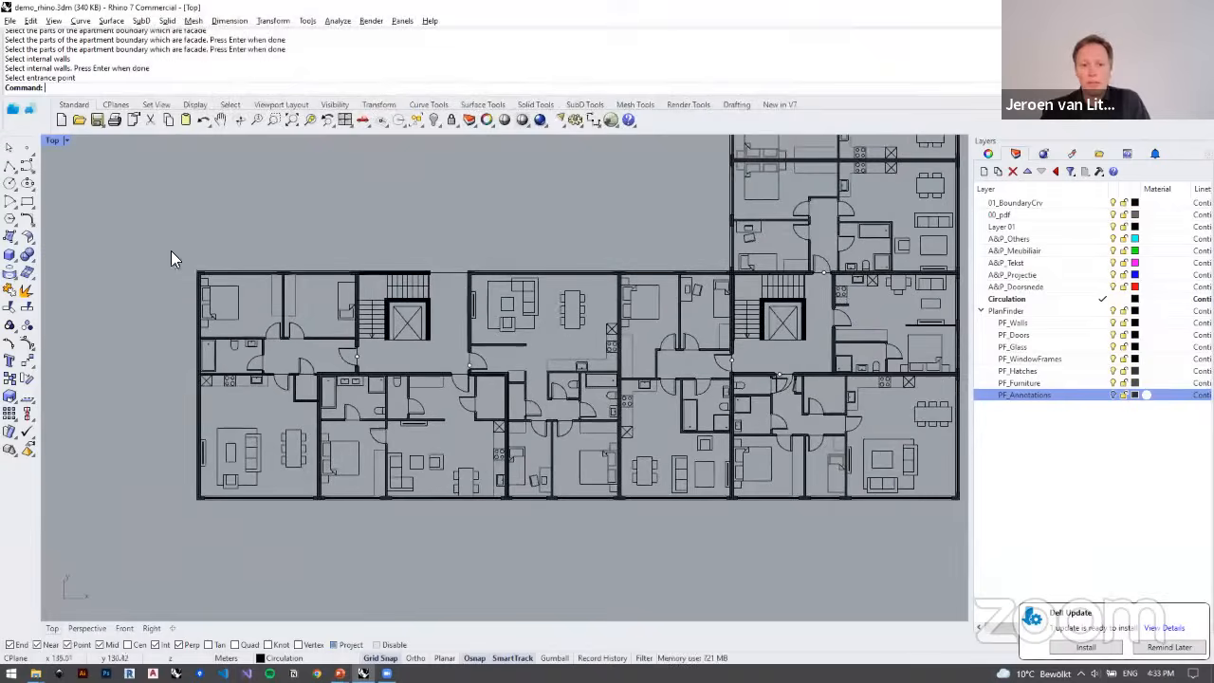
drag(167, 258, 330, 489)
scroll(233, 389, up, 5)
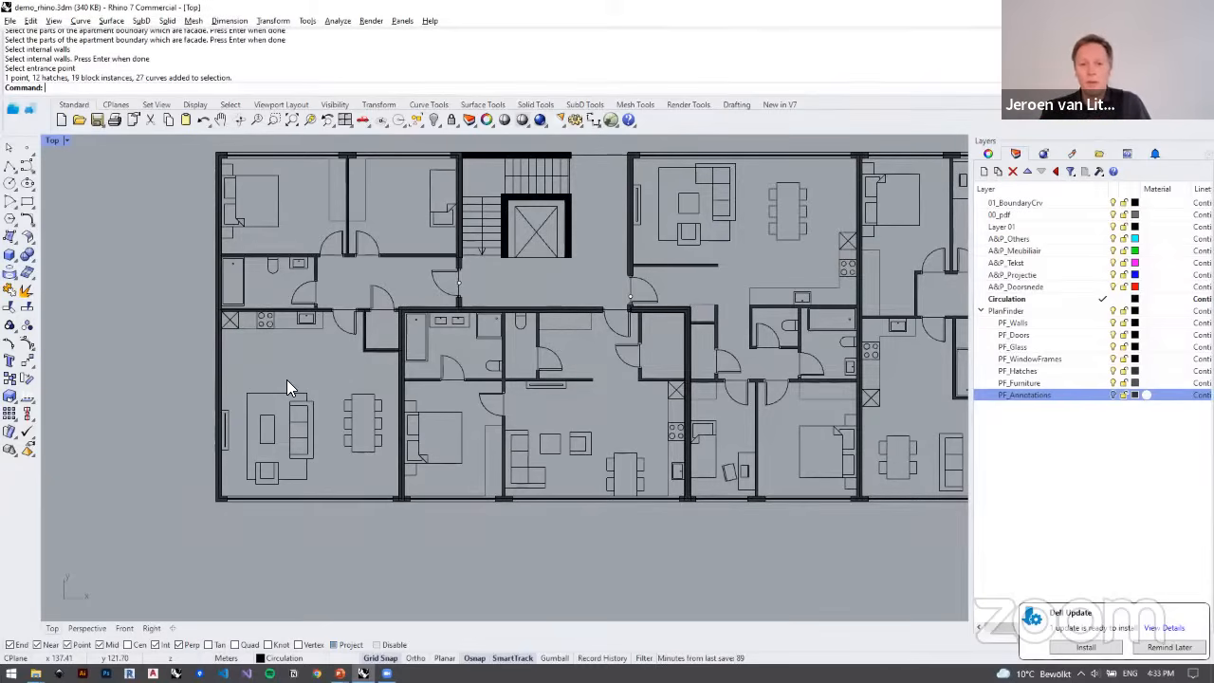
right_drag(263, 353, 226, 338)
scroll(249, 302, up, 4)
scroll(317, 298, down, 3)
scroll(317, 298, up, 1)
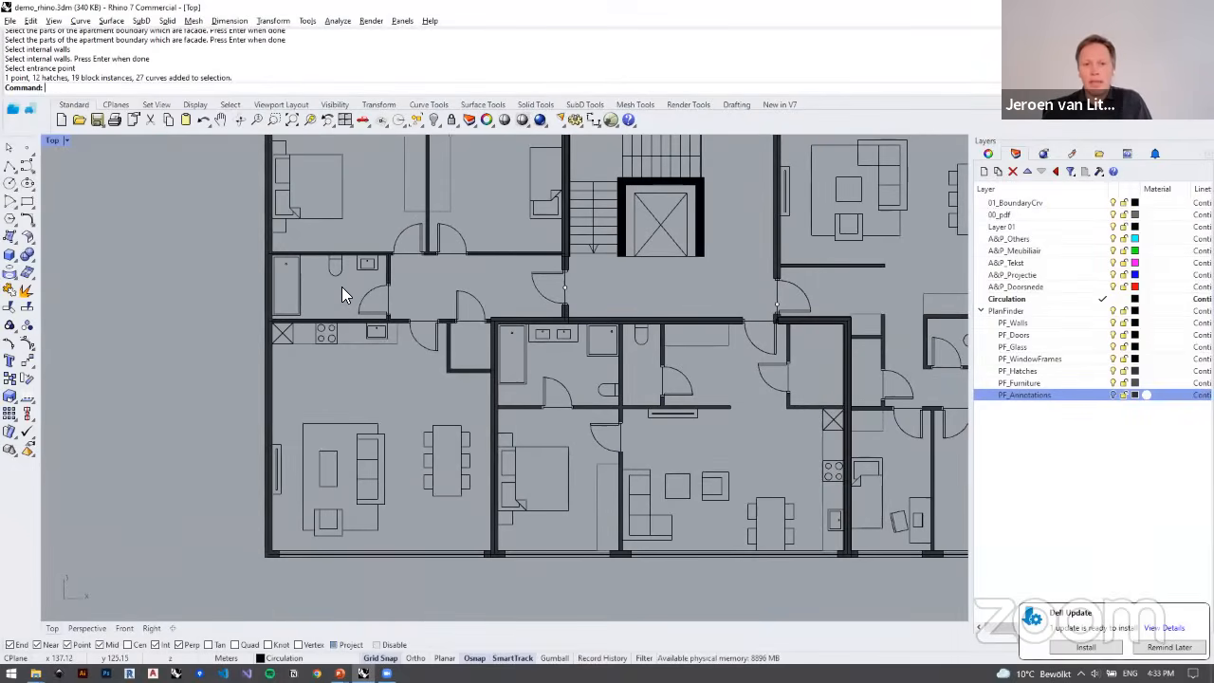
scroll(345, 283, down, 2)
scroll(325, 303, up, 4)
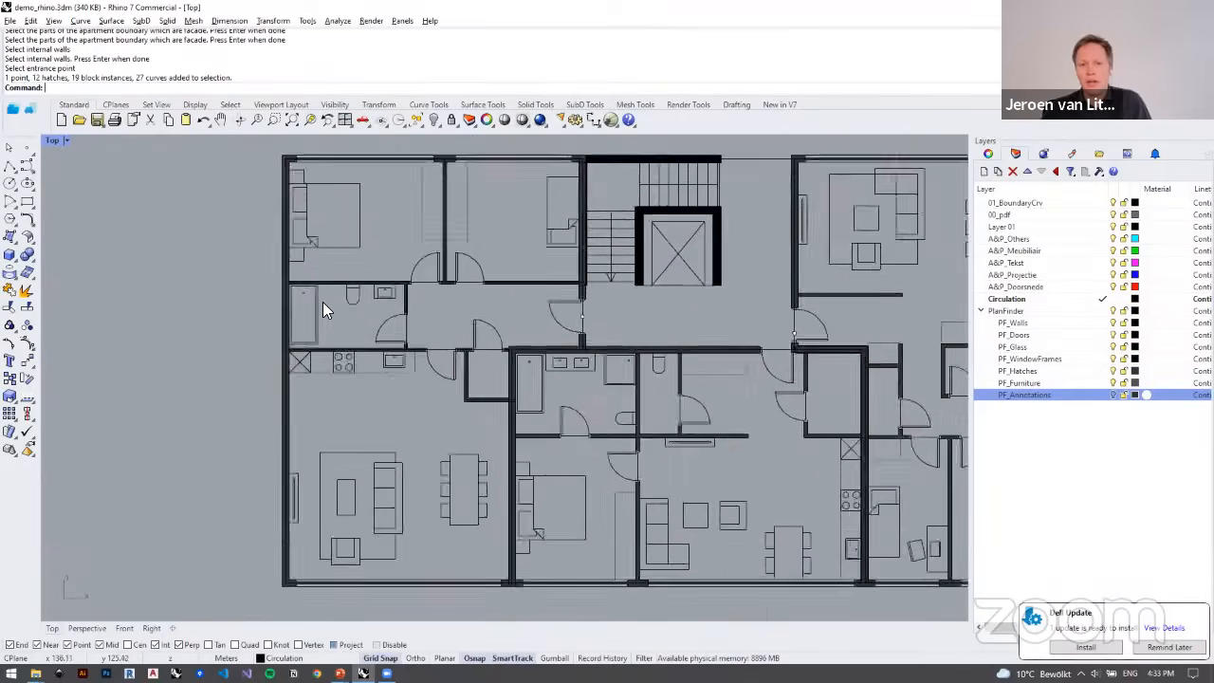
scroll(387, 299, up, 3)
click(384, 298)
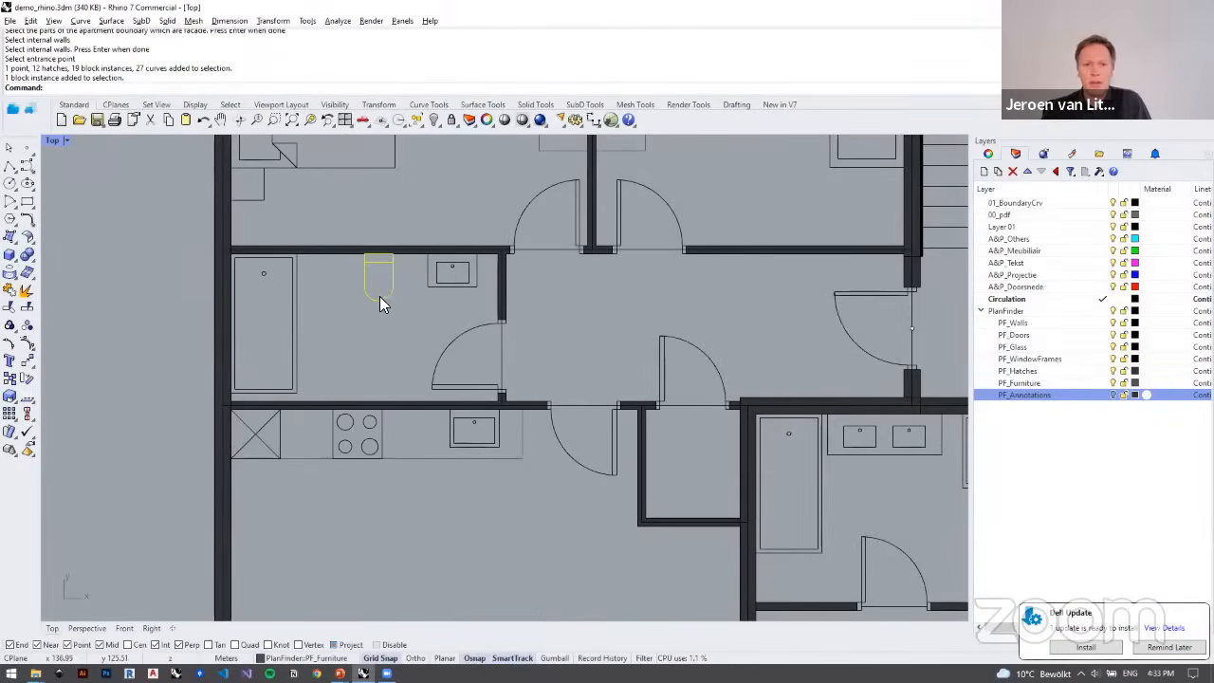
scroll(370, 310, down, 2)
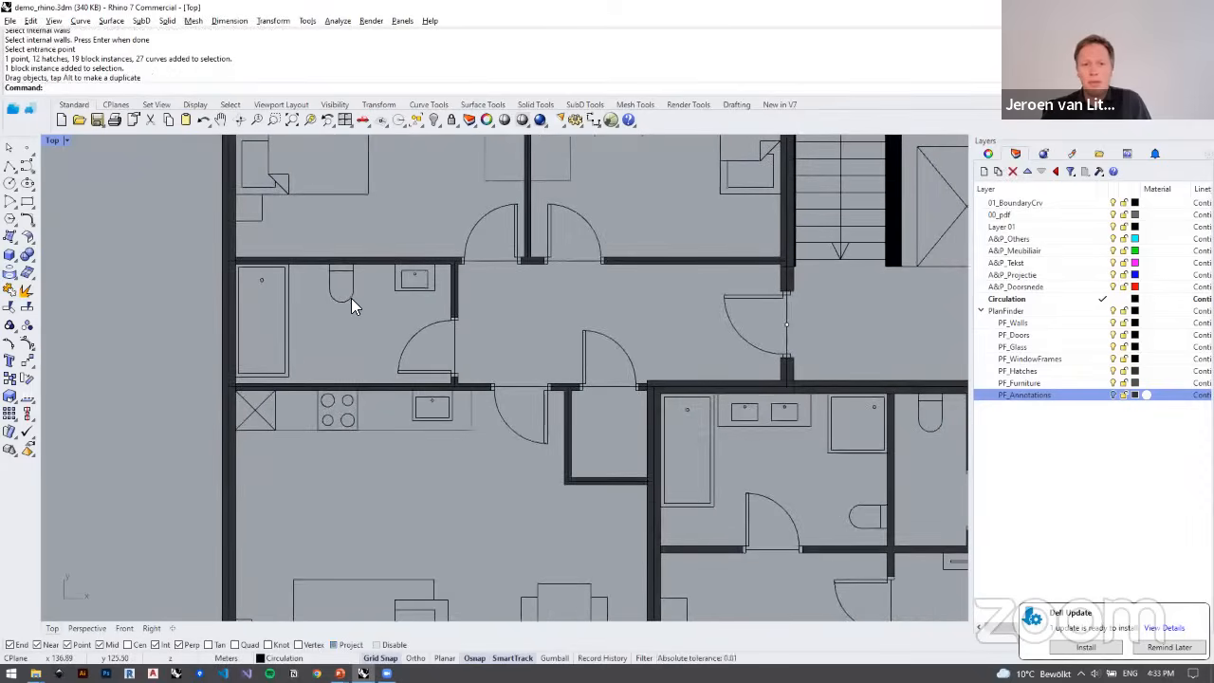
scroll(342, 307, down, 4)
scroll(285, 321, up, 3)
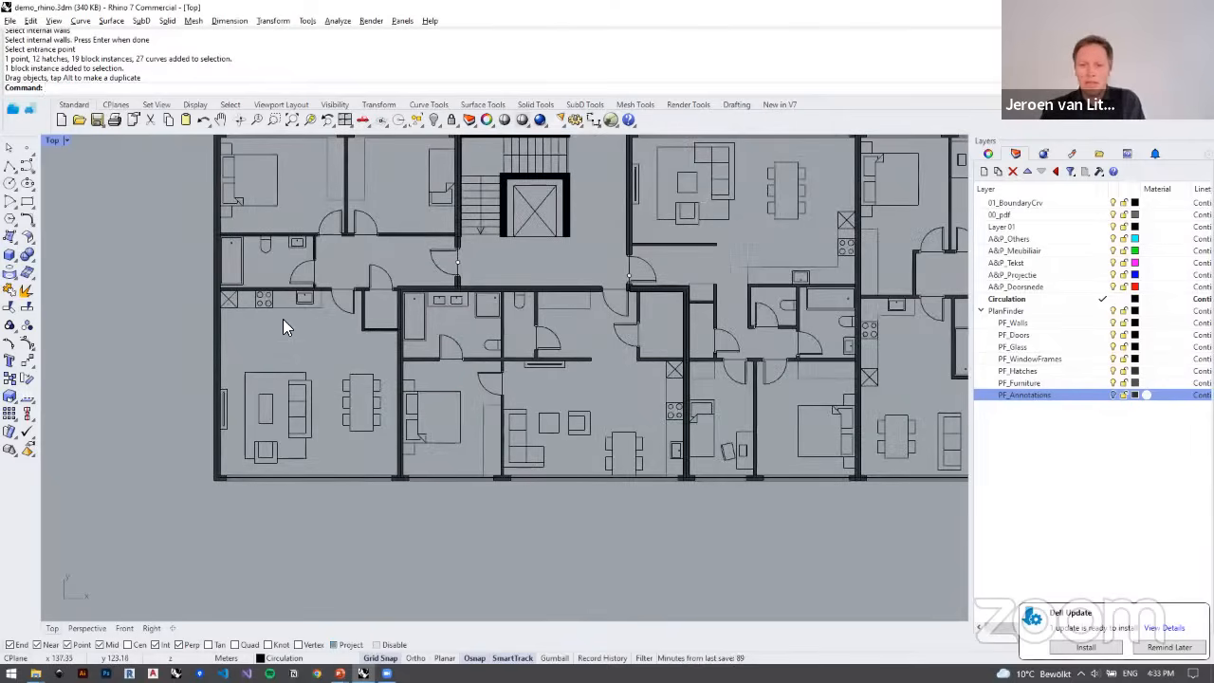
scroll(285, 319, down, 3)
scroll(309, 332, up, 3)
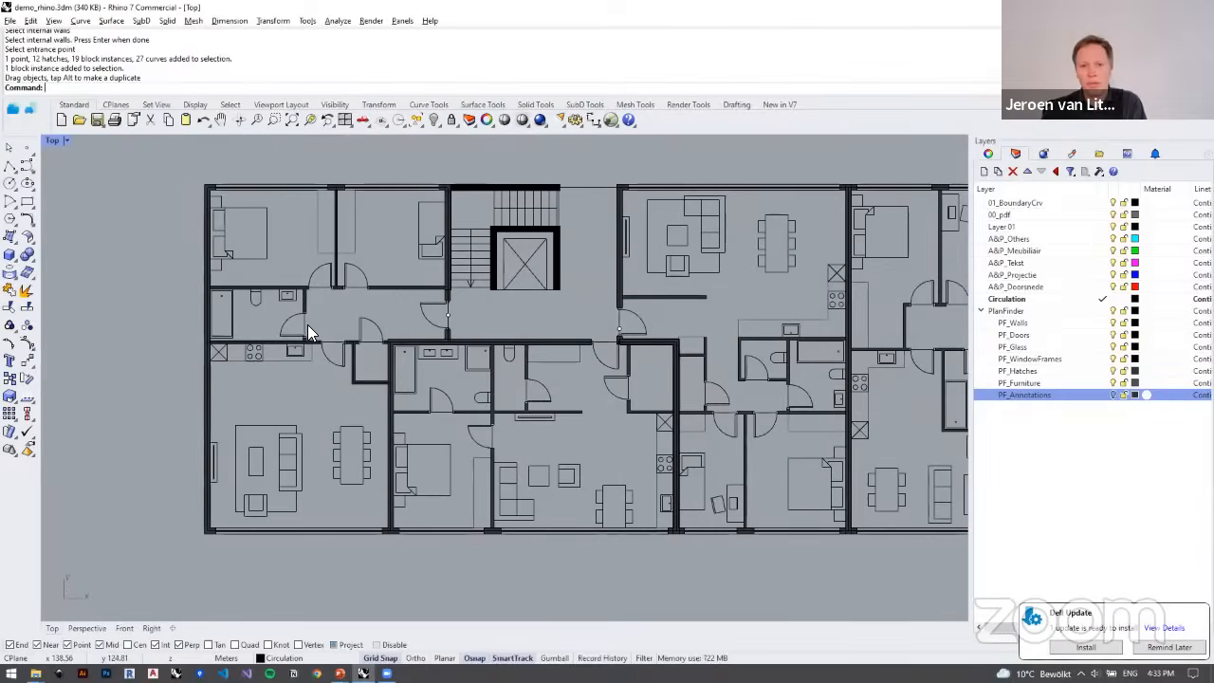
Step: Examine the fully furnished floor plan across both wings of the L-shaped building
scroll(308, 324, down, 7)
right_drag(398, 272, 370, 374)
scroll(353, 379, down, 4)
scroll(370, 374, up, 4)
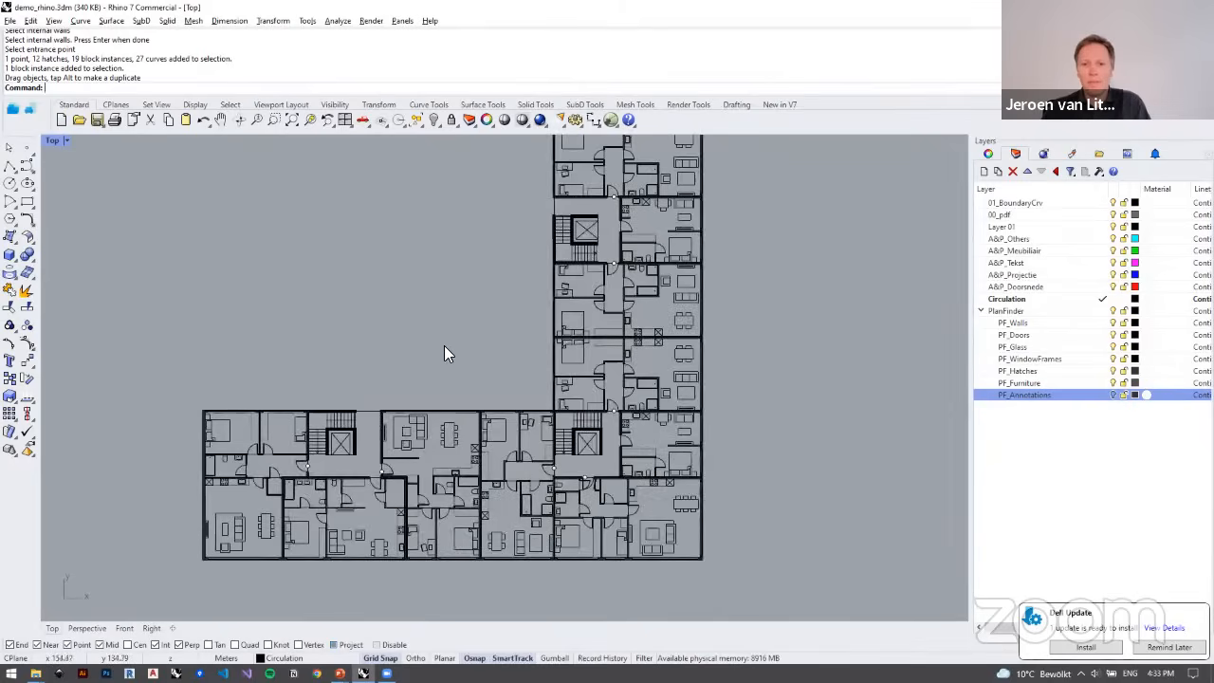
mouse_move(445, 346)
right_down()
mouse_move(441, 375)
mouse_move(457, 360)
right_up()
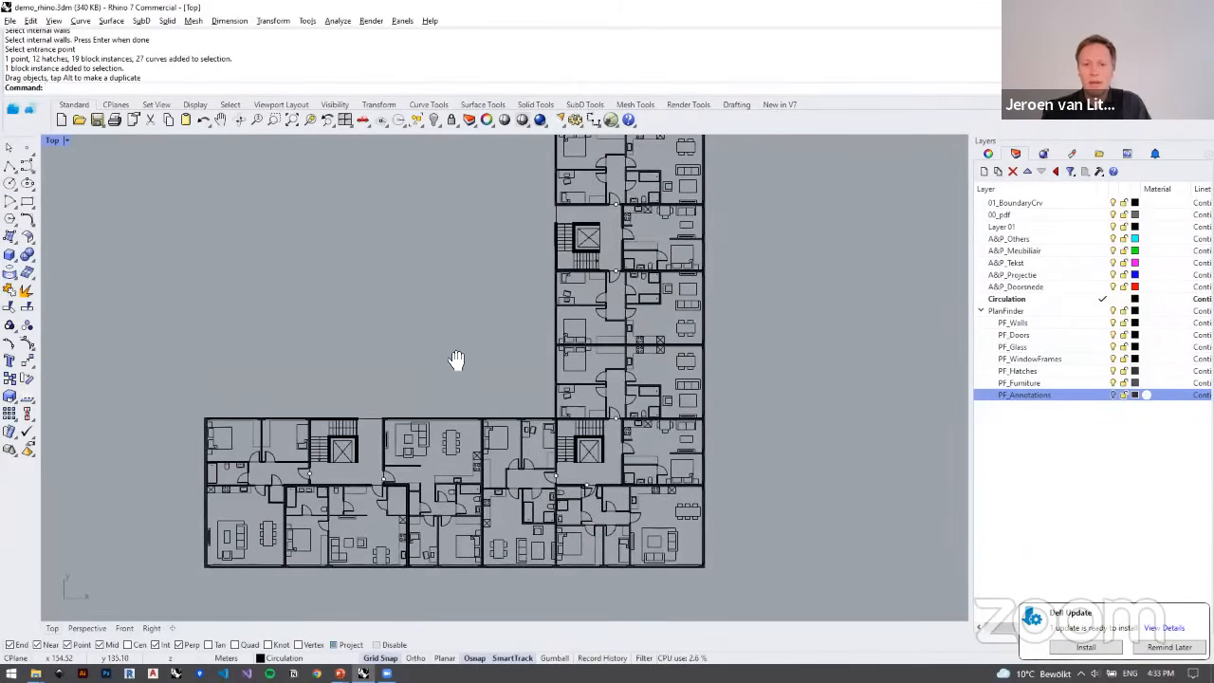
scroll(456, 360, down, 3)
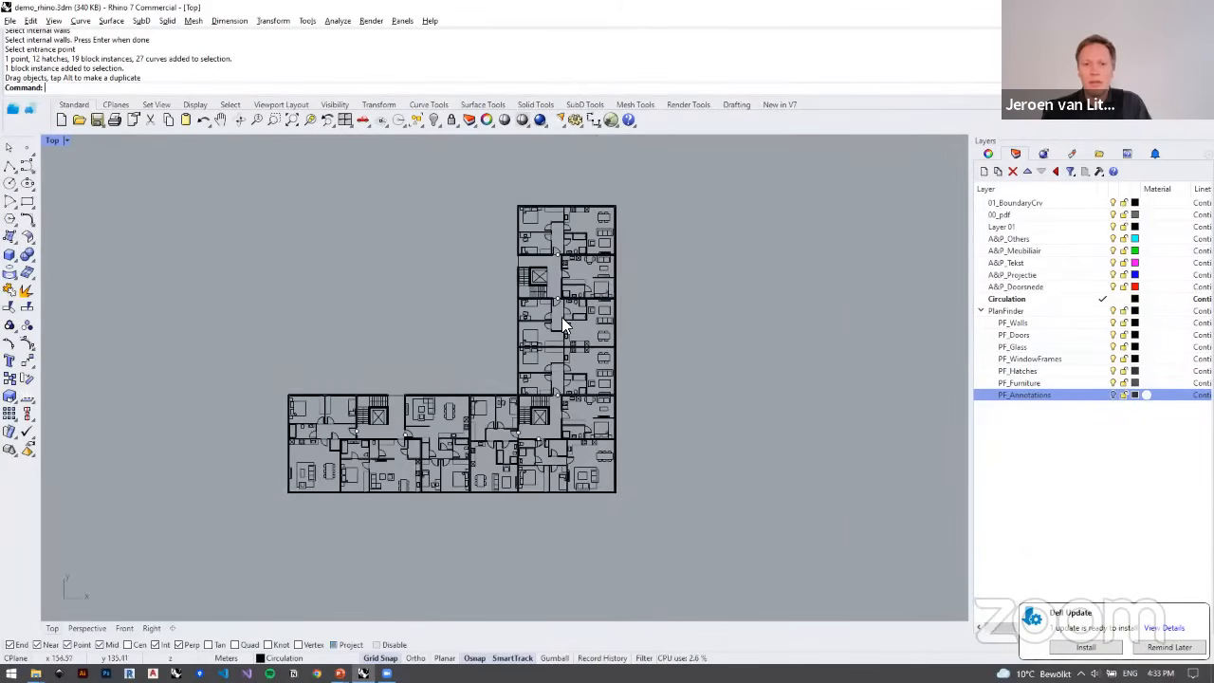
Step: Open the recent file demo_gh.3dm and launch Grasshopper beside the model
click(9, 21)
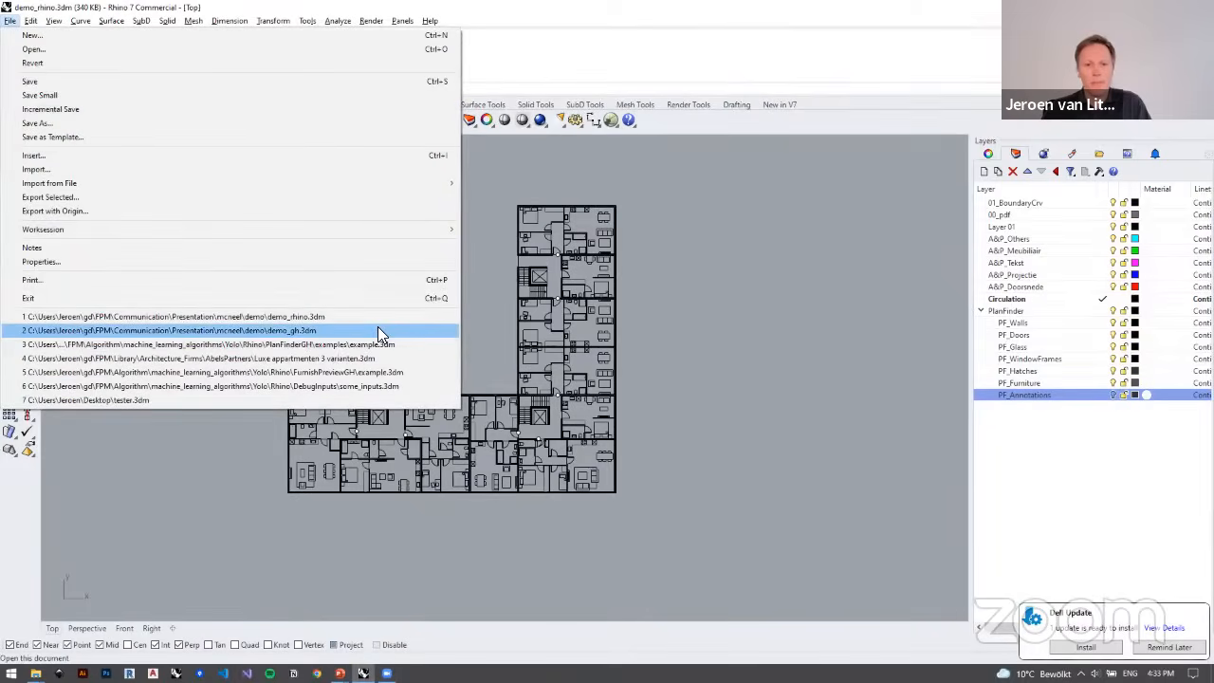
click(378, 331)
click(611, 363)
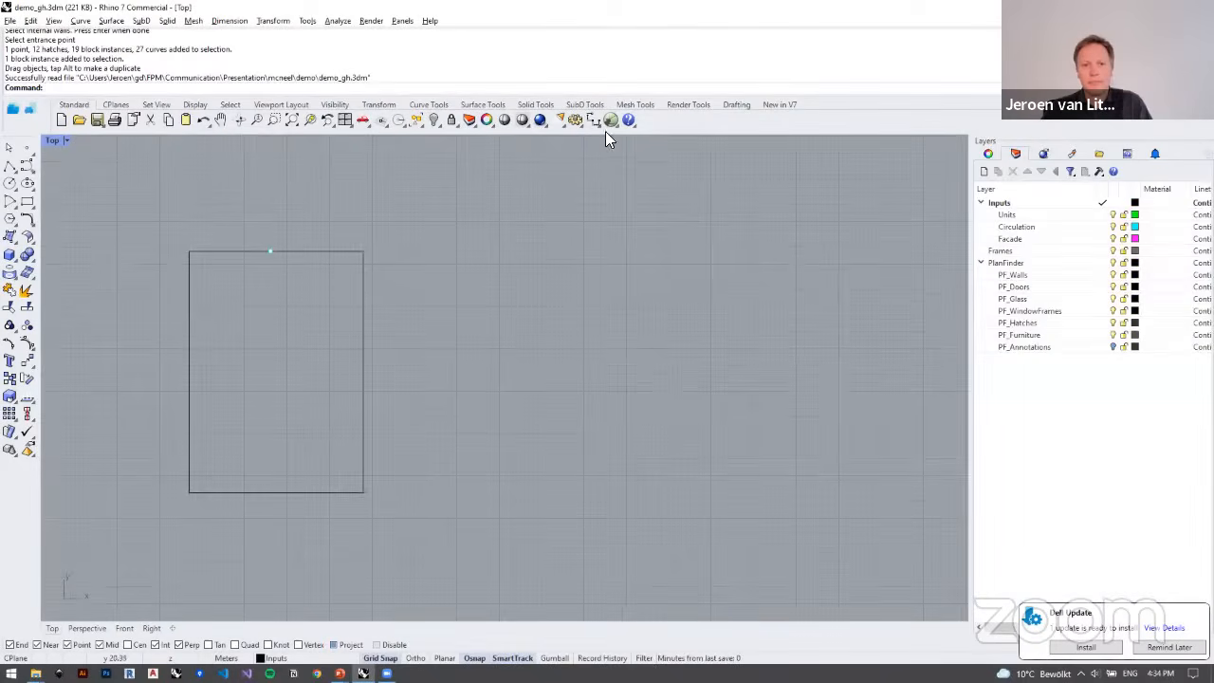
click(610, 121)
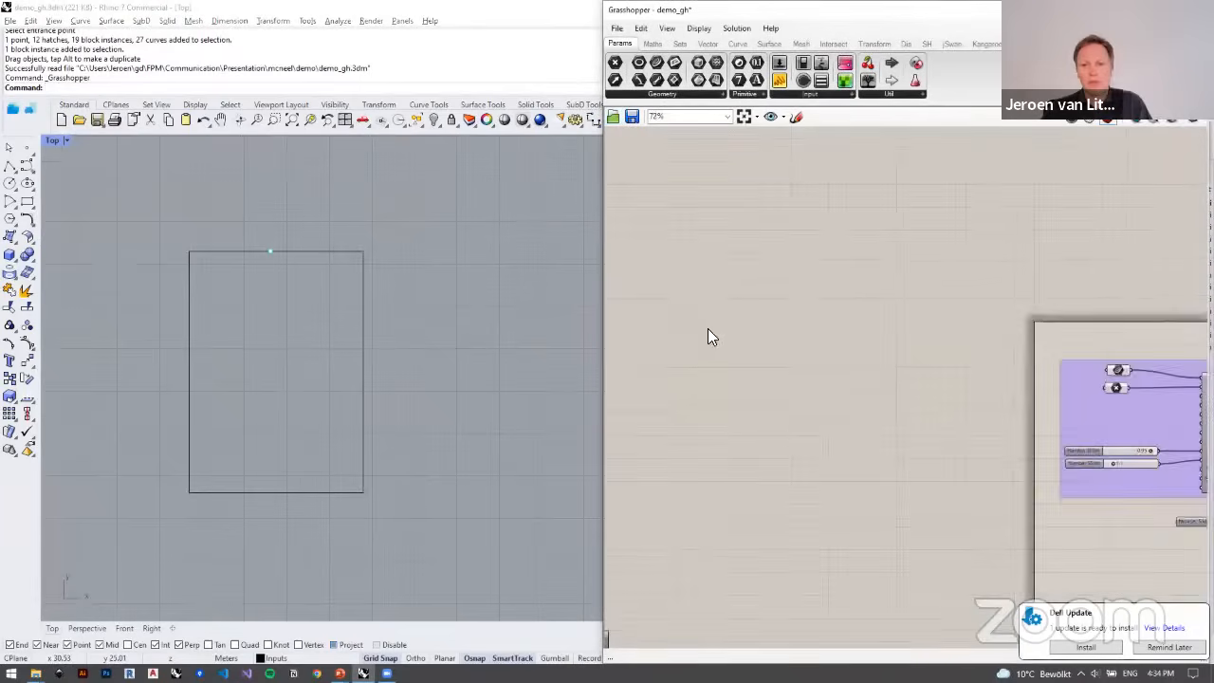
Step: Reference the rectangular outline in the model as the single curve feeding the plan-fitting component's Boundary input
scroll(814, 362, up, 3)
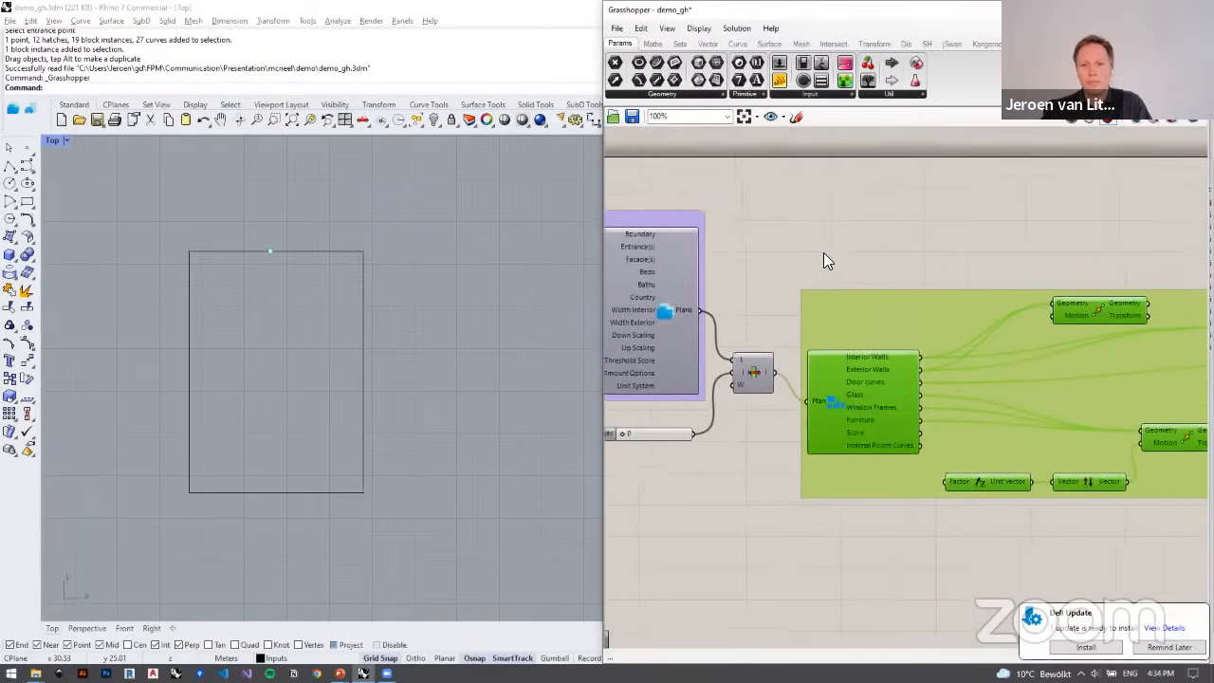
scroll(853, 277, down, 1)
right_drag(978, 382, 884, 391)
click(884, 391)
right_drag(666, 326, 880, 332)
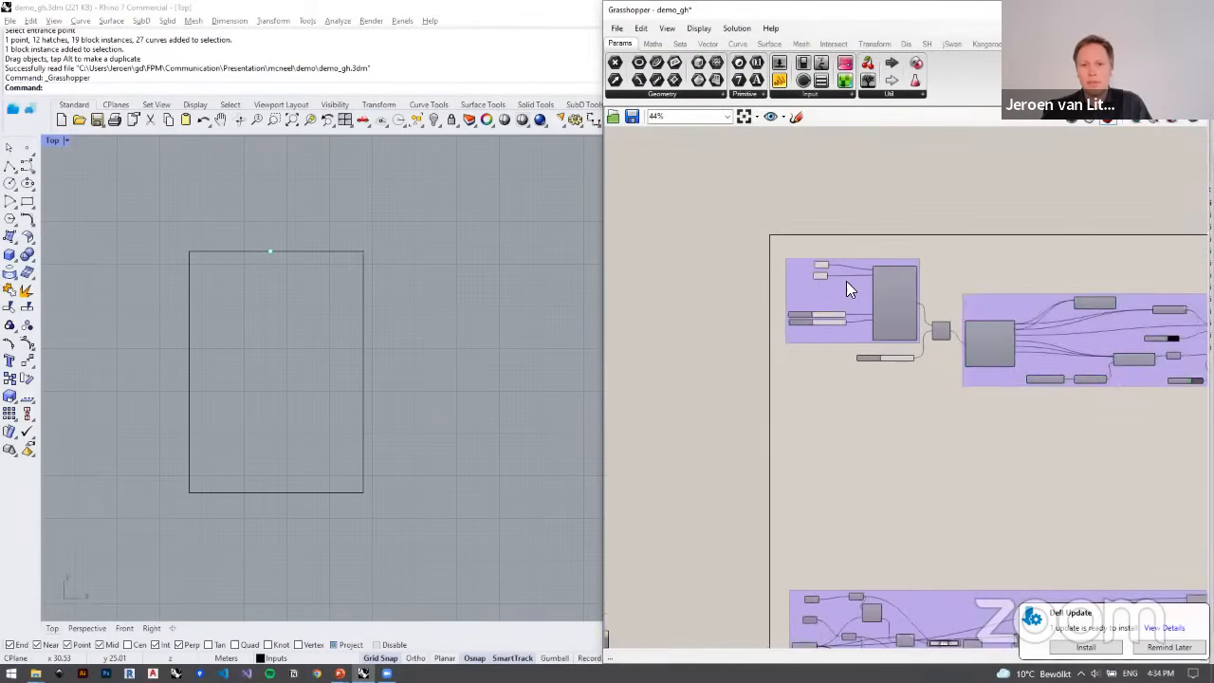
scroll(846, 279, up, 3)
click(784, 239)
right_click(784, 237)
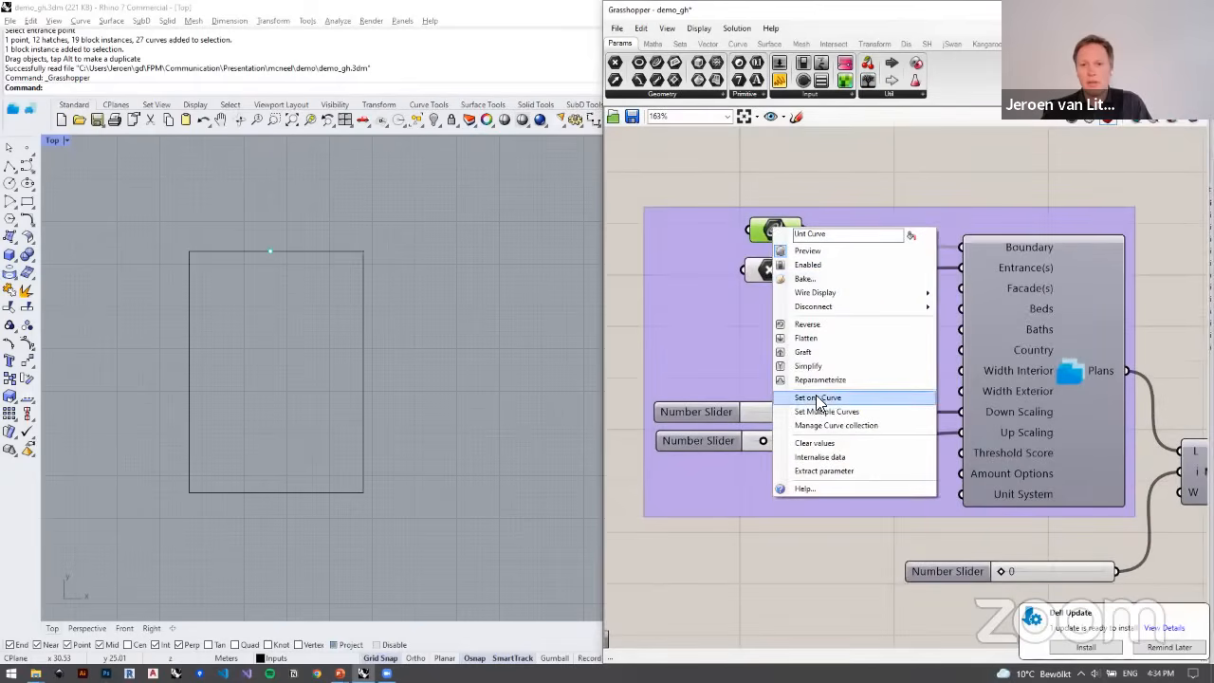
click(868, 396)
click(318, 251)
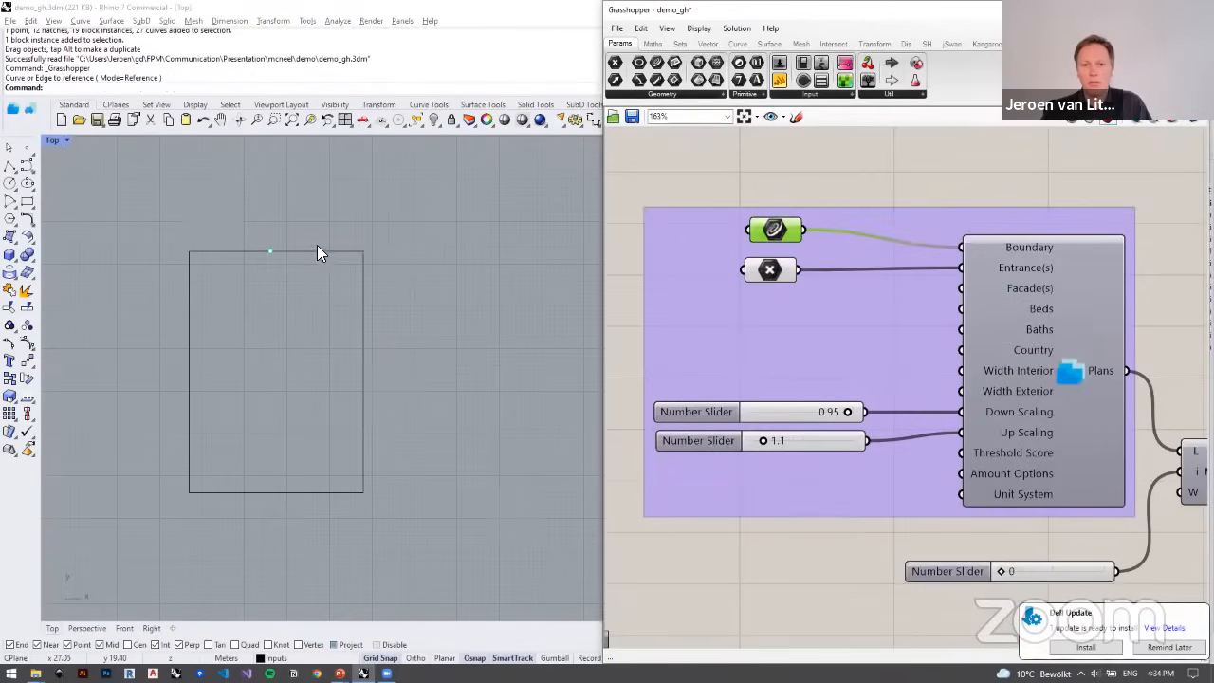
Step: Reference the point on the outline's top edge as the single Entrance Point for the plan-fitting component
click(767, 273)
scroll(403, 321, down, 3)
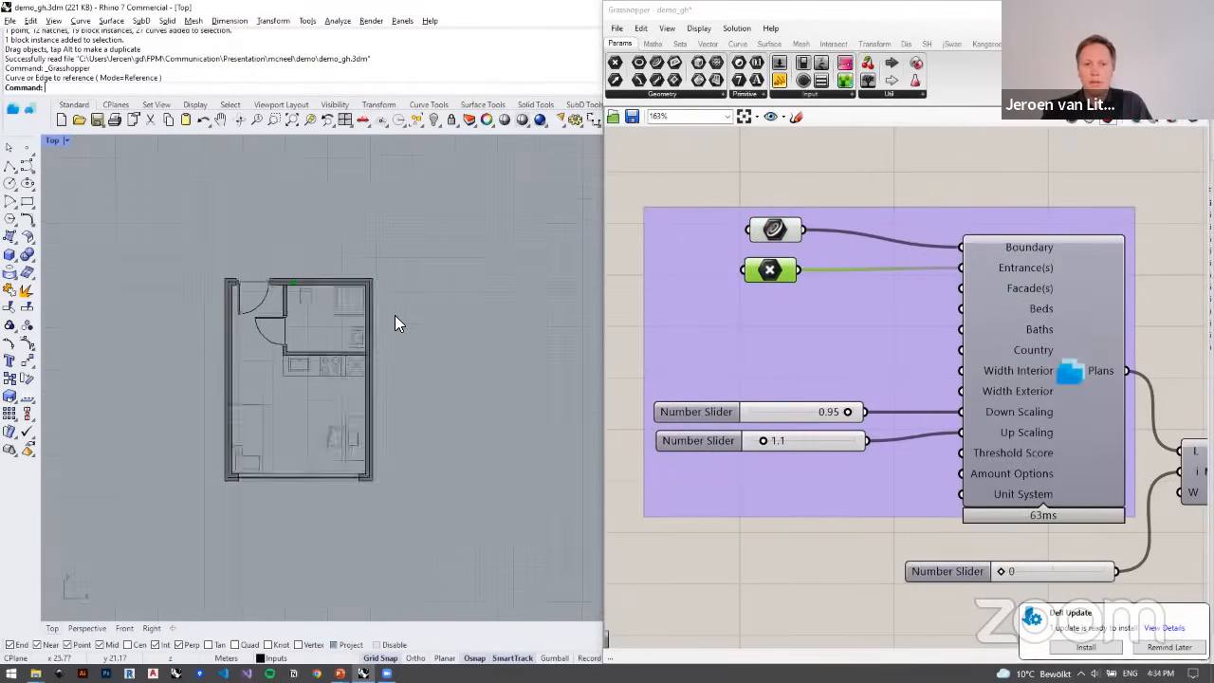
scroll(830, 311, down, 6)
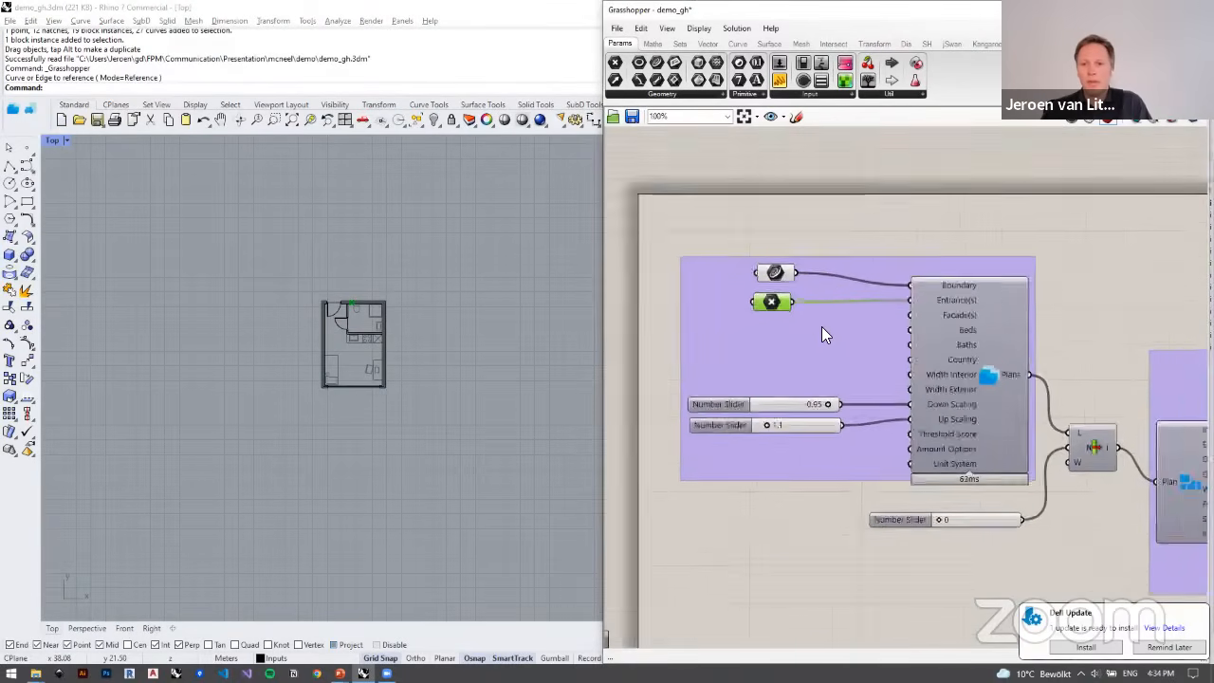
scroll(736, 254, down, 4)
scroll(705, 353, up, 8)
right_drag(705, 351, 900, 365)
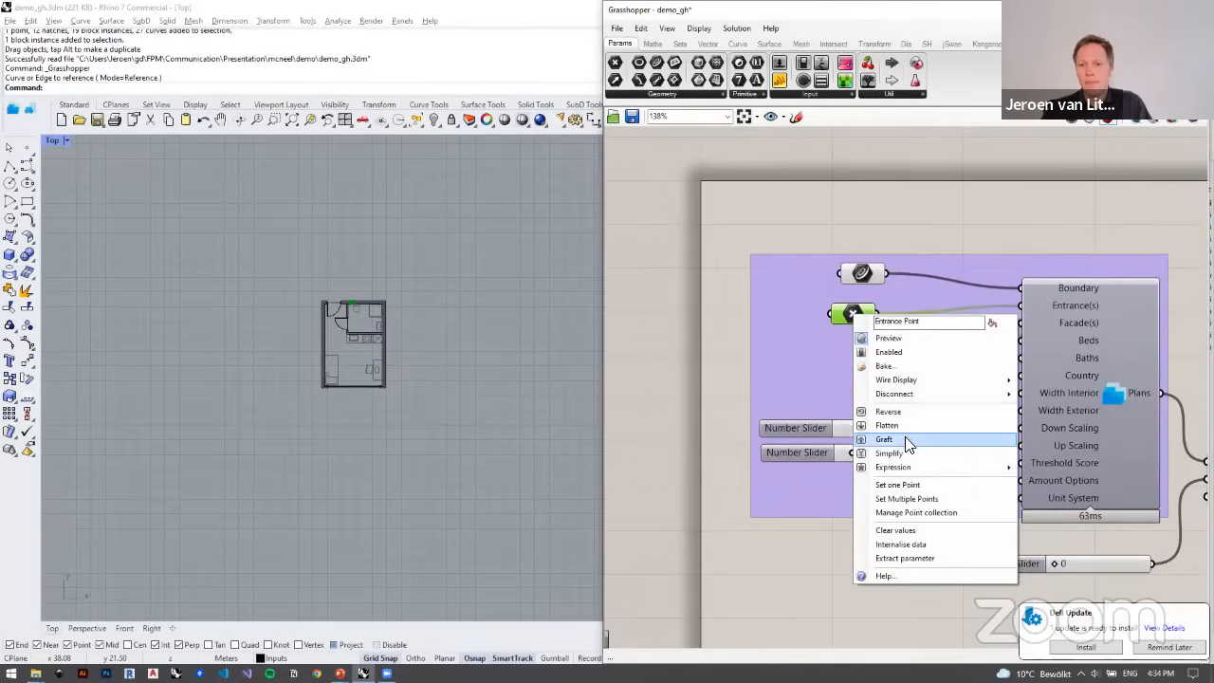
click(902, 484)
click(354, 303)
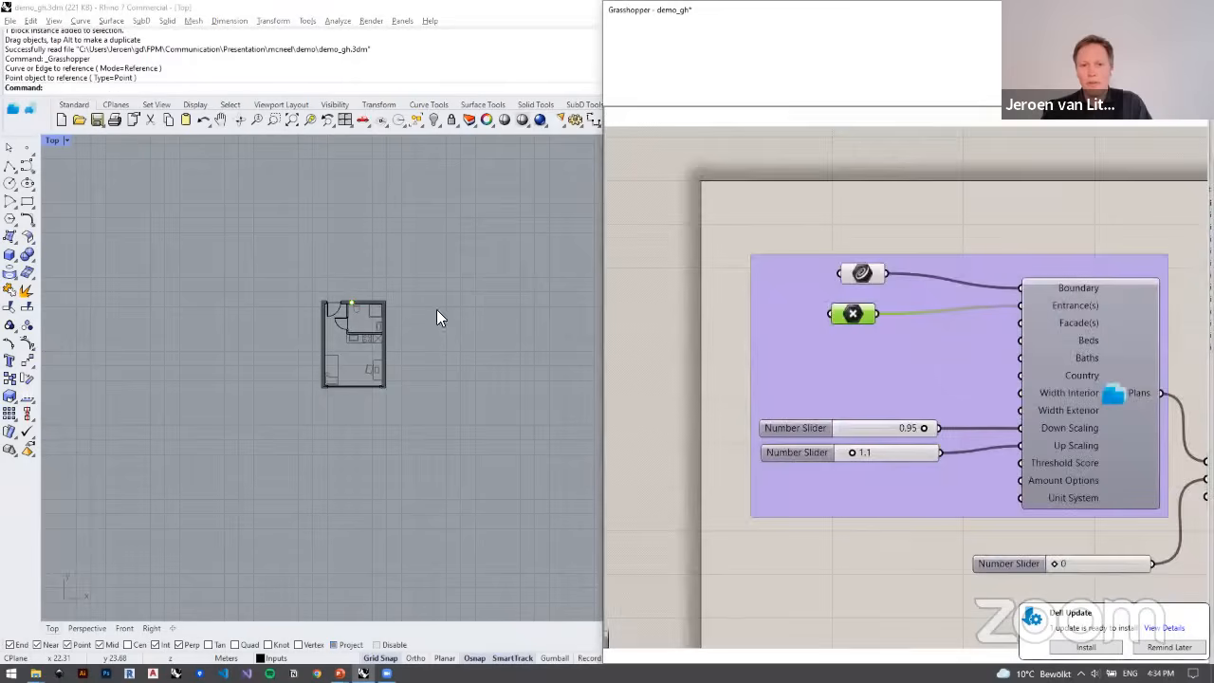
Step: Highlight the boundary curve parameter and examine its outline against the fitted studio plan
scroll(848, 280, up, 2)
right_drag(858, 271, 833, 256)
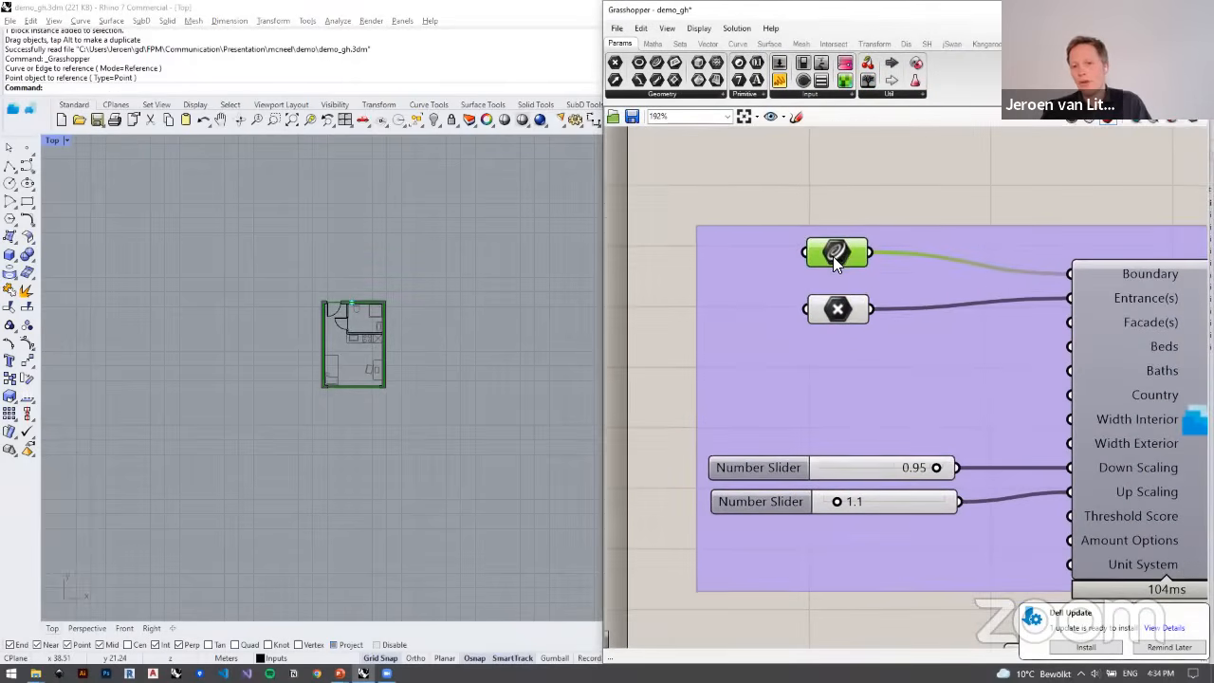
scroll(366, 319, up, 3)
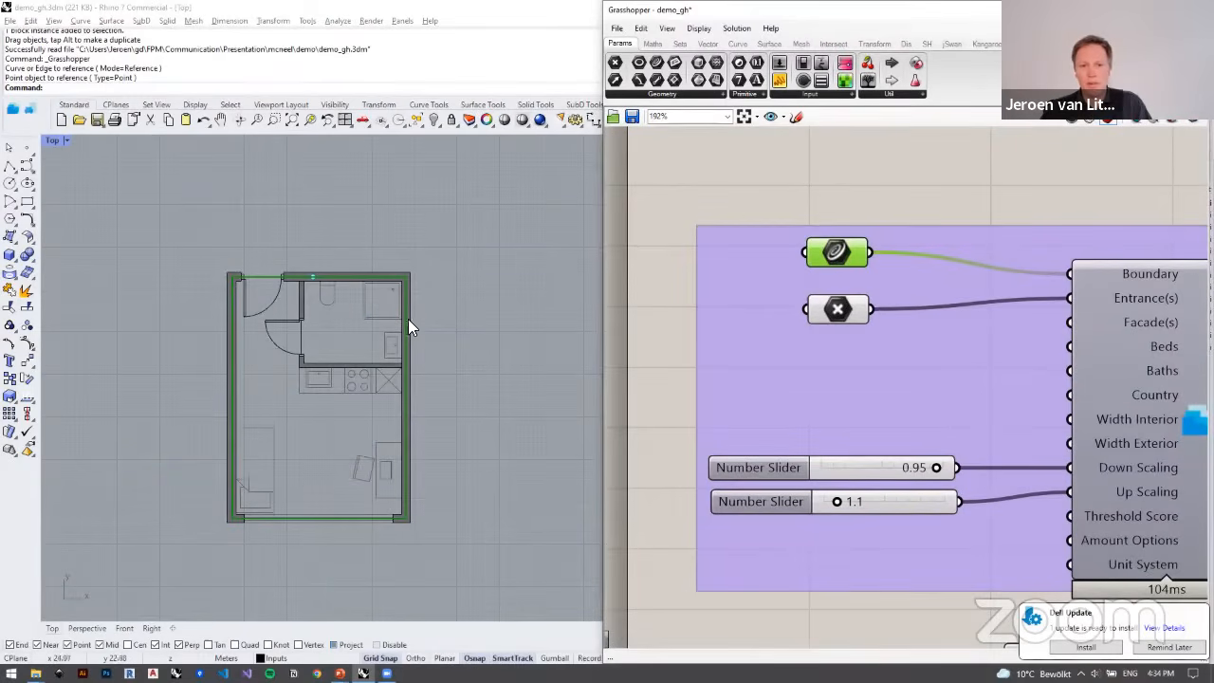
scroll(726, 275, down, 3)
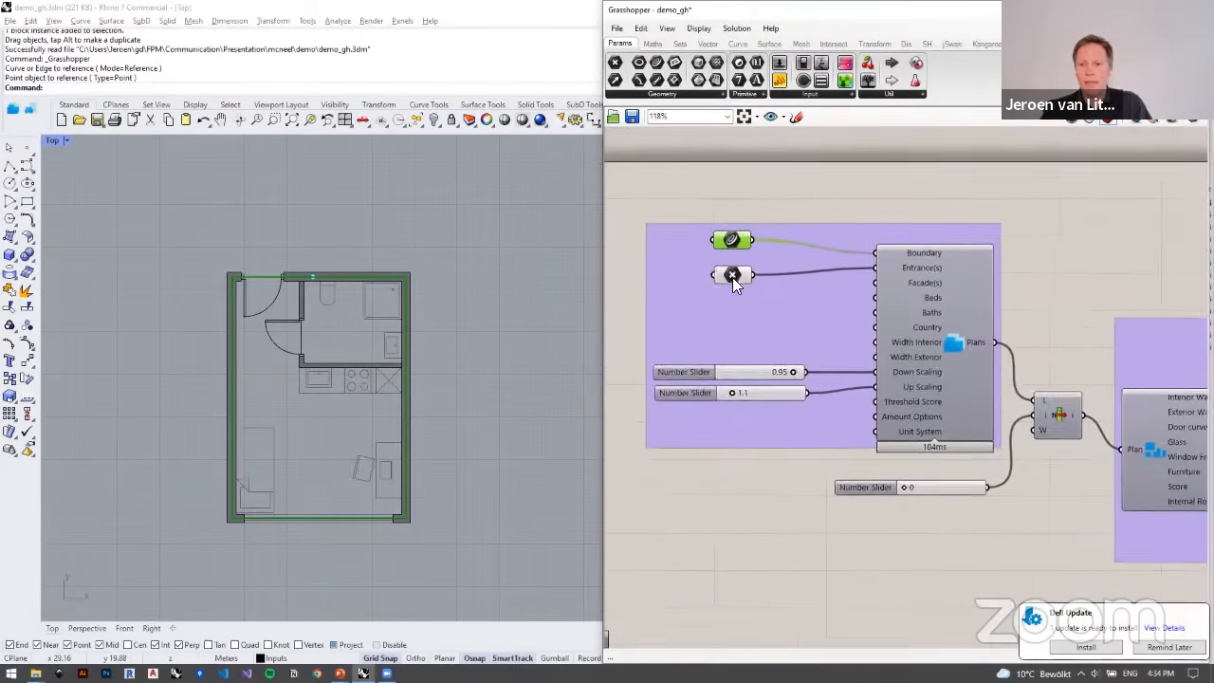
Step: Examine the available PlanFinder components and the plan-fitting component's inputs, including Down Scaling, Up Scaling and Threshold Score
right_drag(872, 306, 899, 340)
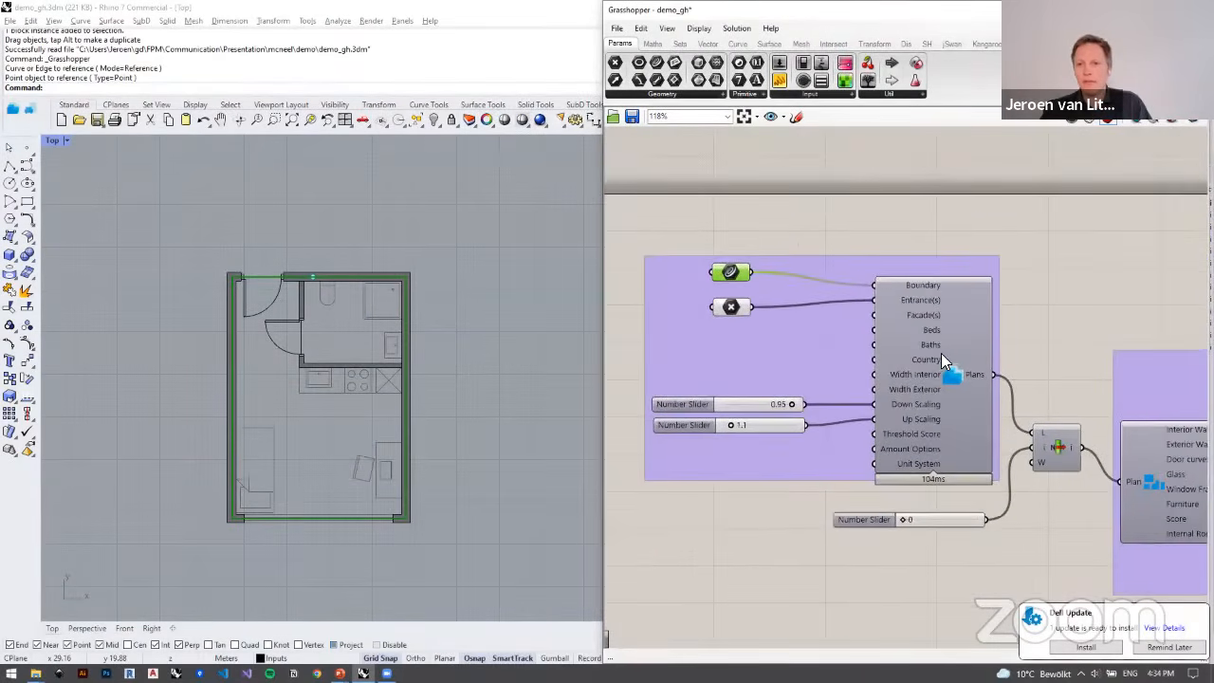
click(1062, 45)
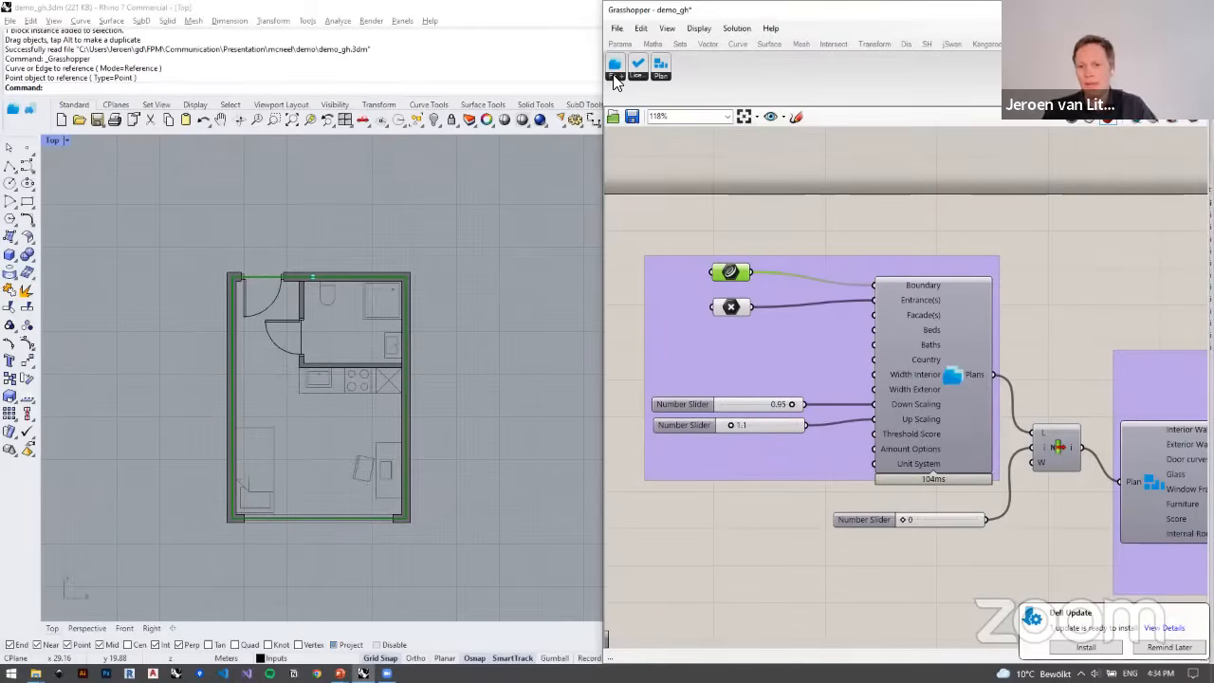
right_drag(824, 255, 830, 231)
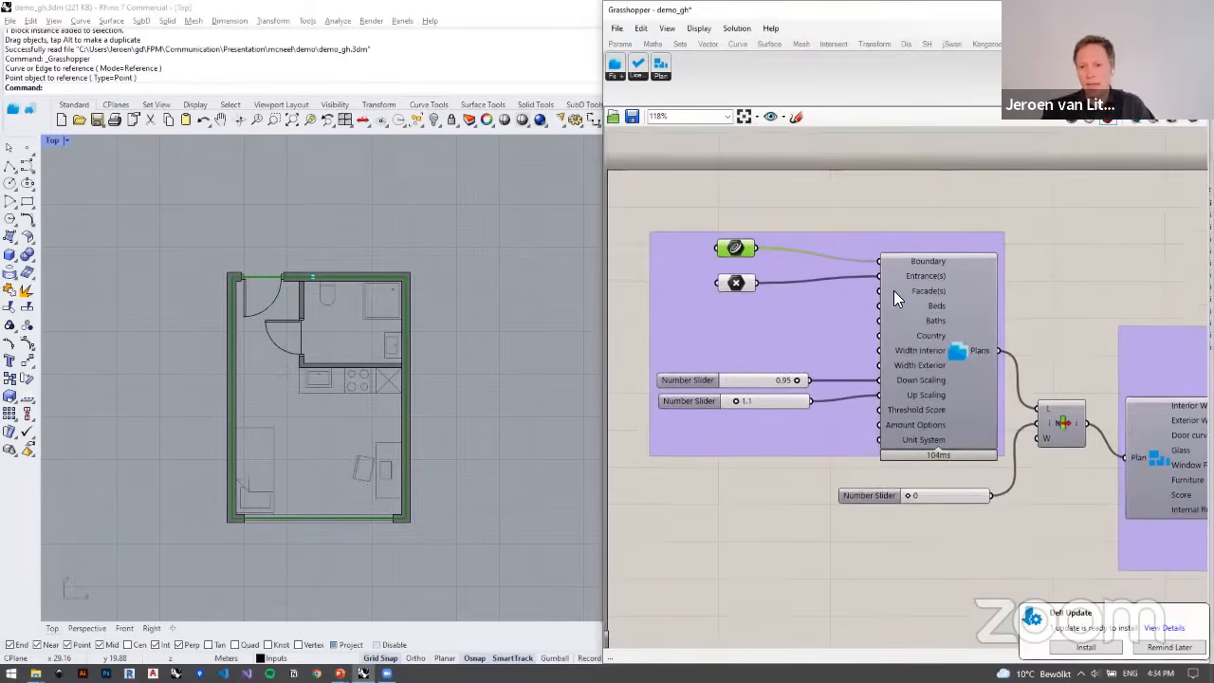
scroll(896, 292, up, 2)
click(966, 342)
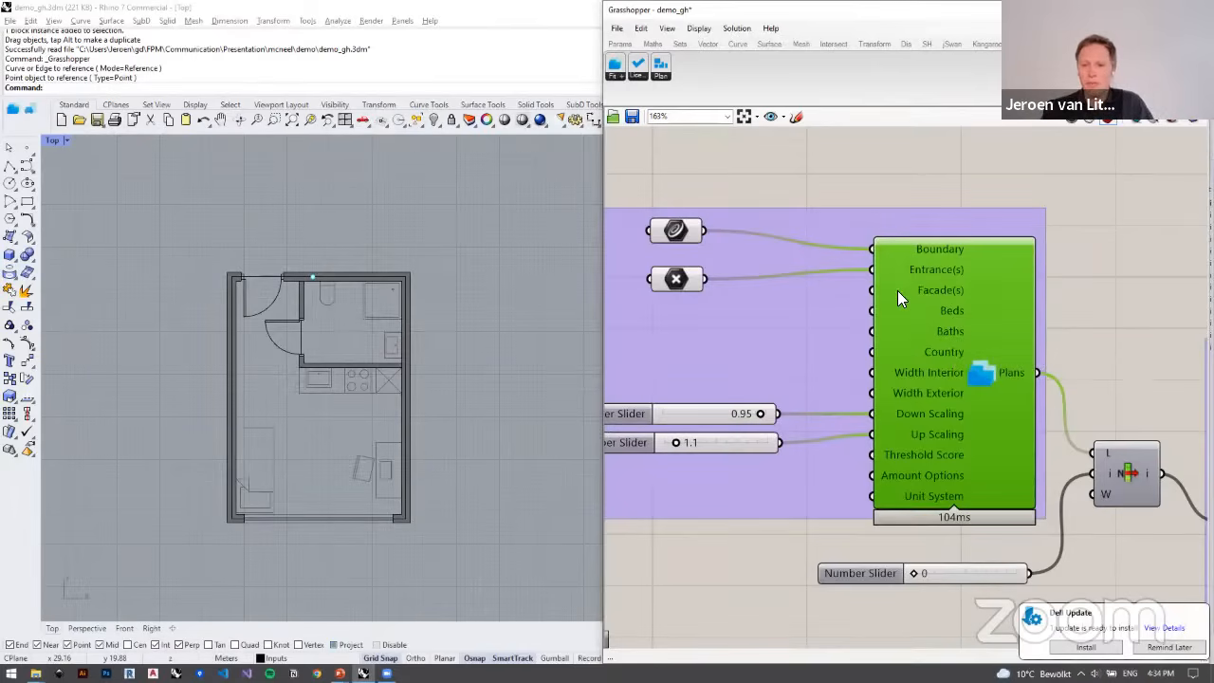
right_drag(827, 402, 883, 386)
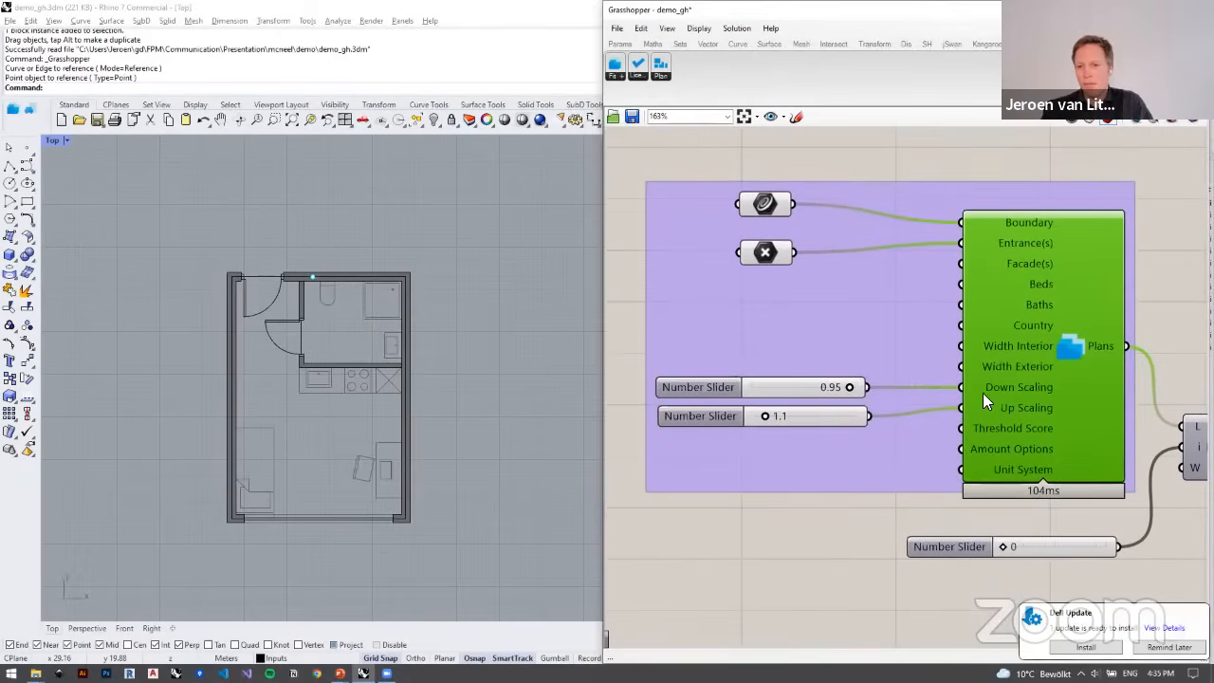
right_drag(979, 387, 966, 395)
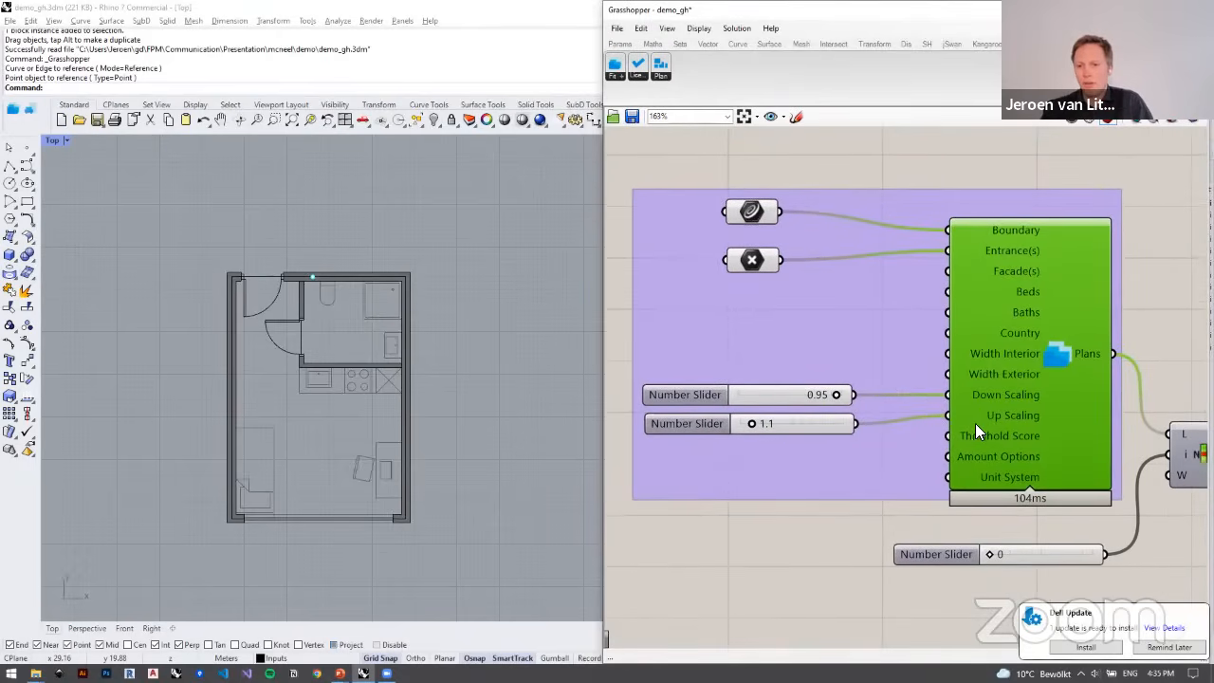
mouse_move(972, 432)
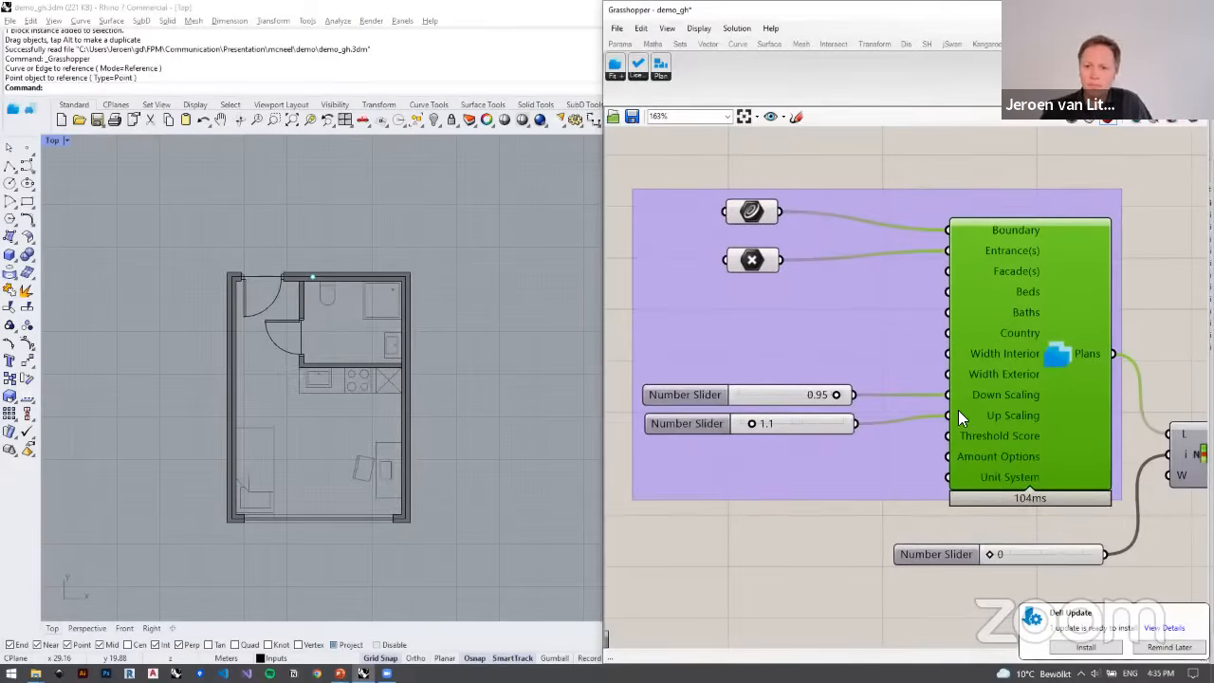
right_drag(958, 410, 864, 380)
Step: Inspect the Amount Options input, the fitted Plans output, the list item component and the outputs of the plan-deconstructing component
scroll(964, 408, down, 2)
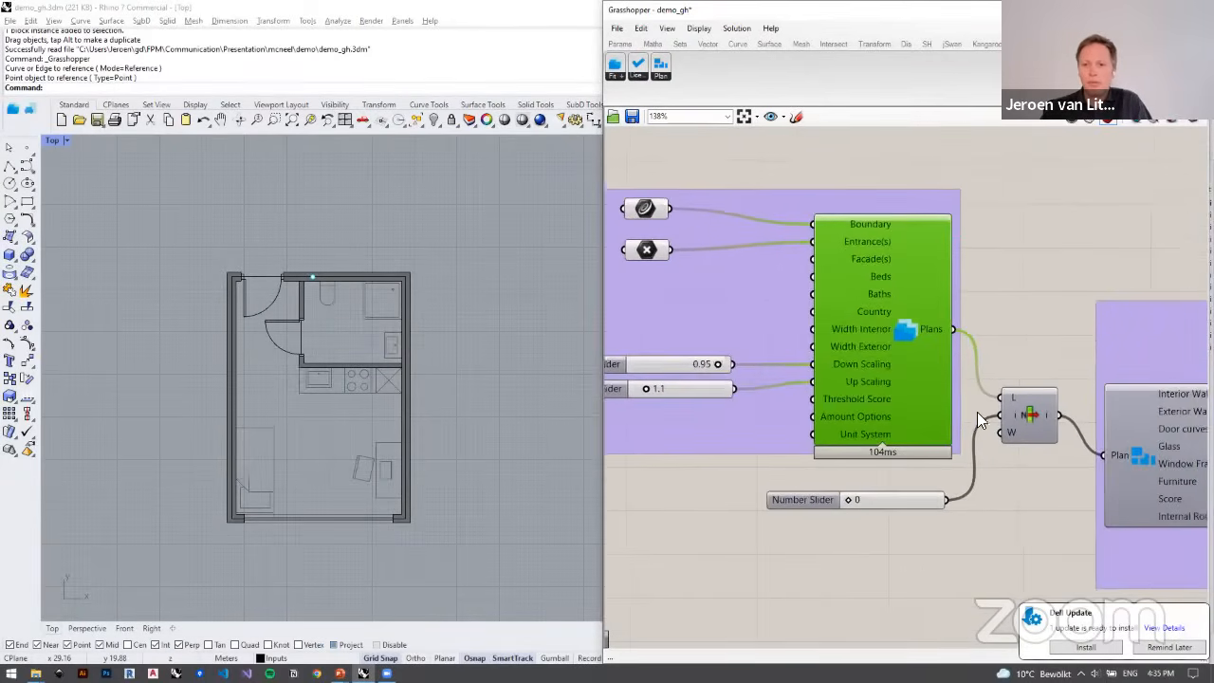
drag(966, 403, 964, 408)
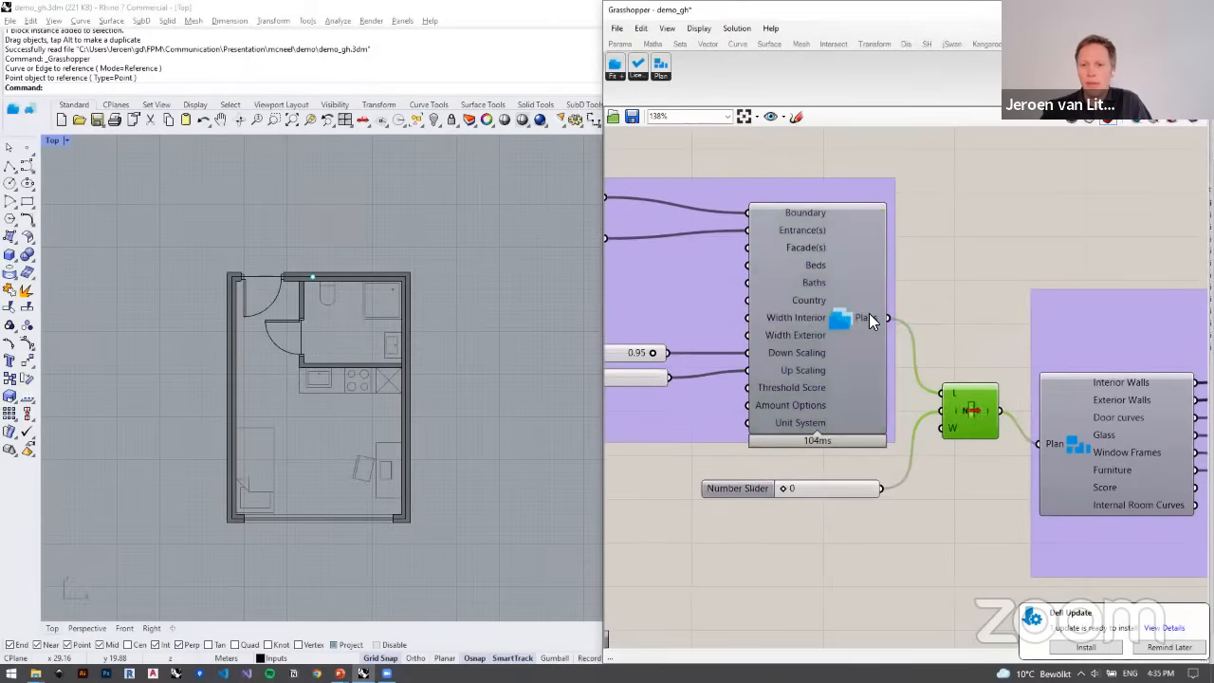
mouse_move(798, 405)
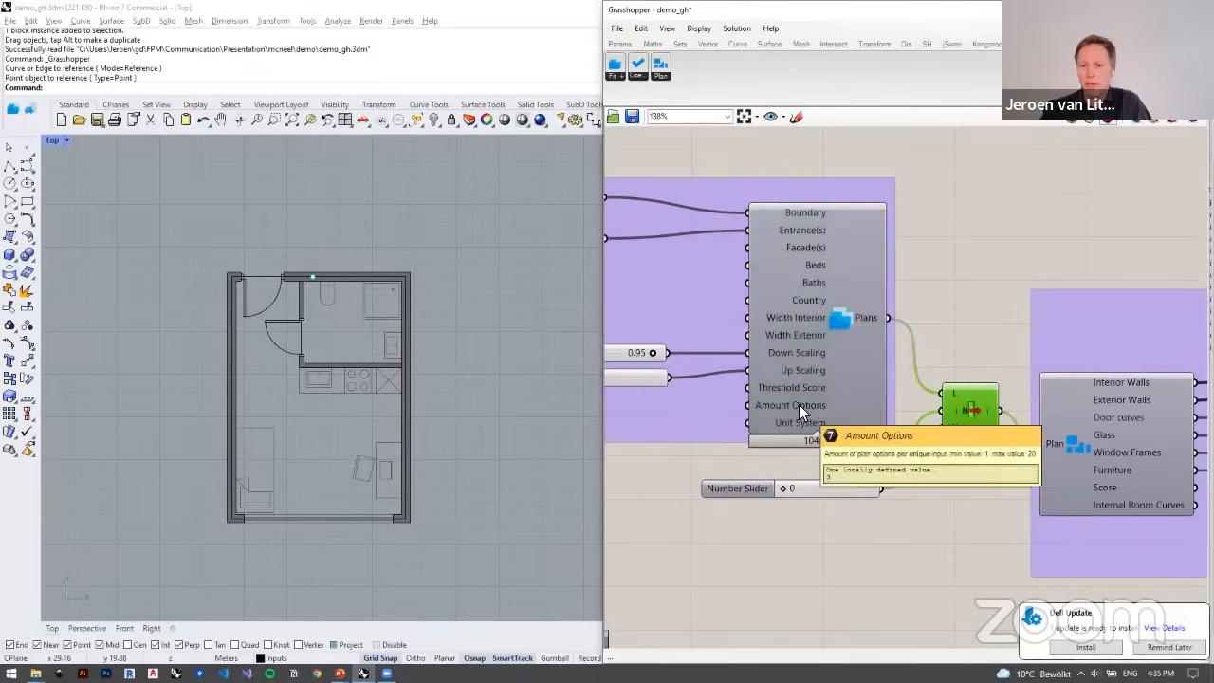
mouse_move(865, 314)
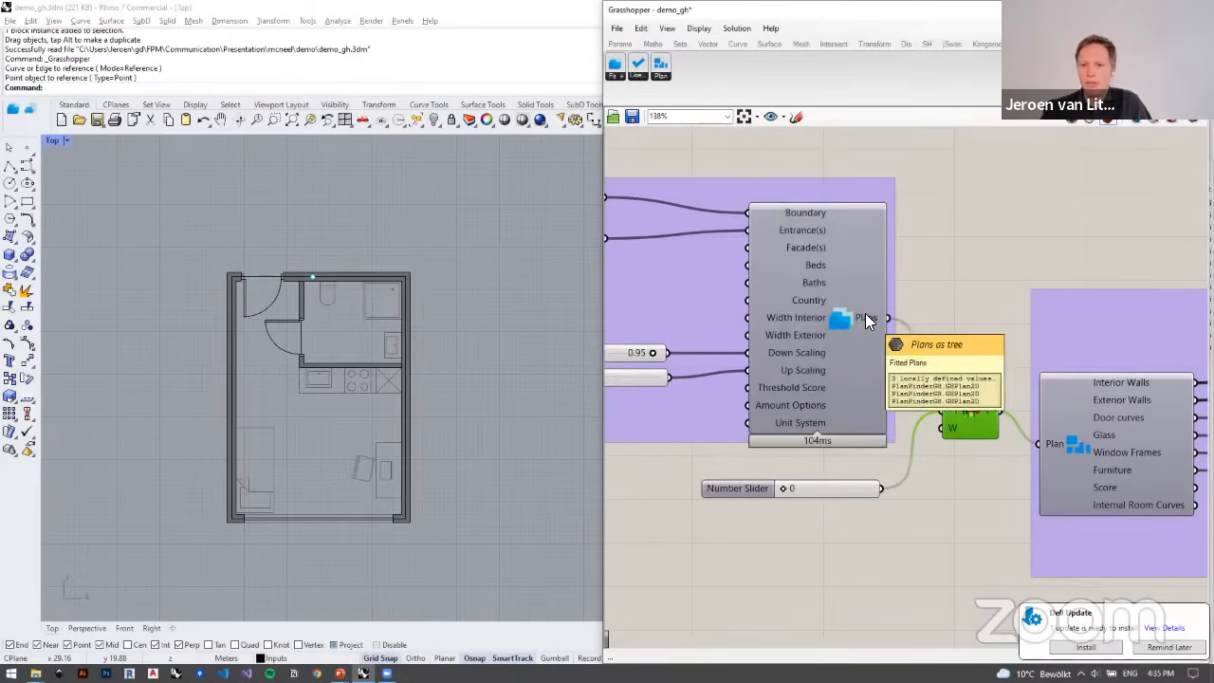
right_drag(878, 396, 795, 387)
scroll(795, 387, down, 2)
right_drag(905, 414, 791, 425)
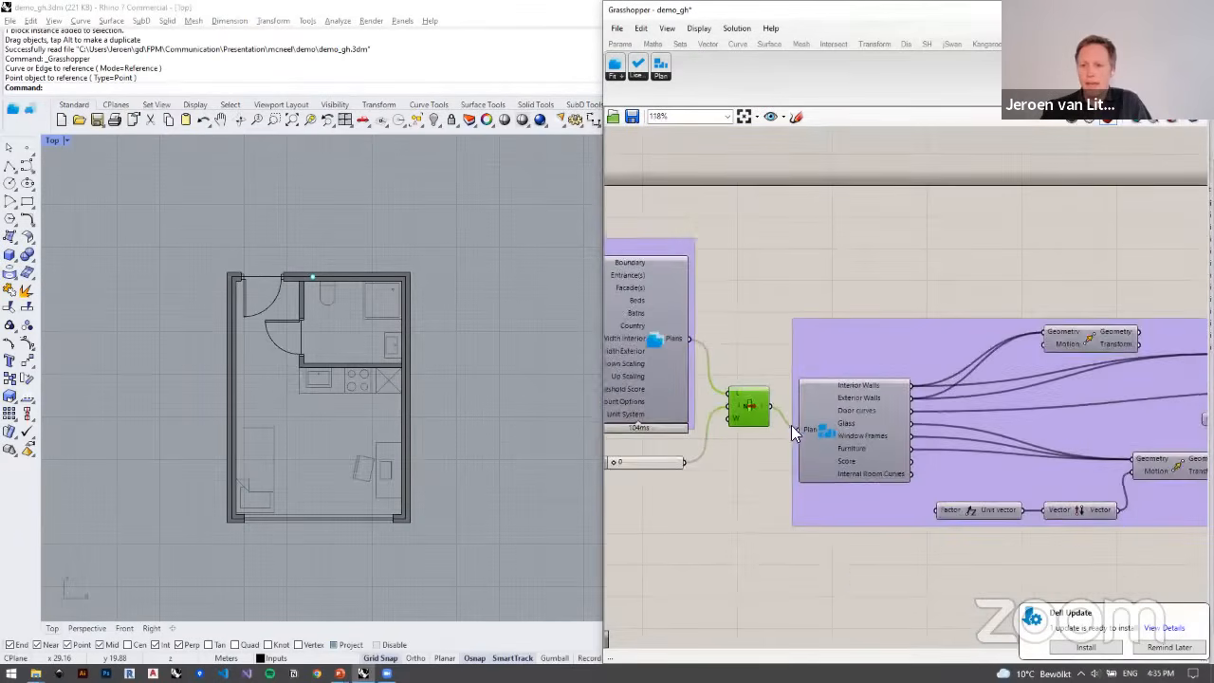
scroll(835, 365, up, 2)
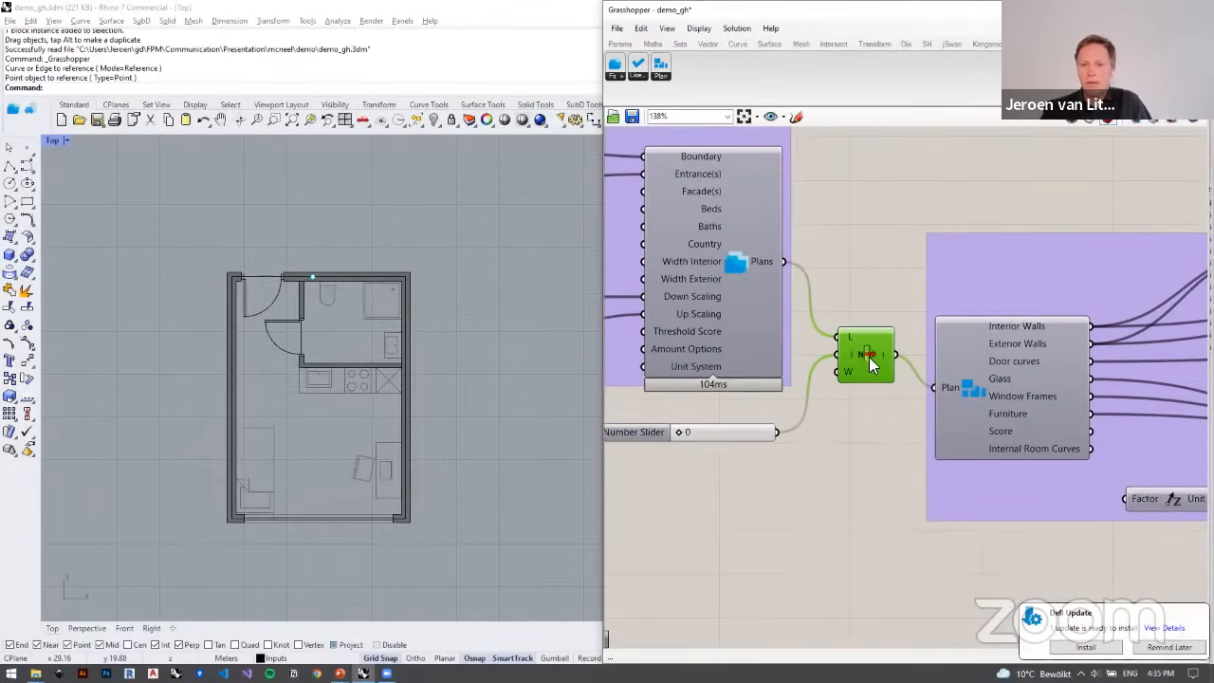
right_drag(1023, 406, 833, 427)
click(793, 412)
scroll(794, 412, down, 2)
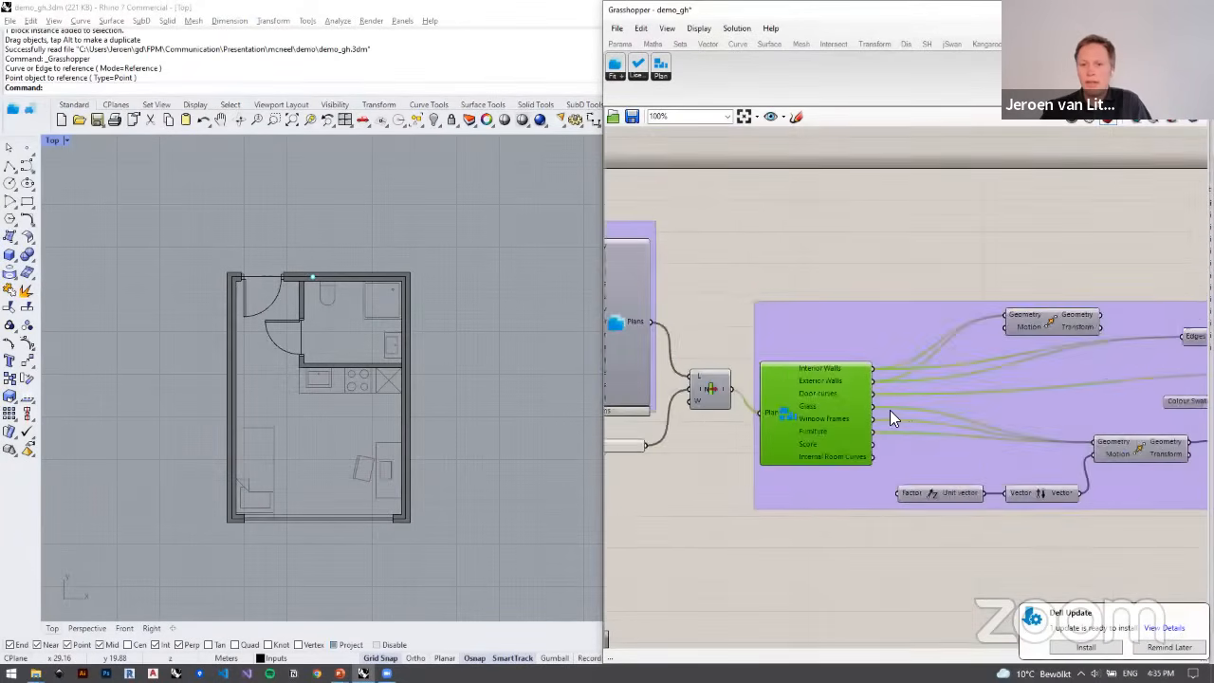
Step: Examine the downstream geometry and preview components that display the fitted plan's walls, doors, windows and furniture
right_drag(975, 412, 723, 401)
scroll(723, 400, down, 2)
drag(922, 264, 1042, 509)
click(1042, 509)
right_drag(838, 466, 998, 444)
scroll(999, 444, down, 2)
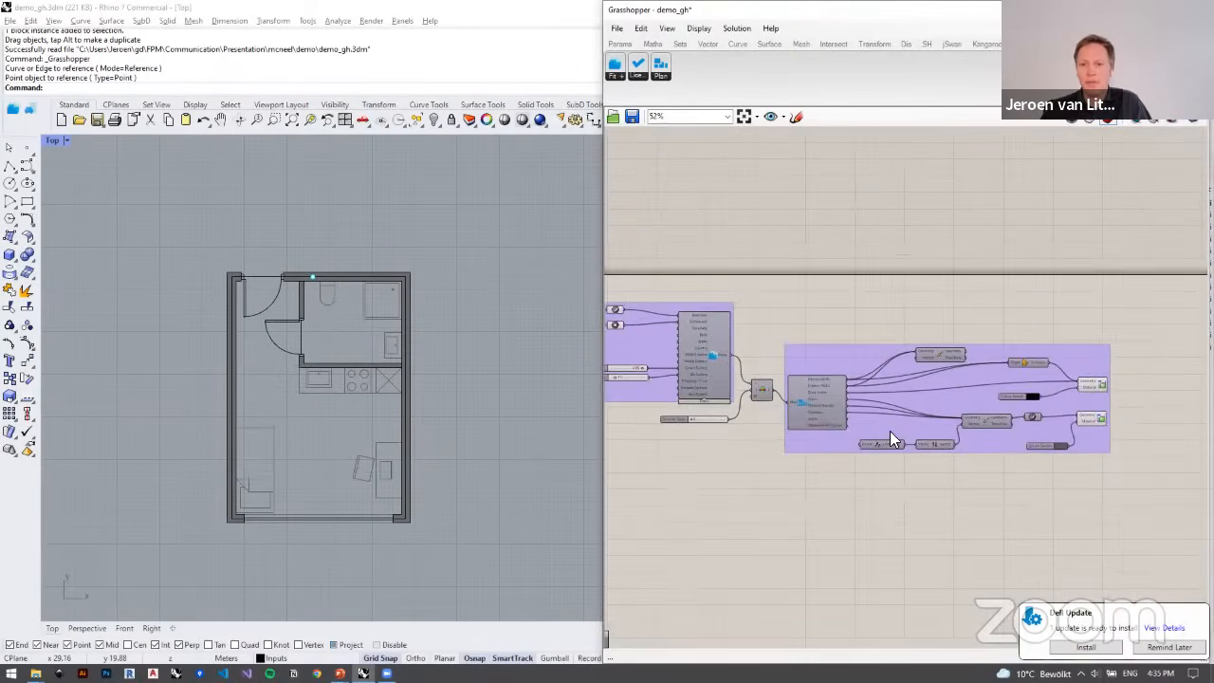
right_drag(890, 432, 1077, 419)
scroll(175, 276, down, 8)
Step: Turn on the boundary curve's control points and widen the outline by moving its right corners and the entrance point outward
right_drag(362, 410, 434, 432)
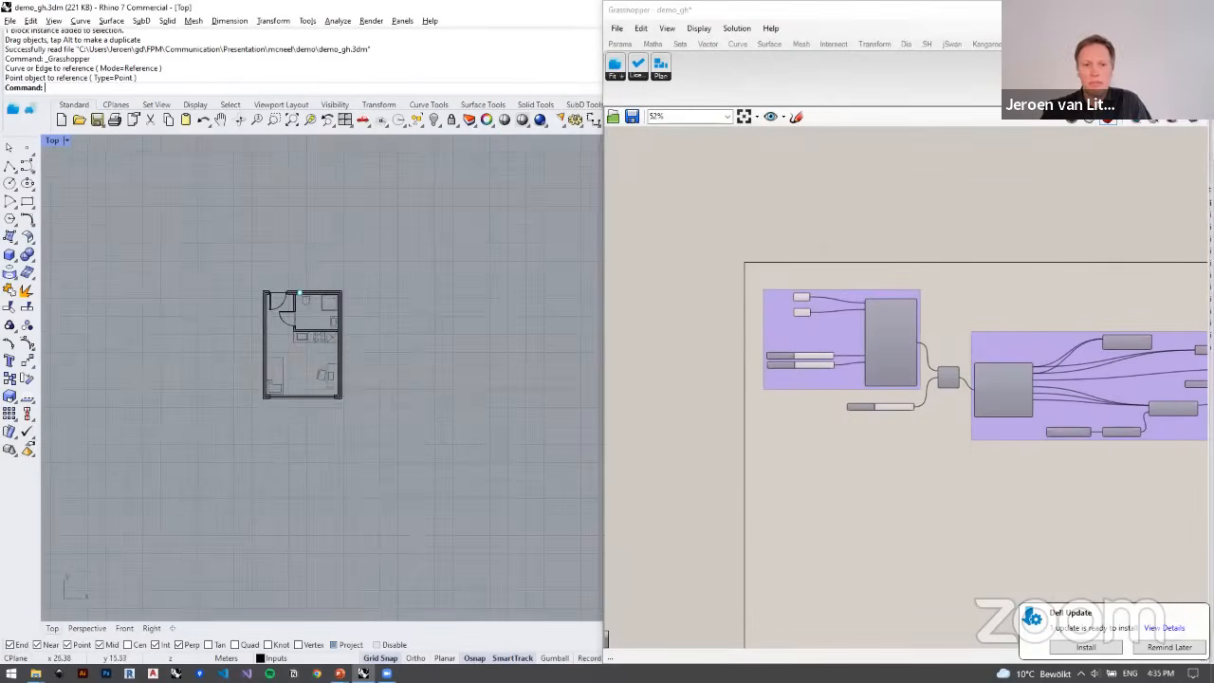
key(ctrl+a)
scroll(296, 331, up, 6)
click(28, 345)
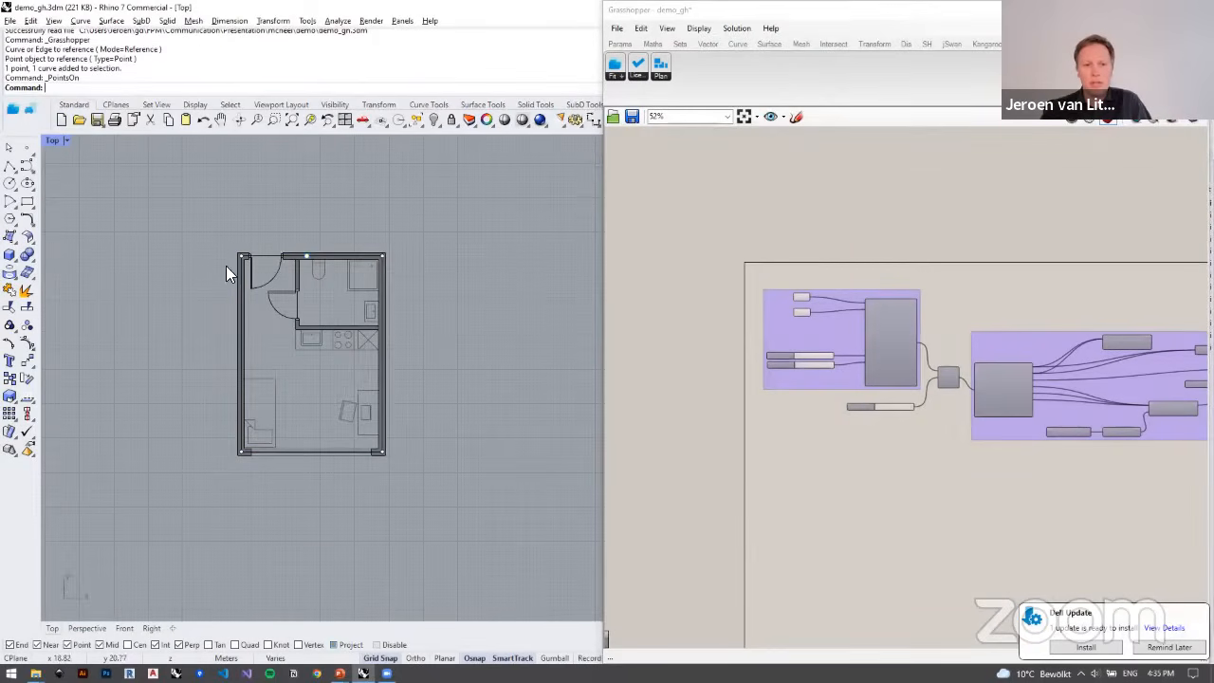
drag(281, 245, 430, 484)
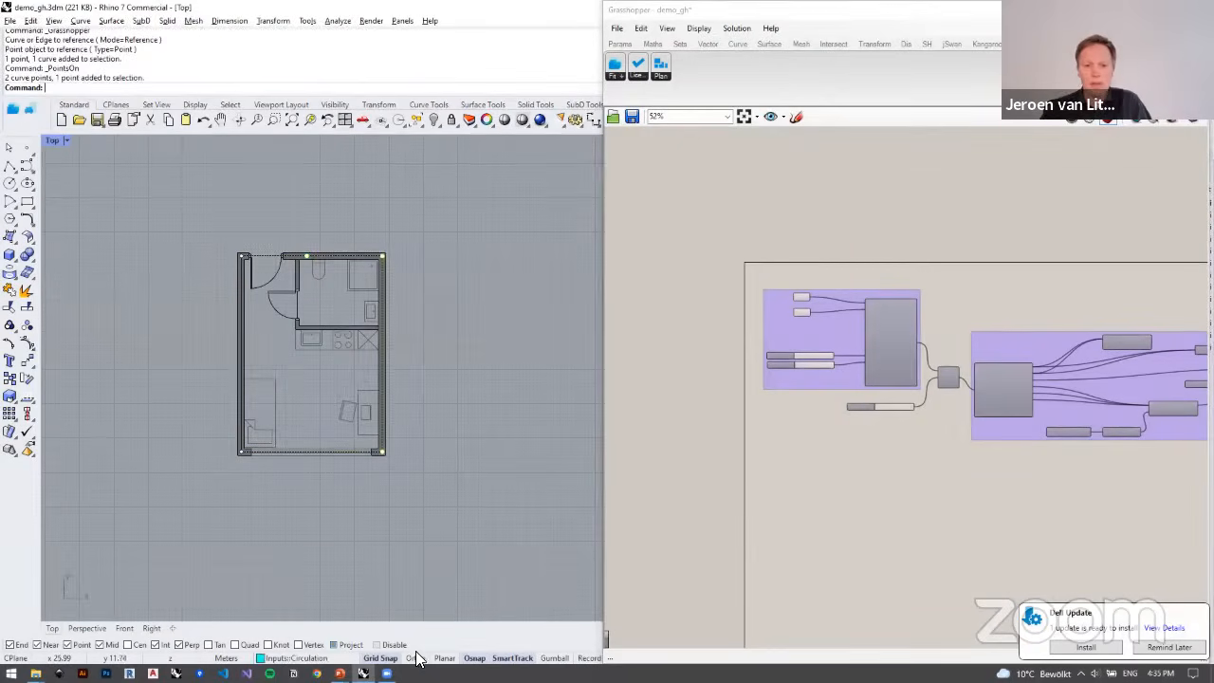
drag(382, 451, 533, 453)
Step: Enlarge the boundary further by moving its bottom edge down and its right corners outward together with the entrance point
right_drag(403, 389, 165, 433)
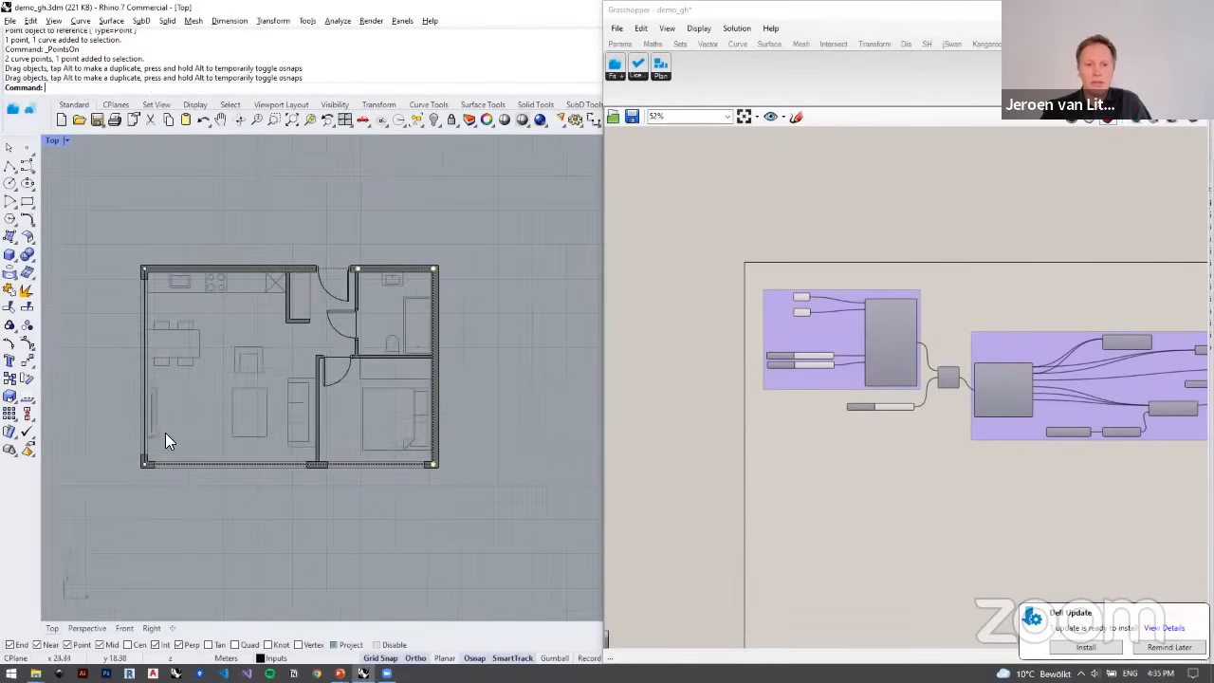
drag(491, 507, 112, 438)
drag(433, 465, 433, 513)
scroll(341, 419, down, 2)
drag(338, 245, 442, 481)
scroll(370, 427, up, 3)
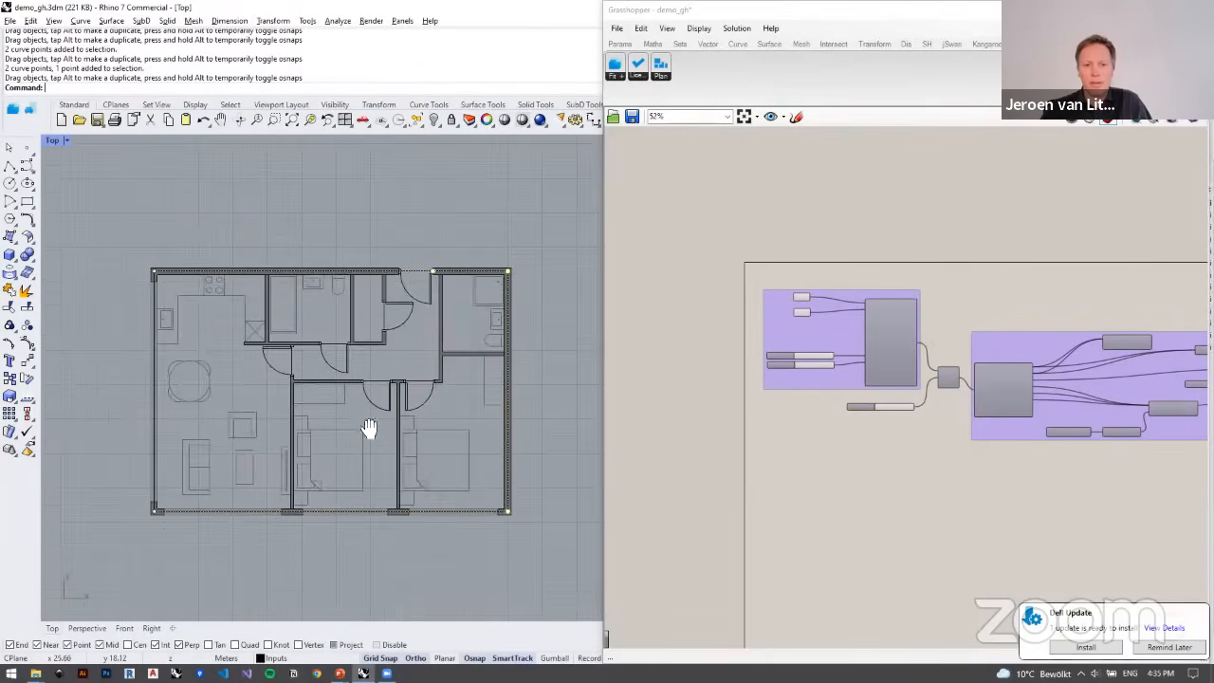
Step: Move the entrance point along the boundary's top edge towards its left corner
scroll(384, 425, down, 3)
click(454, 309)
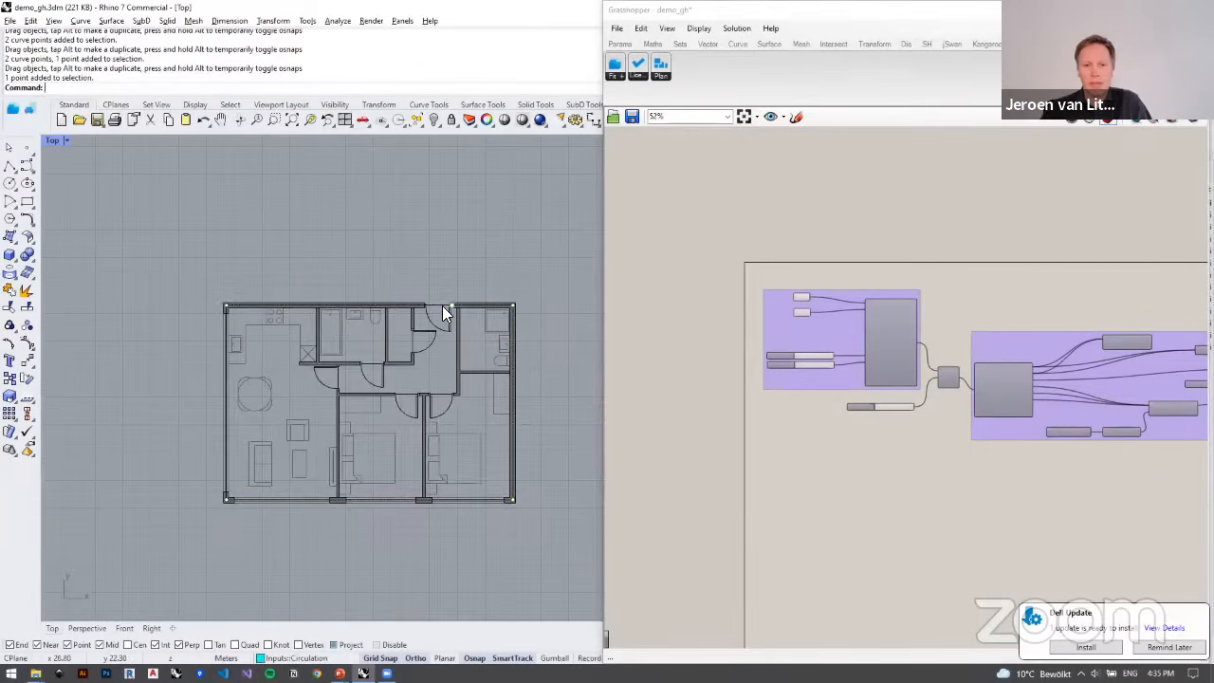
drag(442, 306, 304, 306)
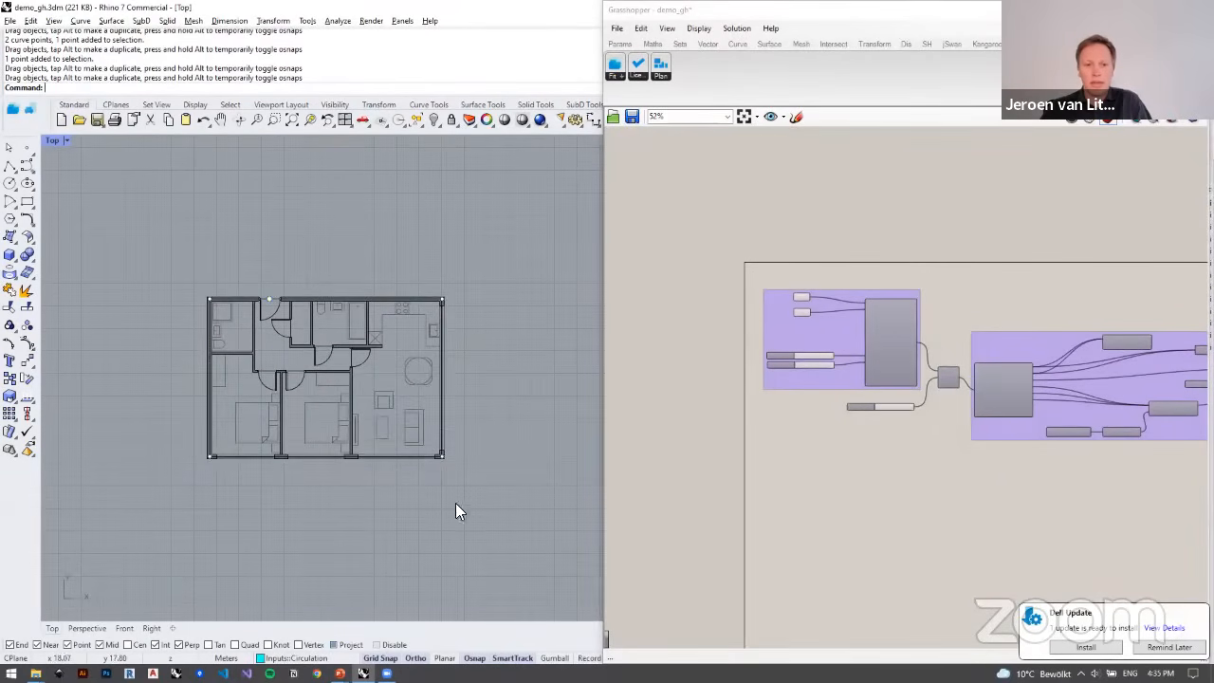
Step: Deepen the apartment boundary by moving its two bottom corner points downward
drag(486, 507, 152, 408)
drag(441, 455, 474, 484)
scroll(342, 522, up, 4)
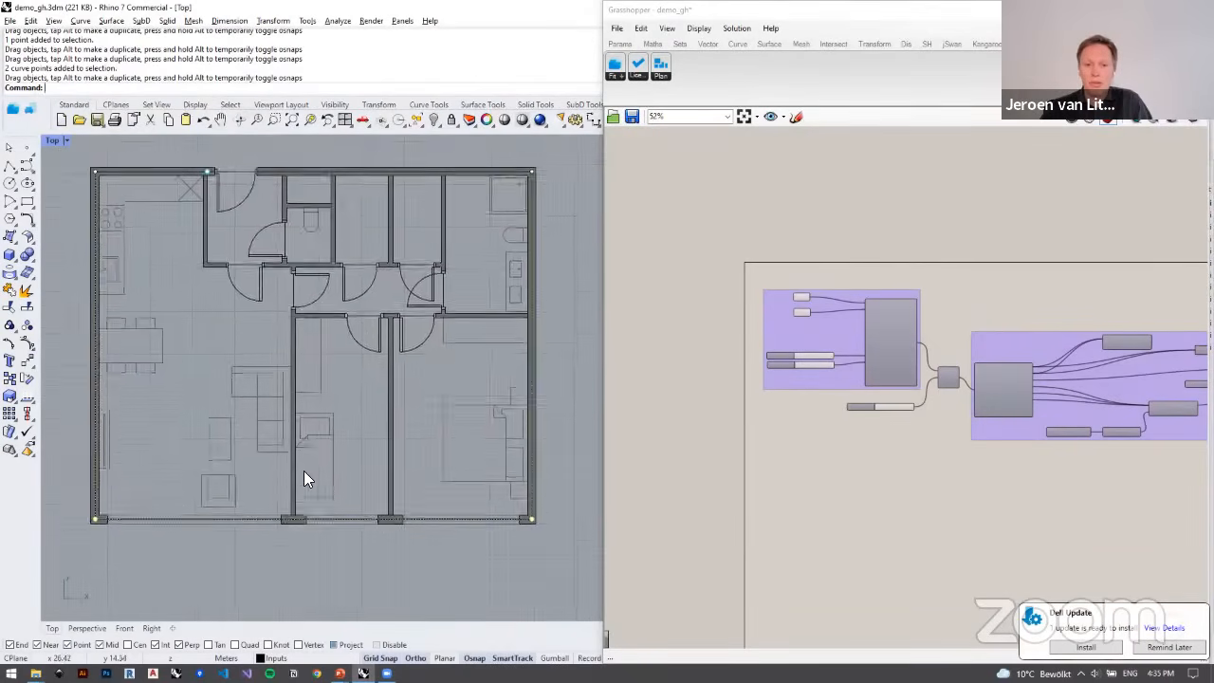
Step: Look over the row of other building outlines in the model, up to the square one with a central core
scroll(294, 470, down, 3)
scroll(284, 408, down, 5)
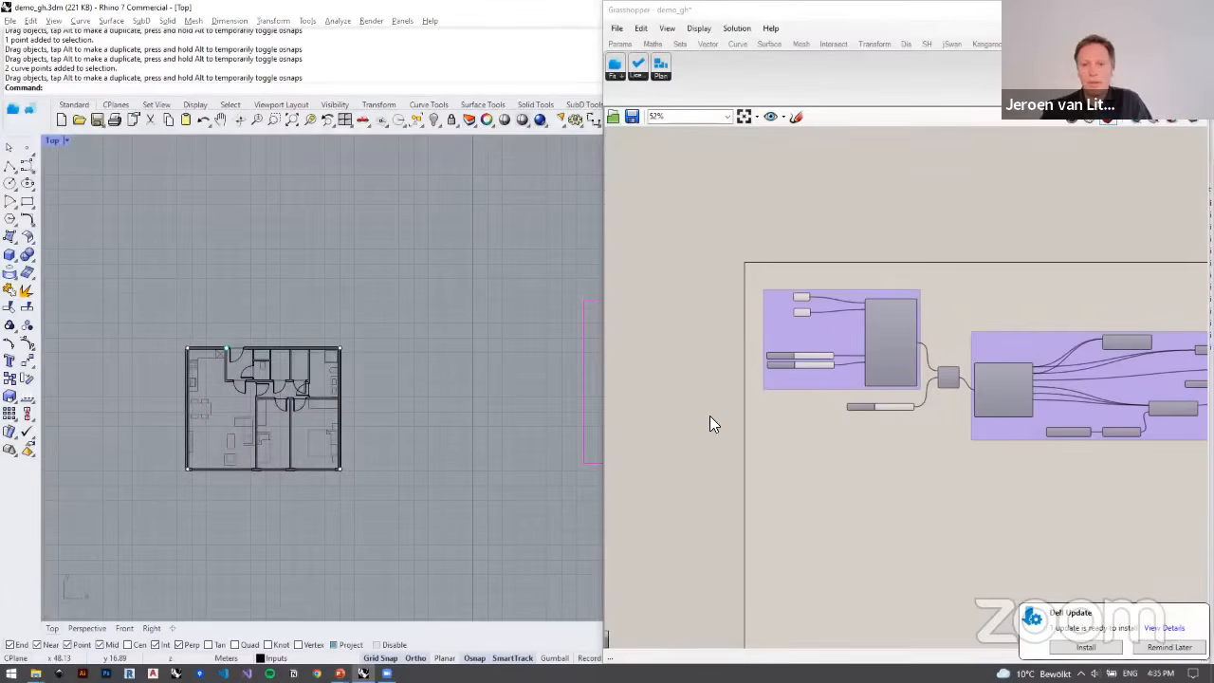
scroll(680, 351, down, 2)
scroll(390, 411, down, 6)
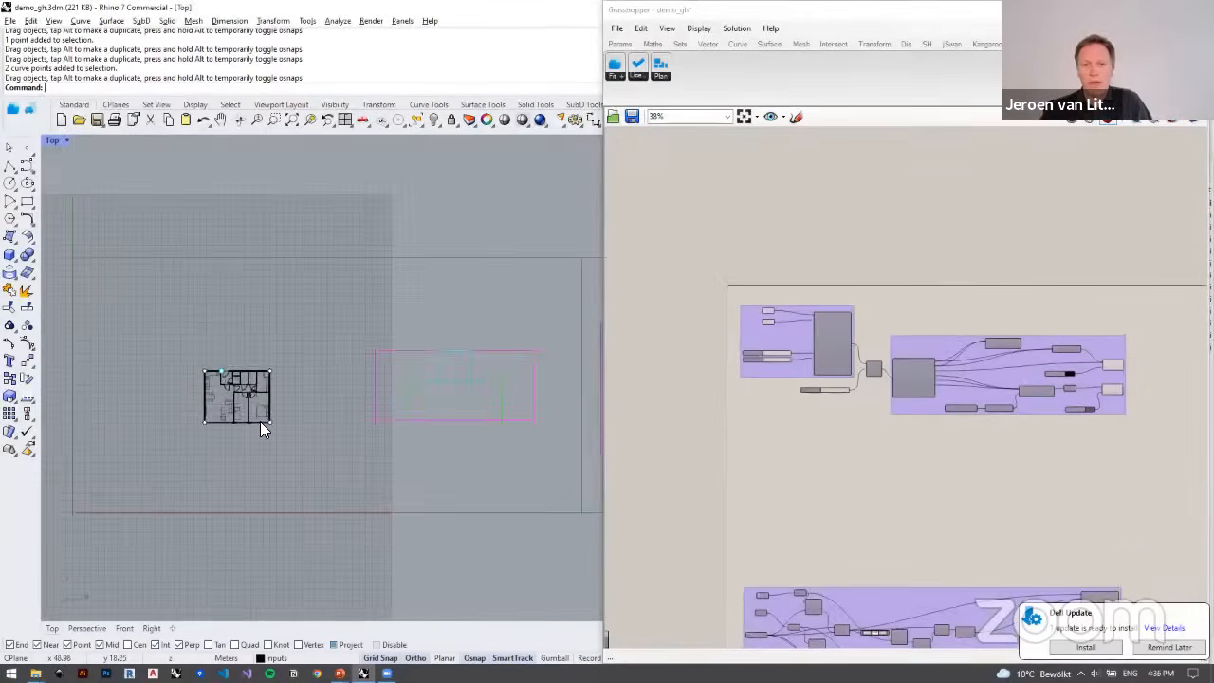
scroll(288, 418, down, 2)
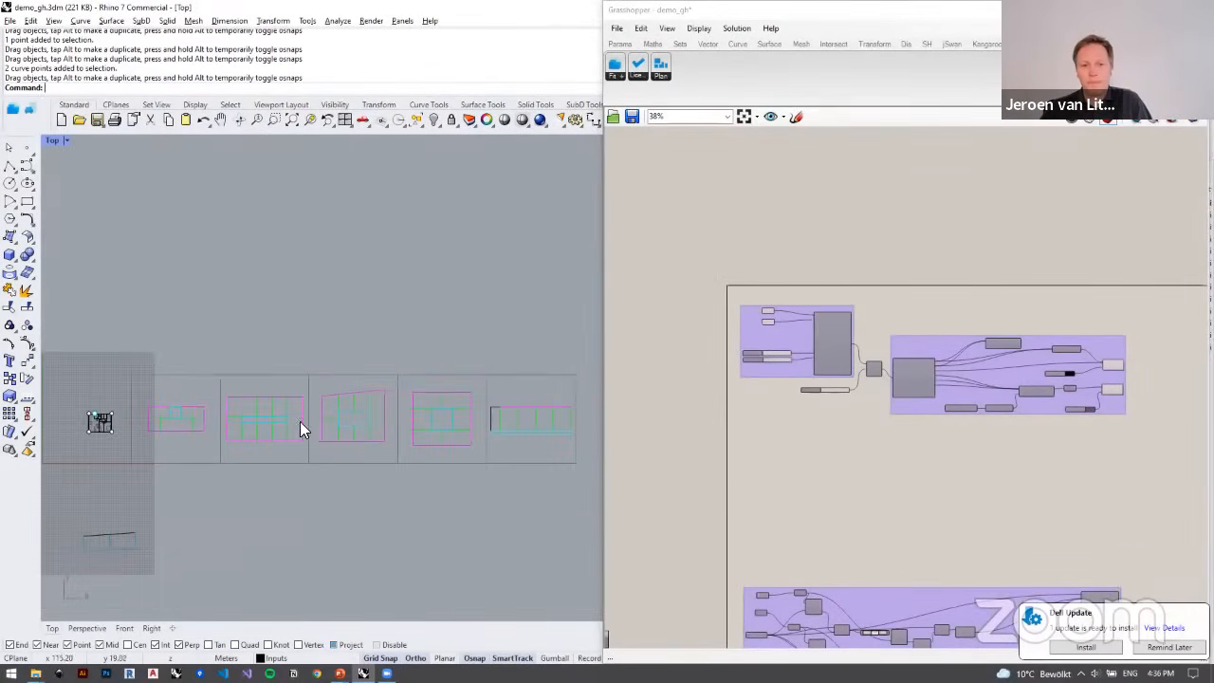
scroll(437, 431, up, 3)
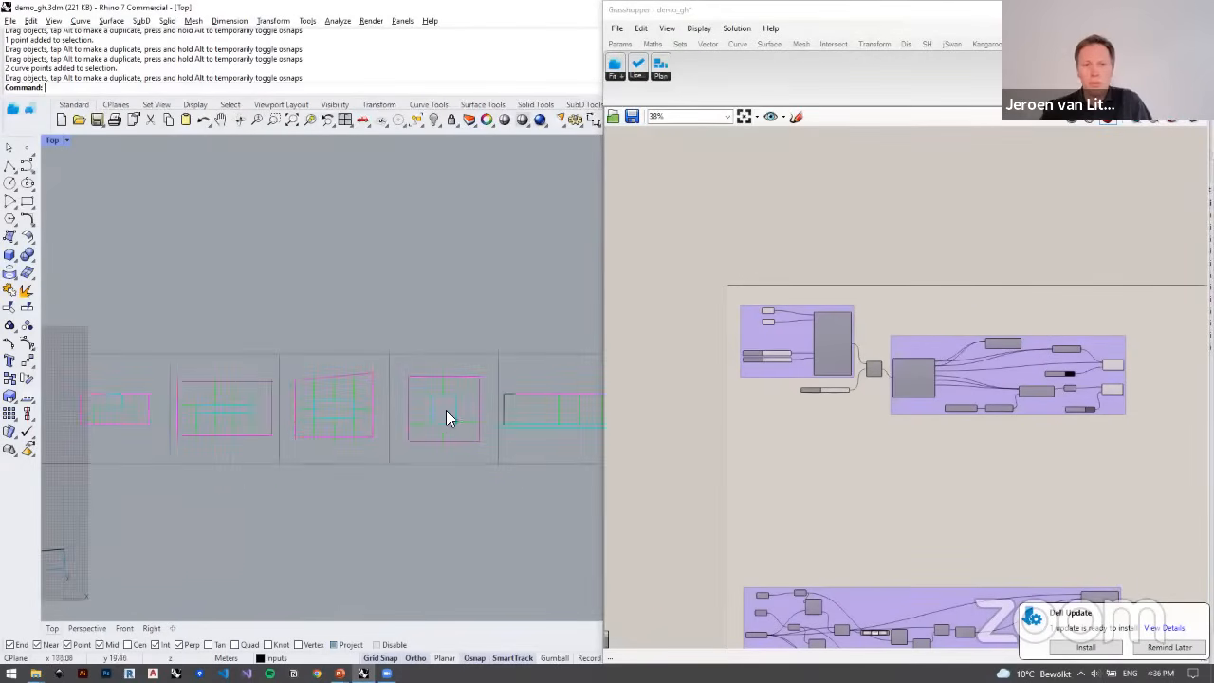
scroll(452, 421, up, 2)
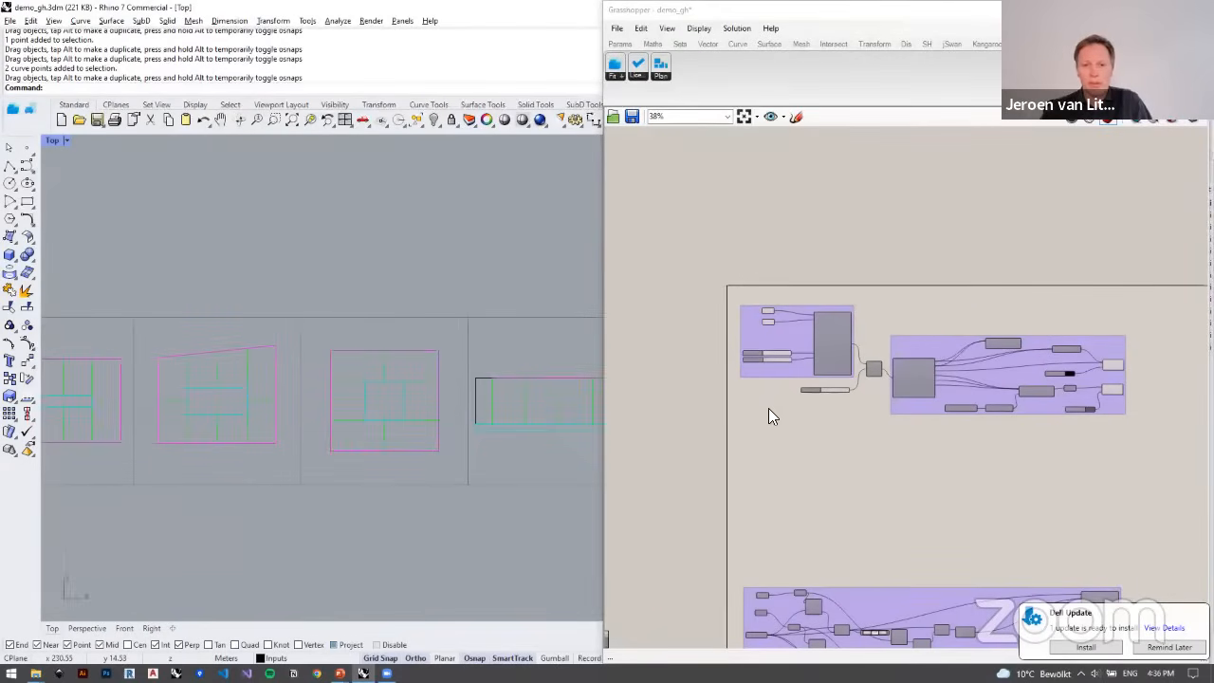
Step: Move the plan-output component group beside the lower definition and connect that definition's list item output to its Plan input
scroll(715, 289, down, 2)
scroll(918, 478, up, 3)
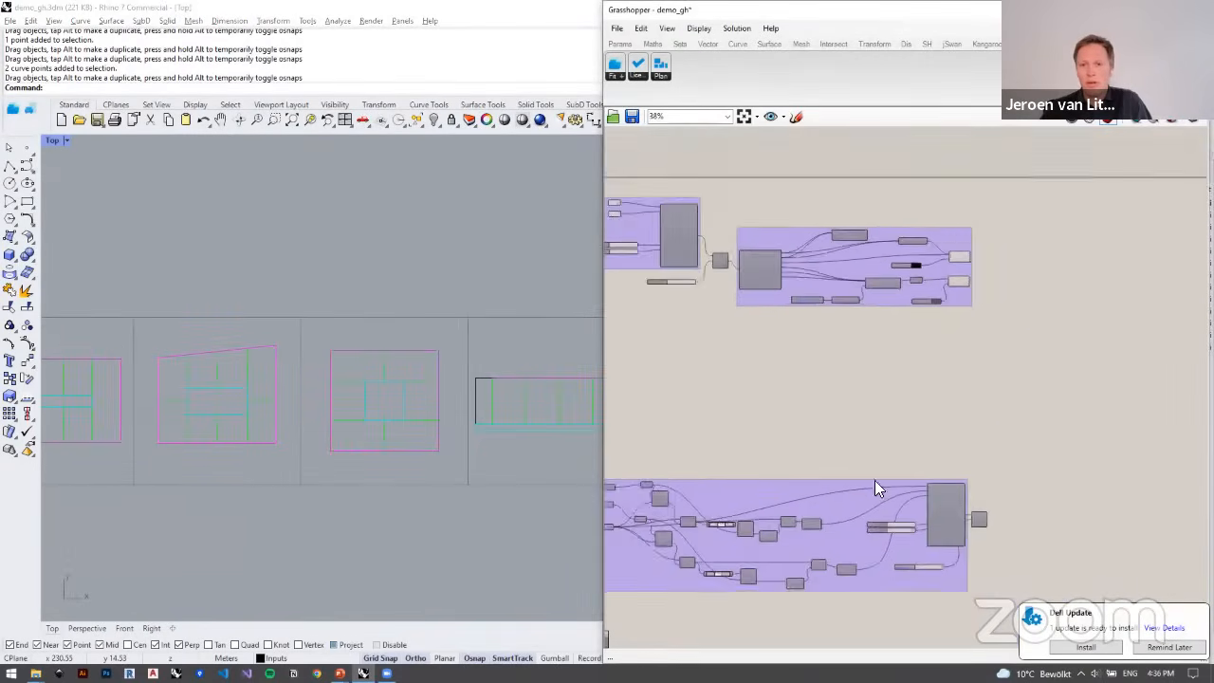
scroll(763, 279, up, 4)
scroll(781, 311, down, 6)
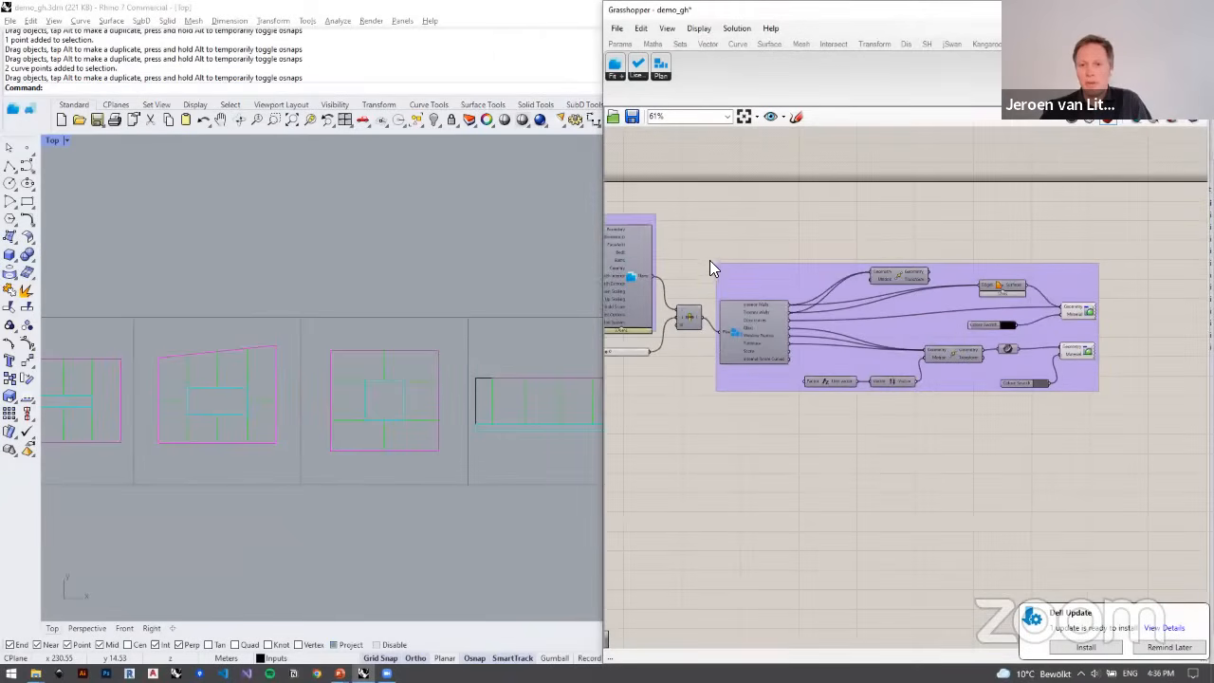
drag(1015, 403, 999, 405)
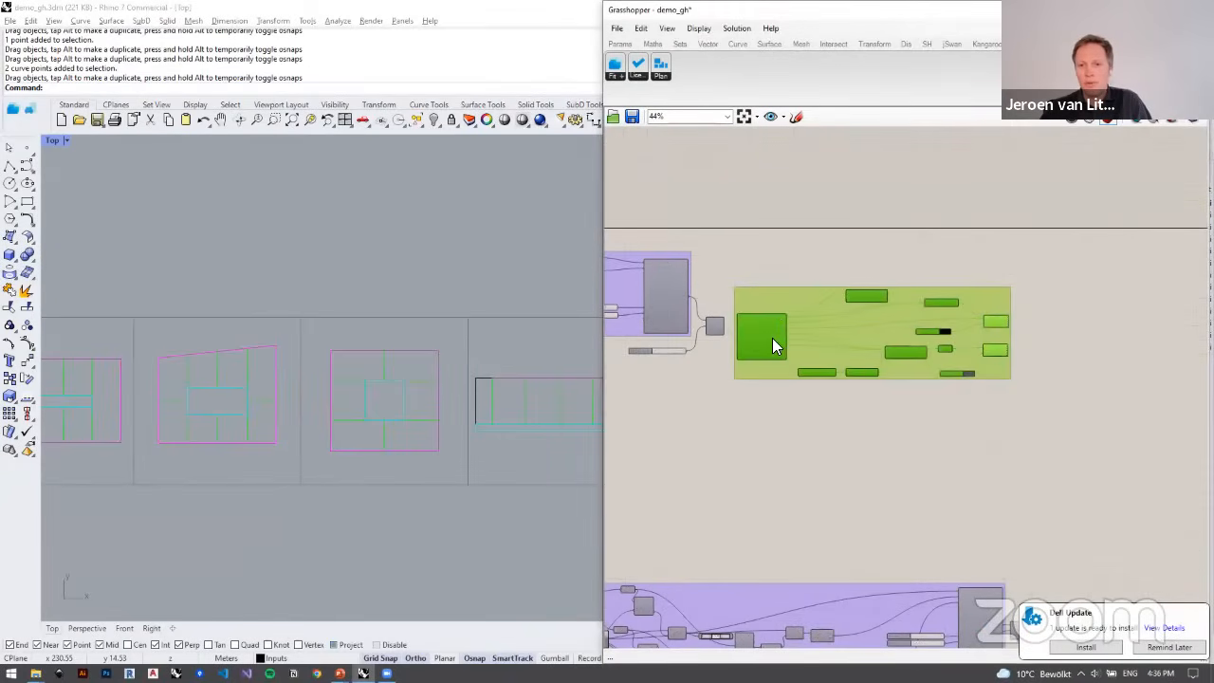
scroll(797, 304, down, 4)
scroll(986, 436, up, 6)
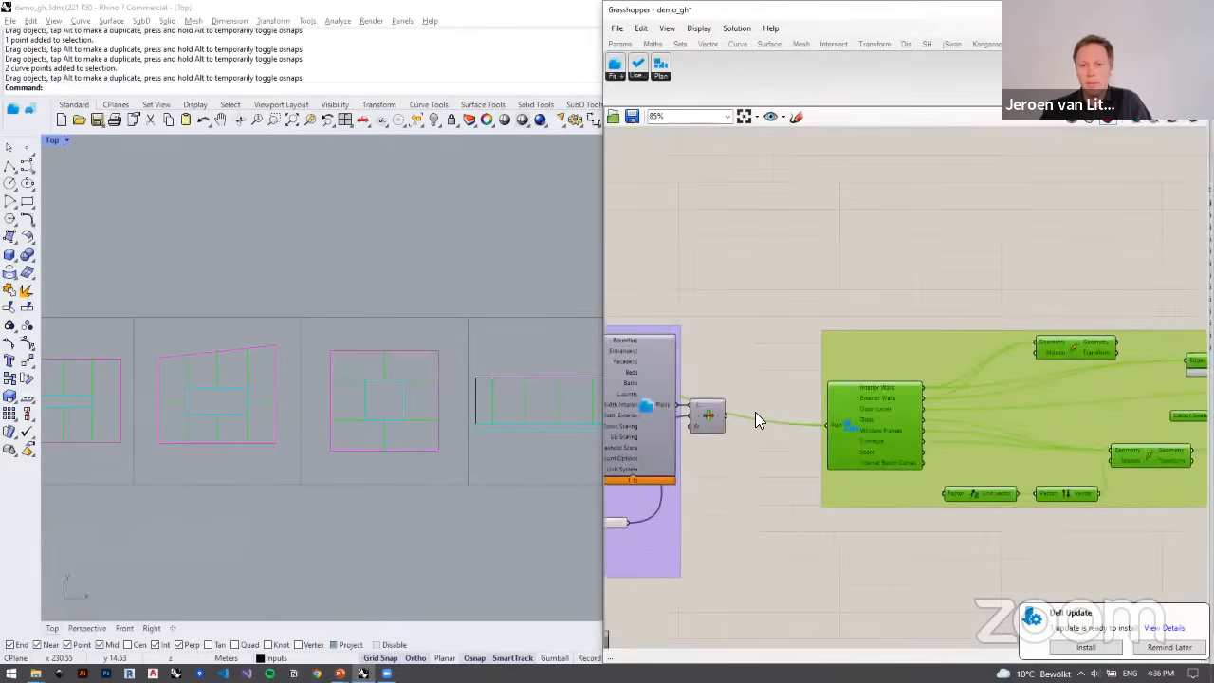
scroll(755, 412, up, 3)
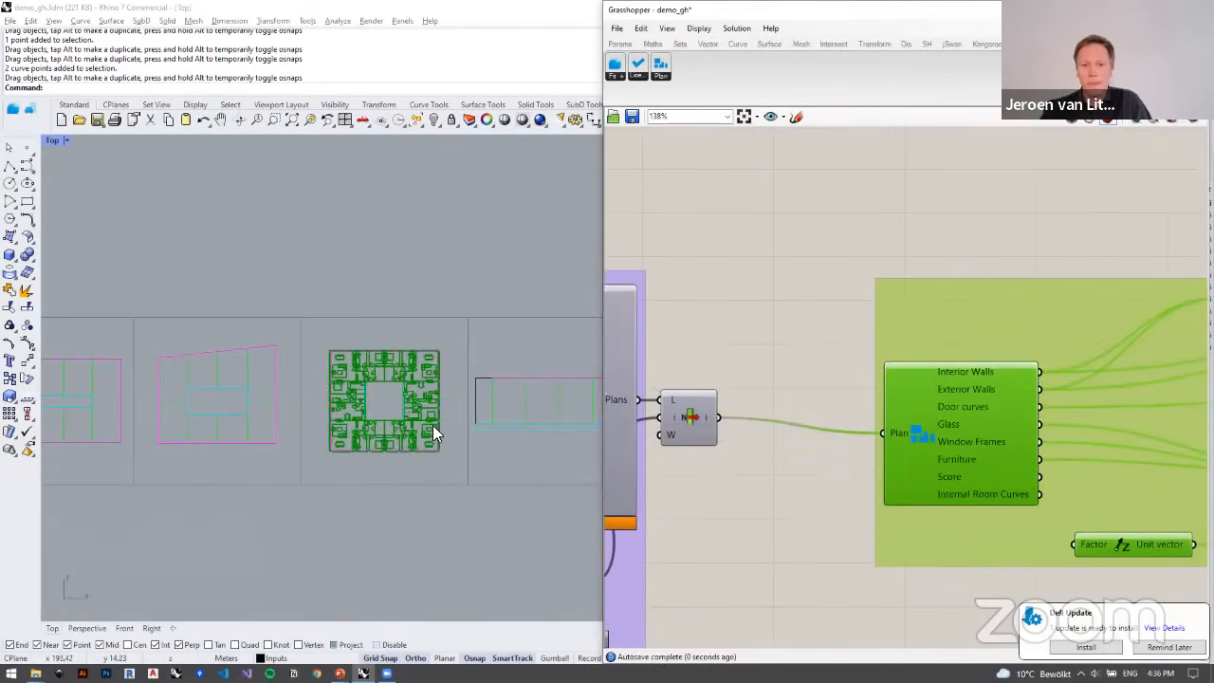
Step: Deselect the component group and examine the apartments fitted around the core of the square building
scroll(427, 433, up, 5)
click(845, 523)
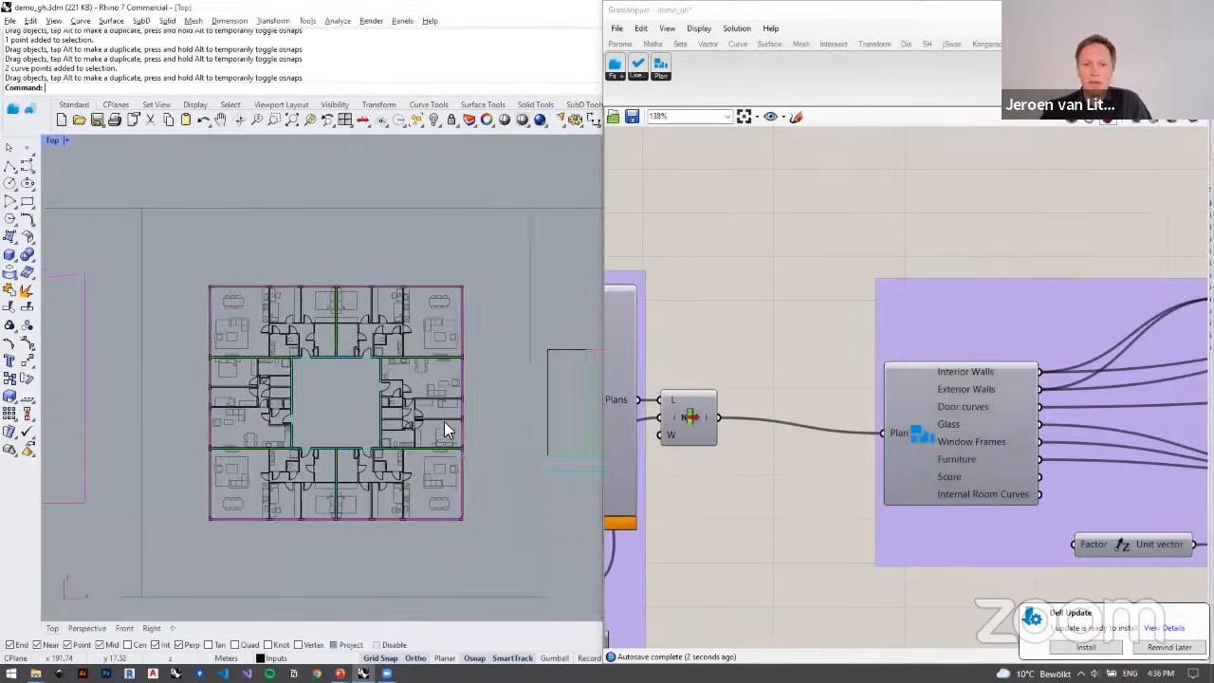
scroll(444, 429, up, 3)
scroll(408, 258, down, 1)
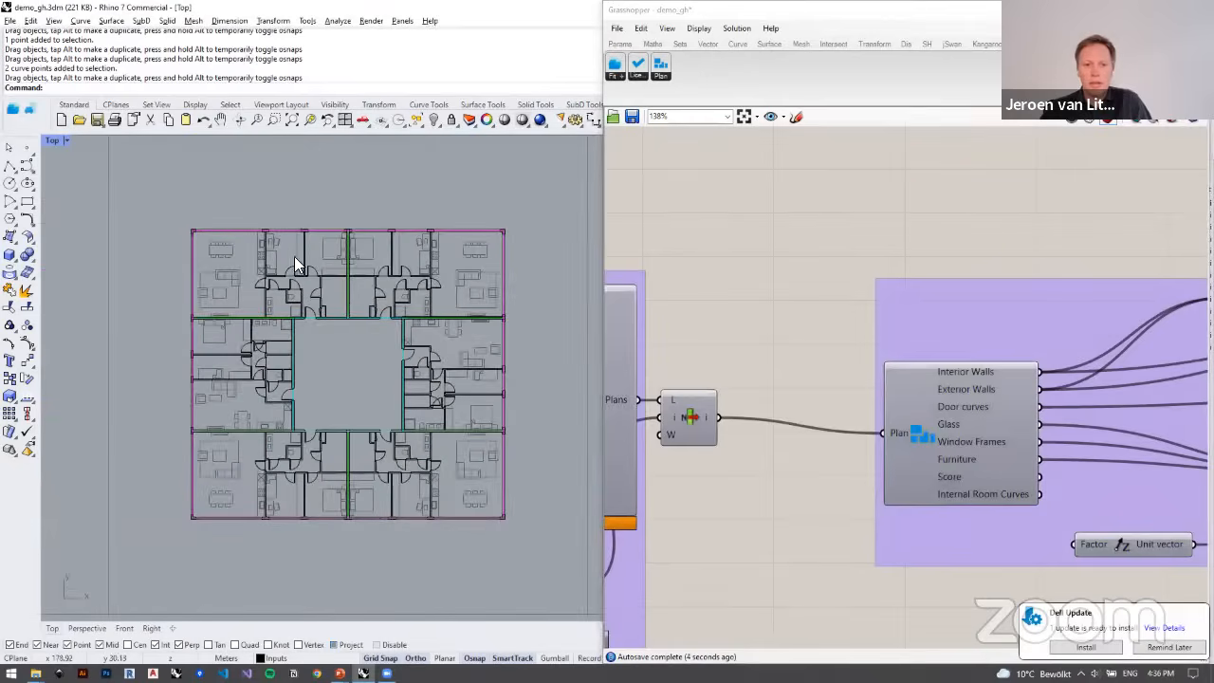
Step: Reposition the number slider slightly lower beneath the plan-fitting component in the square building's definition
scroll(292, 366, up, 2)
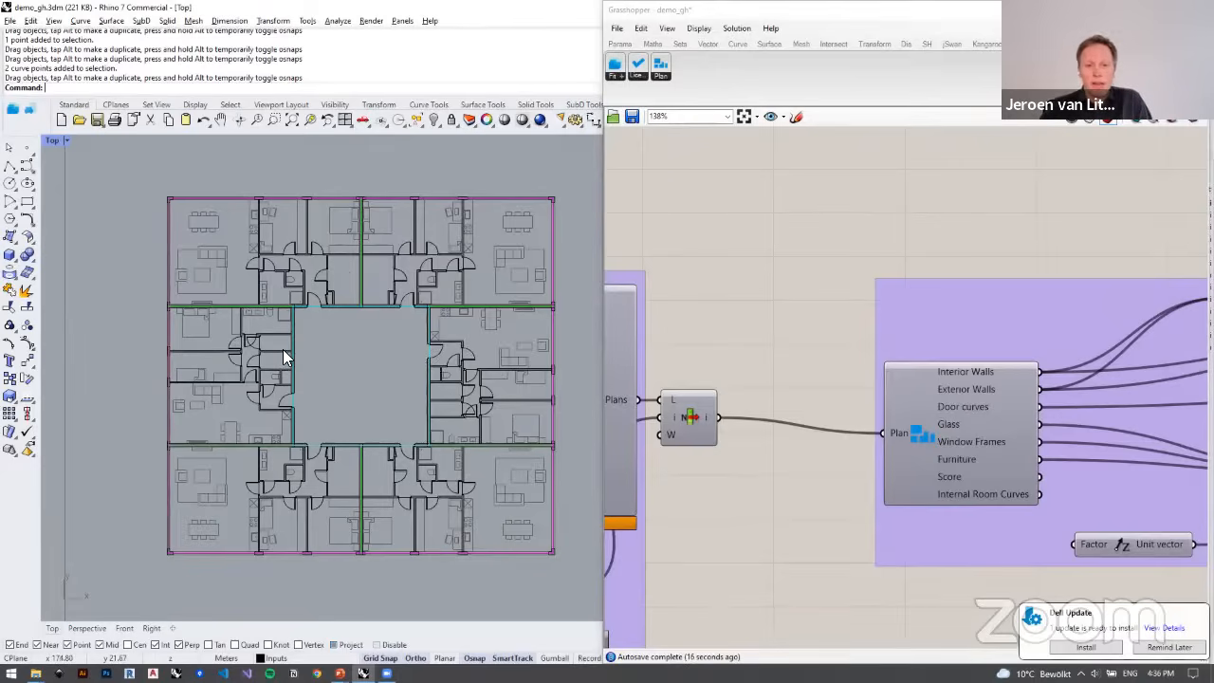
scroll(766, 332, down, 5)
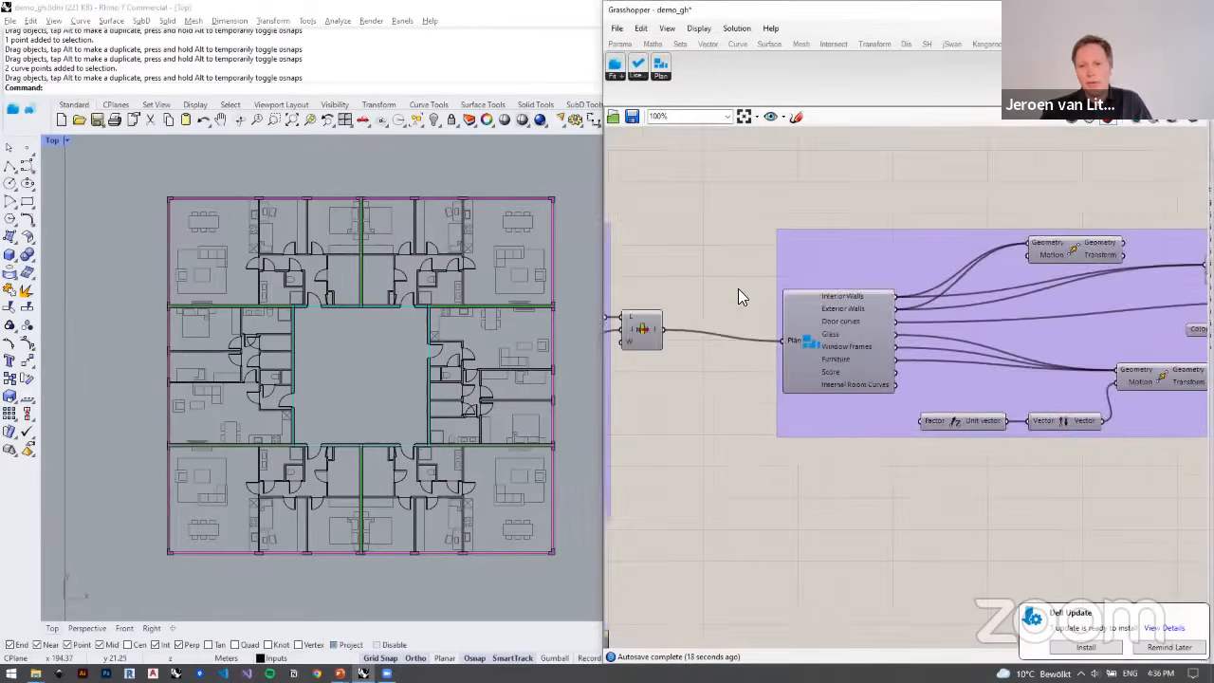
scroll(819, 347, up, 5)
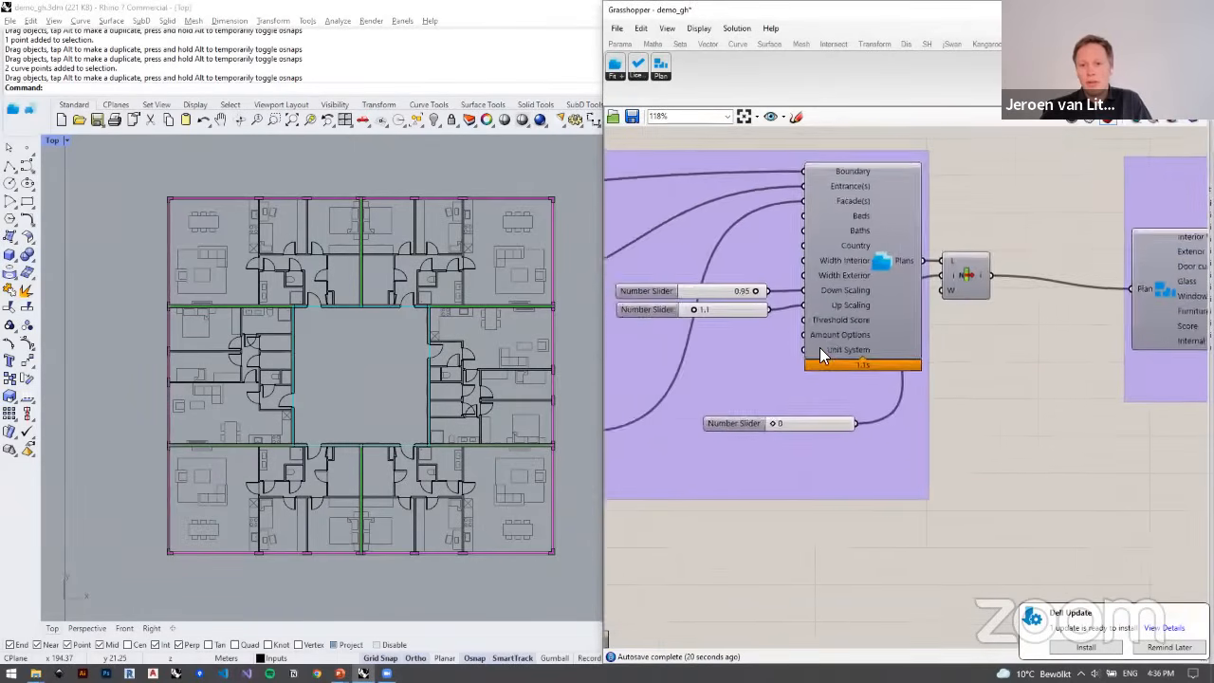
drag(801, 456, 778, 474)
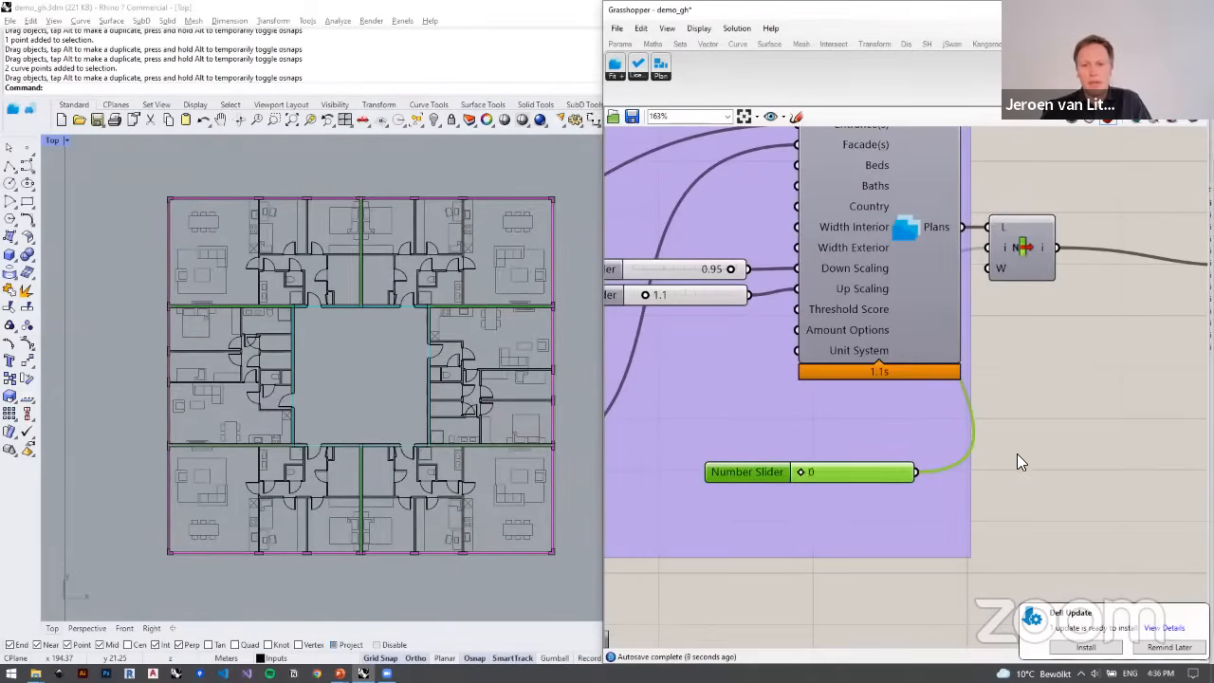
Step: Move the plan-output component group beside the upper single-apartment definition and connect that definition's list item output to its Plan input
scroll(1017, 453, down, 6)
scroll(839, 349, up, 2)
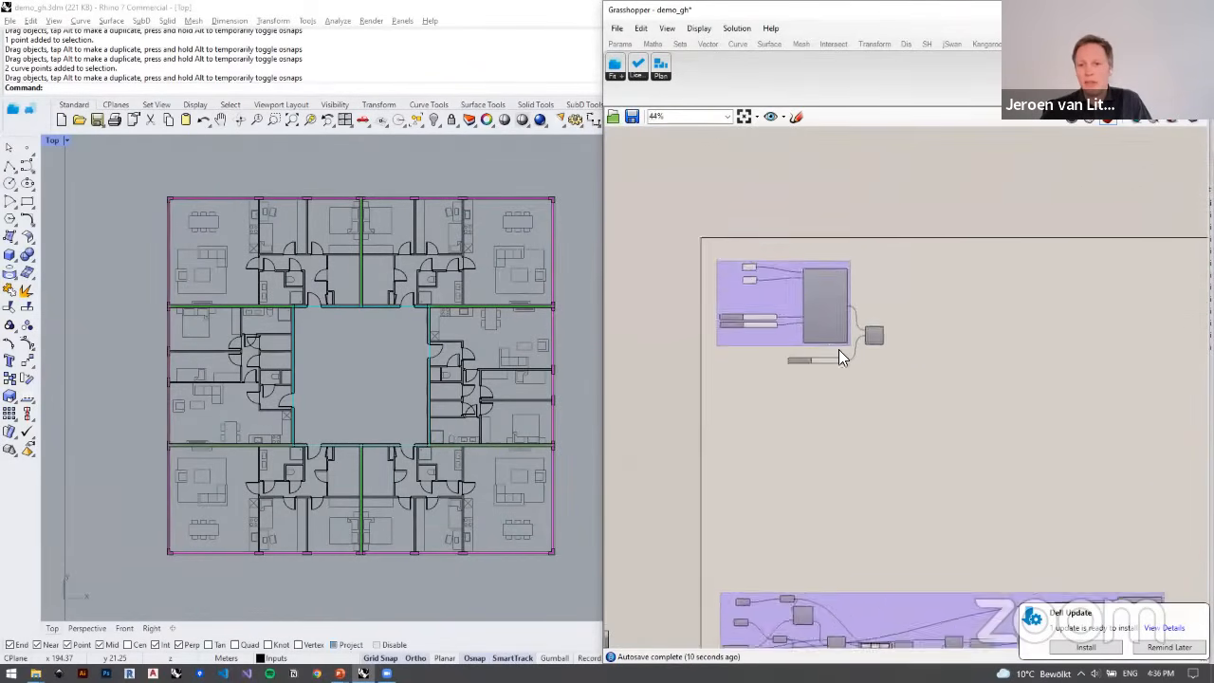
scroll(814, 317, up, 3)
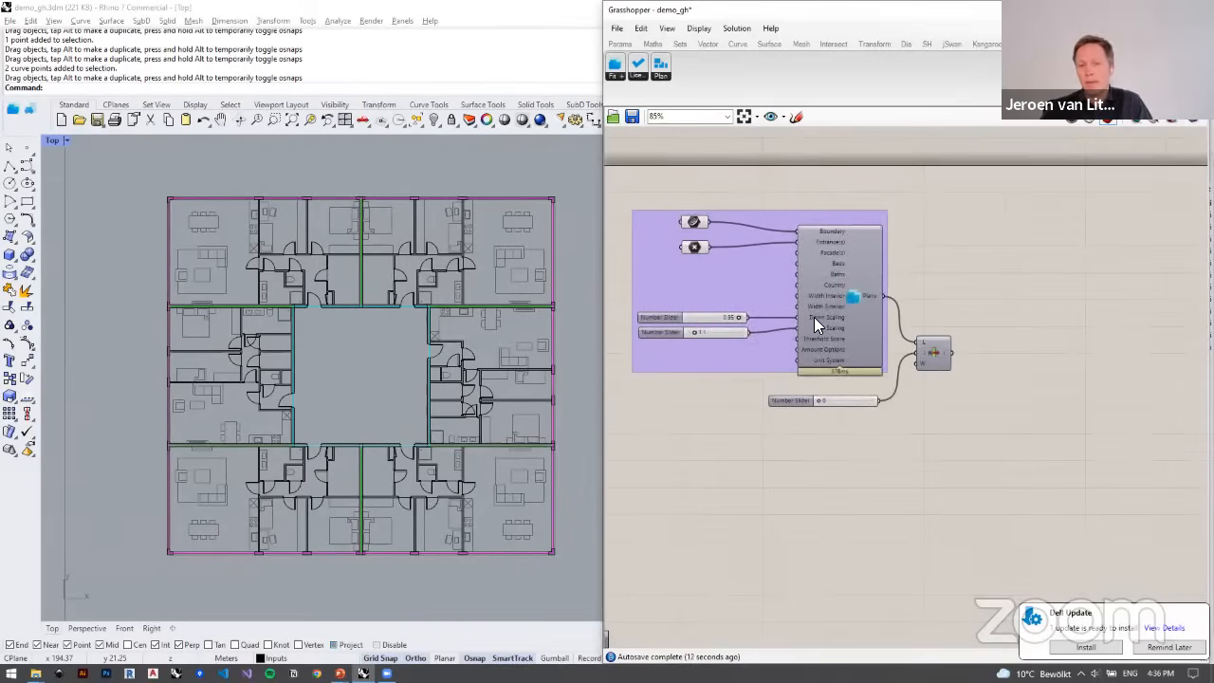
scroll(814, 316, down, 3)
scroll(757, 291, down, 3)
scroll(934, 393, up, 2)
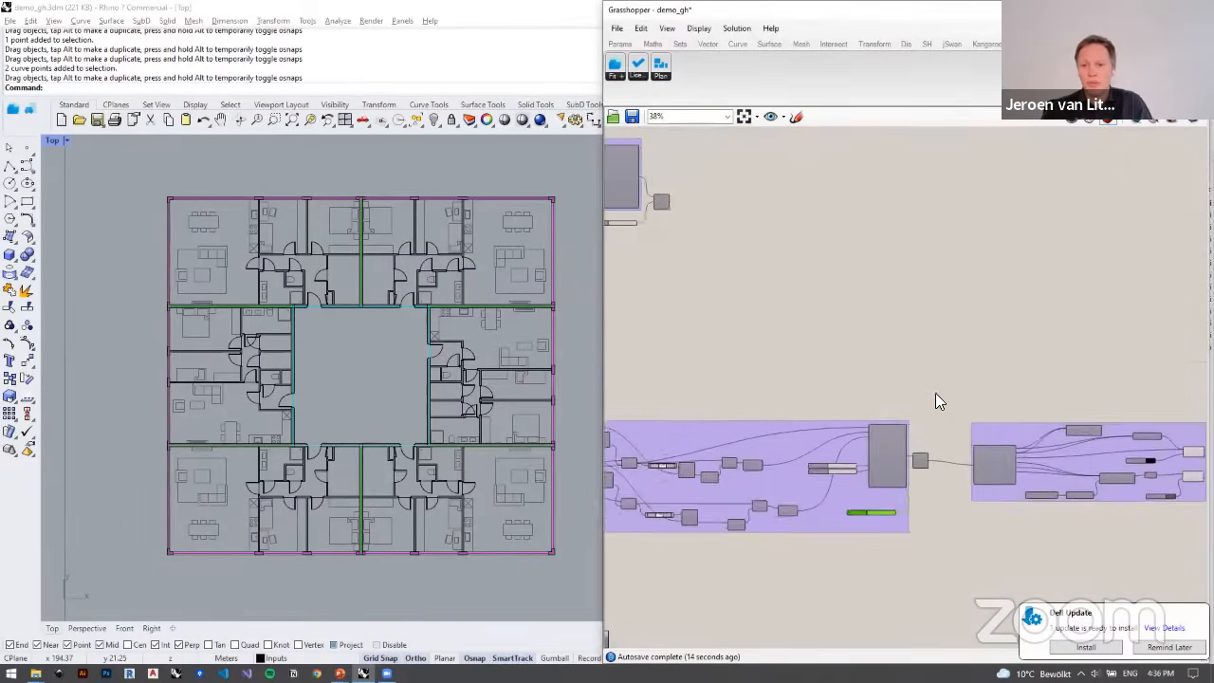
right_drag(937, 392, 823, 346)
drag(823, 345, 1191, 524)
scroll(778, 281, down, 2)
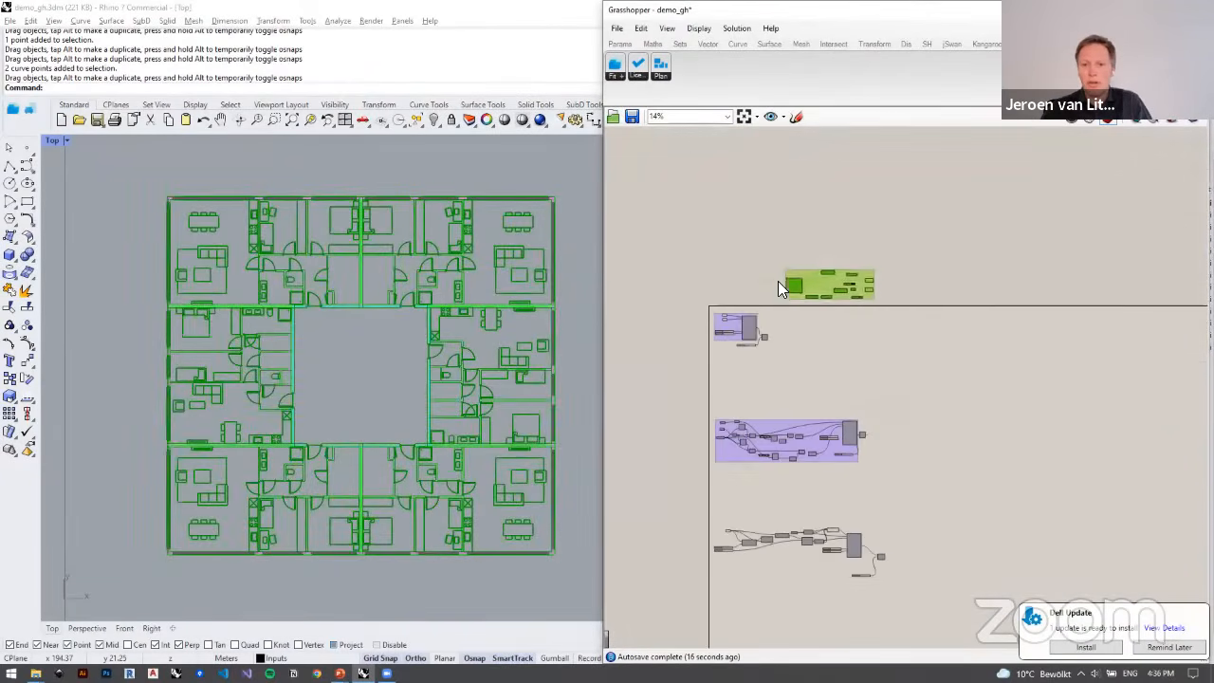
scroll(791, 402, up, 5)
drag(779, 400, 838, 381)
scroll(342, 348, down, 10)
scroll(317, 344, up, 5)
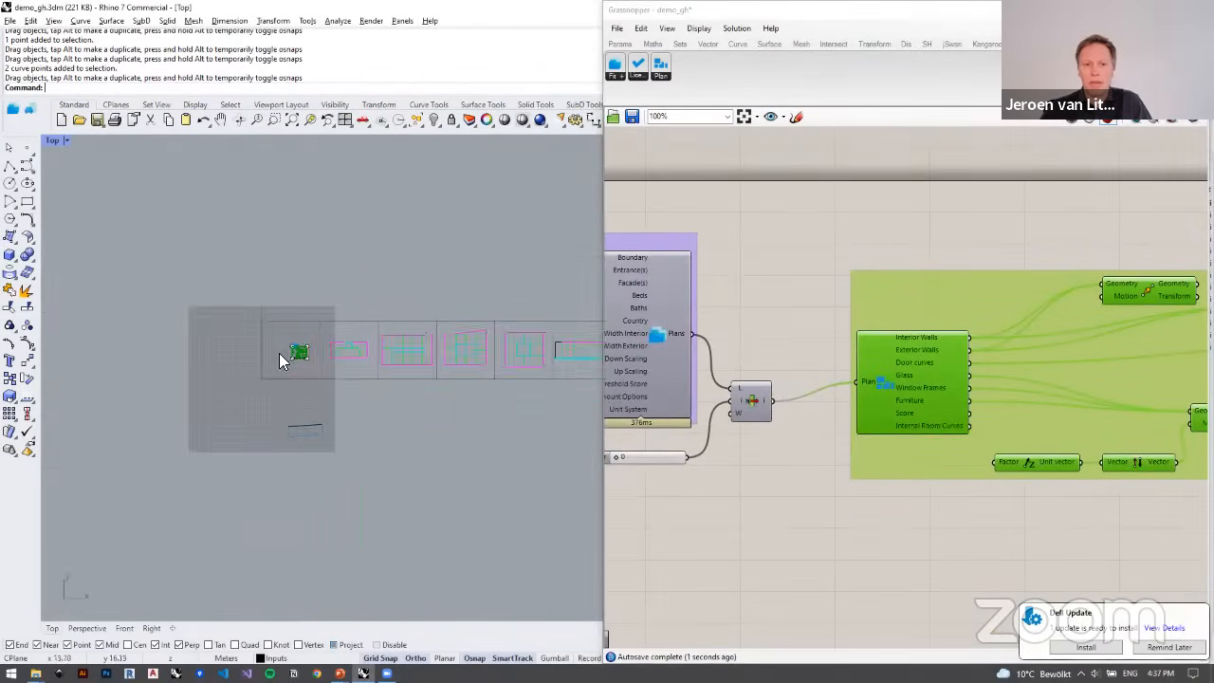
click(788, 480)
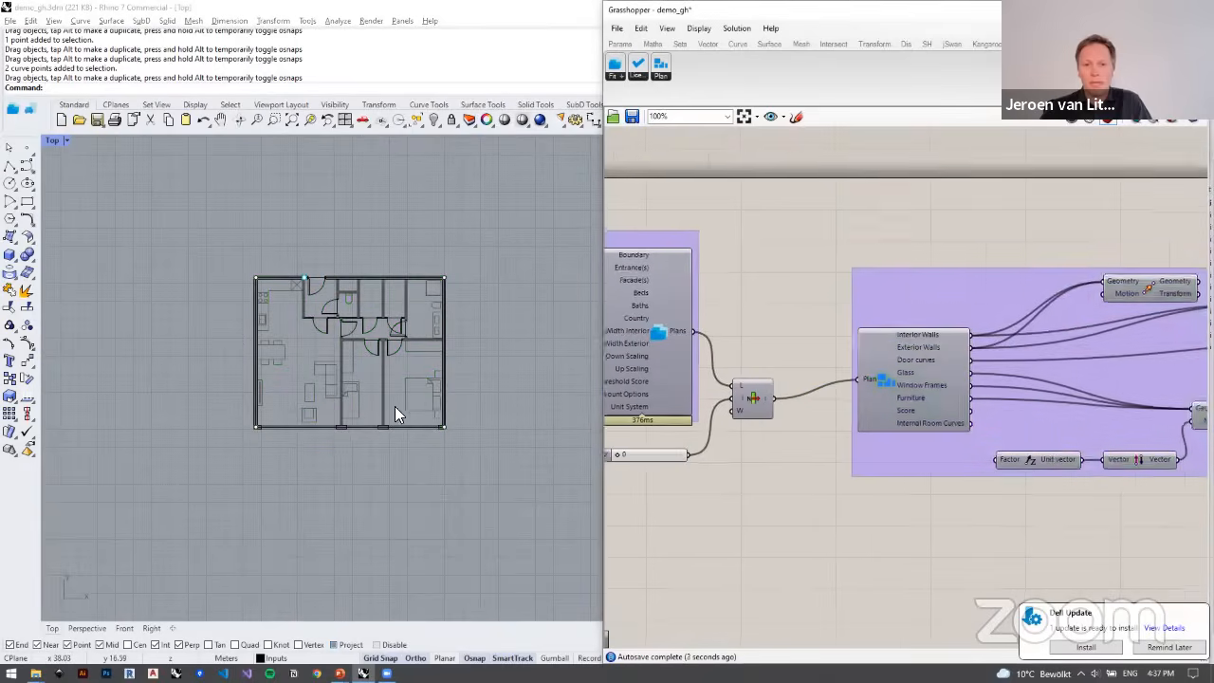
Step: Switch the single apartment's plan option by setting the list index slider to 1 and then 2, examining the fitted layouts
right_drag(728, 411, 899, 395)
scroll(654, 388, up, 3)
right_drag(654, 388, 736, 398)
scroll(867, 395, up, 1)
right_drag(907, 442, 635, 410)
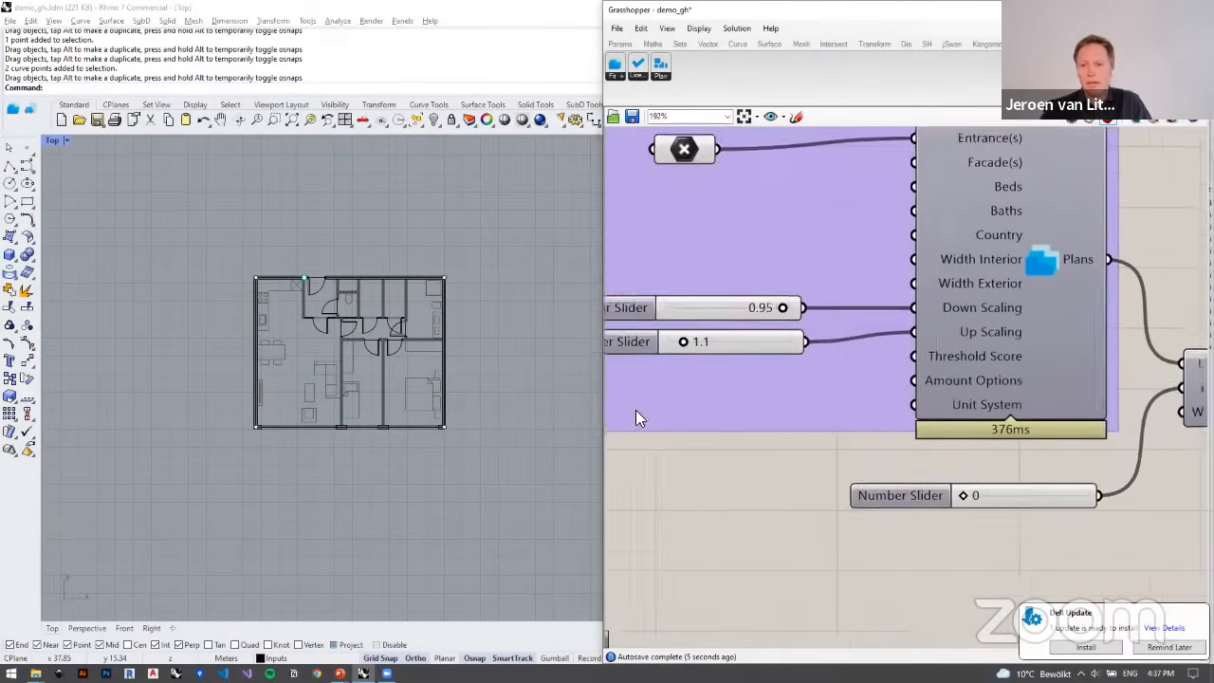
drag(701, 460, 709, 460)
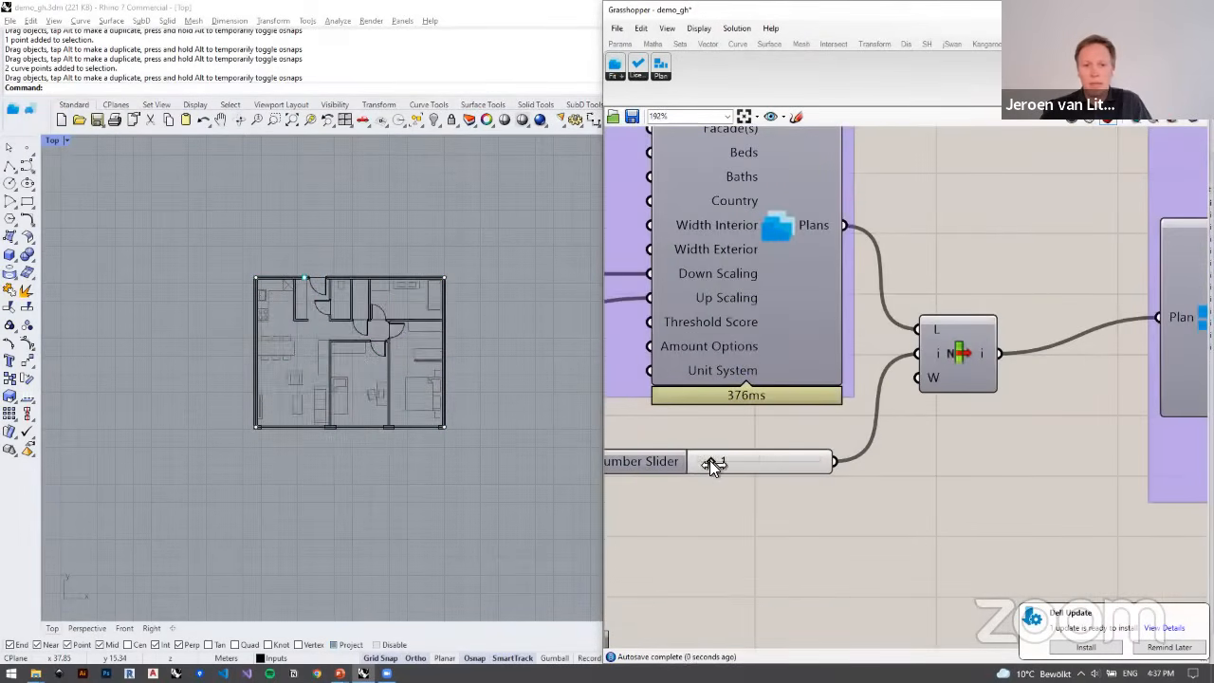
scroll(333, 369, up, 4)
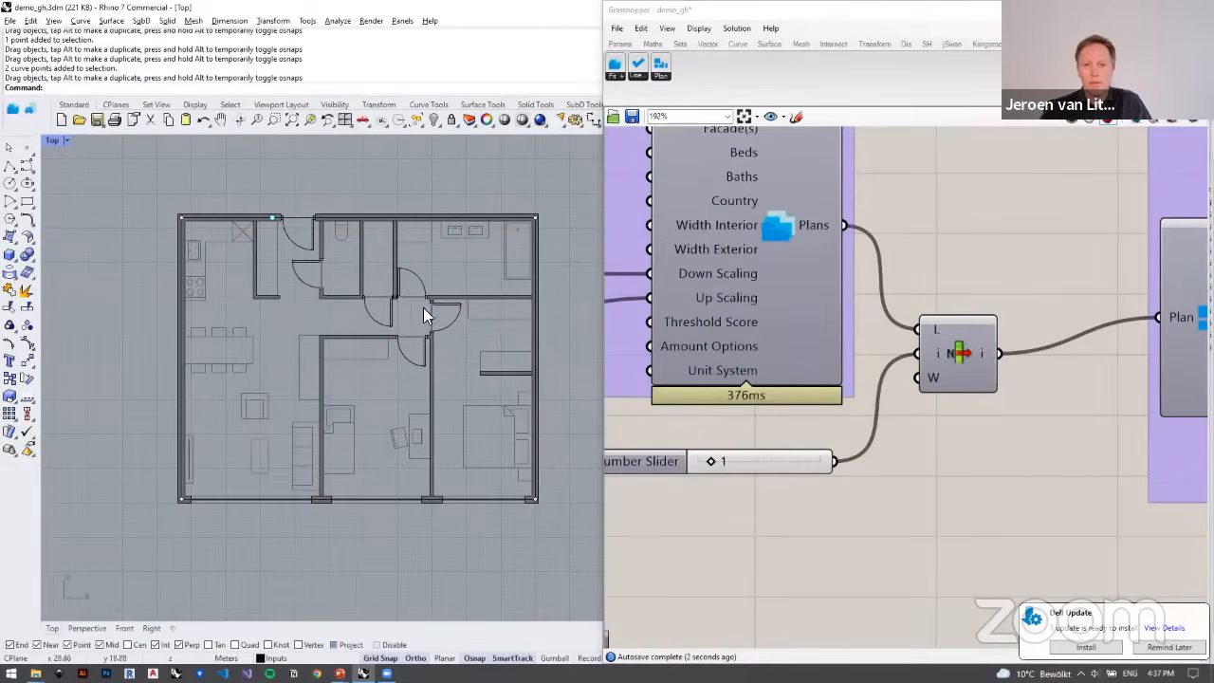
drag(715, 462, 723, 461)
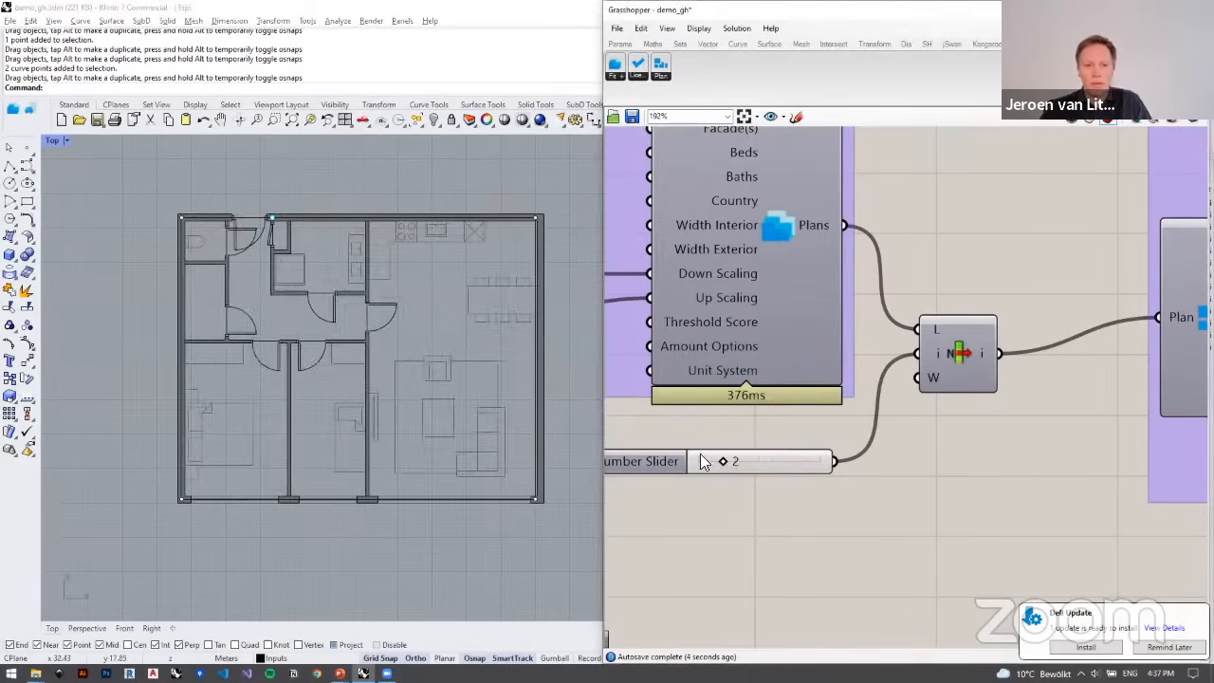
scroll(349, 332, down, 4)
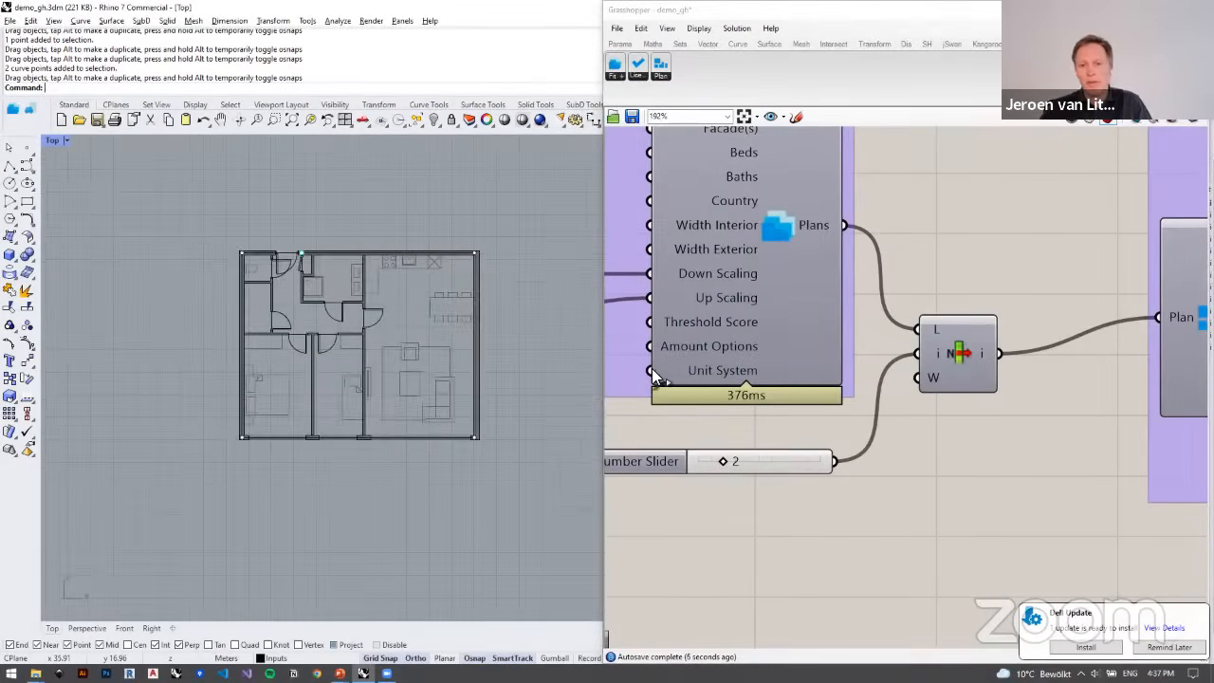
Step: Look along the row of building outlines, highlighting the curves of the square building and the slanted-edge building in turn
right_drag(463, 388, 417, 395)
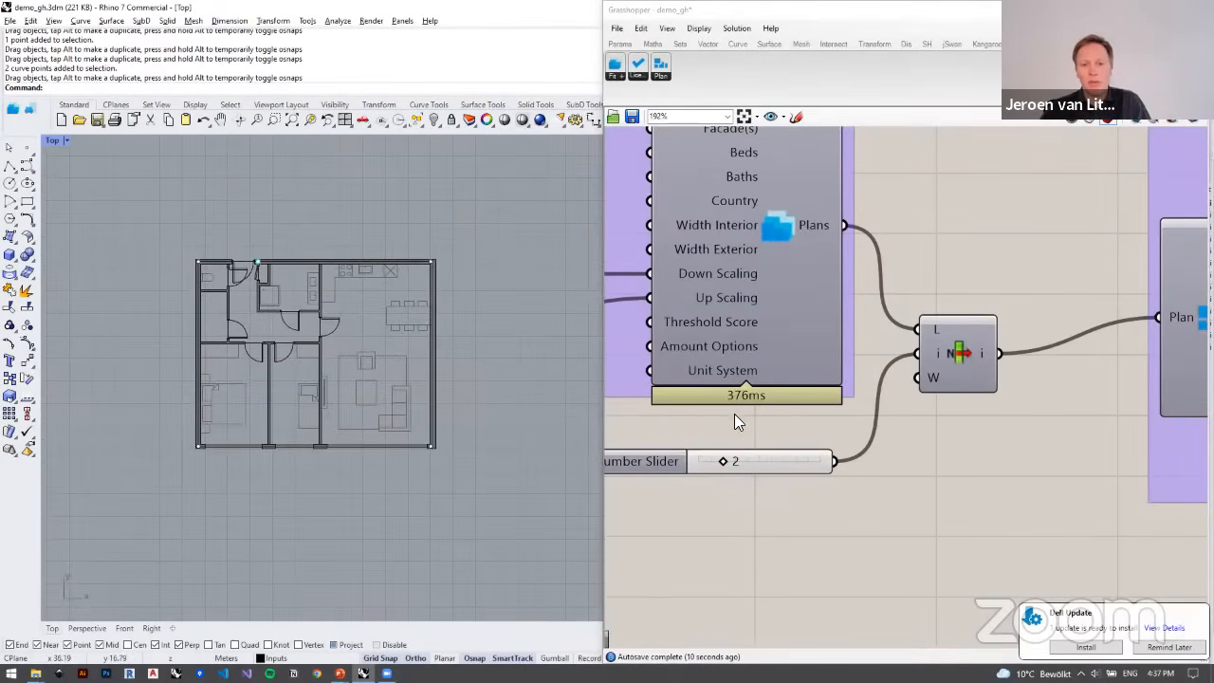
scroll(533, 393, down, 6)
right_drag(512, 389, 245, 350)
scroll(322, 269, down, 10)
right_drag(455, 343, 278, 370)
right_drag(560, 366, 438, 417)
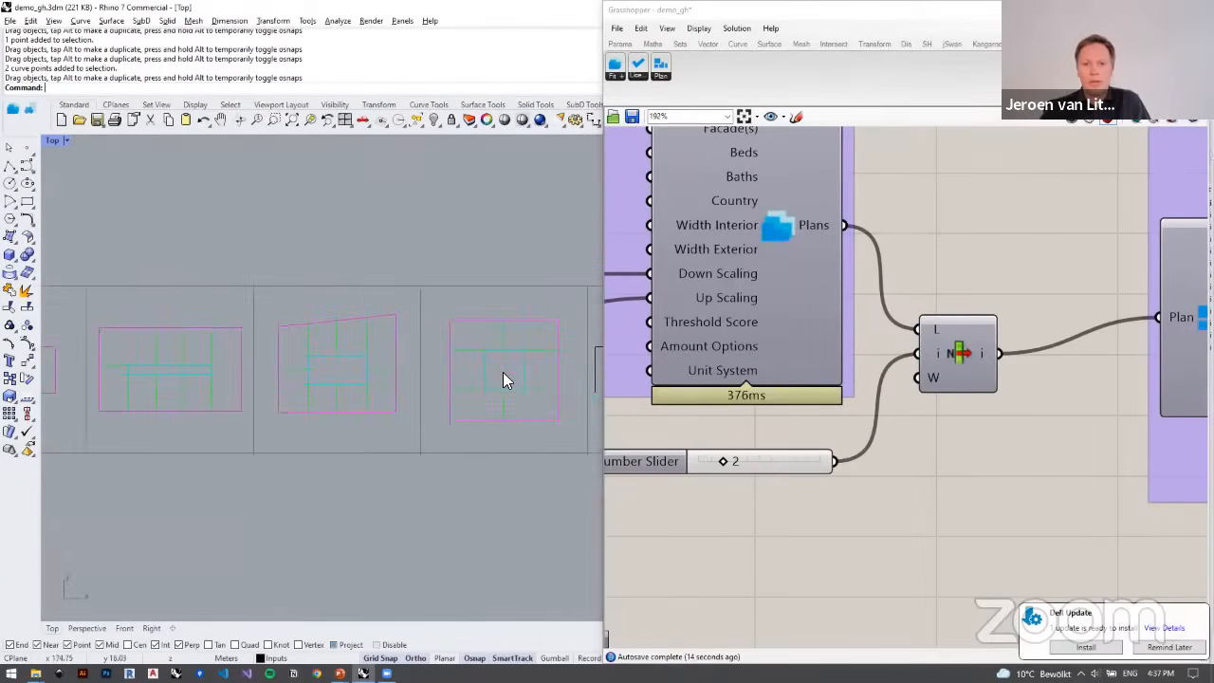
right_drag(517, 369, 368, 385)
scroll(353, 388, up, 5)
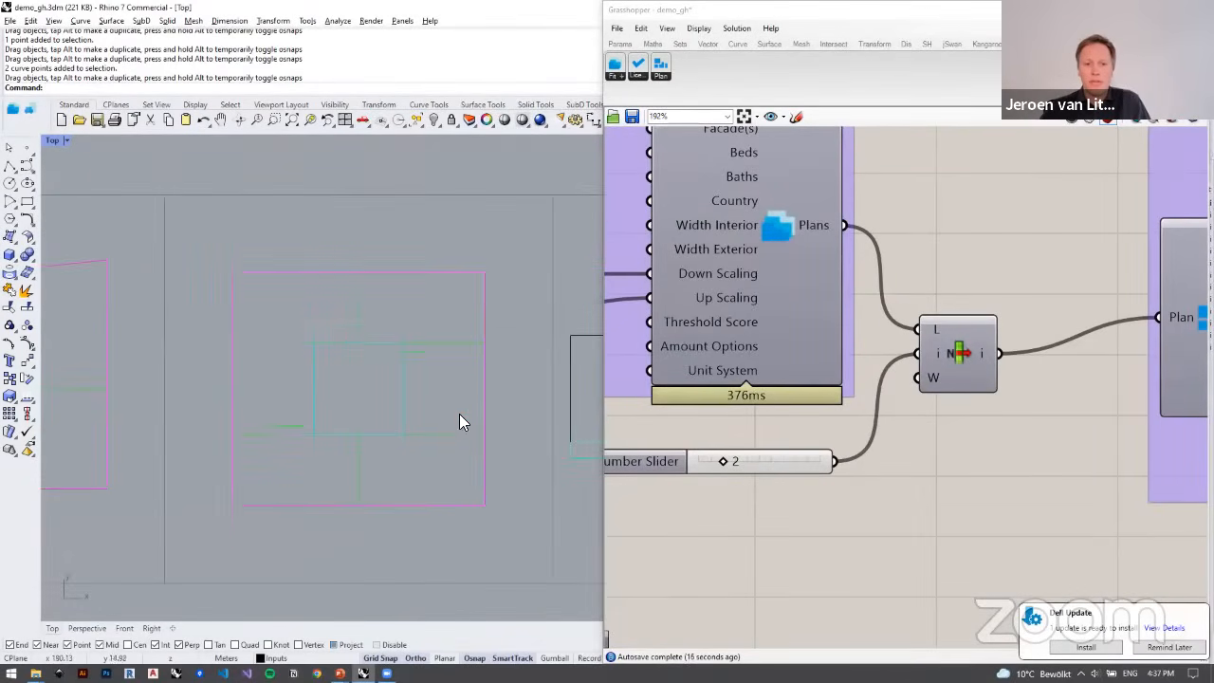
scroll(459, 414, down, 4)
scroll(425, 357, up, 2)
drag(267, 293, 516, 555)
right_drag(257, 451, 419, 456)
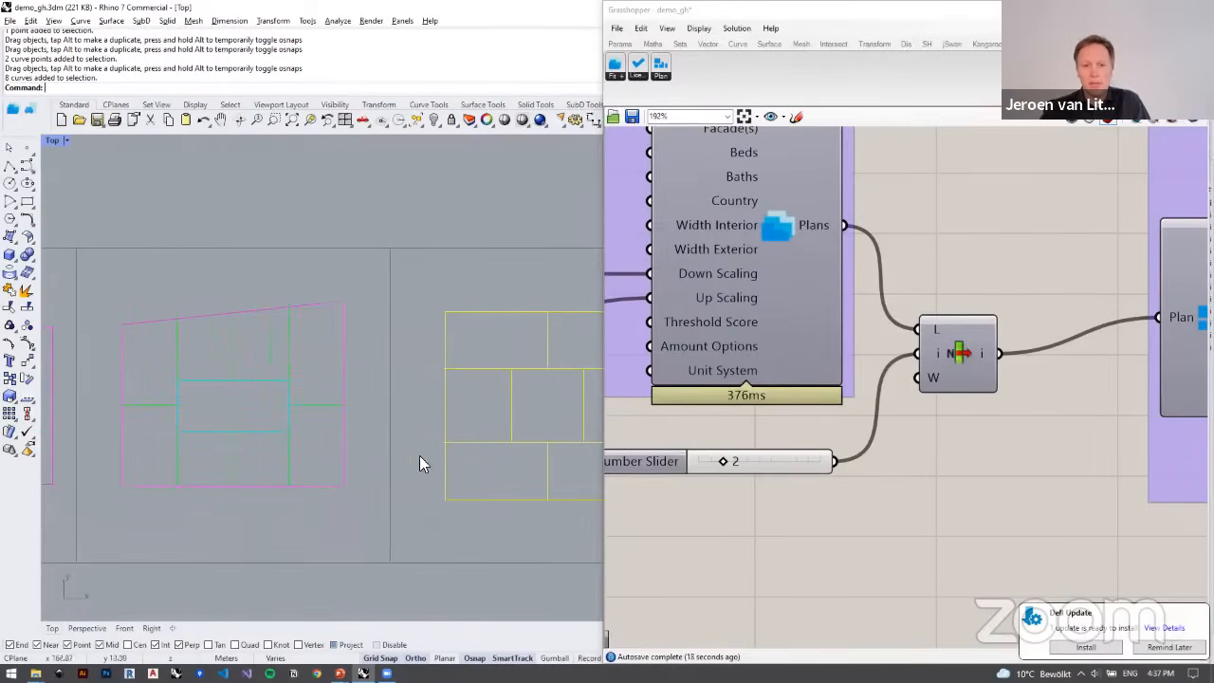
drag(114, 275, 355, 519)
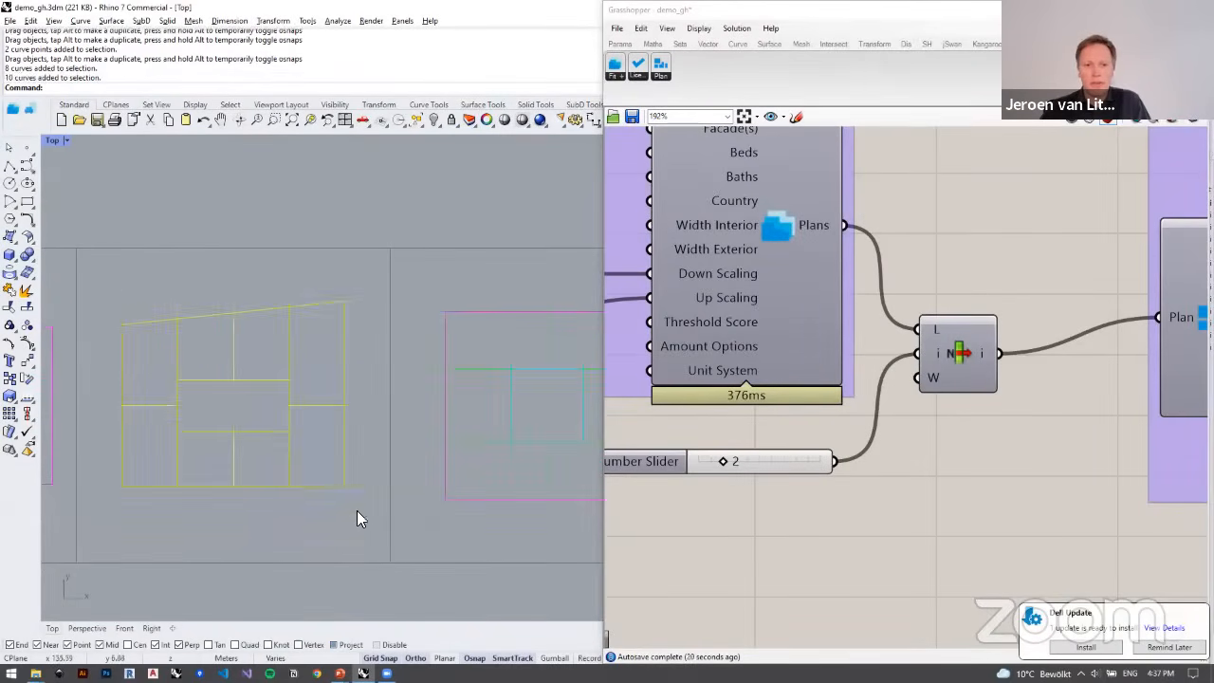
right_drag(356, 510, 344, 487)
click(235, 305)
Step: Move the plan-output component group back beside the multi-apartment definition and connect that definition's list item output to its Plan input
scroll(731, 366, down, 8)
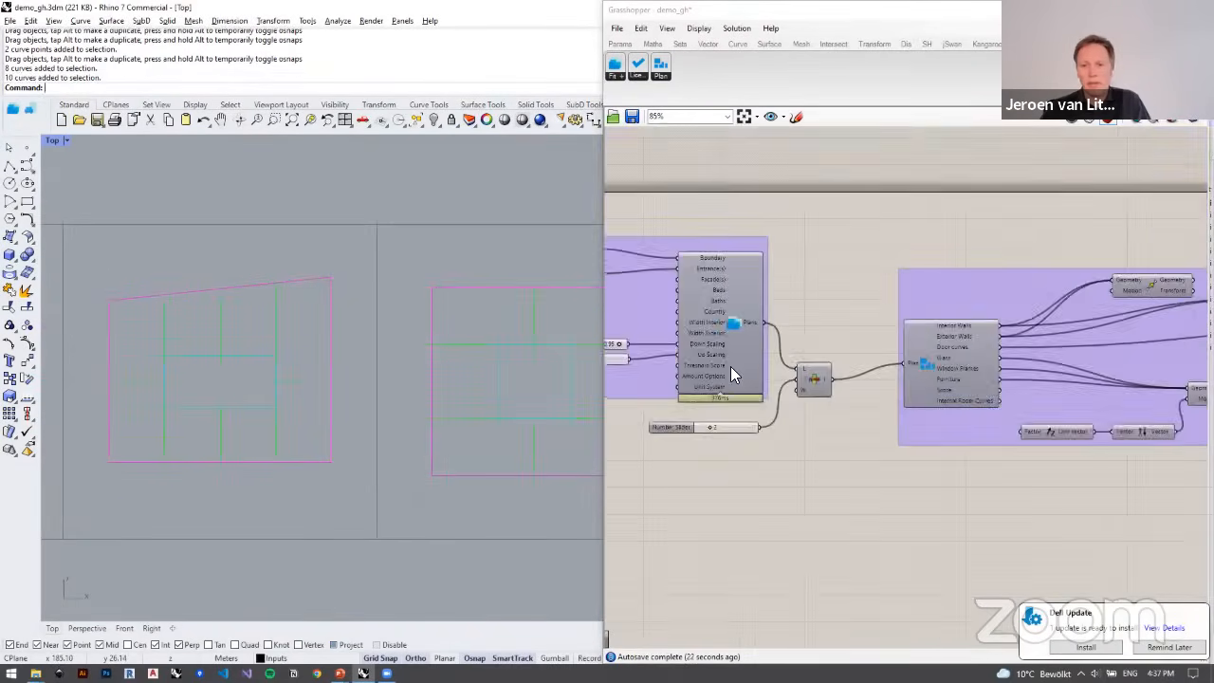
drag(726, 271, 996, 446)
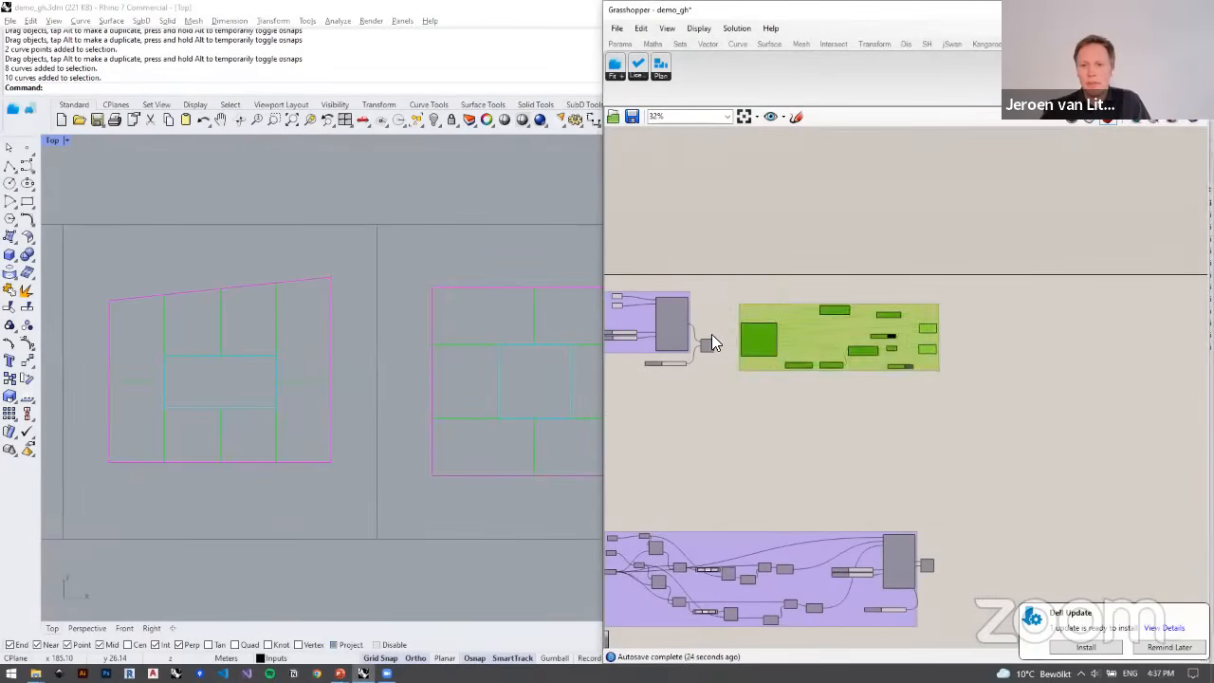
drag(760, 327, 883, 526)
scroll(765, 291, down, 2)
scroll(889, 444, up, 6)
scroll(882, 526, up, 4)
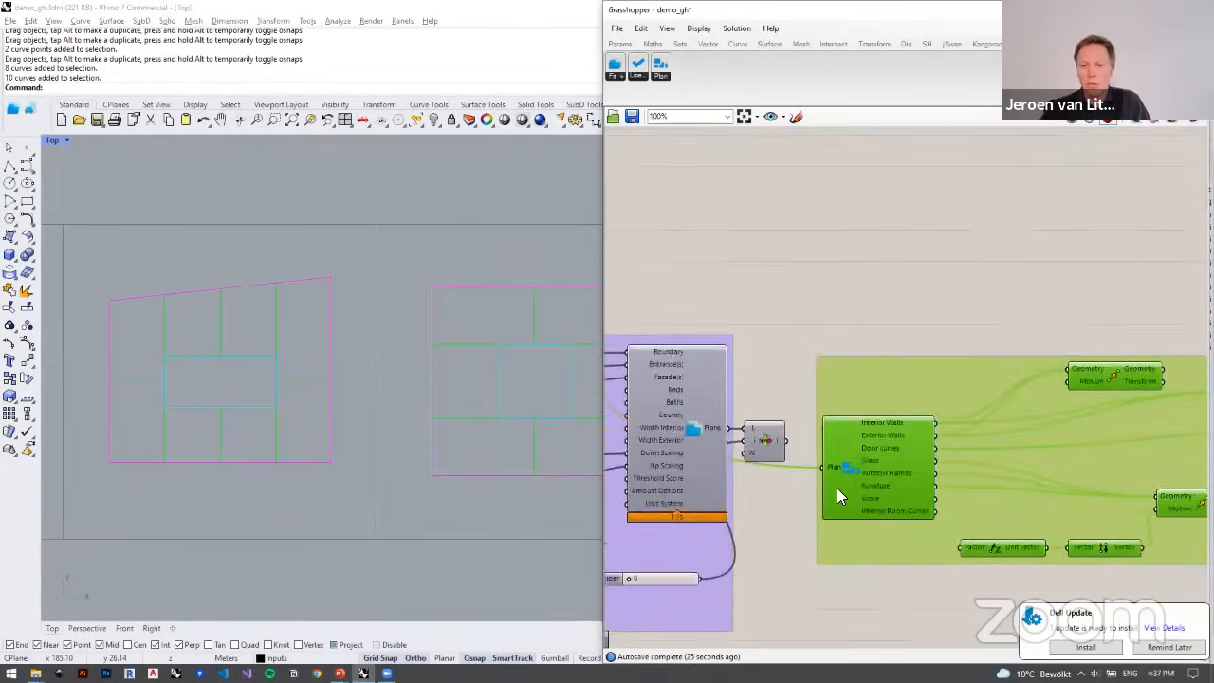
drag(776, 424, 854, 446)
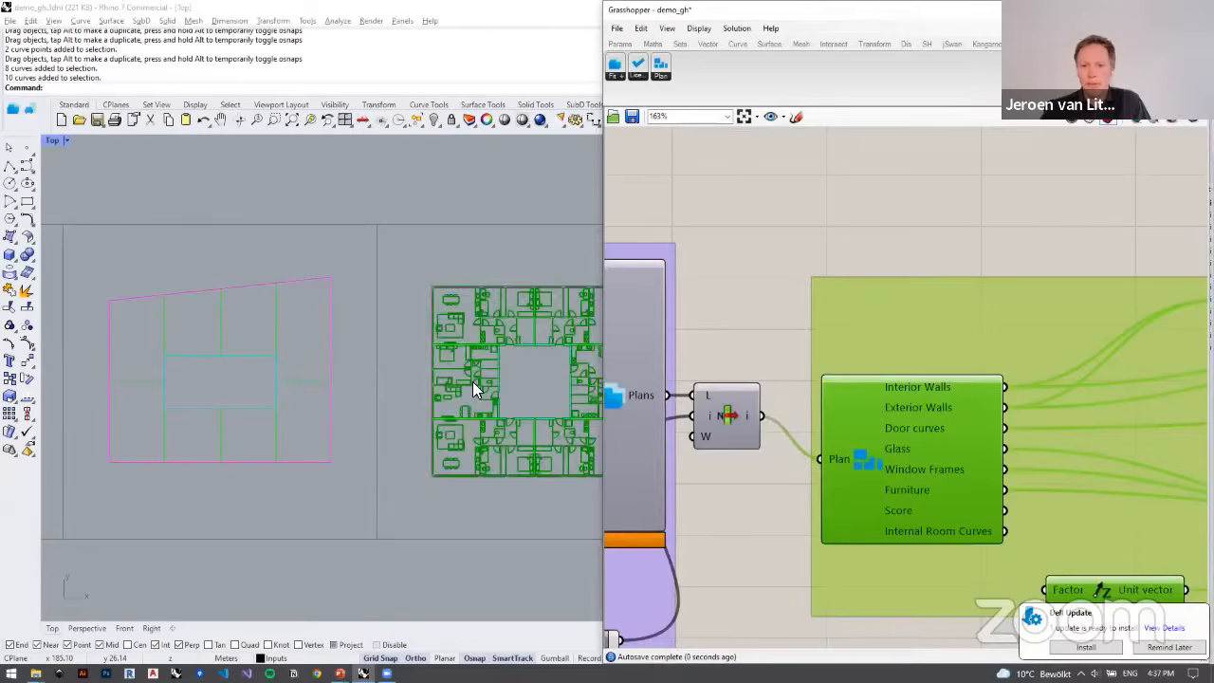
Step: Assign all eight apartment outlines of the slanted-edge building to the Unit Curves parameter
right_drag(474, 383, 421, 352)
scroll(421, 352, down, 4)
right_drag(909, 398, 953, 386)
scroll(952, 387, down, 4)
right_drag(694, 417, 1039, 399)
scroll(429, 313, up, 6)
right_drag(372, 347, 499, 340)
scroll(770, 347, up, 5)
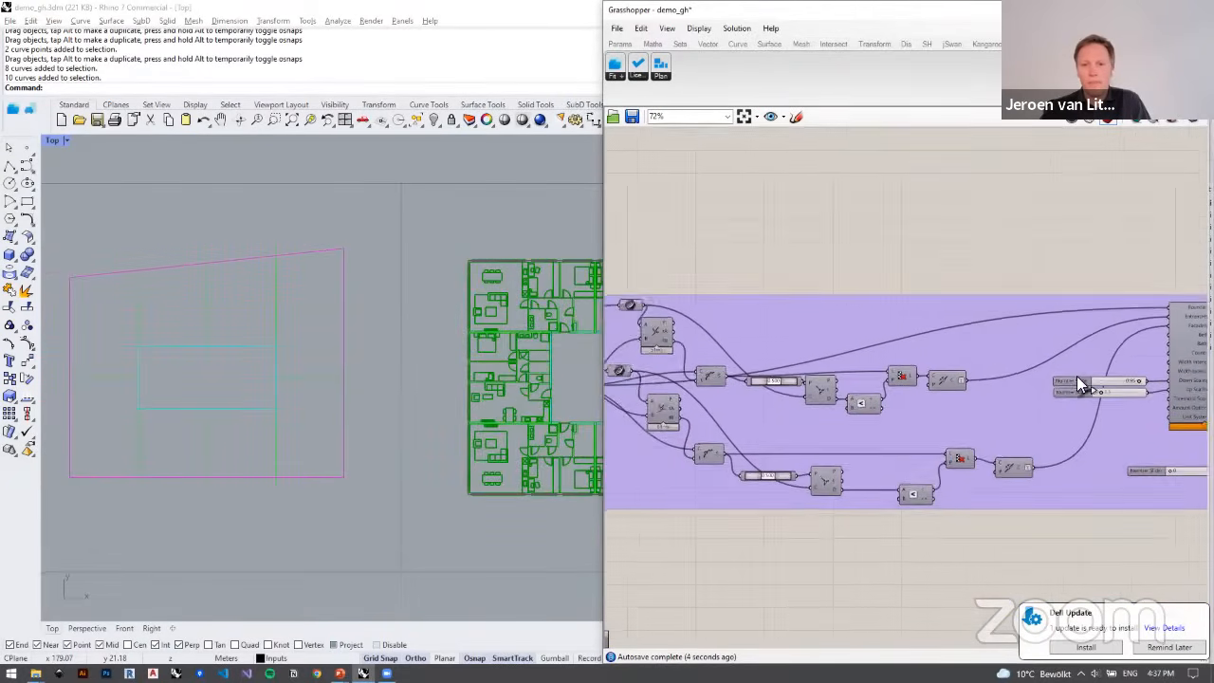
right_drag(238, 322, 276, 334)
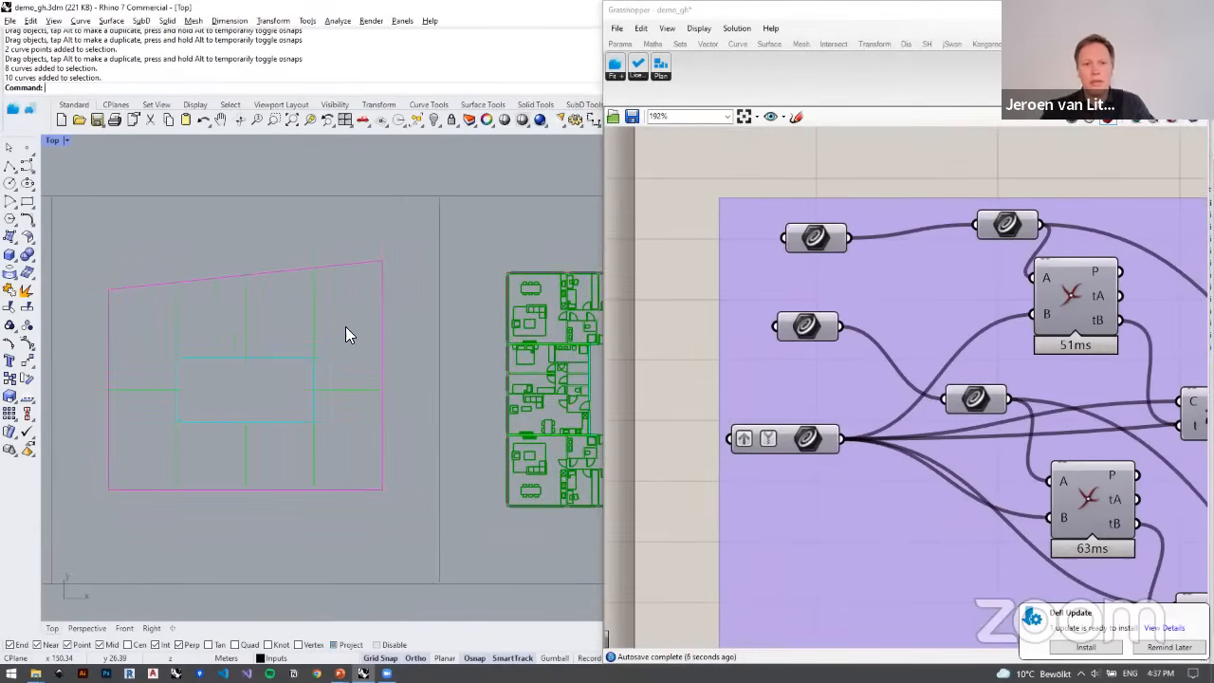
drag(348, 311, 159, 308)
shift+drag(337, 461, 137, 440)
right_click(814, 439)
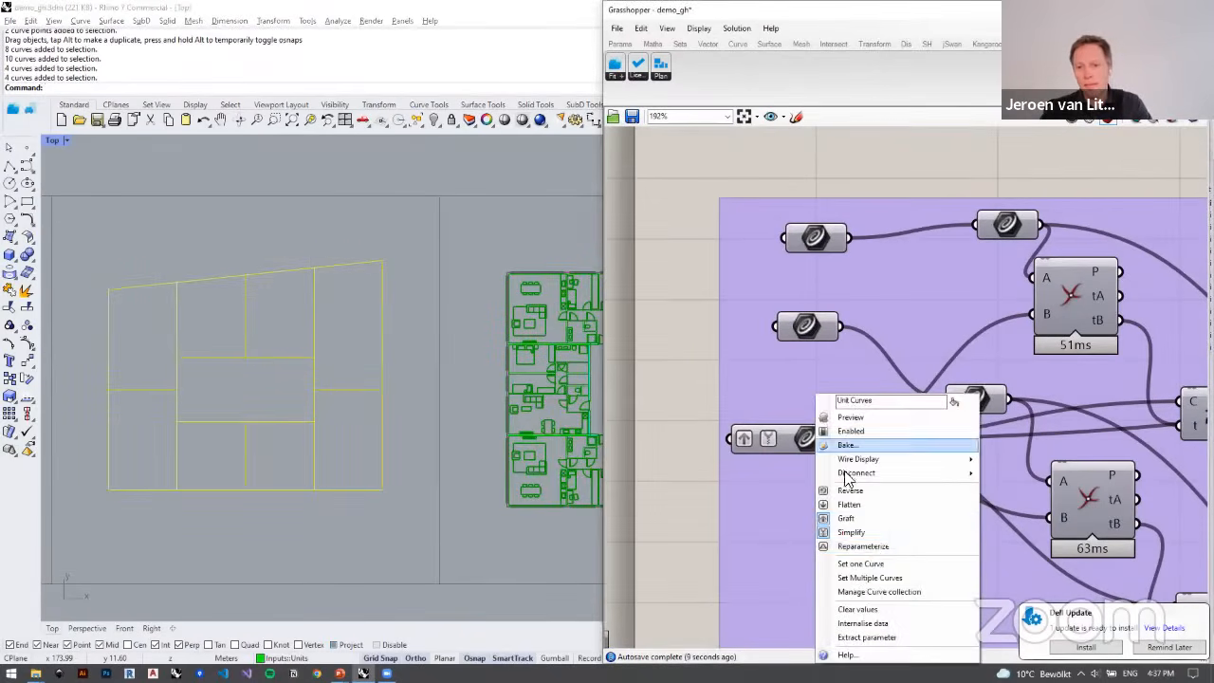
click(872, 576)
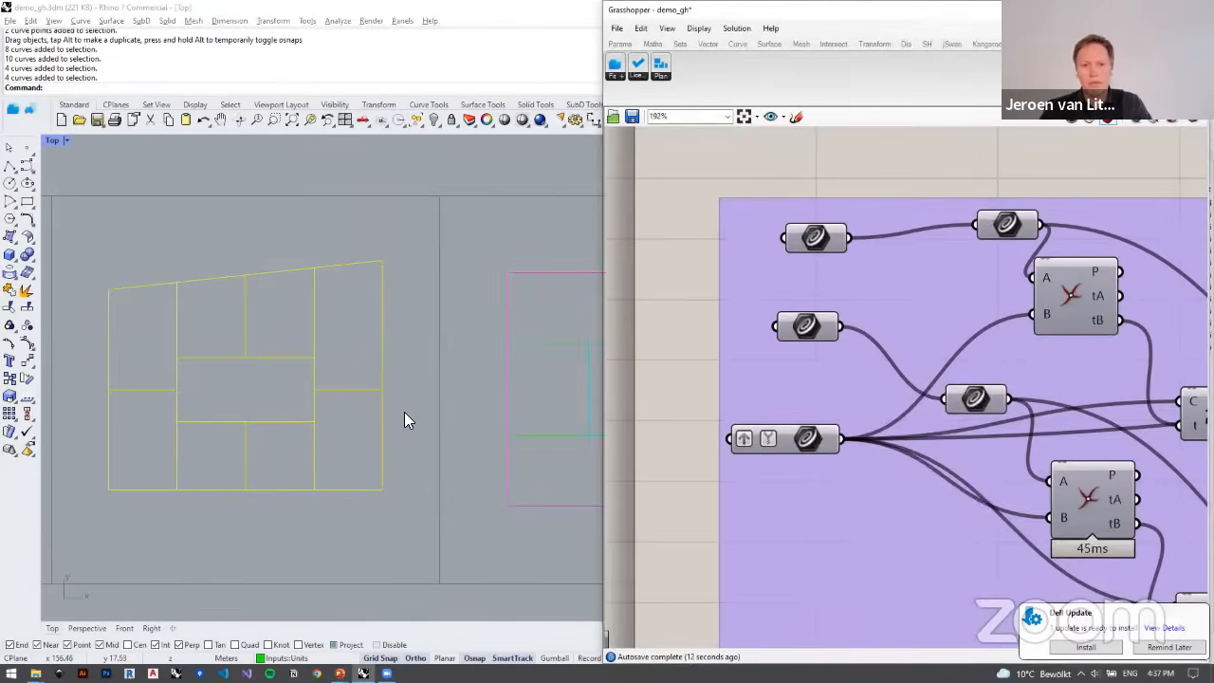
click(270, 358)
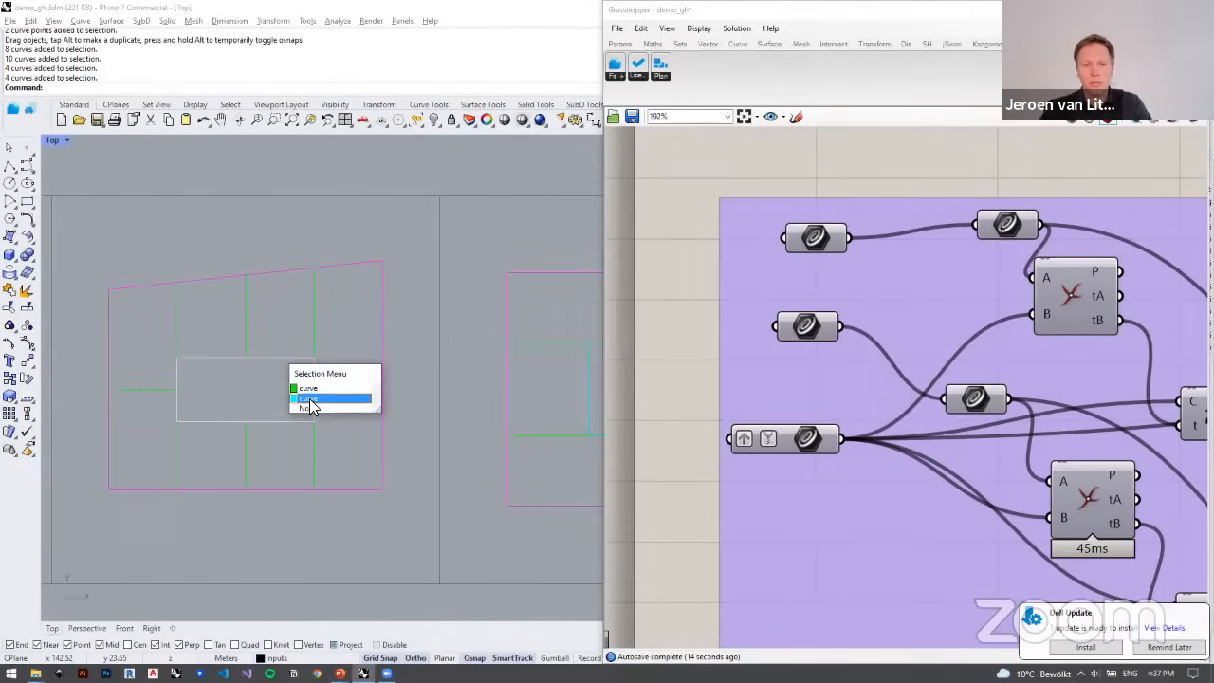
click(807, 328)
right_click(806, 328)
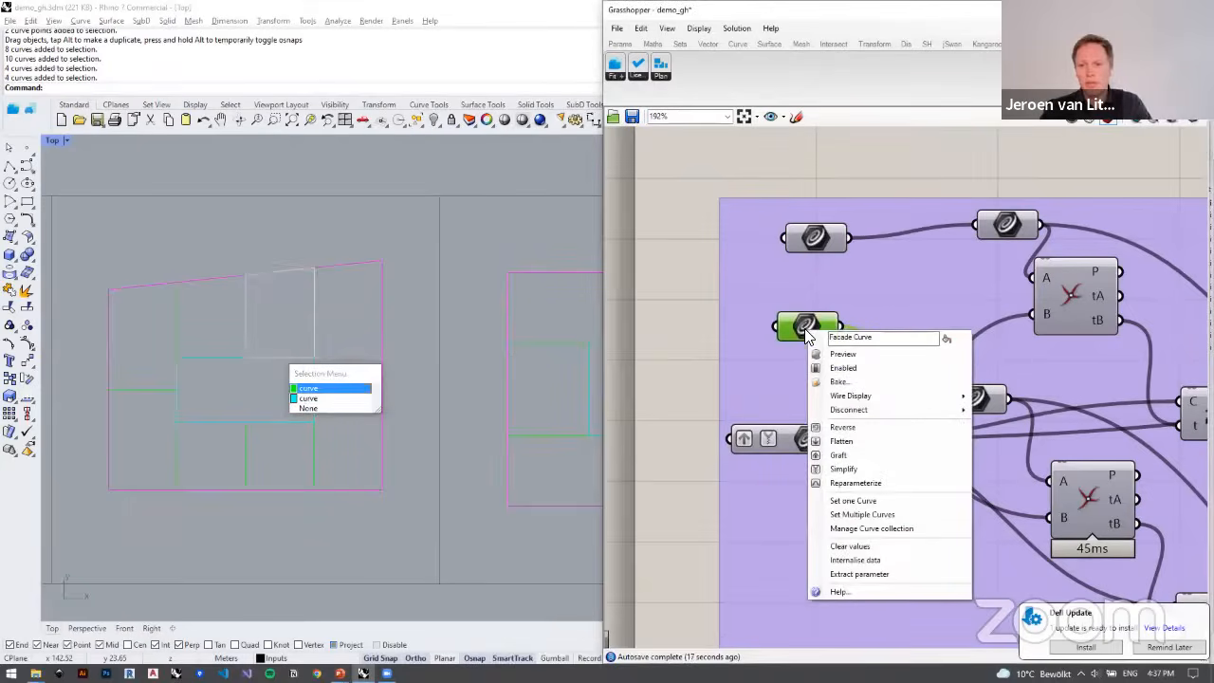
click(416, 297)
Step: Assign the outer outline of the slanted-edge building to the Facade Curve parameter as a single curve
click(370, 261)
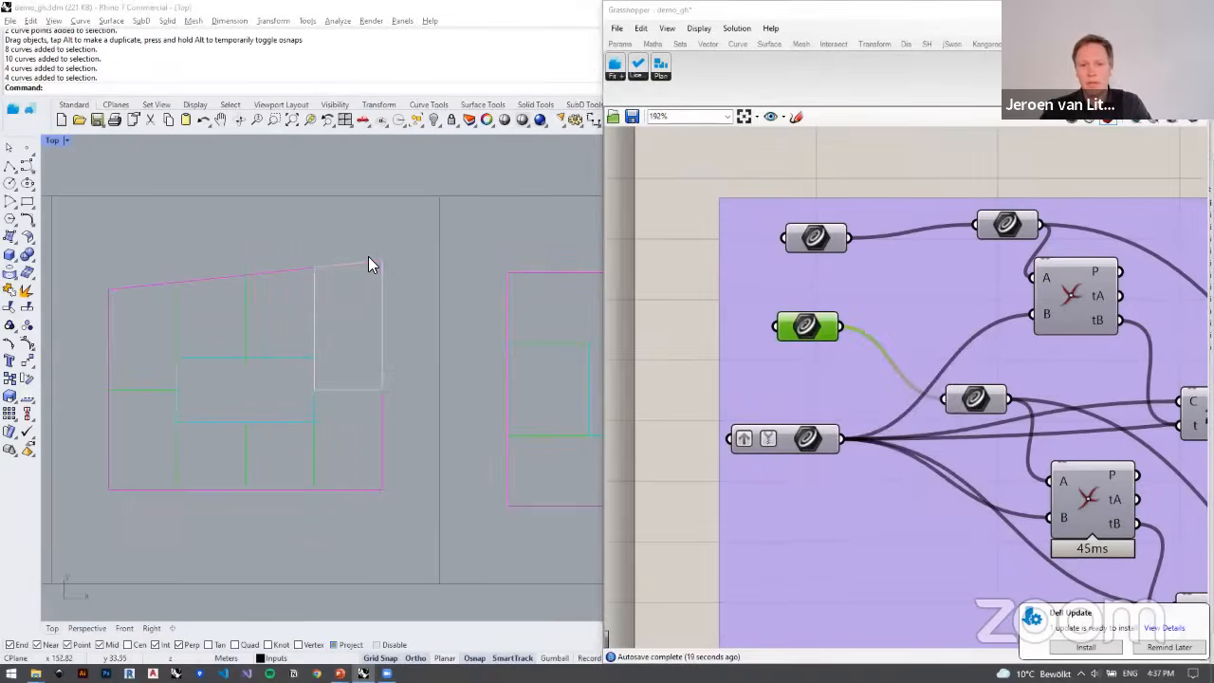
click(422, 301)
right_click(805, 326)
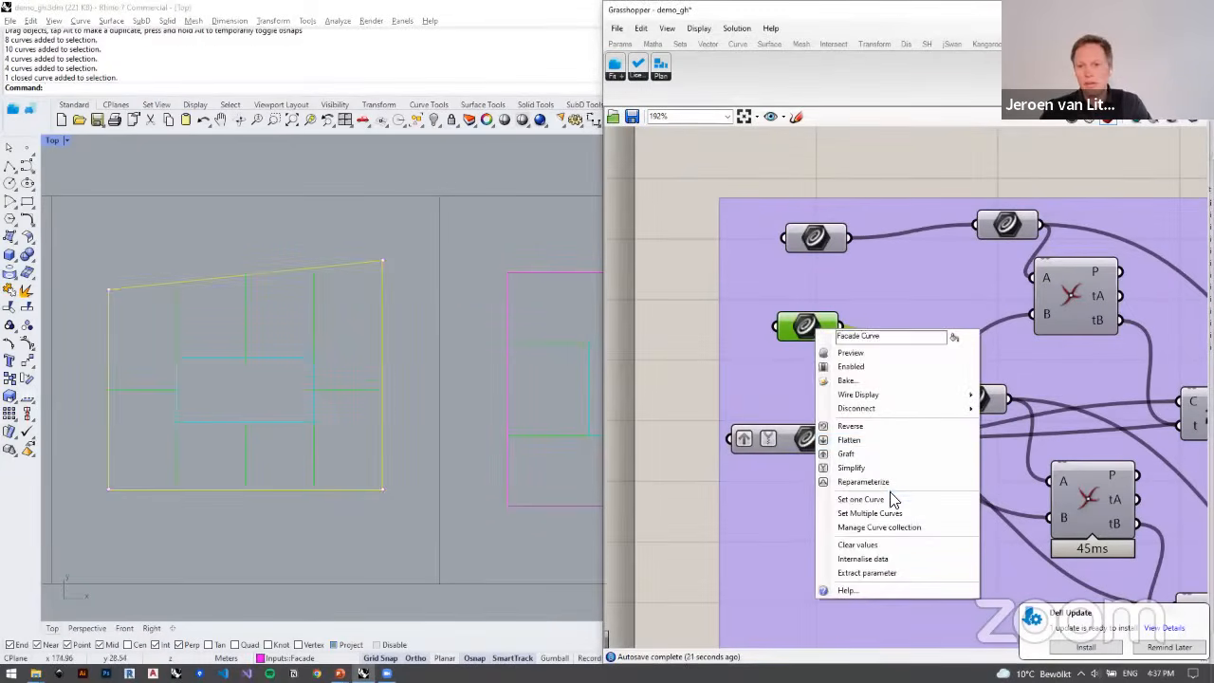
click(888, 495)
click(320, 257)
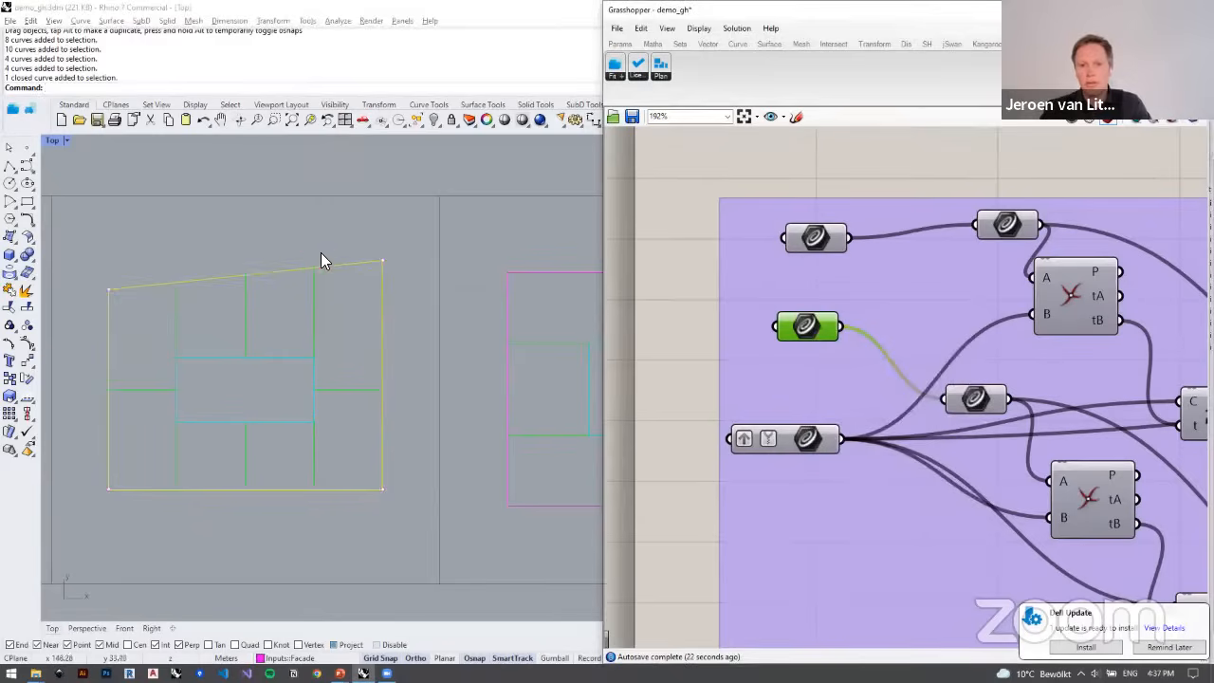
Step: Assign the inner circulation rectangle of the slanted-edge building to the remaining curve parameter and examine the fitted apartments
click(312, 369)
click(334, 395)
click(804, 241)
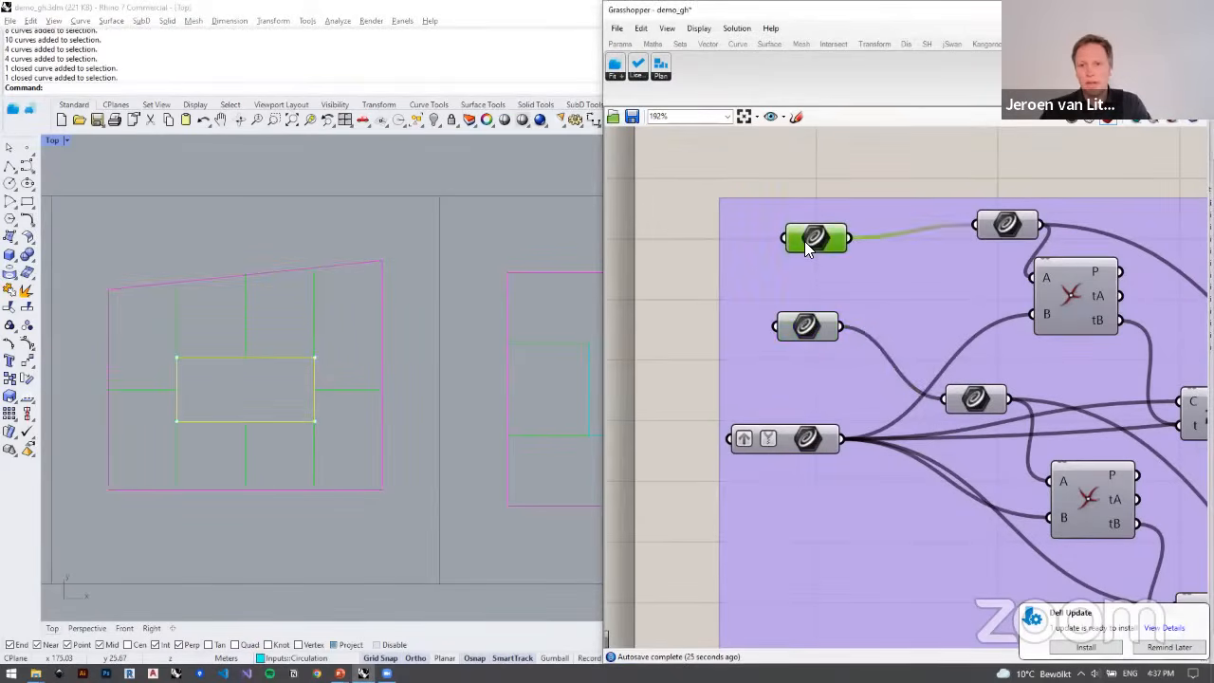
right_click(805, 241)
click(884, 410)
click(311, 371)
scroll(309, 364, up, 5)
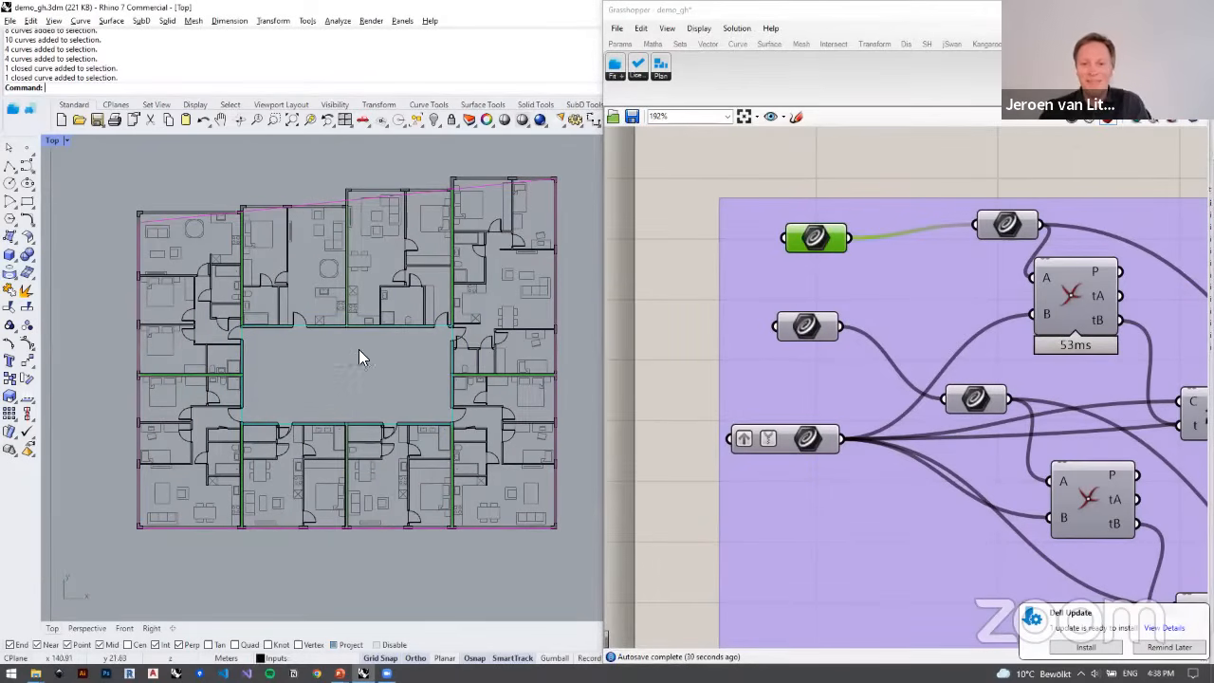
Step: Examine the furnished plans fitted along the slanted edge of the building, from individual rooms to the whole floor
scroll(359, 349, up, 5)
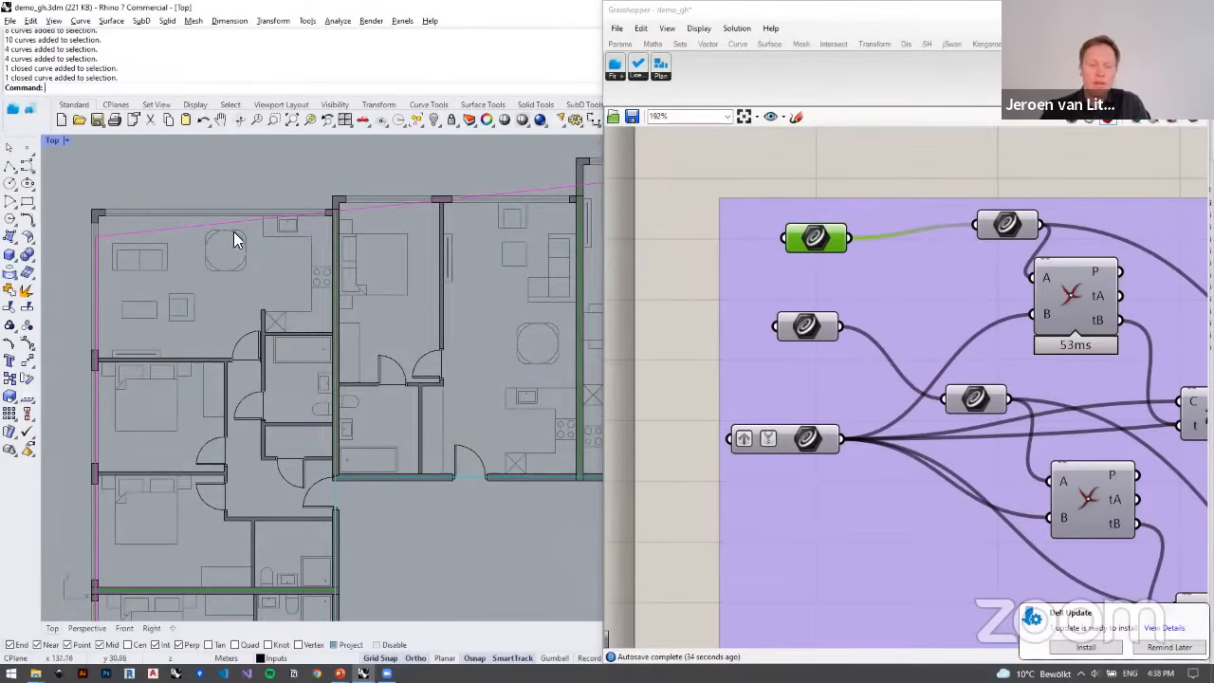
scroll(155, 237, down, 2)
right_drag(168, 238, 174, 215)
scroll(171, 234, up, 2)
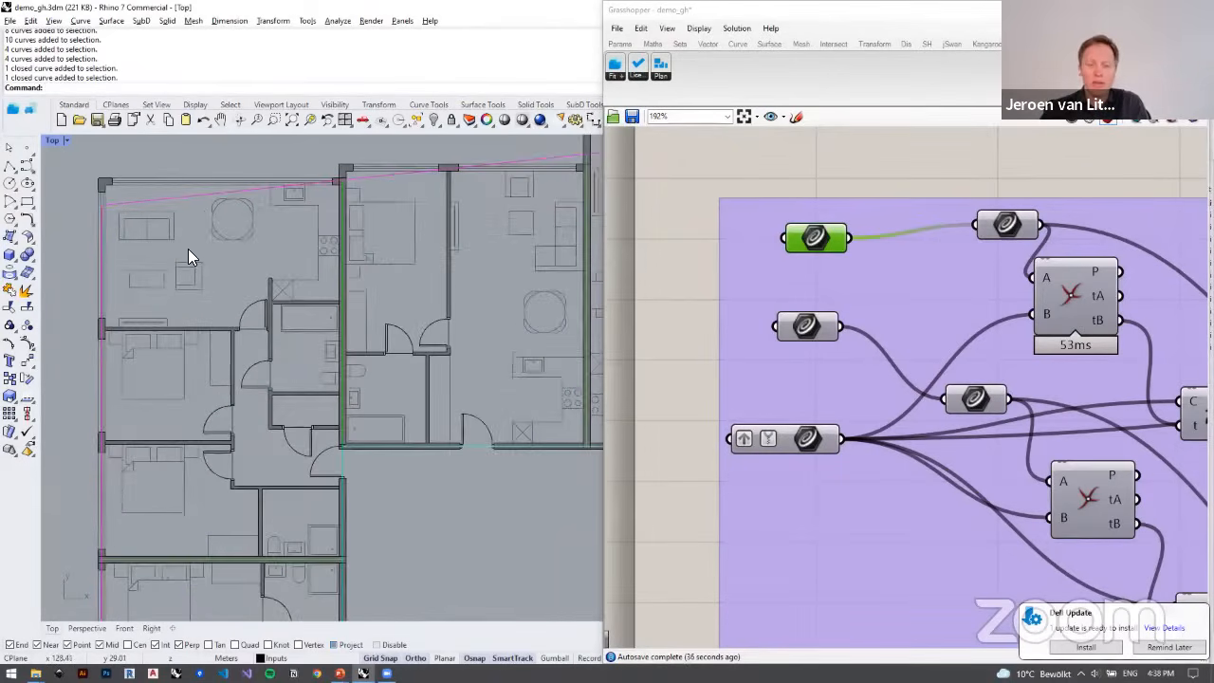
scroll(199, 262, down, 3)
scroll(228, 266, up, 2)
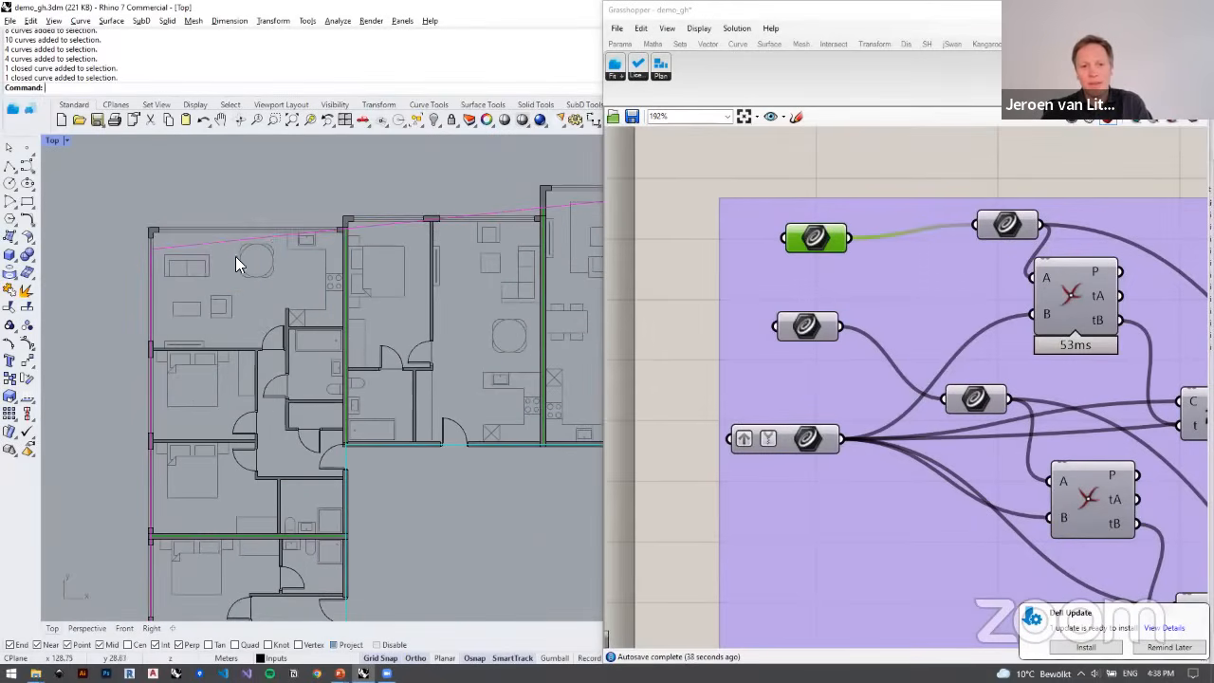
scroll(311, 302, down, 3)
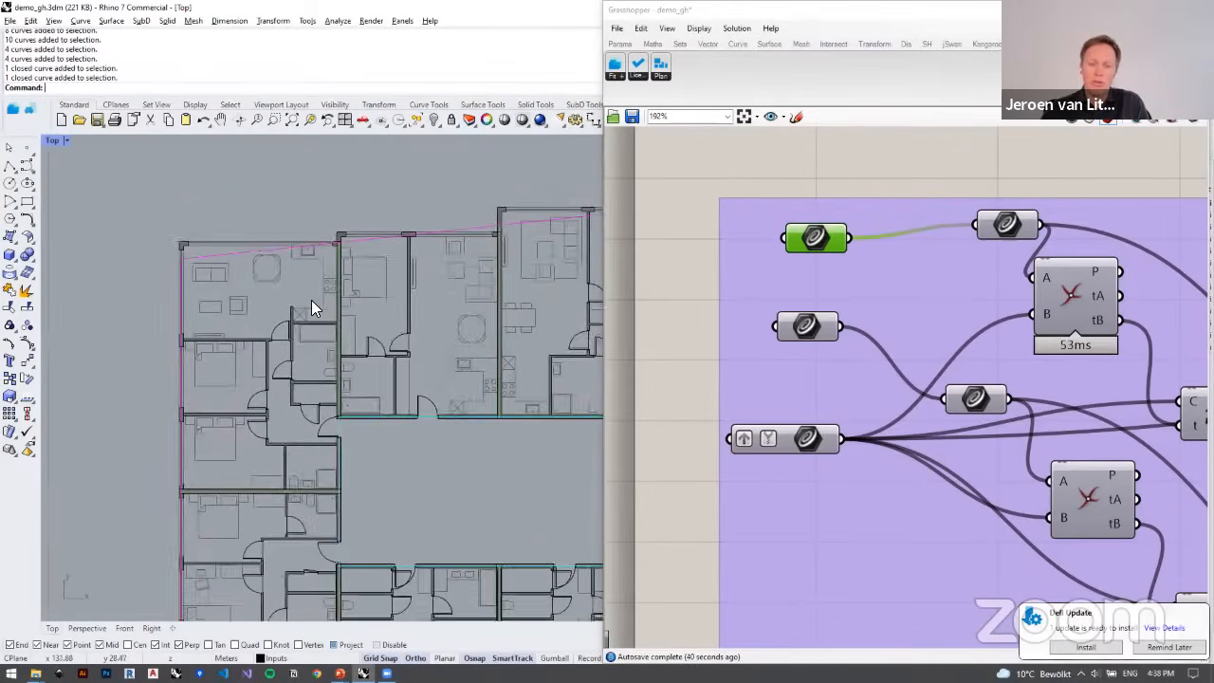
scroll(281, 306, up, 2)
right_drag(427, 249, 469, 279)
scroll(397, 296, up, 1)
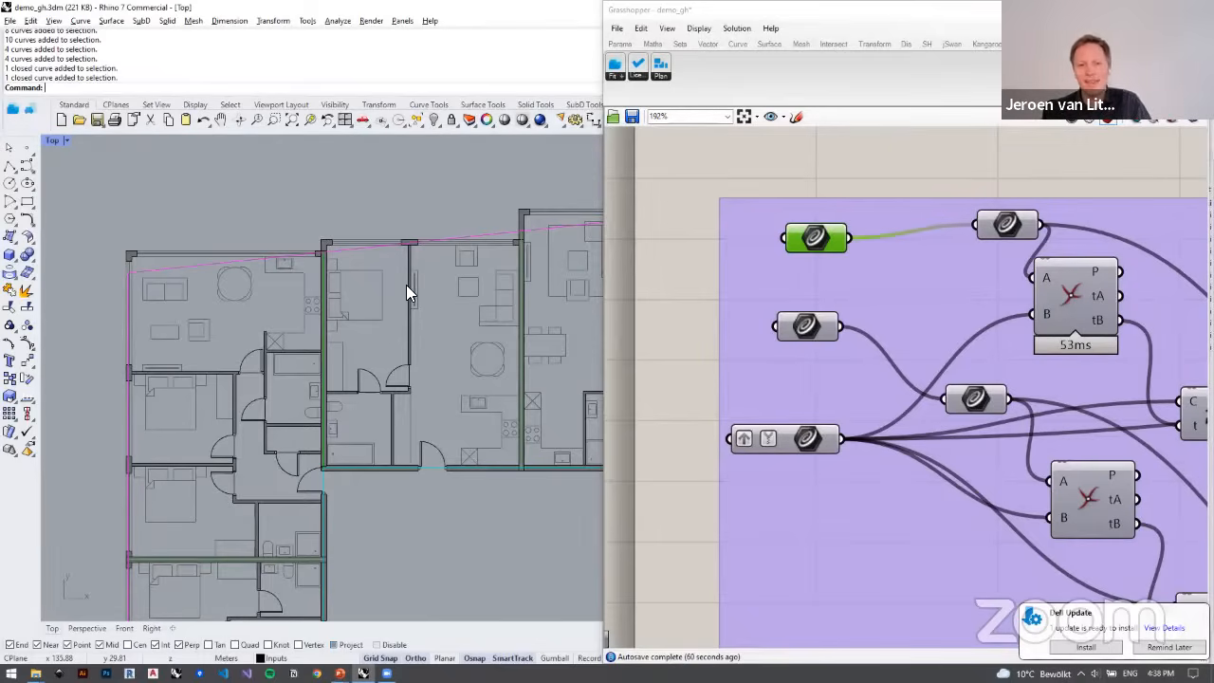
scroll(431, 315, down, 5)
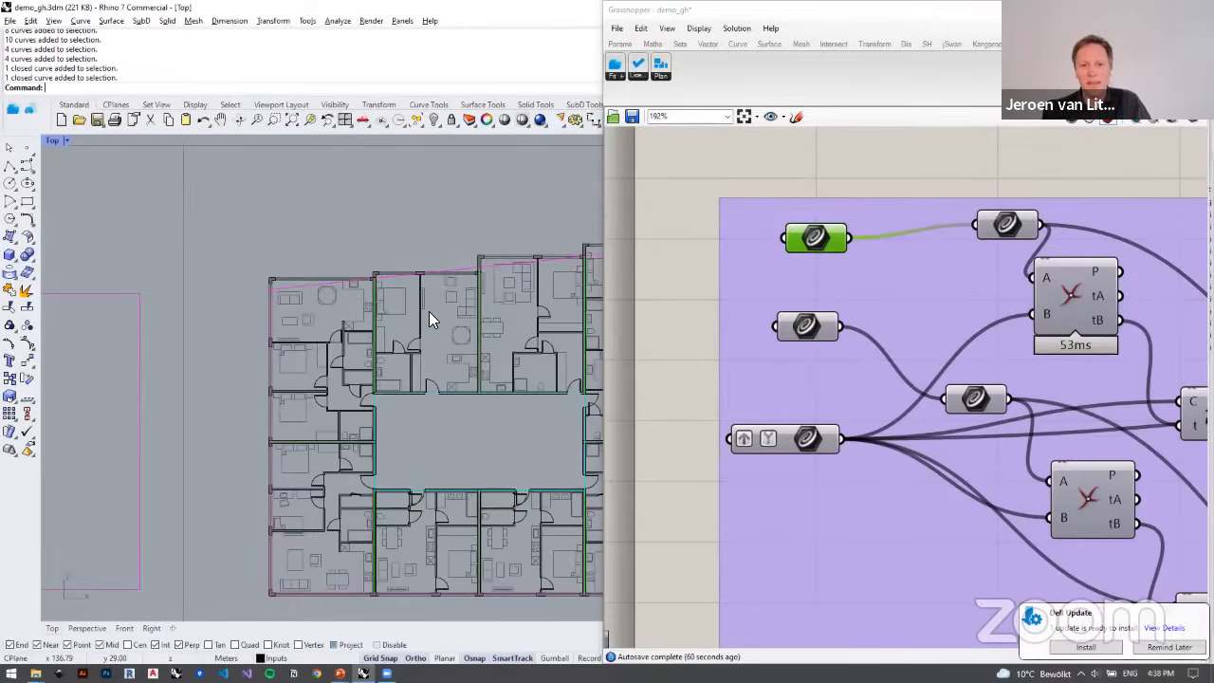
scroll(375, 336, down, 3)
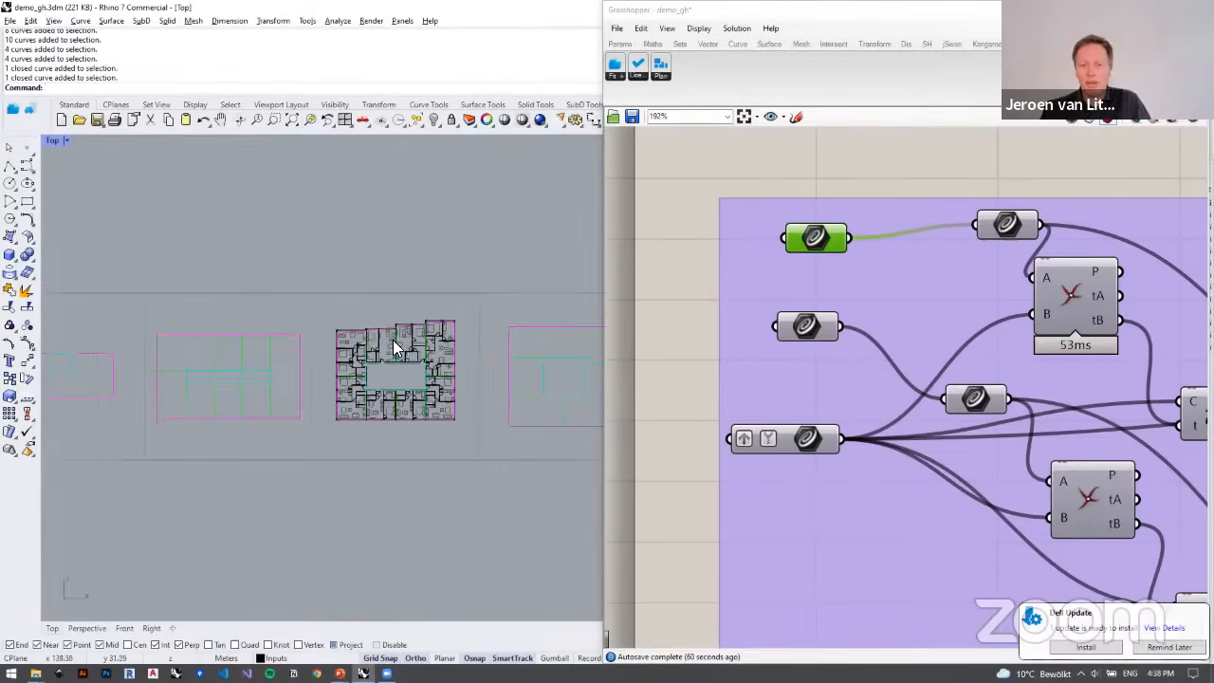
scroll(399, 347, up, 5)
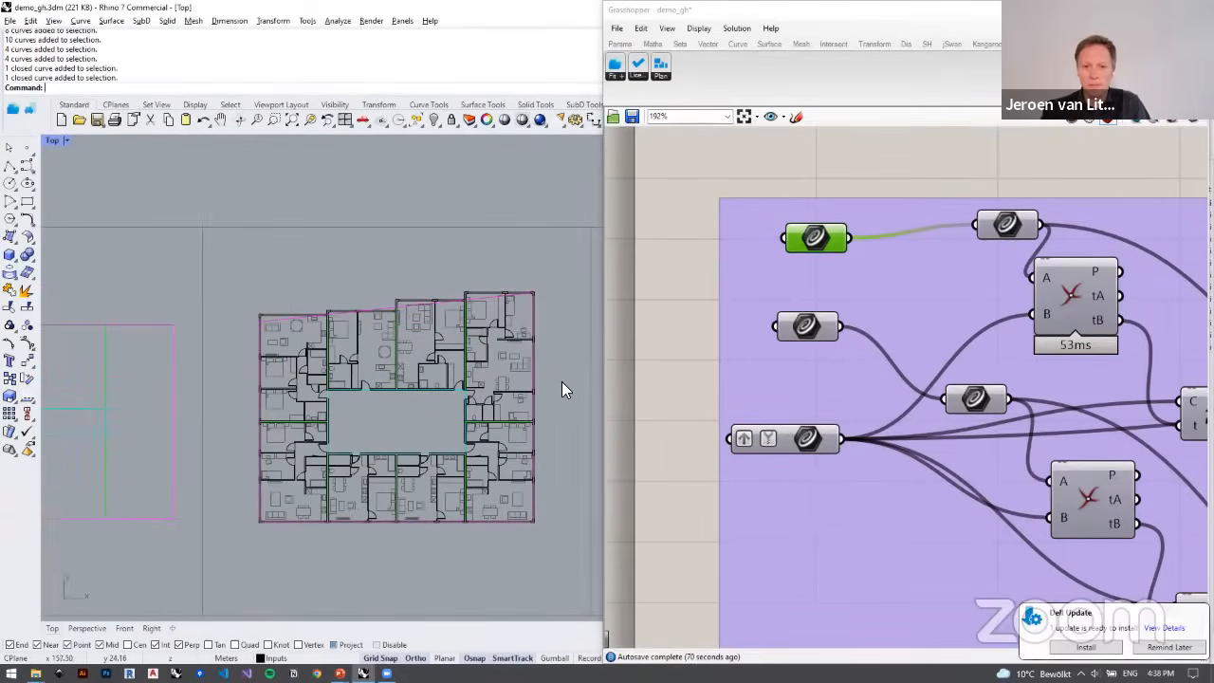
Step: Move the plan-output component group beside the third definition and connect that definition's list item output to its Plan input
scroll(677, 341, down, 10)
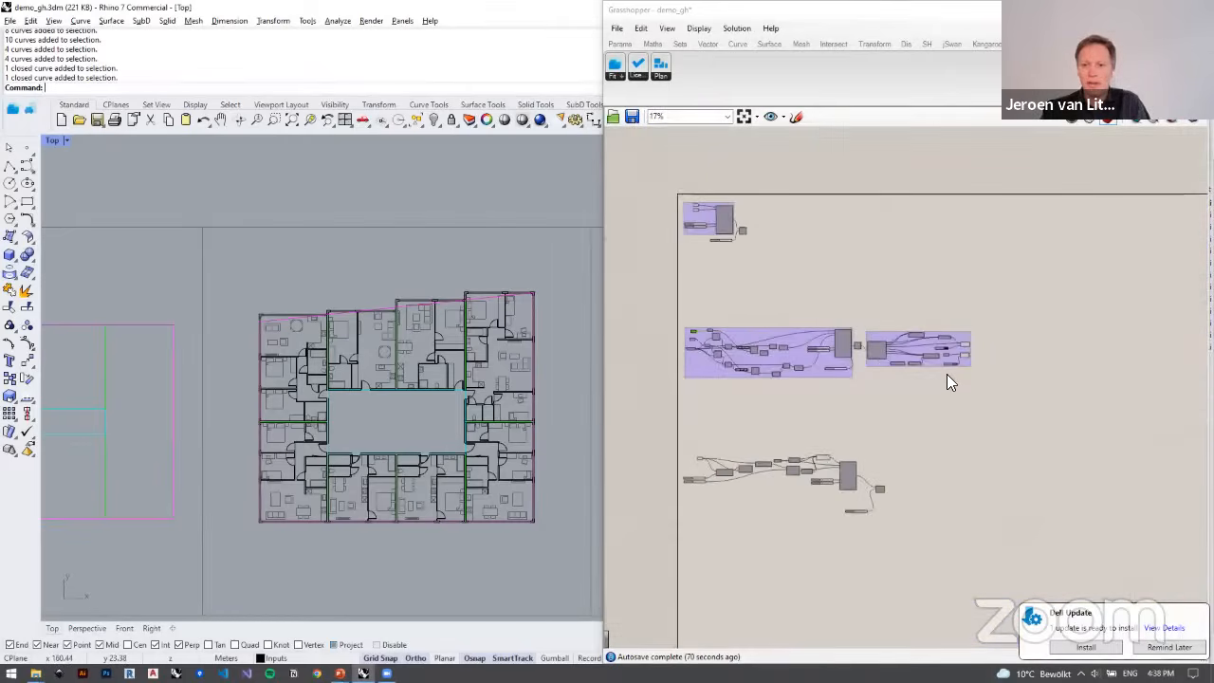
scroll(947, 382, up, 5)
drag(1046, 434, 759, 212)
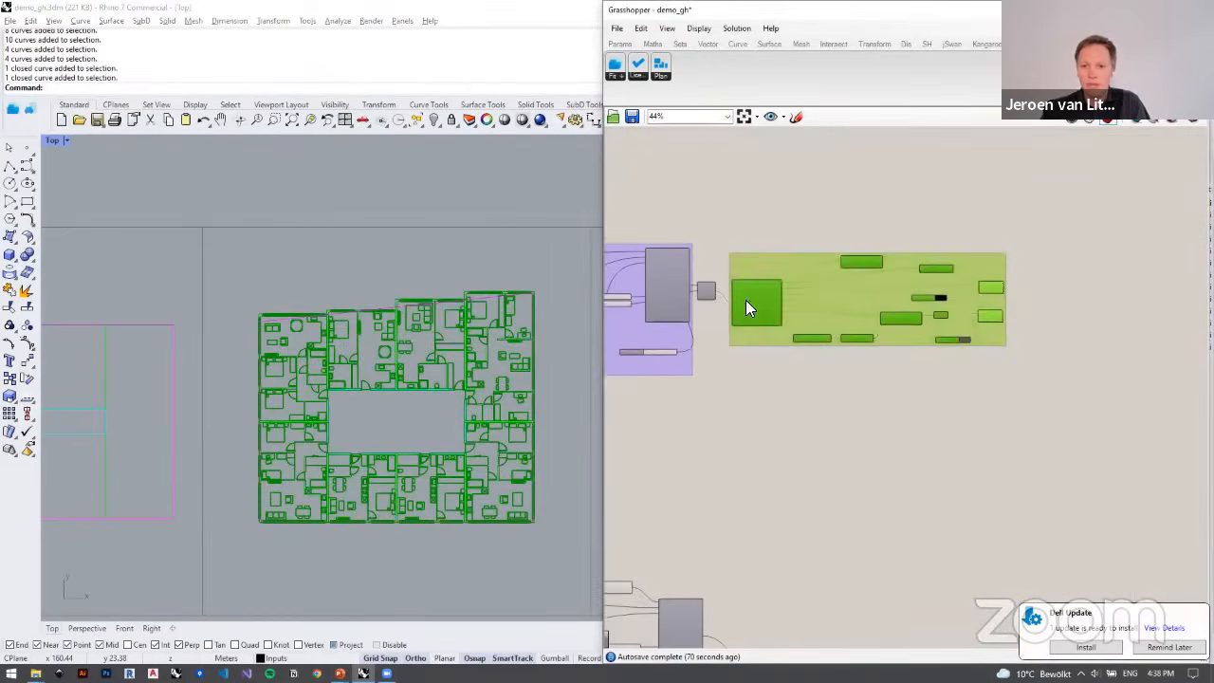
scroll(804, 275, down, 5)
drag(746, 300, 872, 364)
scroll(797, 294, up, 6)
scroll(858, 392, up, 4)
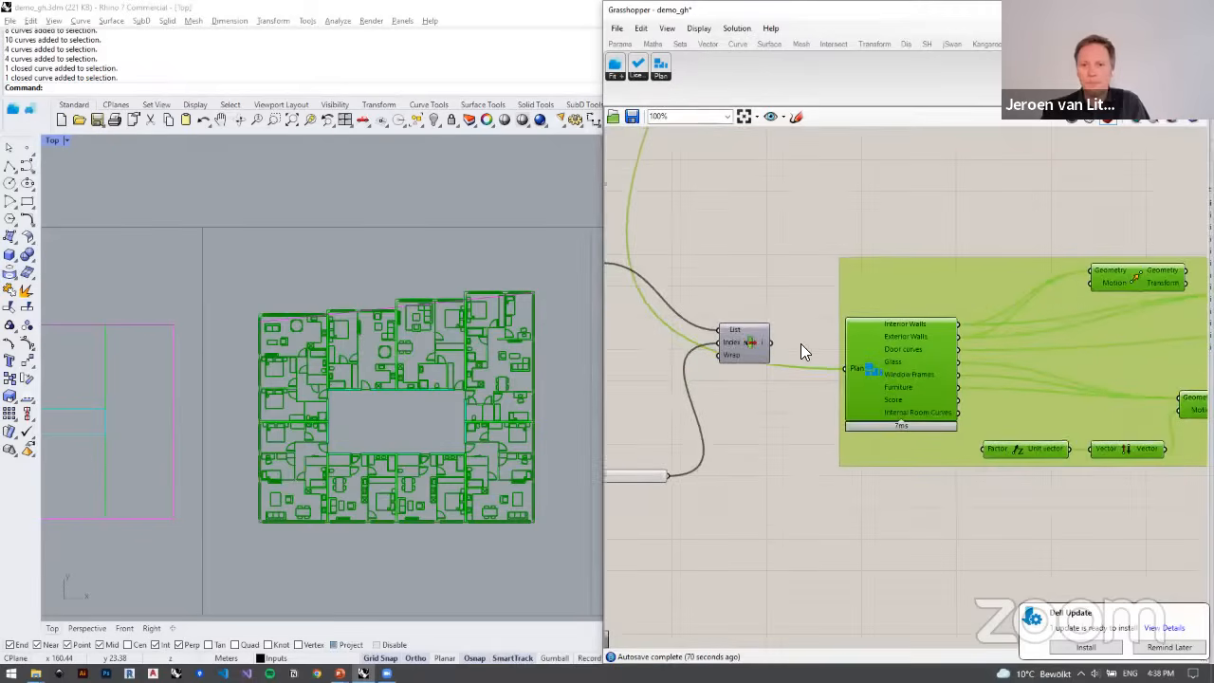
right_drag(795, 347, 892, 343)
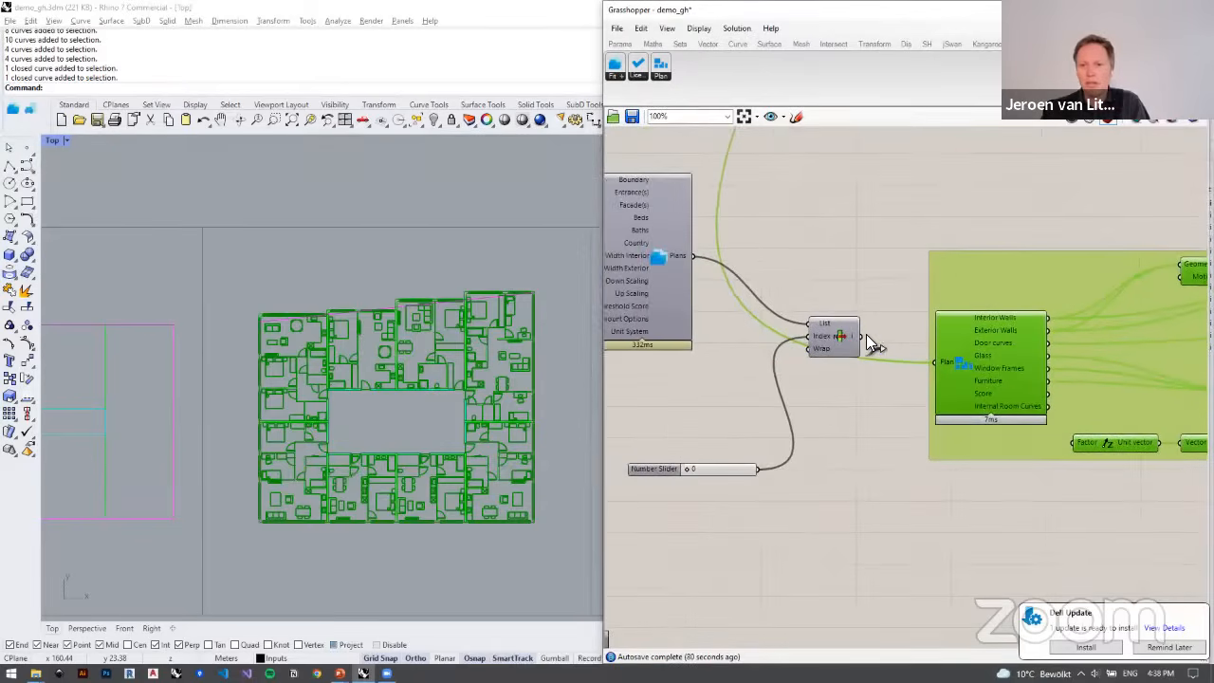
drag(866, 334, 936, 361)
Step: Locate the fitted two-apartment strip in the Rhino model and select its open base curve
scroll(302, 366, down, 8)
right_drag(327, 358, 441, 268)
scroll(441, 268, down, 2)
scroll(187, 417, up, 8)
right_drag(222, 404, 304, 353)
scroll(338, 438, up, 6)
right_drag(359, 421, 425, 532)
click(465, 272)
click(228, 317)
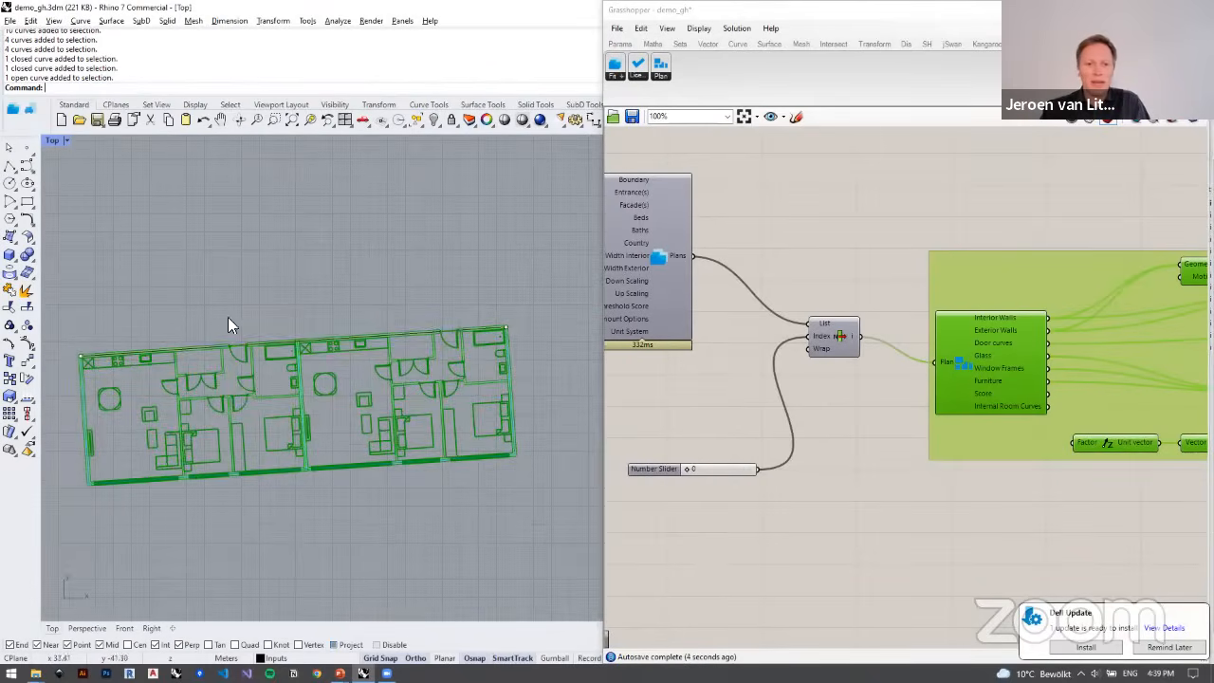
click(248, 339)
right_drag(296, 336, 298, 282)
Step: Try a depth of 6.8 for the two-apartment strip on its number slider, and return it to 7.0
right_drag(744, 394, 883, 385)
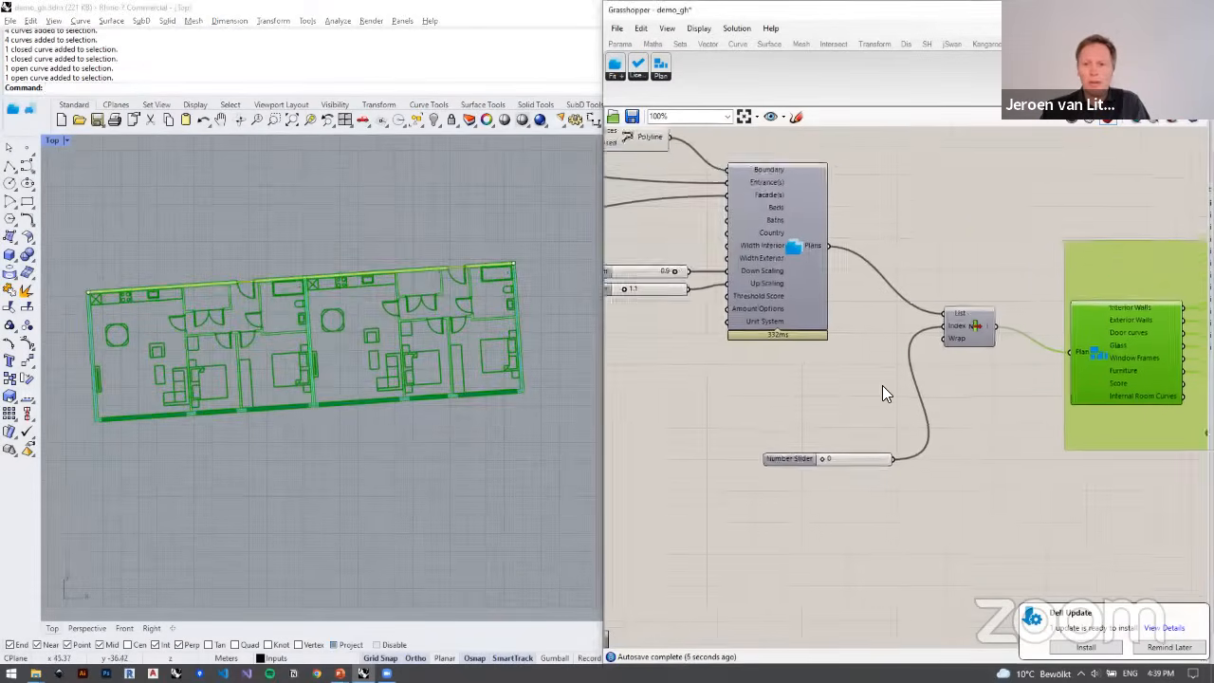
scroll(882, 386, down, 5)
right_drag(629, 356, 783, 383)
right_drag(612, 377, 834, 385)
scroll(824, 377, up, 6)
scroll(808, 373, up, 3)
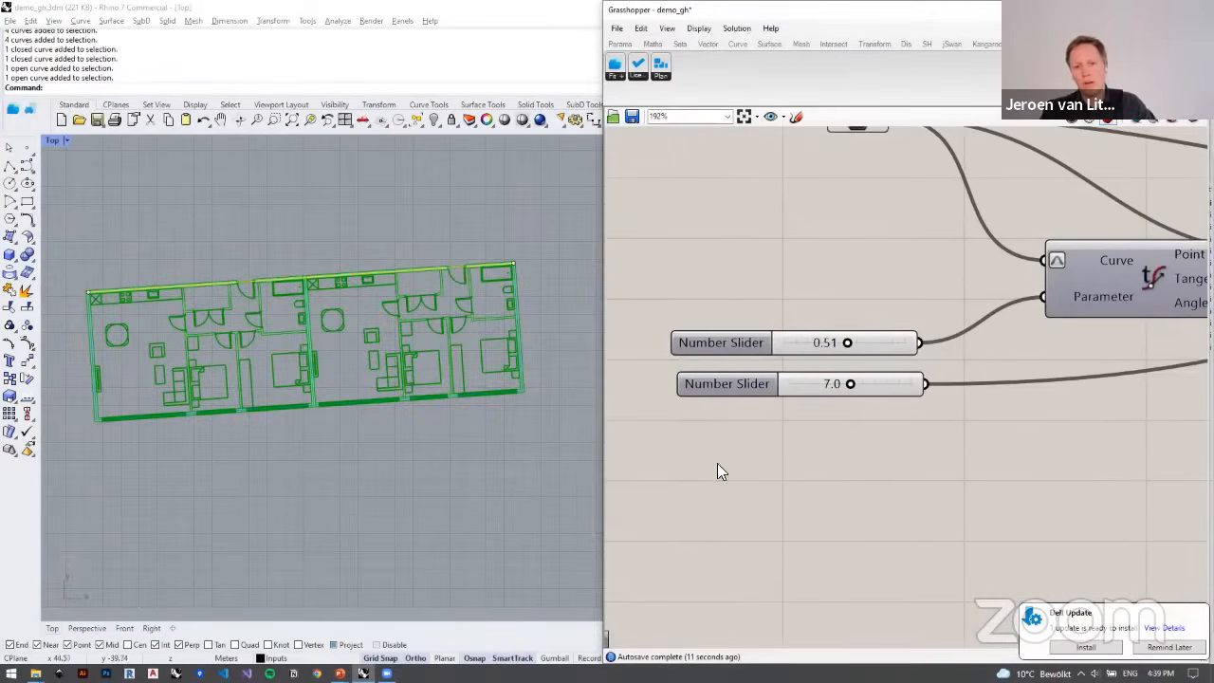
right_drag(780, 459, 731, 433)
click(717, 391)
scroll(697, 383, down, 5)
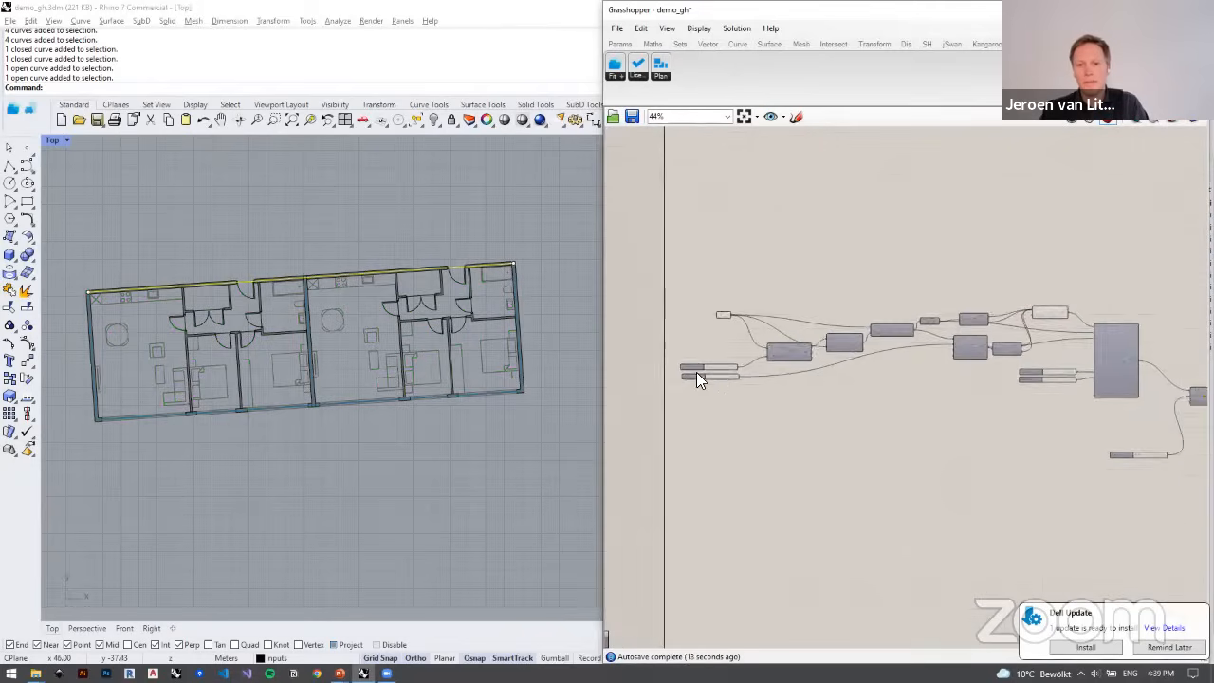
scroll(736, 378, up, 10)
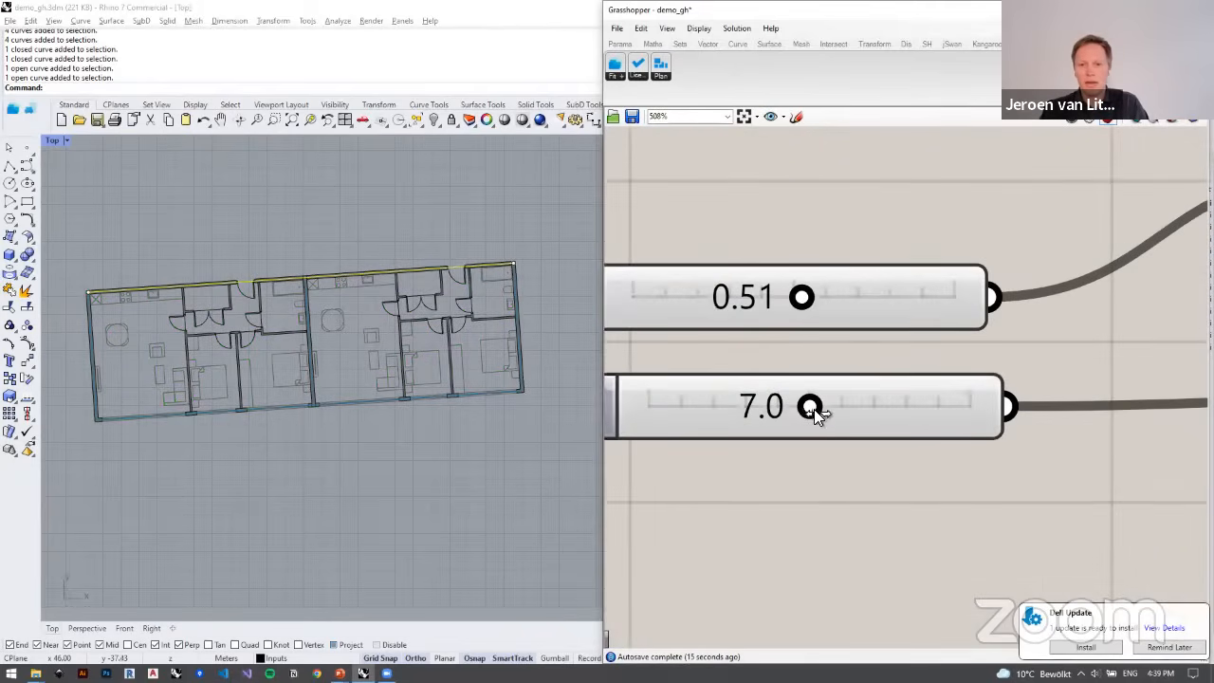
drag(812, 407, 784, 406)
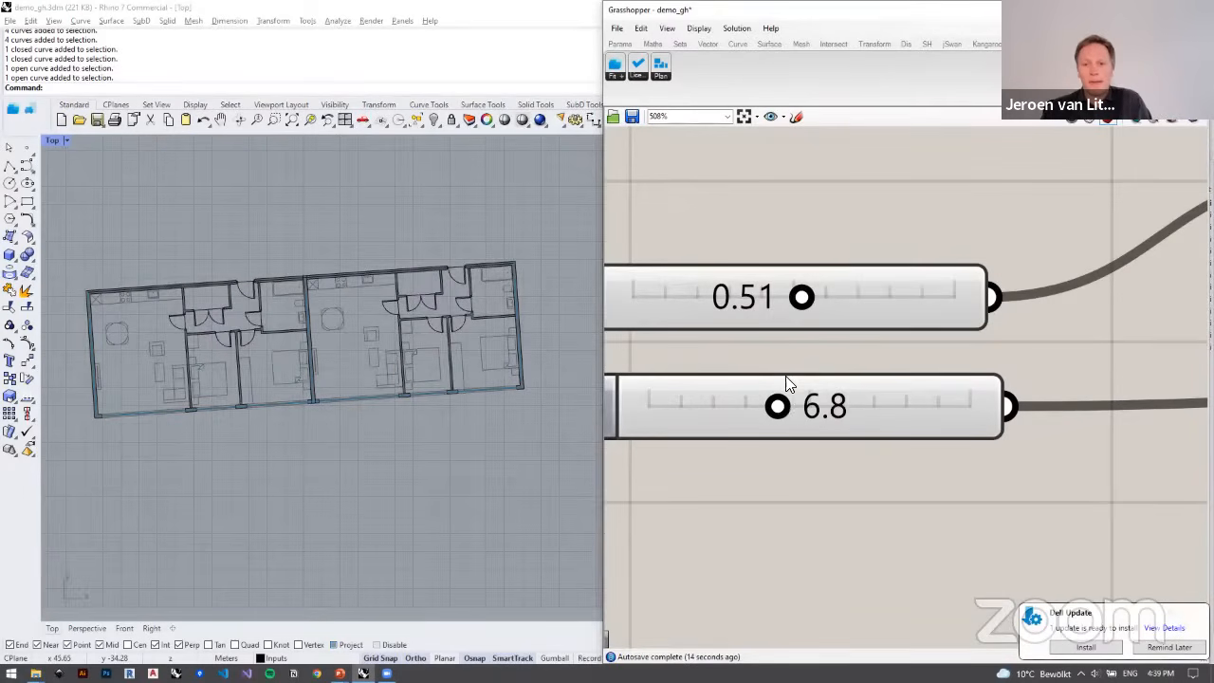
drag(791, 407, 816, 407)
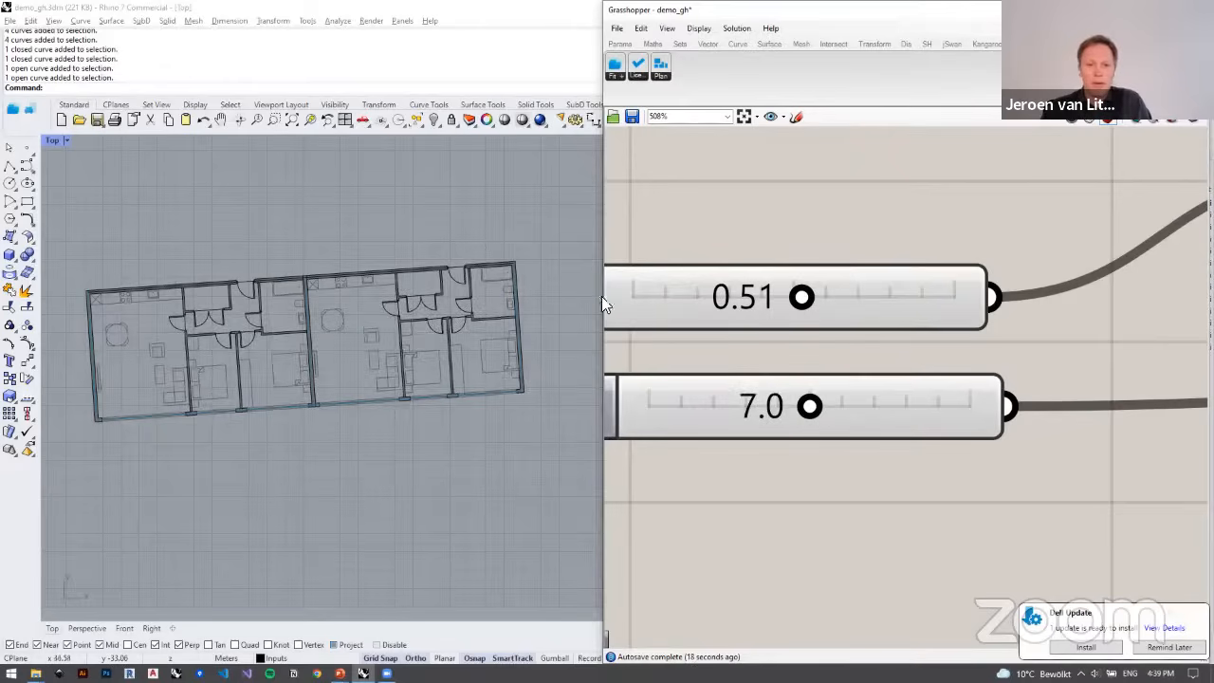
Step: Set the number slider that positions the dividing wall to 0.61 and examine the two refitted apartments
drag(791, 300, 885, 301)
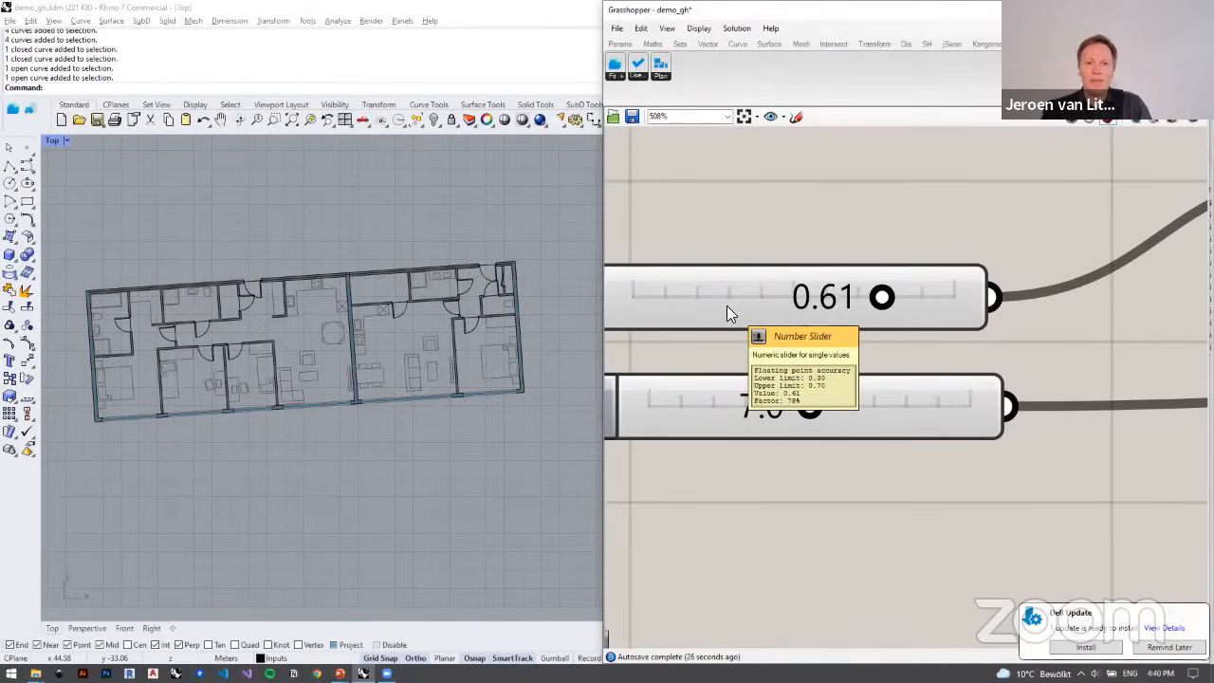
right_drag(421, 331, 473, 414)
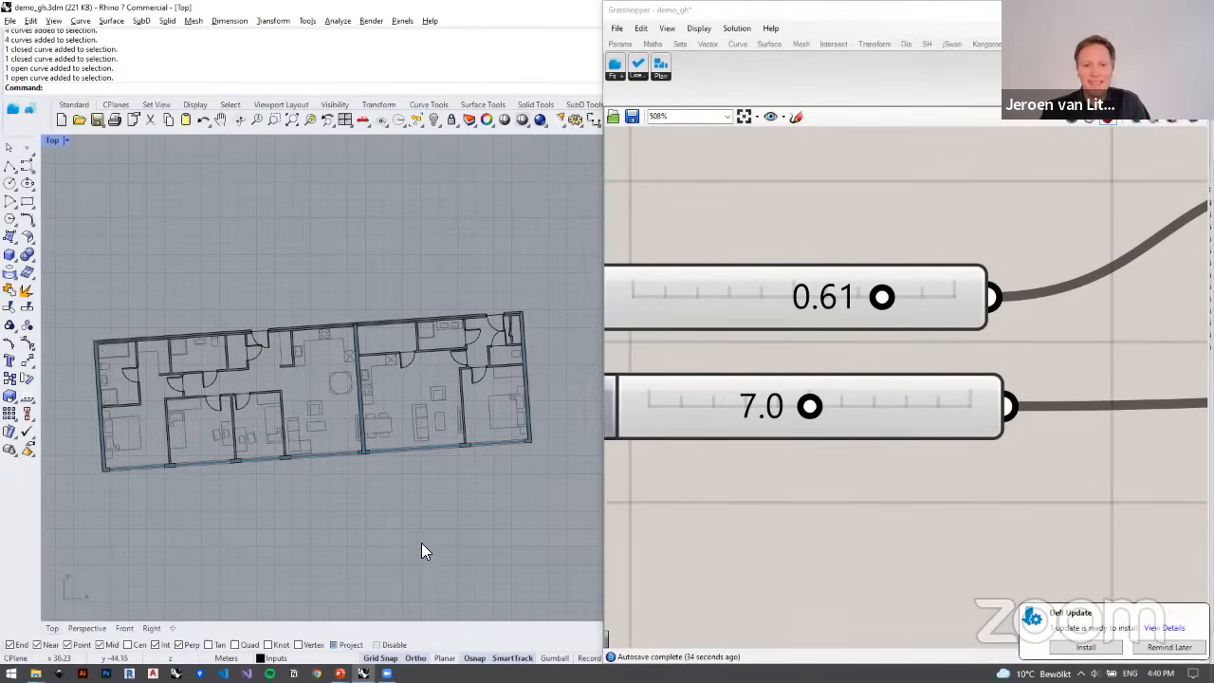
mouse_move(401, 534)
right_down()
mouse_move(377, 518)
mouse_move(399, 553)
right_up()
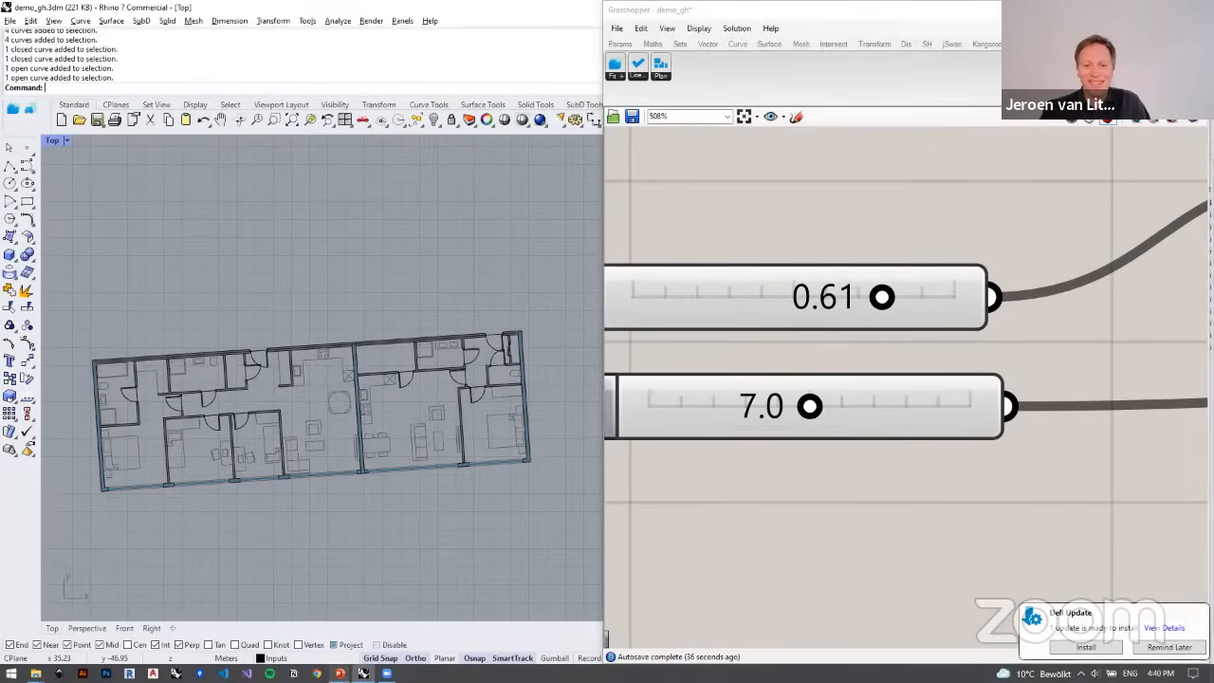
Step: Switch to the running PowerPoint slide show and reveal the first two bullets of the PlanFinder Plugin slide
mouse_move(340, 674)
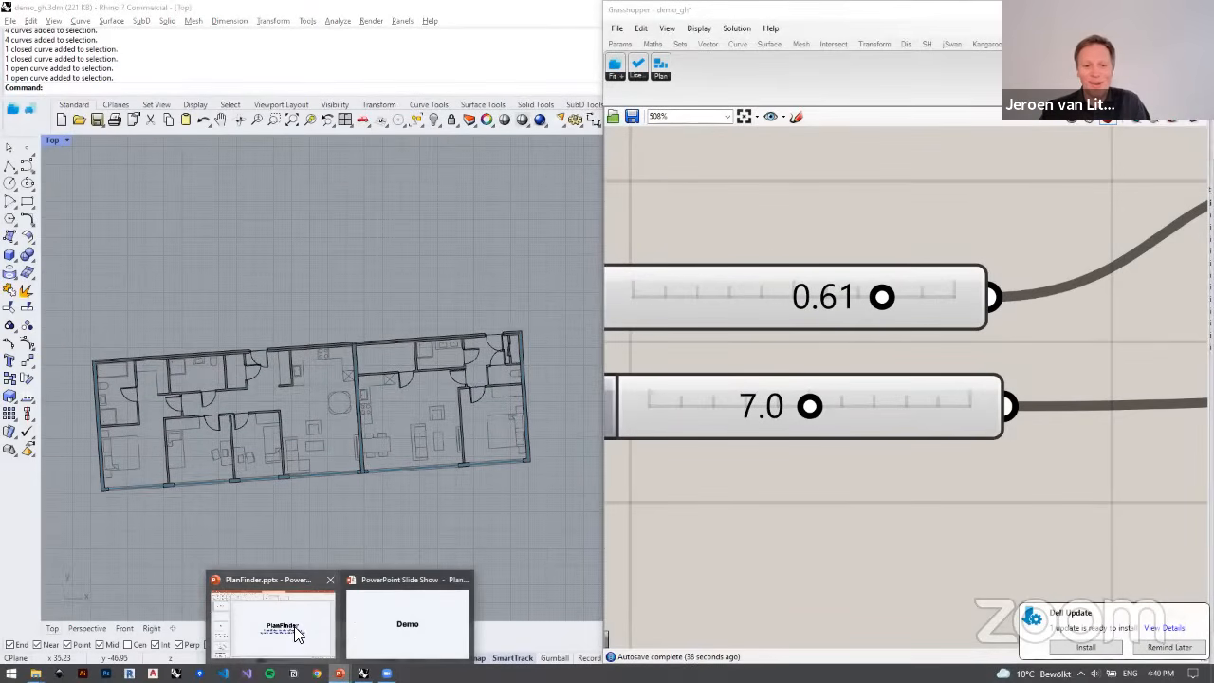
click(366, 633)
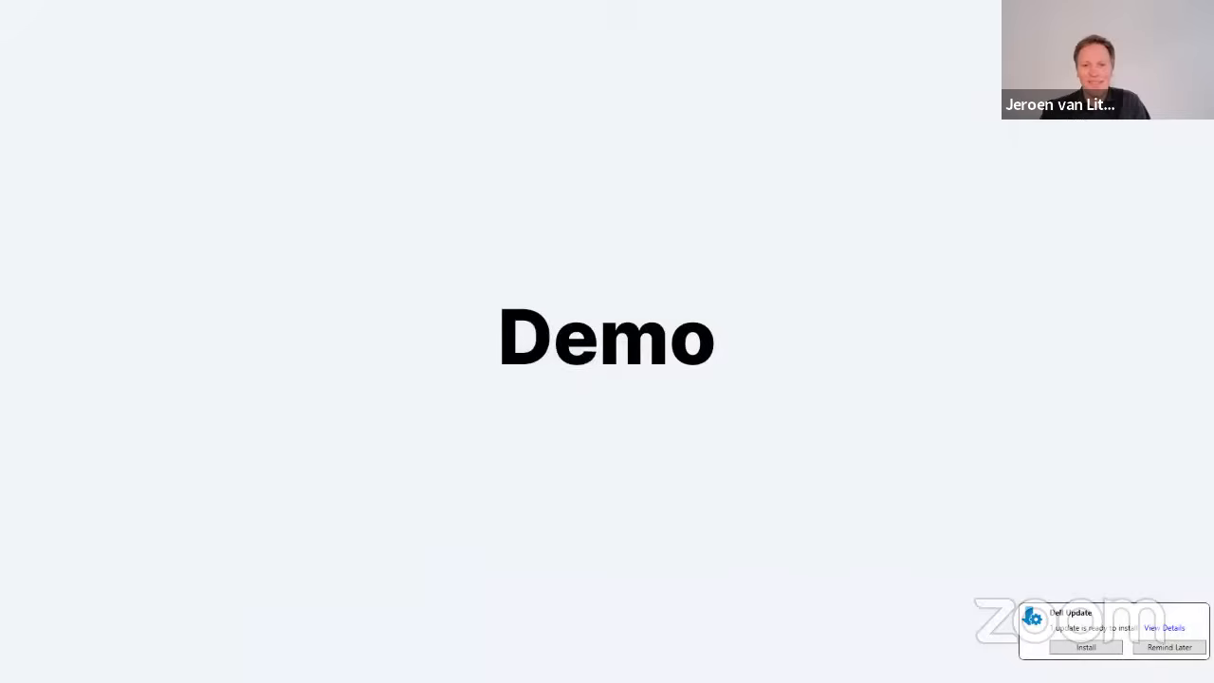
key(Right)
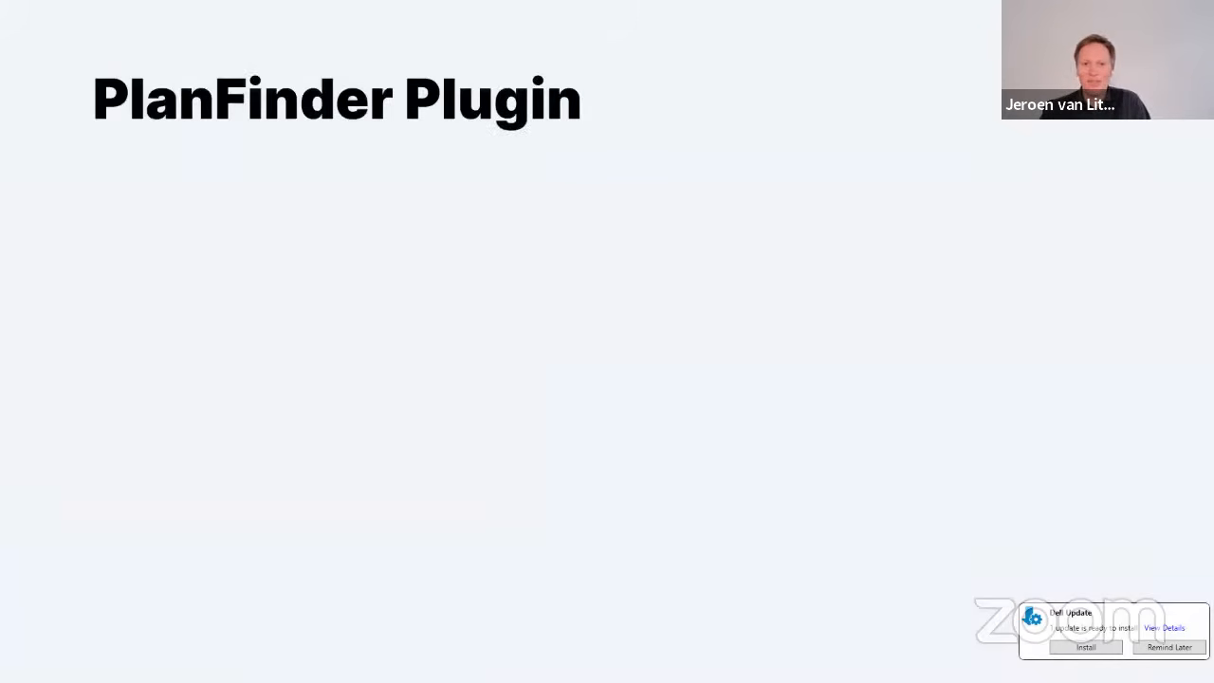
key(Right)
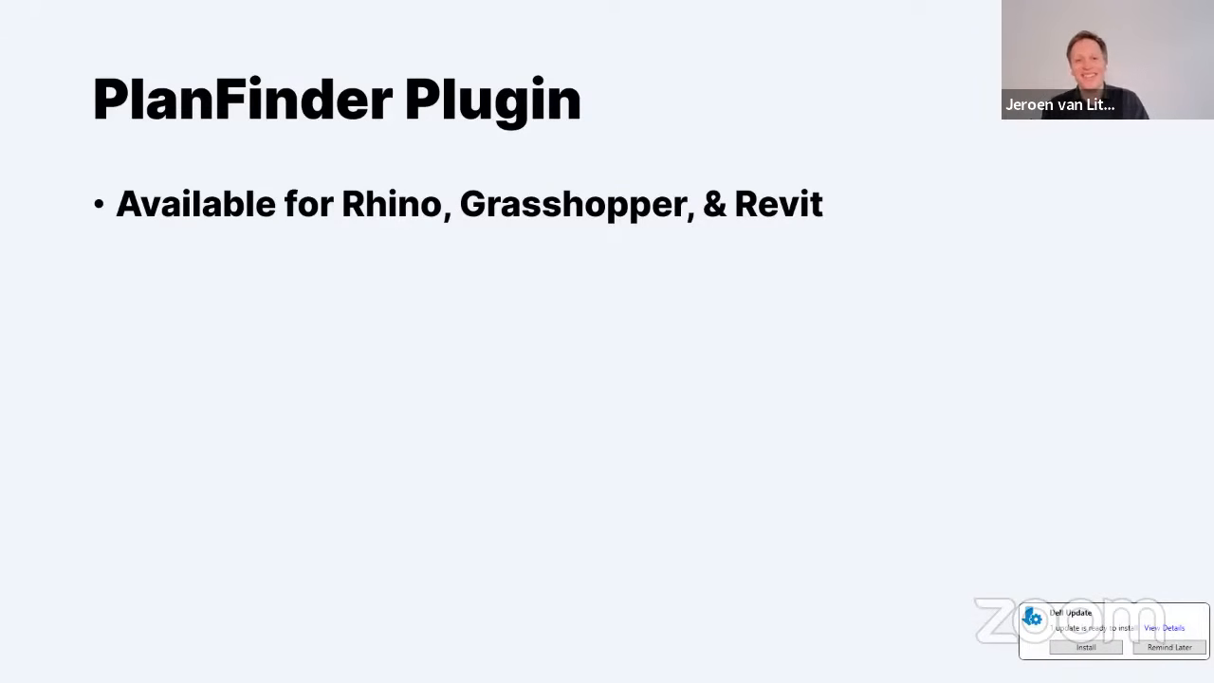
key(Right)
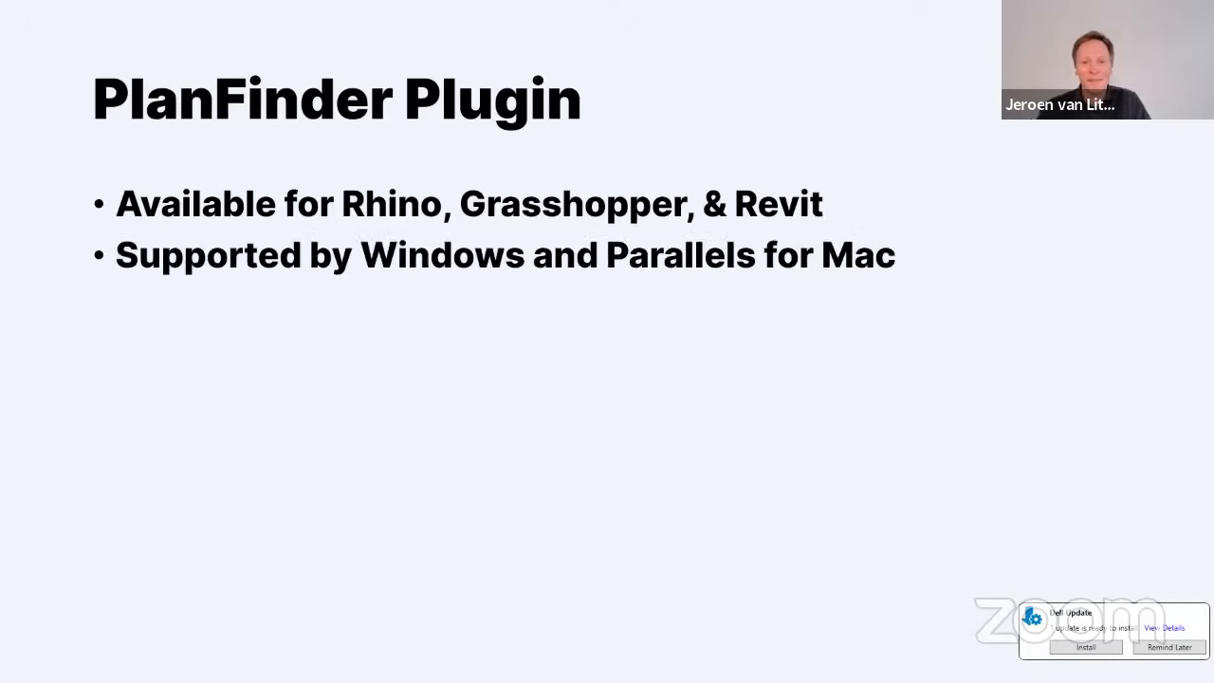